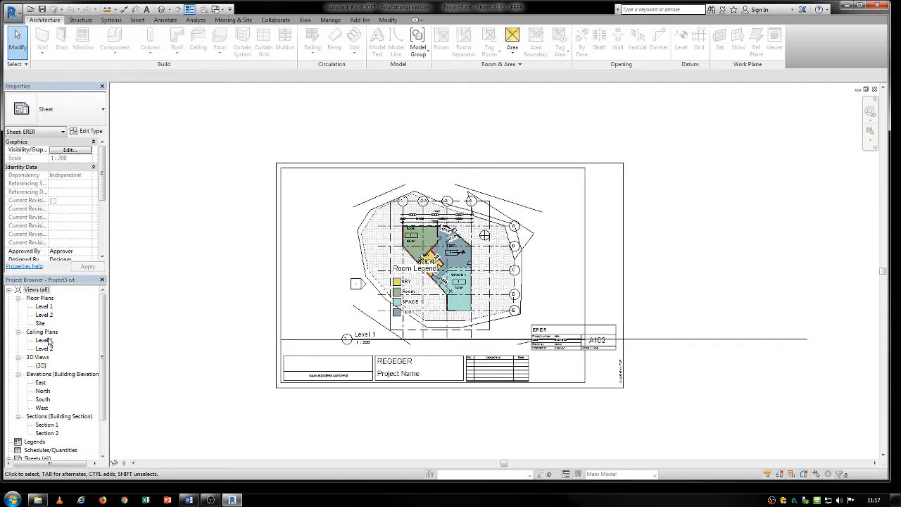
- Open the Level 1 and Level 2 floor plans, the Level 1 ceiling plan, and the North, South and West elevations
double_click(44, 307)
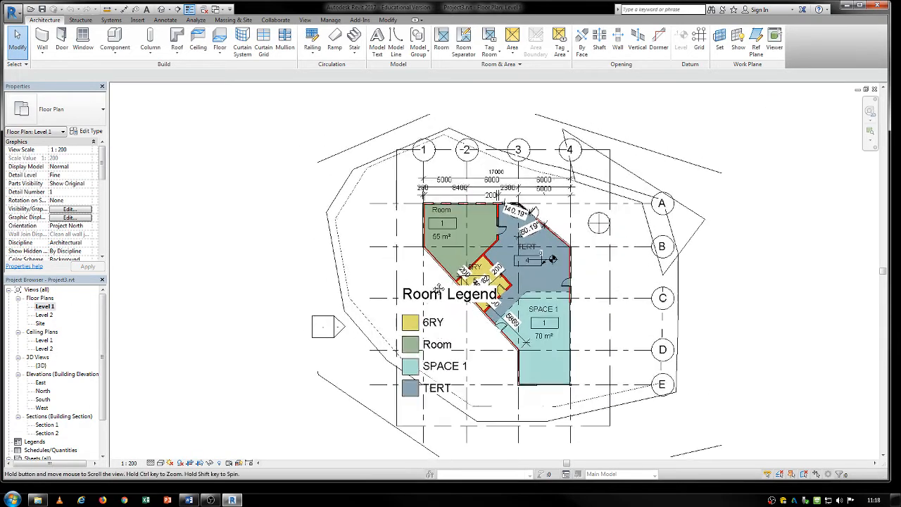
double_click(44, 315)
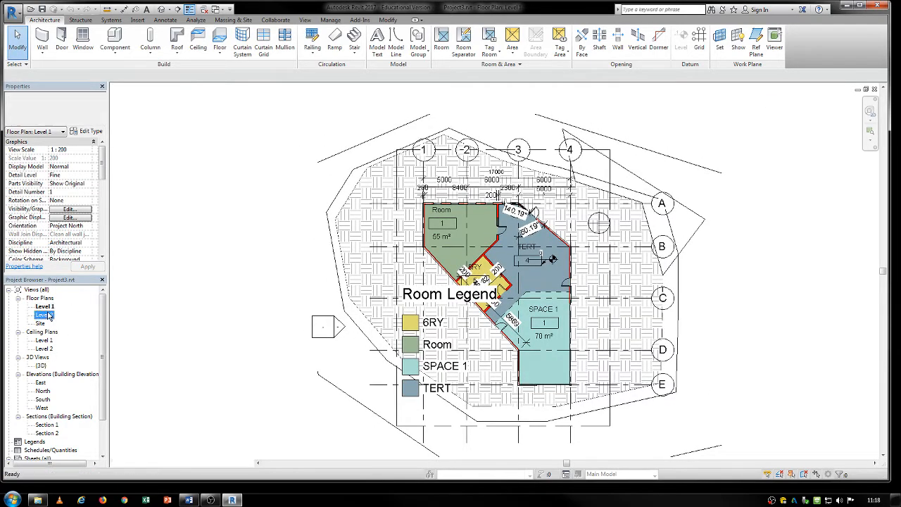
double_click(44, 340)
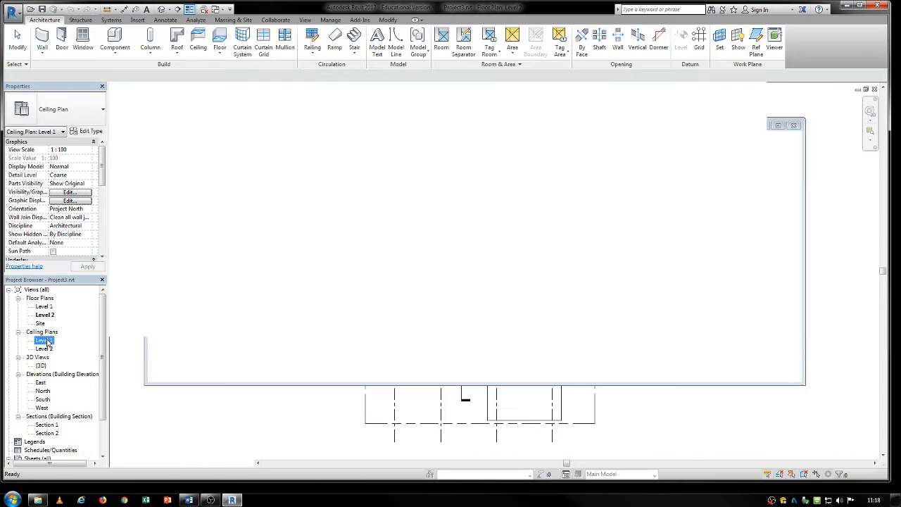
double_click(43, 391)
double_click(43, 400)
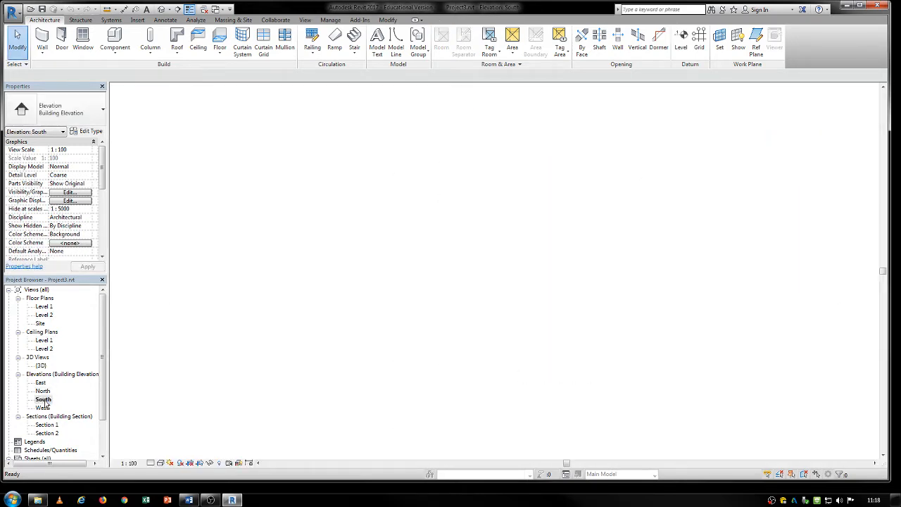
double_click(43, 408)
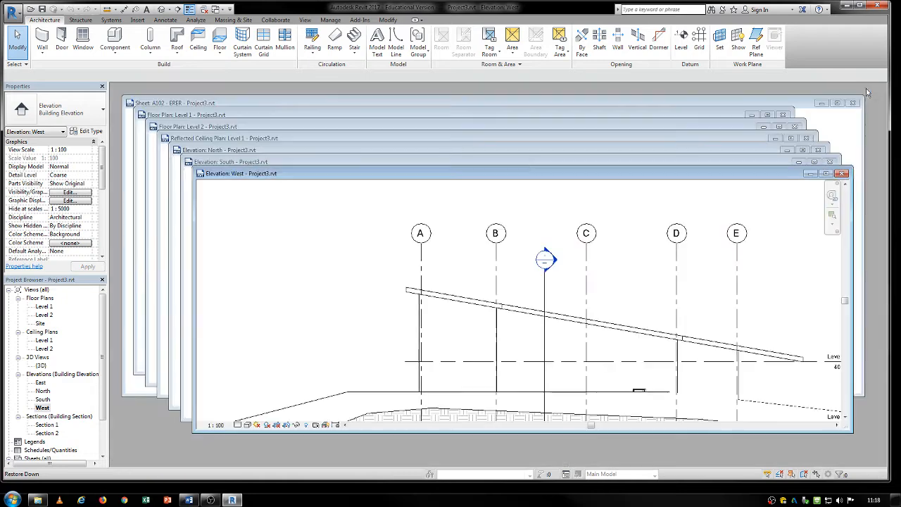
- Restore the view windows to floating size and maximize the West elevation again
click(866, 90)
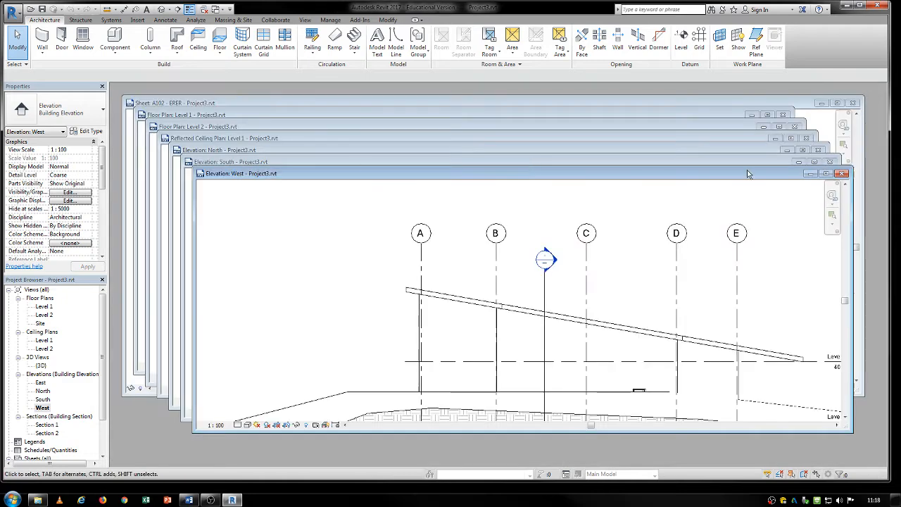
double_click(669, 174)
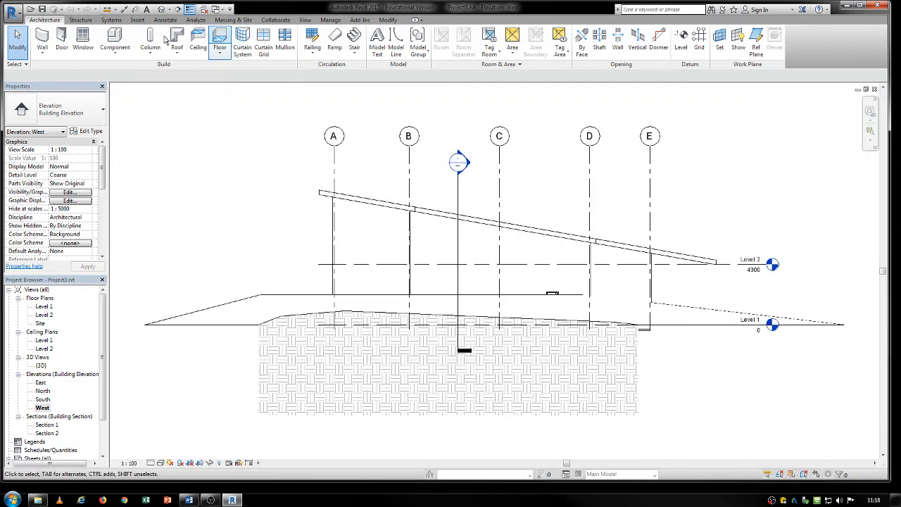
- Review the list of open views and cycle through the open plans, elevations and sheet one after another
click(307, 20)
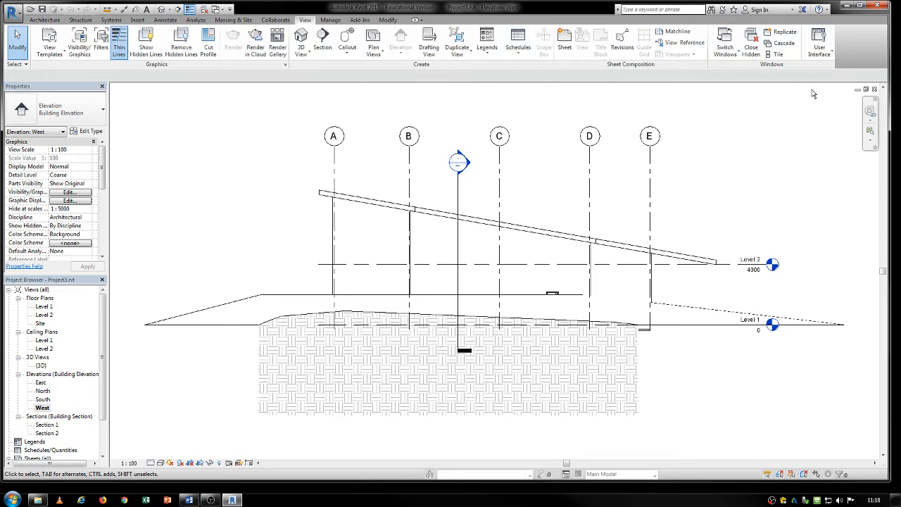
click(726, 50)
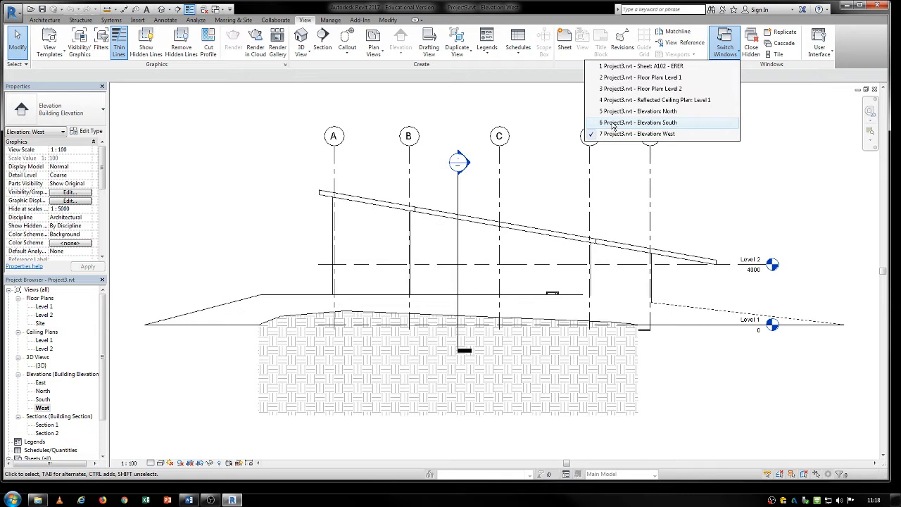
click(533, 154)
key(ctrl+Tab)
key(ctrl+Tab)
key(ctrl+Tab)
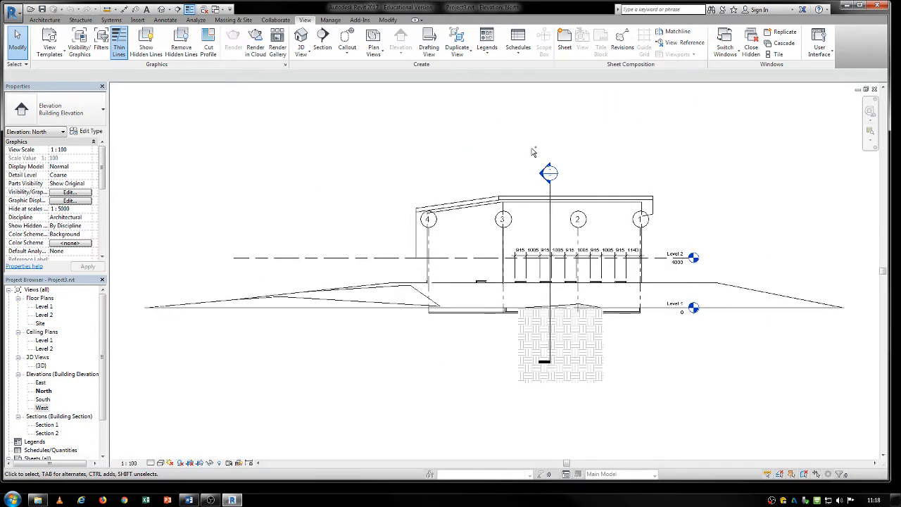
key(ctrl+Tab)
key(ctrl+Tab)
key(ctrl+Tab)
key(ctrl+Tab)
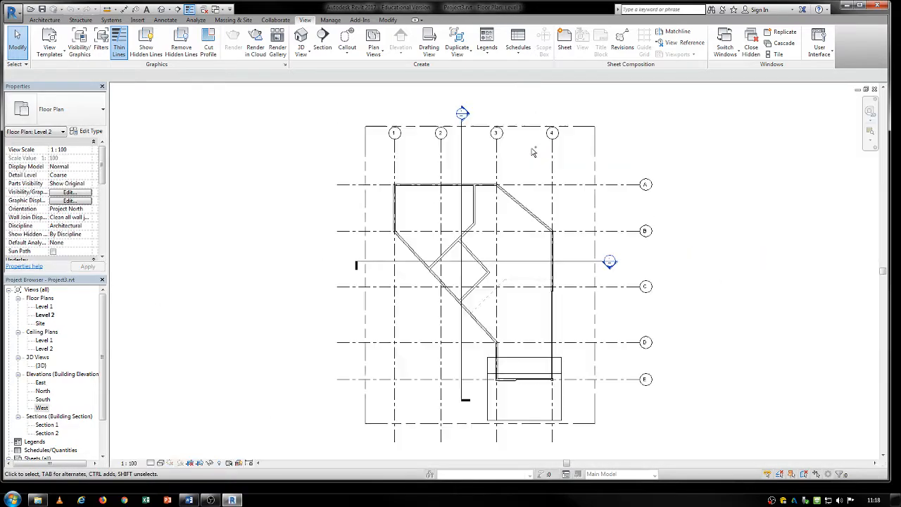
key(ctrl+Tab)
key(ctrl+Tab)
key(ctrl+Tab)
key(ctrl+Tab)
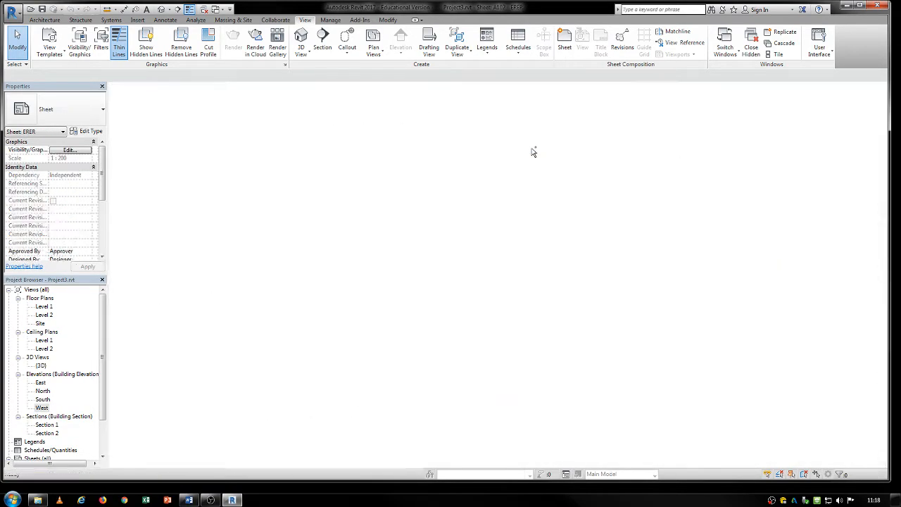
key(ctrl+Tab)
key(ctrl+Tab)
key(ctrl+Tab)
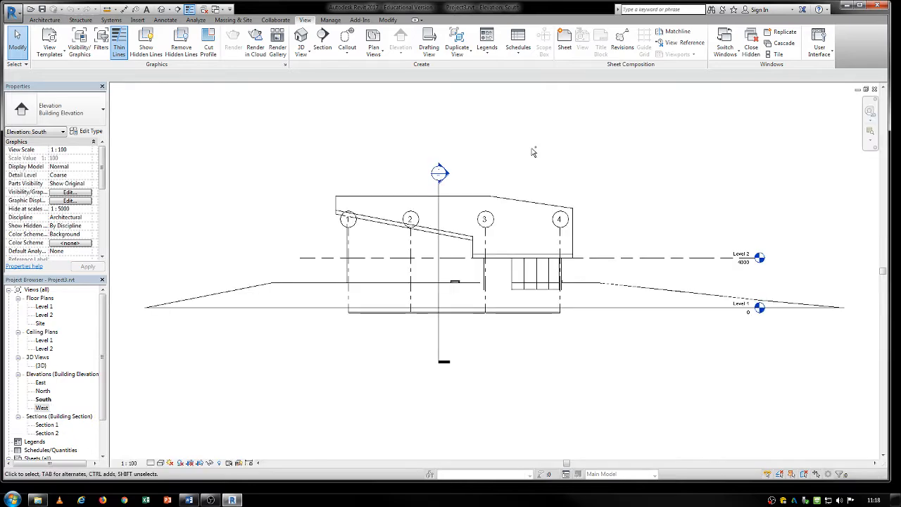
key(ctrl+Tab)
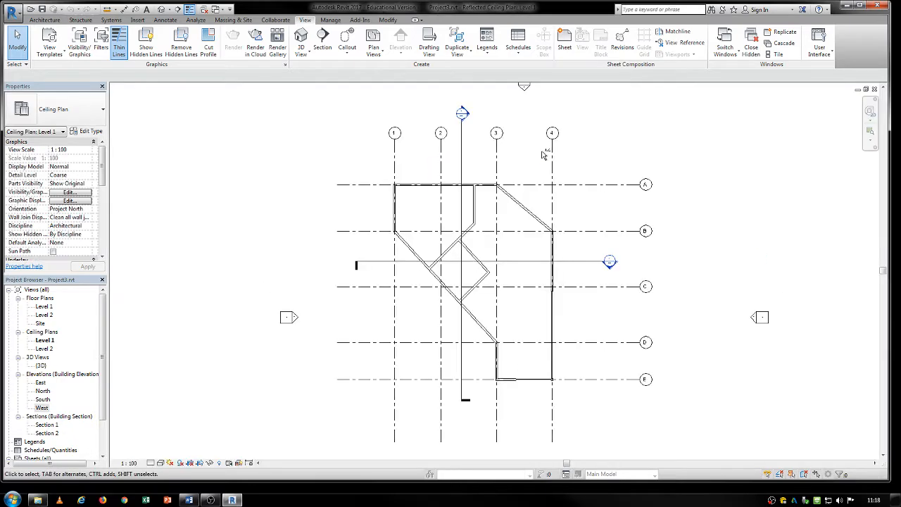
key(ctrl+Tab)
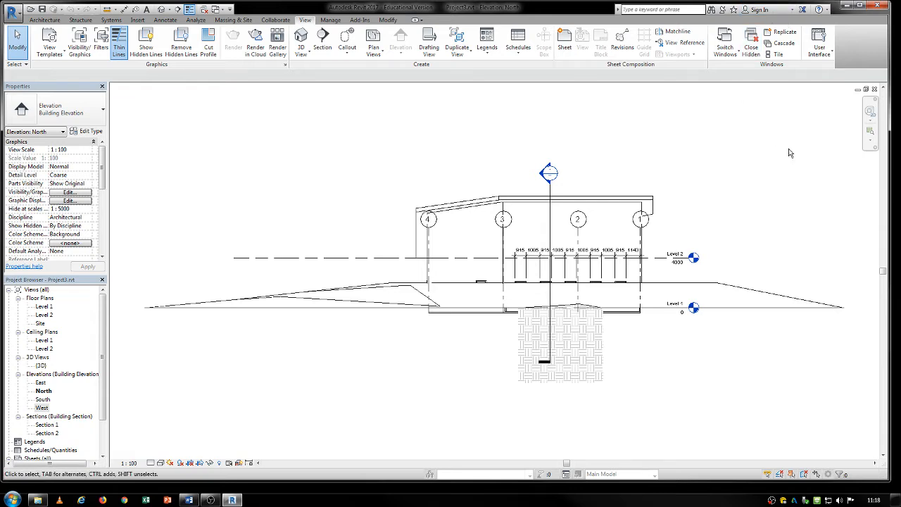
- Tile all open views and fit the Level 2 floor plan, North elevation and Level 1 ceiling plan within their windows
click(779, 57)
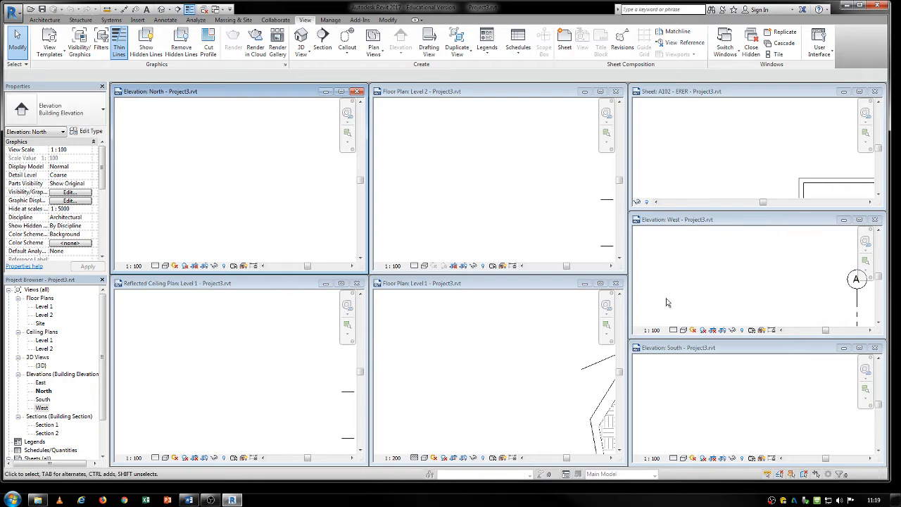
click(491, 359)
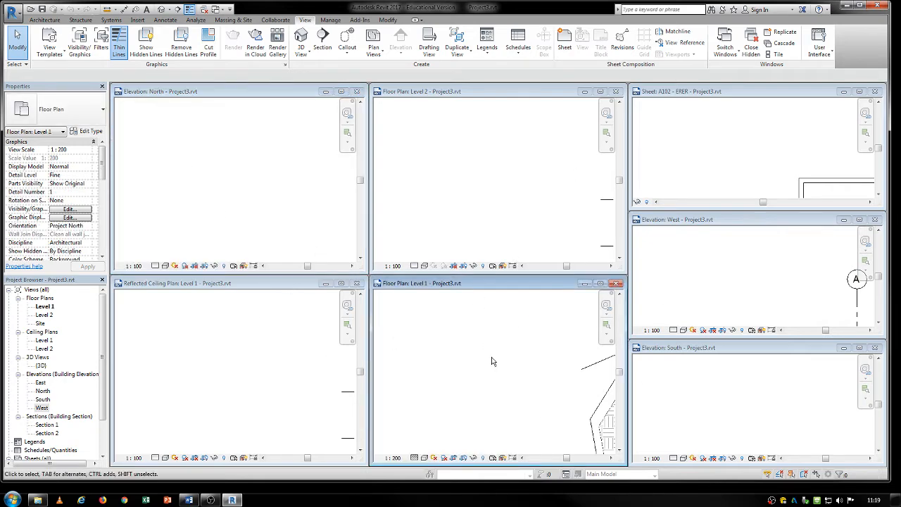
click(459, 191)
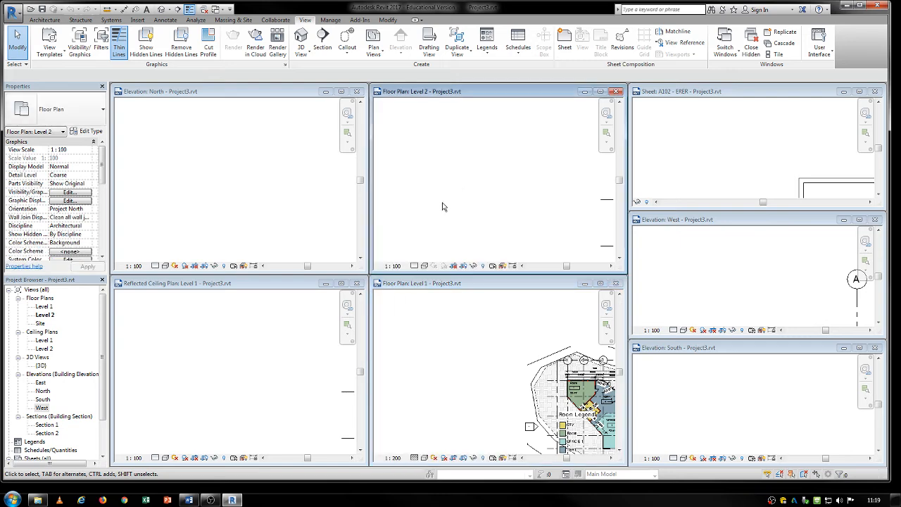
click(221, 221)
click(197, 430)
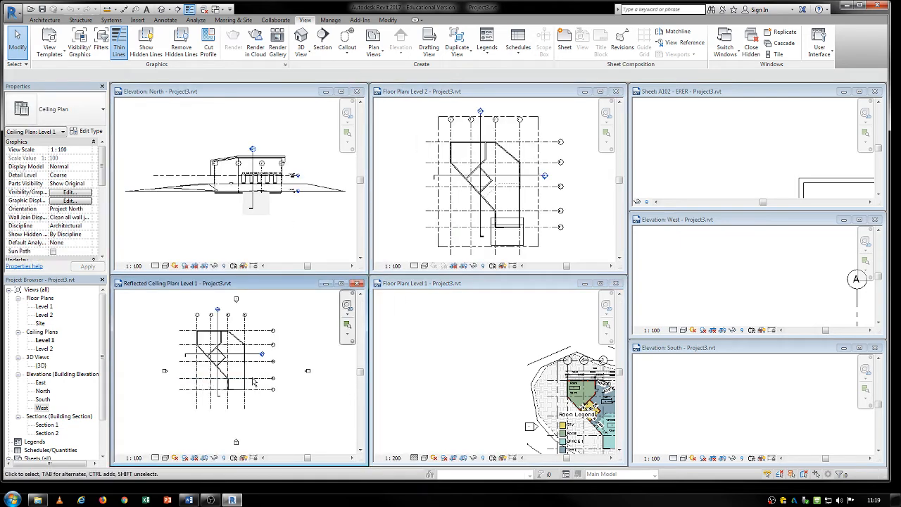
- Zoom the Level 1 floor plan, South elevation, West elevation and sheet A102 to fit their tiled windows
click(505, 366)
key(z)
key(e)
click(688, 411)
key(z)
key(e)
click(693, 298)
key(z)
key(e)
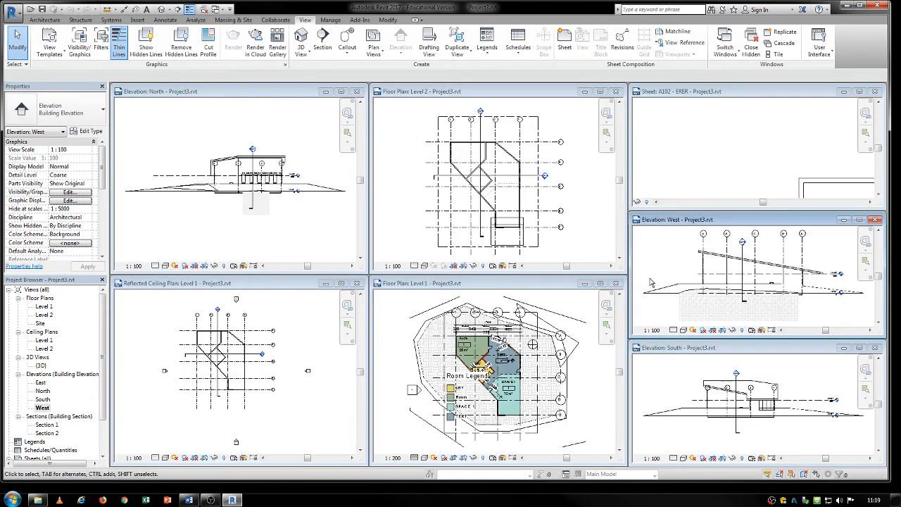
click(676, 162)
key(z)
key(e)
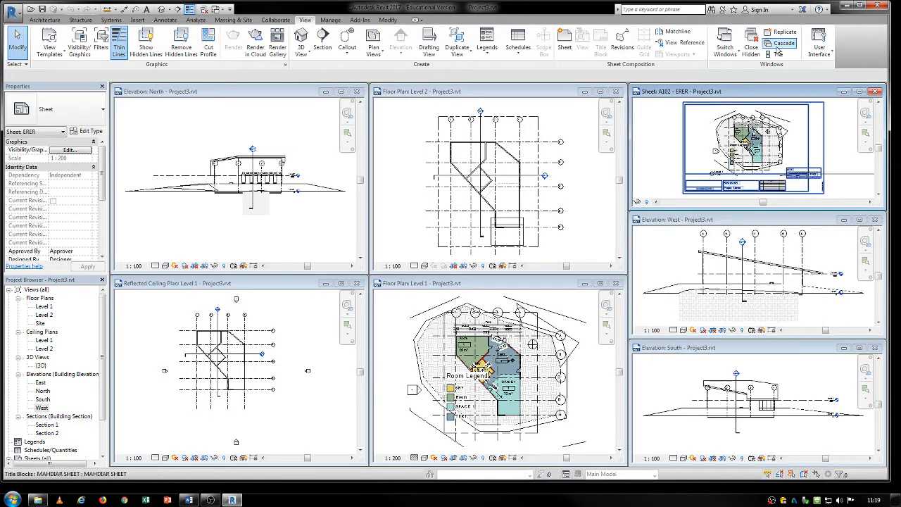
- Cascade the open views, then maximize sheet A102 and zoom it to fit
click(784, 44)
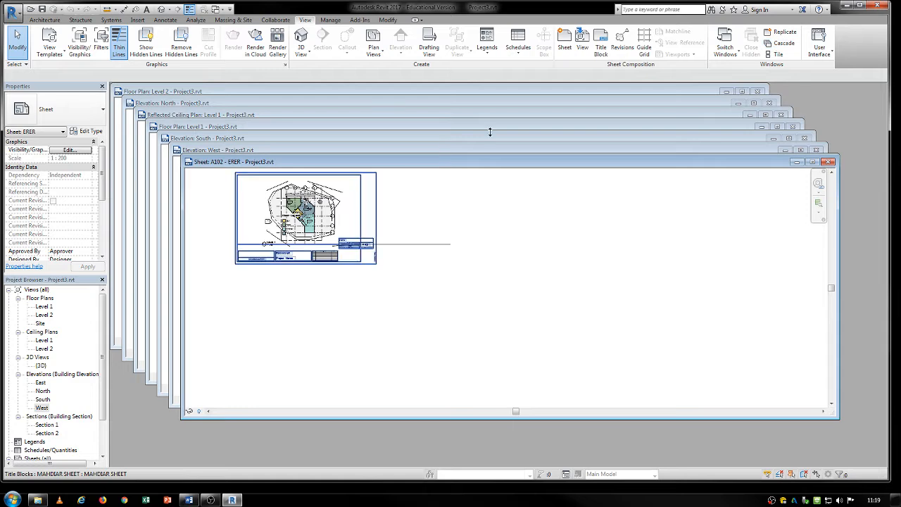
double_click(640, 165)
key(z)
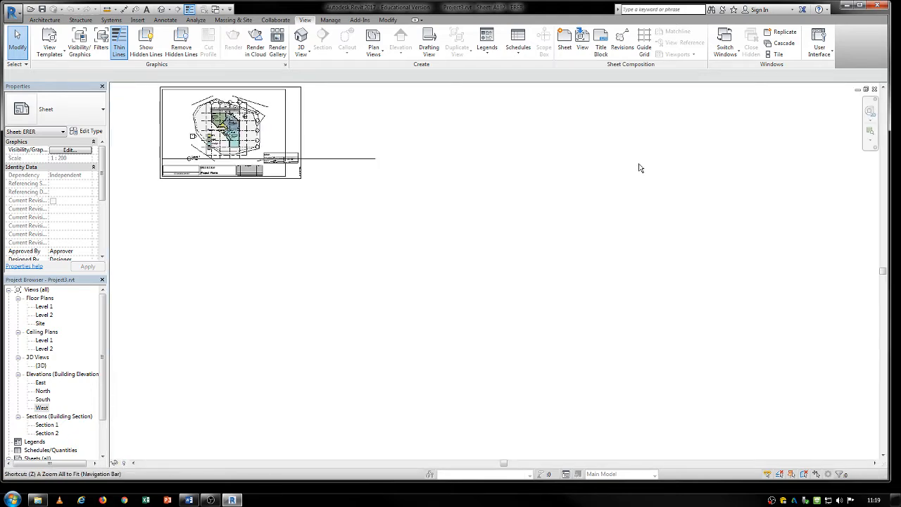
key(f)
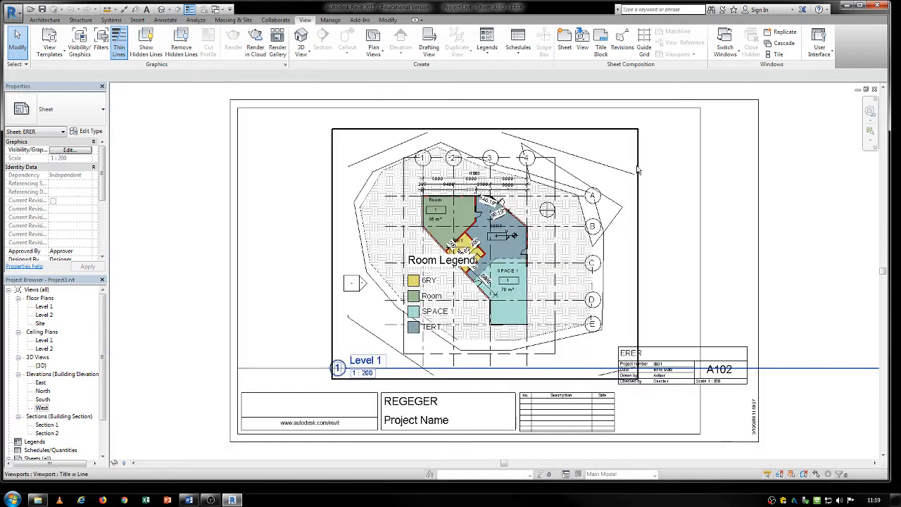
- Open the Level 1 floor plan and zoom it to fit
double_click(44, 308)
key(z)
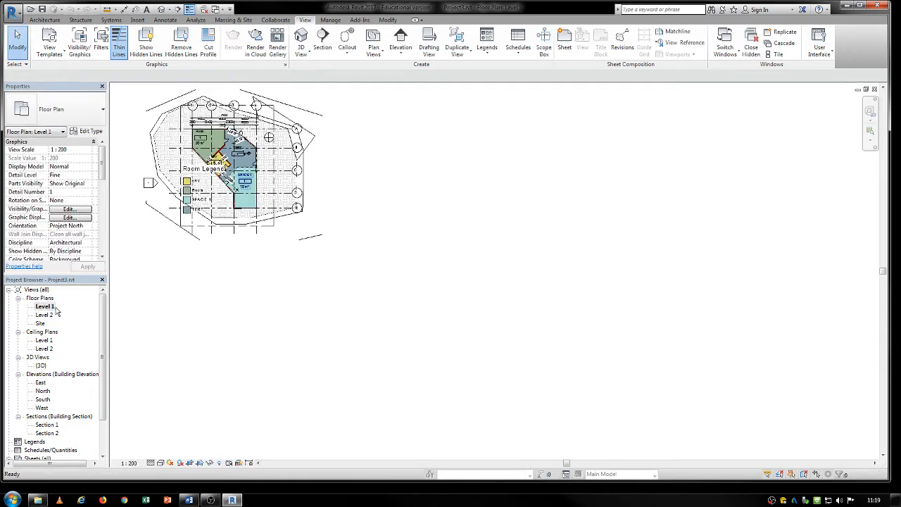
key(f)
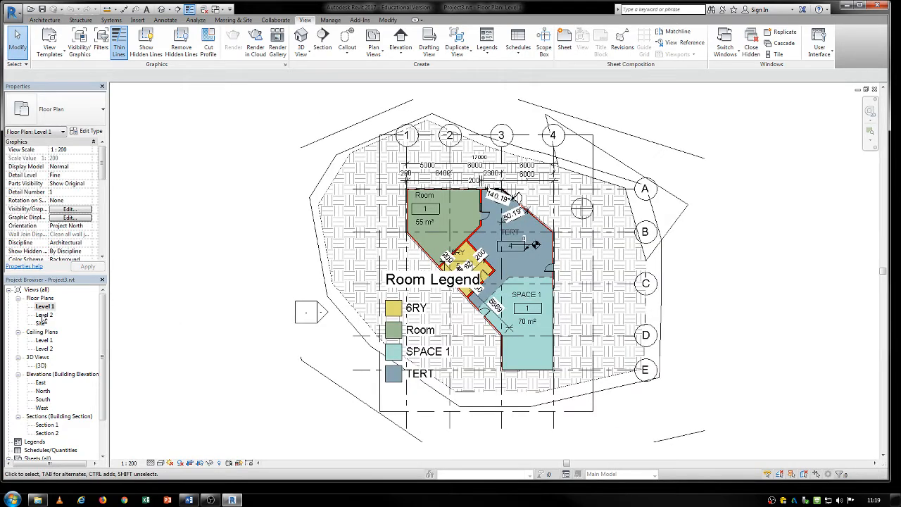
- Open the Level 2 floor plan and draw a rectangular callout around the wall corner at grids 1 and B
double_click(45, 315)
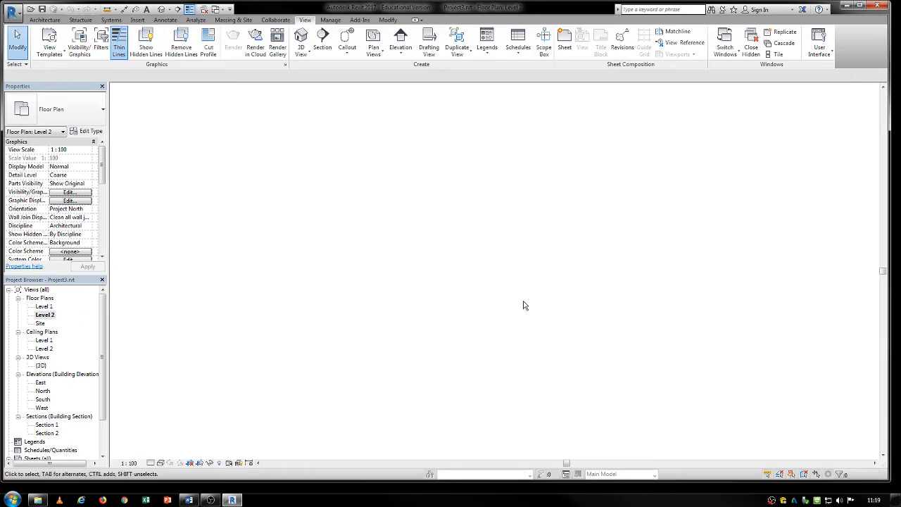
scroll(358, 267, up, 6)
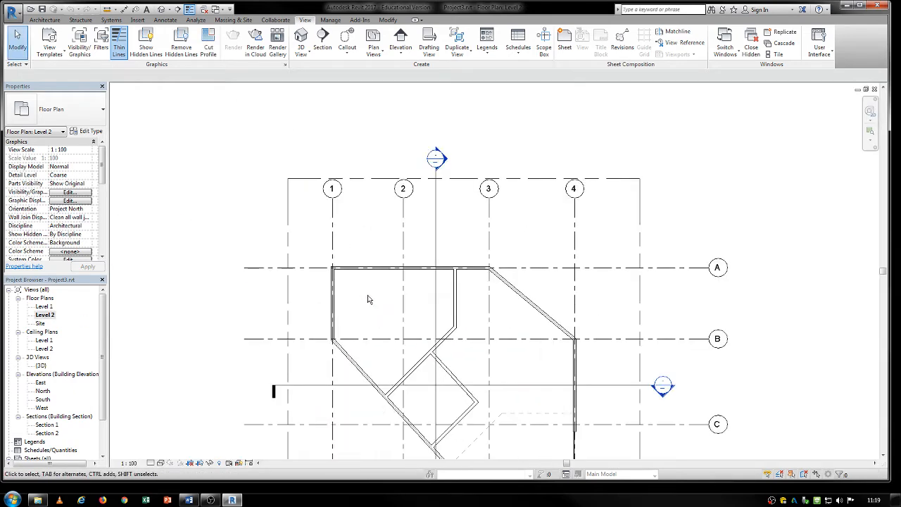
middle_drag(354, 264, 348, 221)
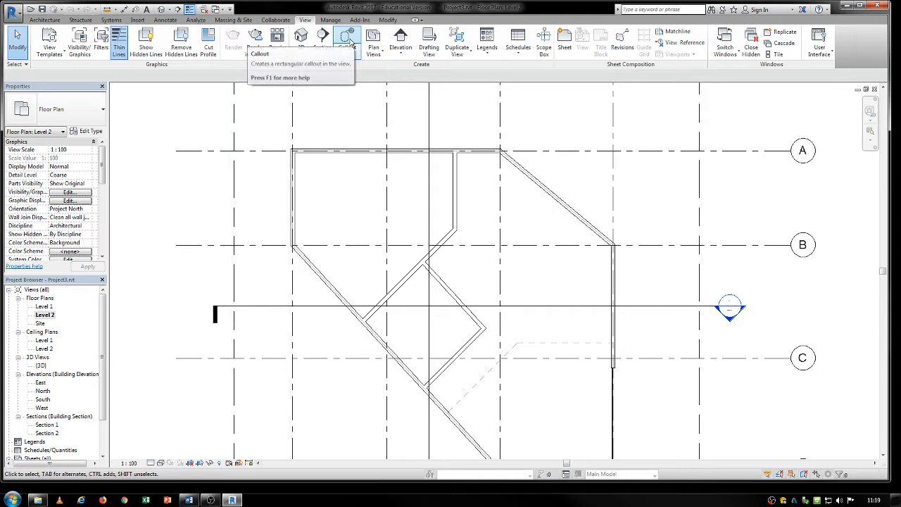
click(351, 40)
click(320, 207)
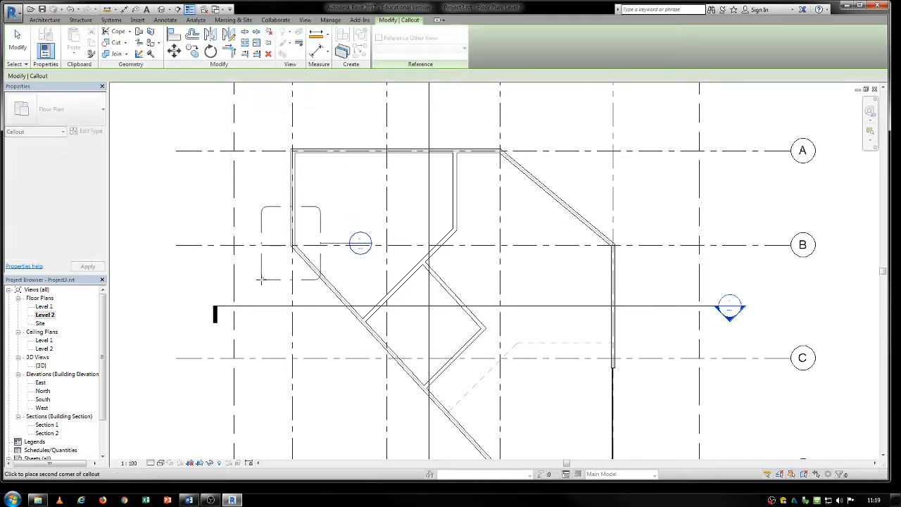
click(268, 274)
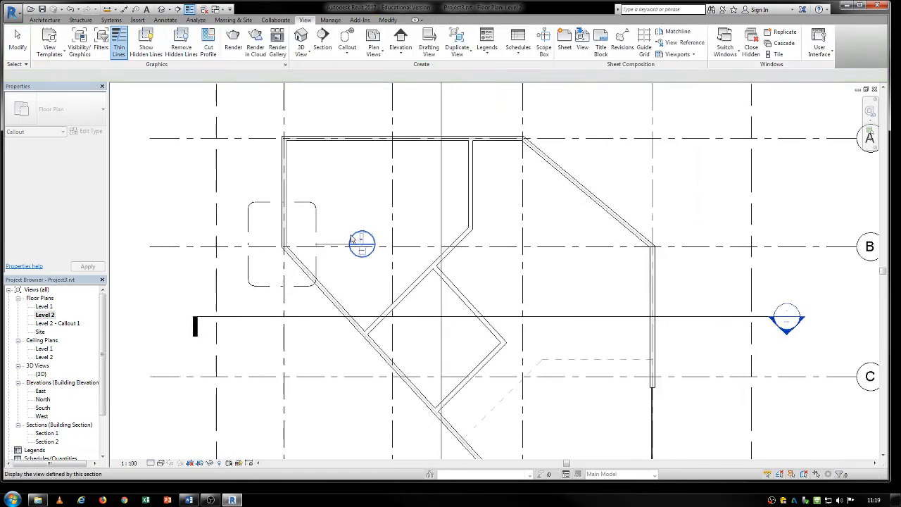
- Inspect the new callout and its parent view's properties, then open the Level 2 - Callout 1 floor plan view
scroll(359, 243, up, 5)
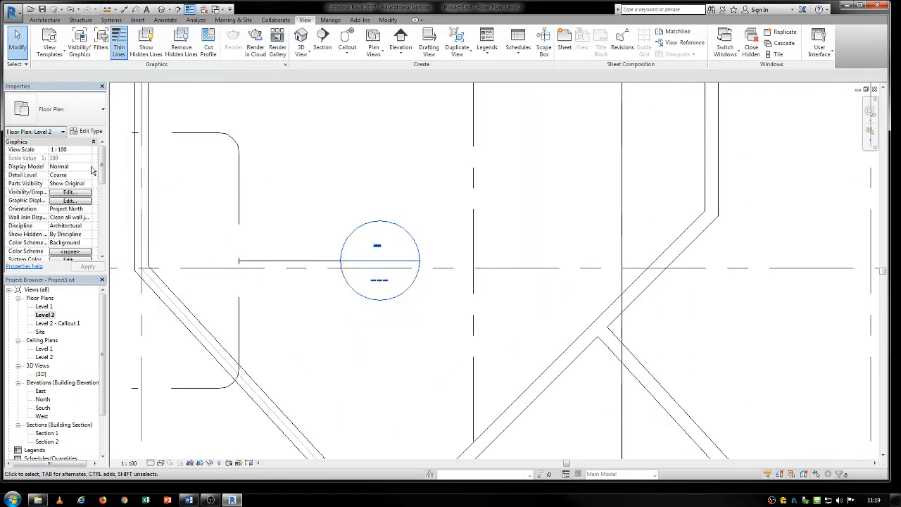
drag(102, 180, 177, 241)
middle_drag(177, 241, 411, 252)
scroll(409, 249, down, 5)
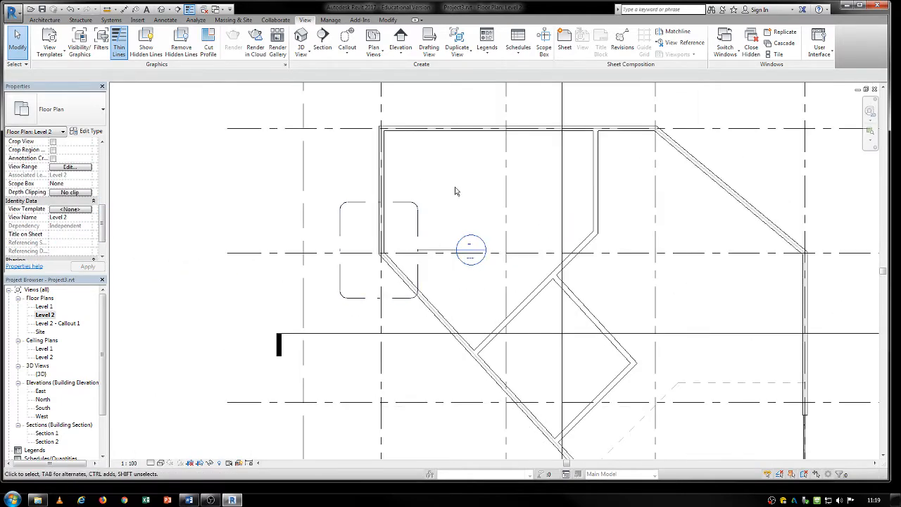
click(42, 325)
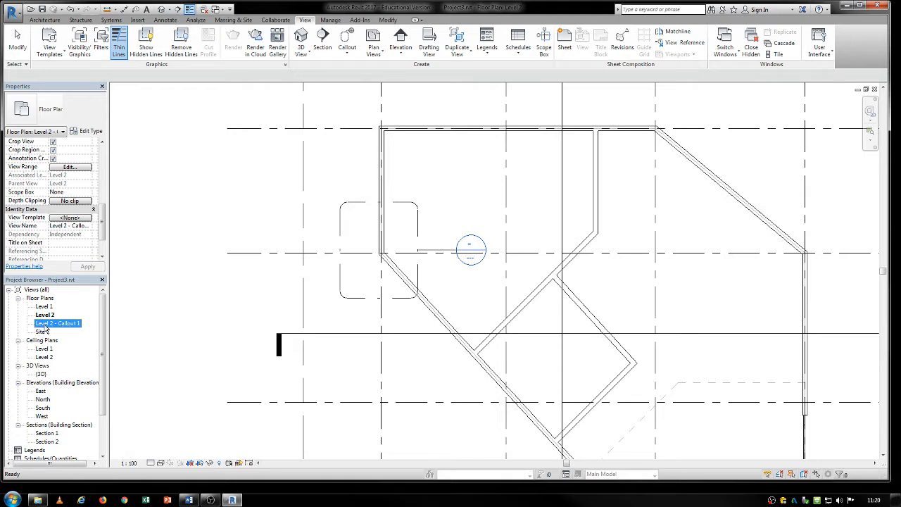
double_click(45, 324)
middle_drag(443, 281, 466, 308)
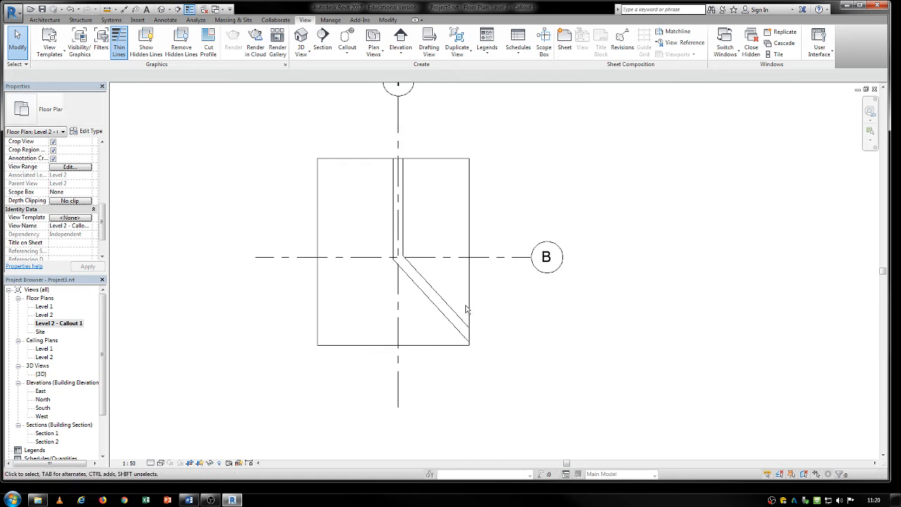
- Set the callout view's visual style to Hidden Line and its detail level to Fine
scroll(355, 248, up, 1)
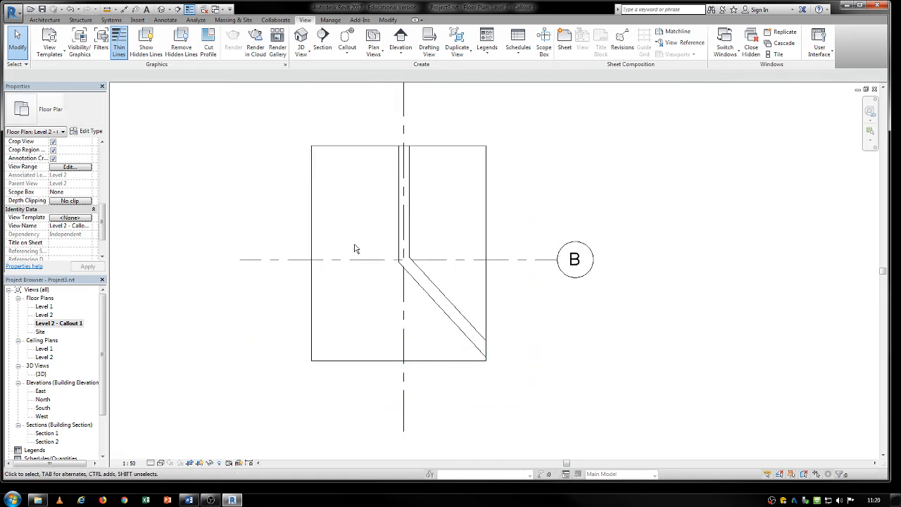
click(161, 464)
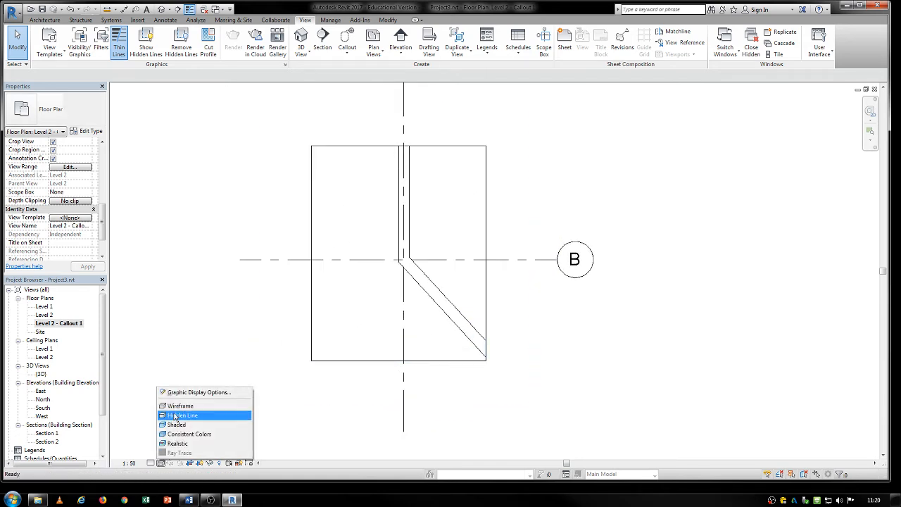
click(176, 417)
click(152, 464)
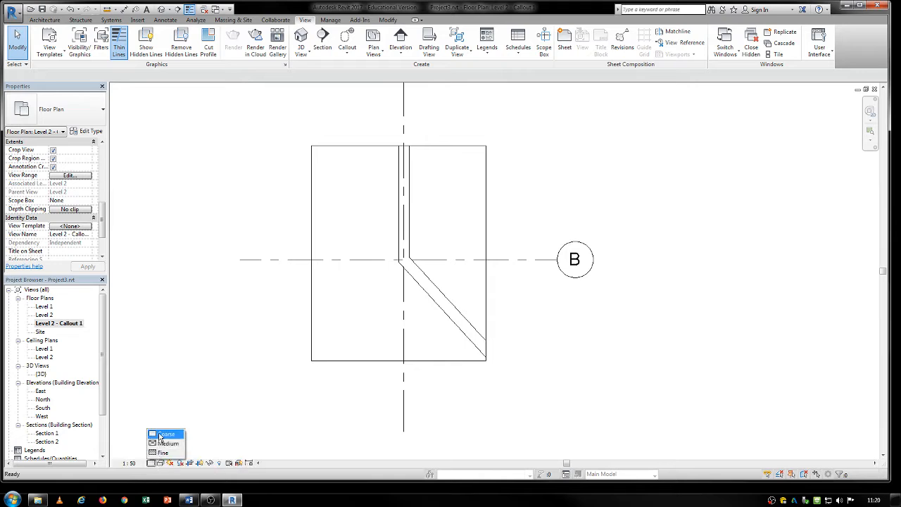
click(161, 453)
middle_drag(362, 307, 316, 326)
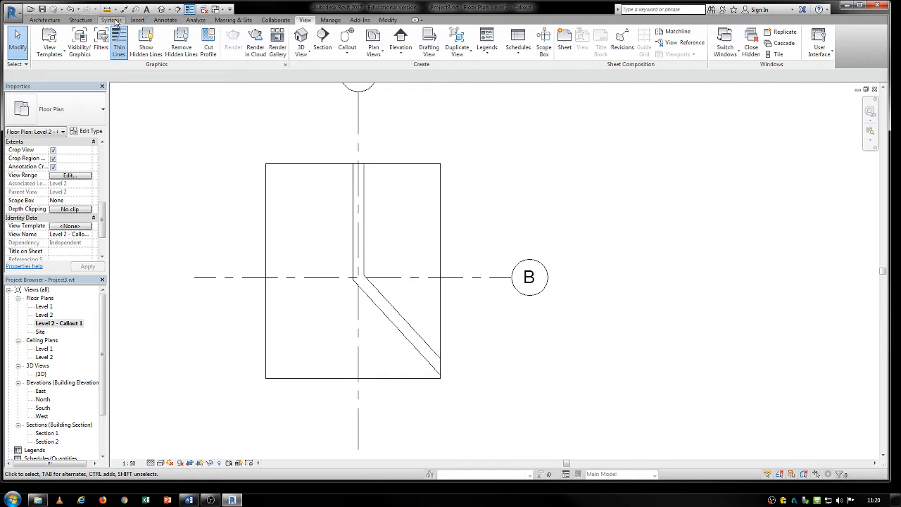
- Draw a chained zigzag of detail lines across the wall corner in the callout view, using the Thin Lines style
click(166, 21)
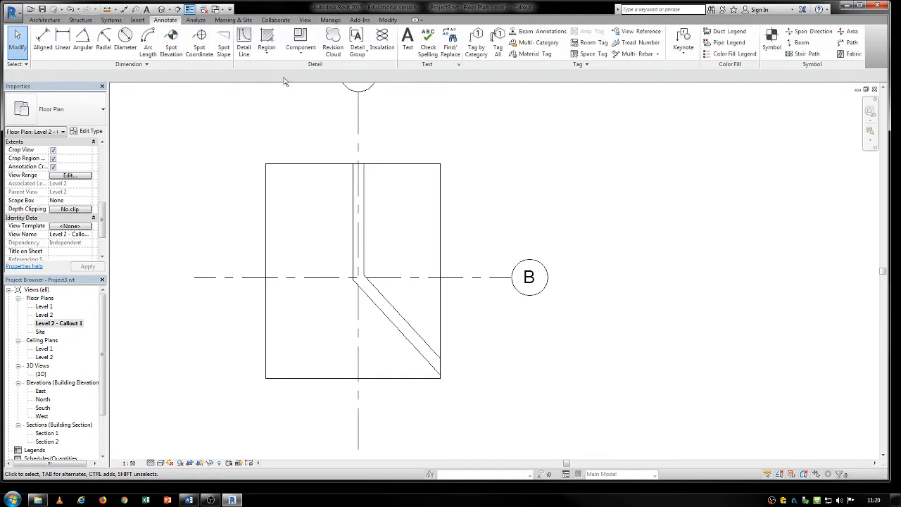
click(243, 46)
click(338, 203)
click(397, 225)
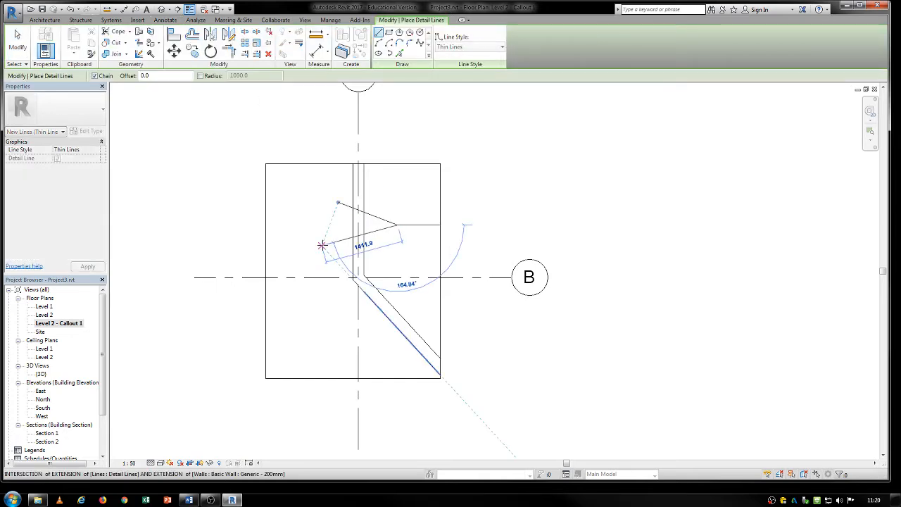
click(322, 245)
click(395, 256)
click(359, 277)
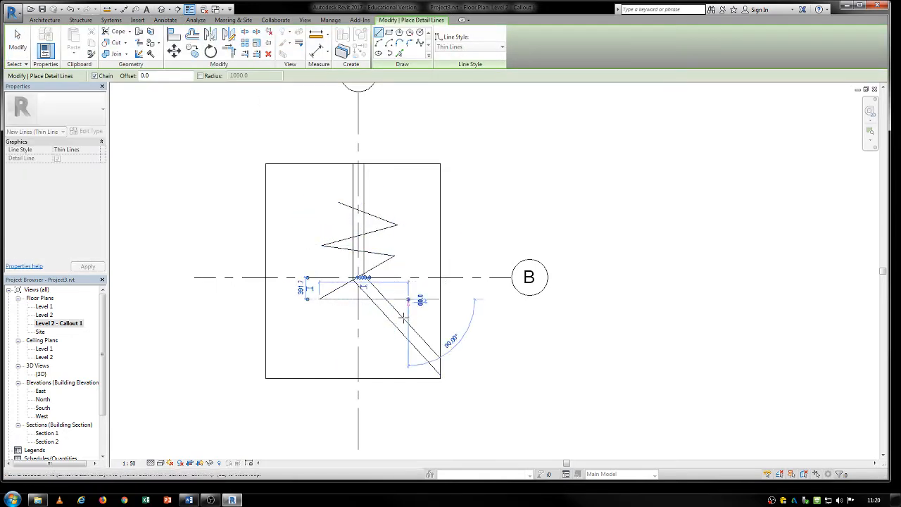
click(368, 364)
key(Escape)
key(Escape)
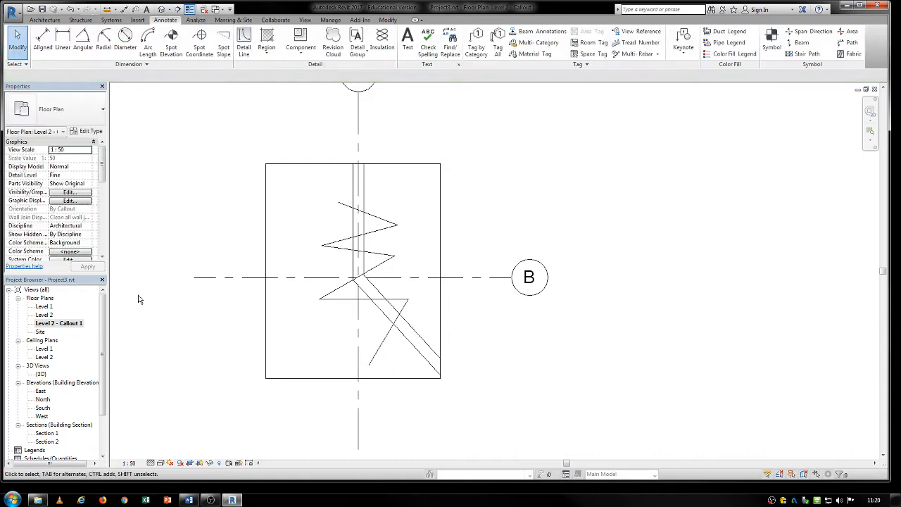
- Compare the Level 2 floor plan with the Level 2 - Callout 1 view to check where the detail lines appear
double_click(45, 314)
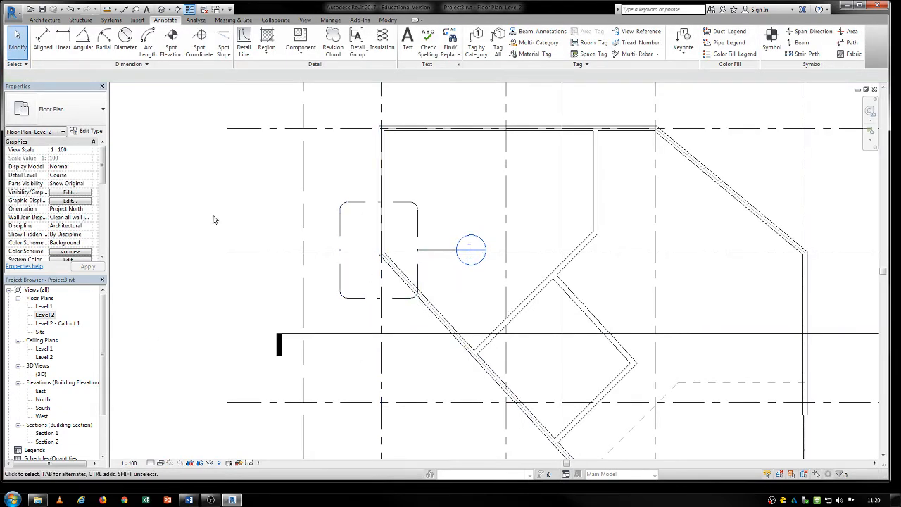
double_click(62, 324)
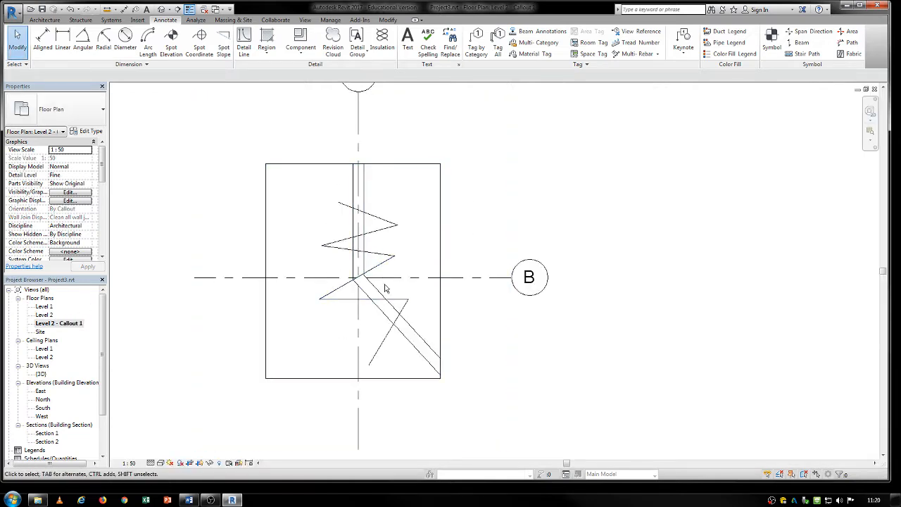
scroll(381, 281, up, 2)
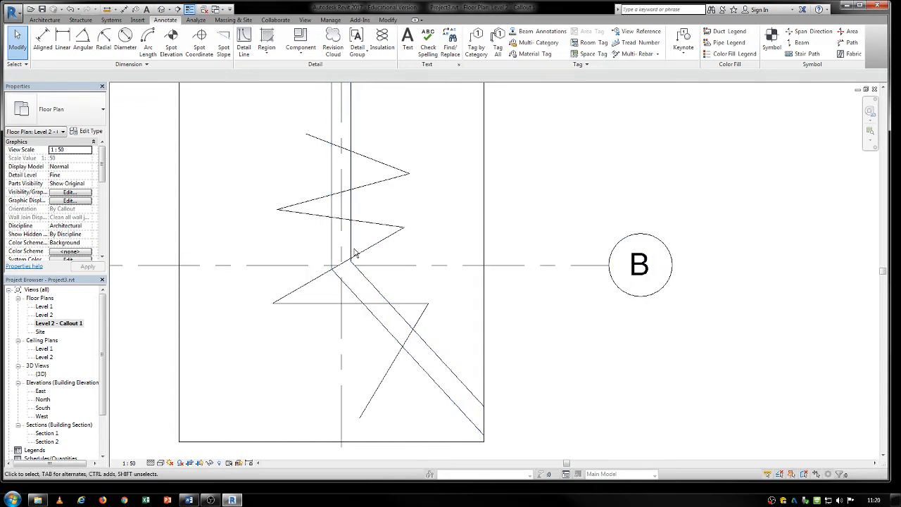
middle_drag(352, 256, 328, 316)
double_click(44, 315)
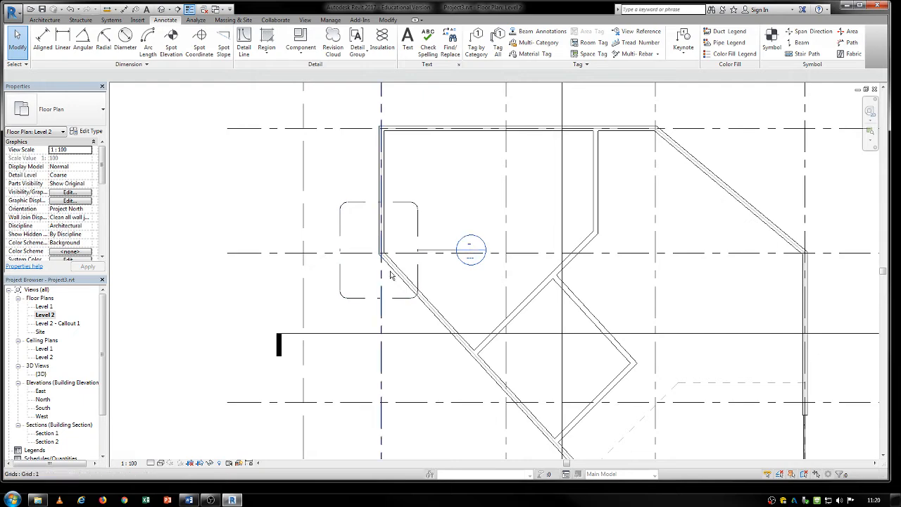
scroll(389, 271, up, 3)
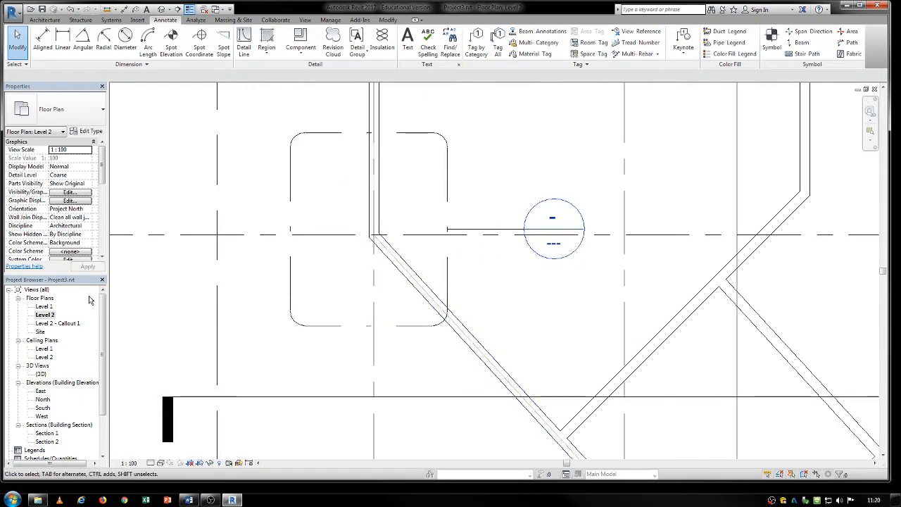
scroll(307, 326, down, 4)
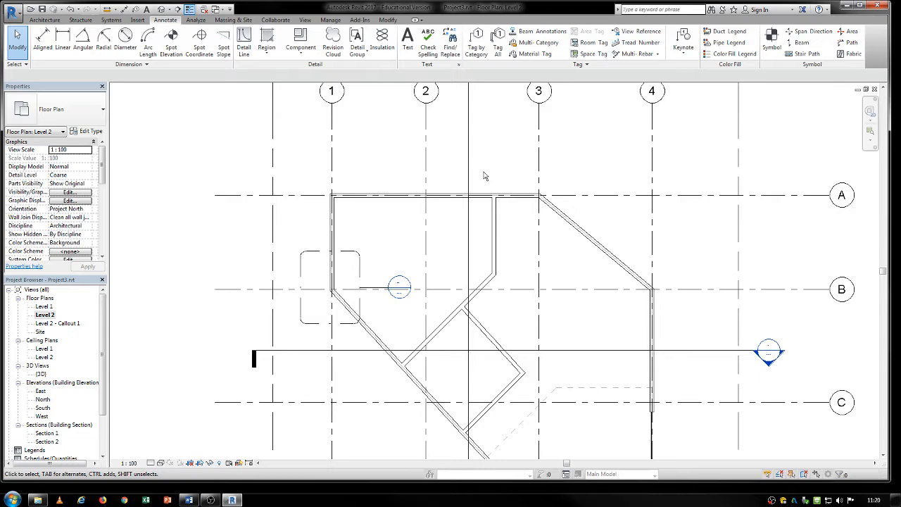
middle_drag(373, 294, 397, 307)
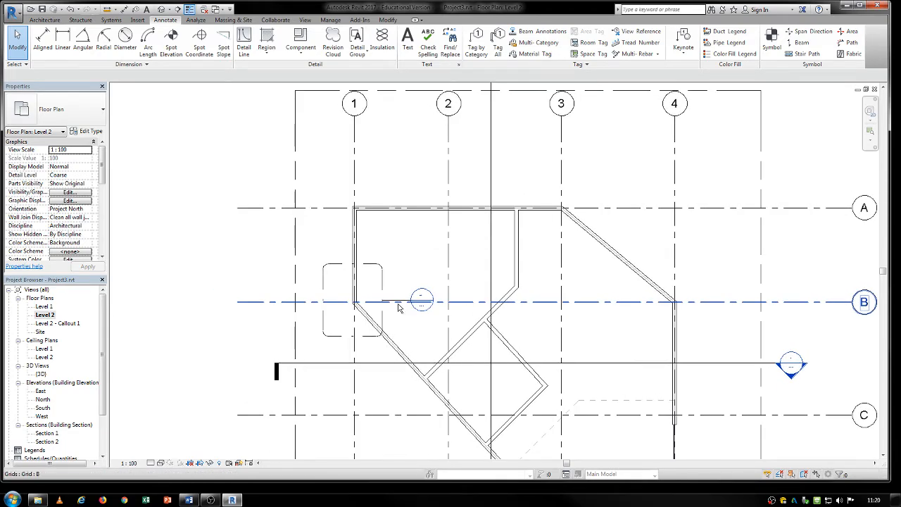
- Examine the Purge Unused list and close it without purging anything
click(234, 19)
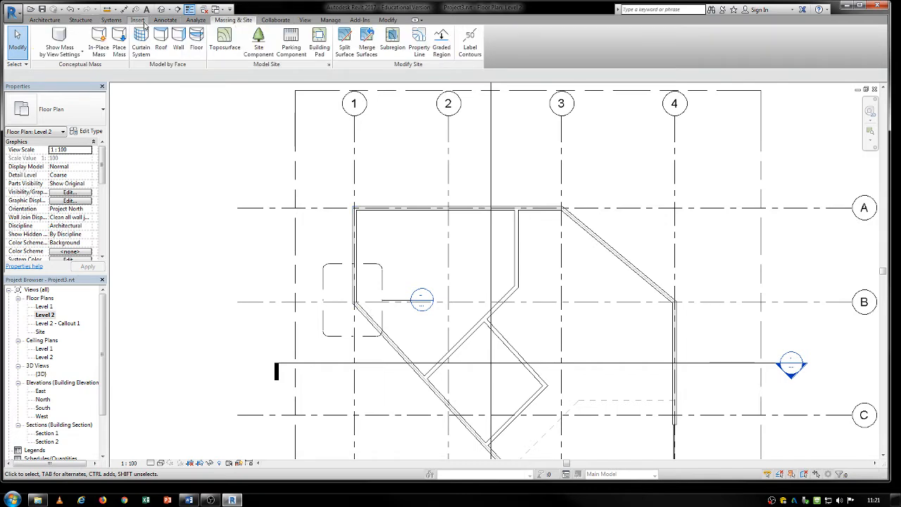
click(331, 20)
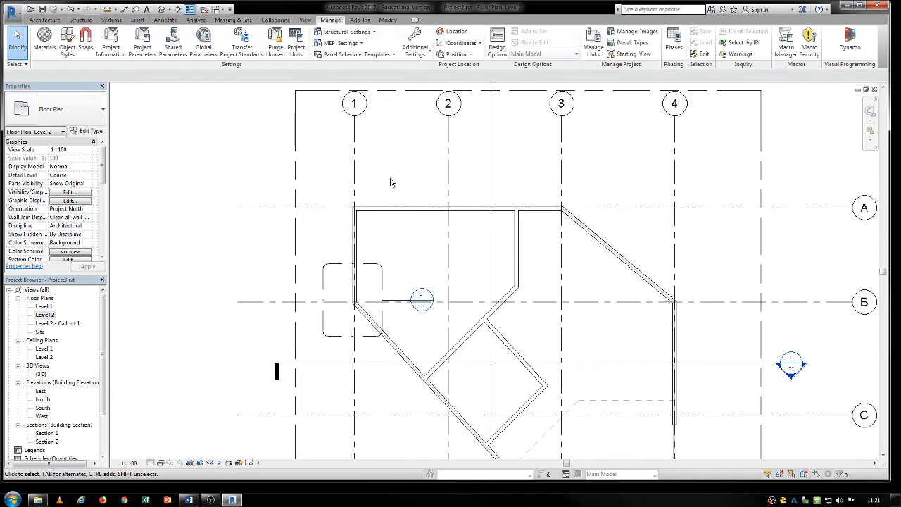
middle_drag(391, 182, 353, 138)
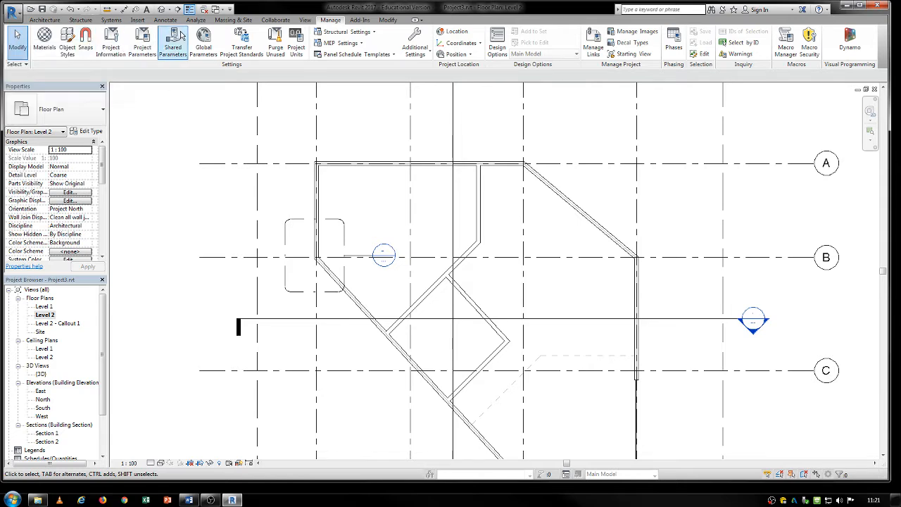
click(274, 44)
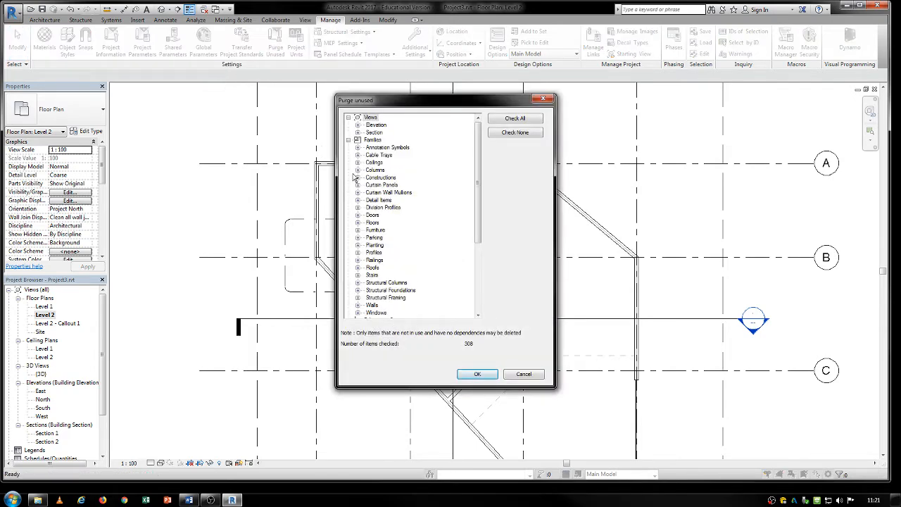
click(542, 99)
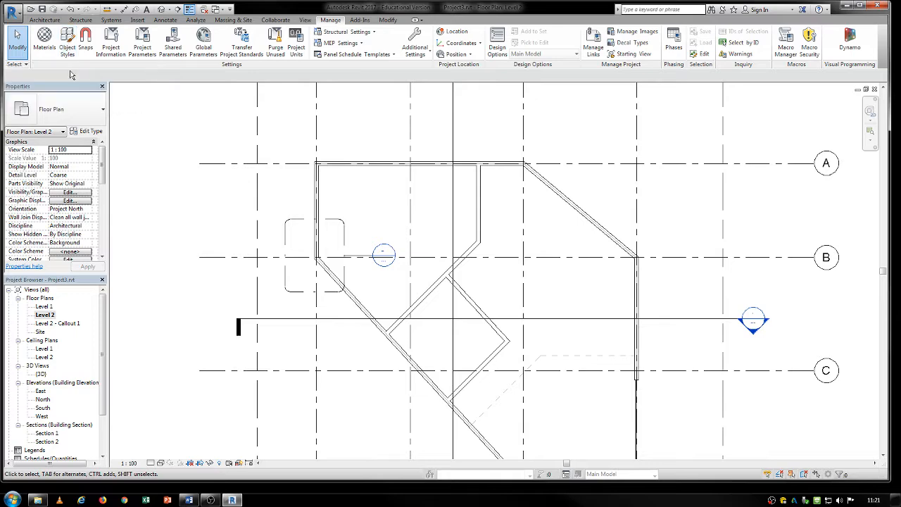
- Open Object Styles, enlarge the dialog and review the line weights of the model categories
click(67, 44)
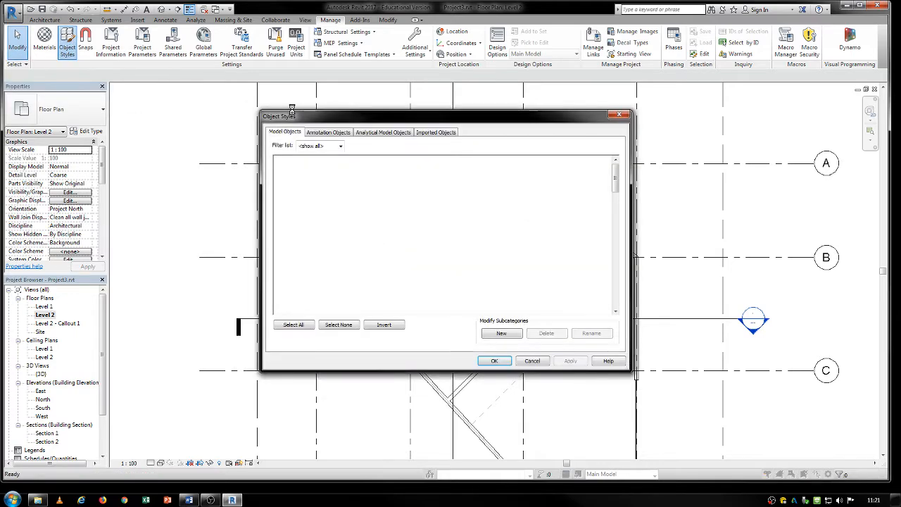
drag(292, 110, 226, 88)
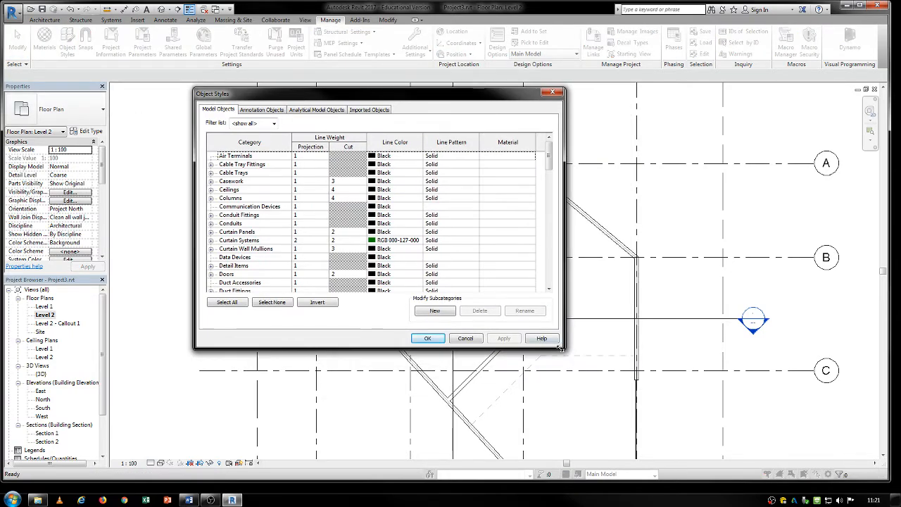
drag(560, 347, 625, 434)
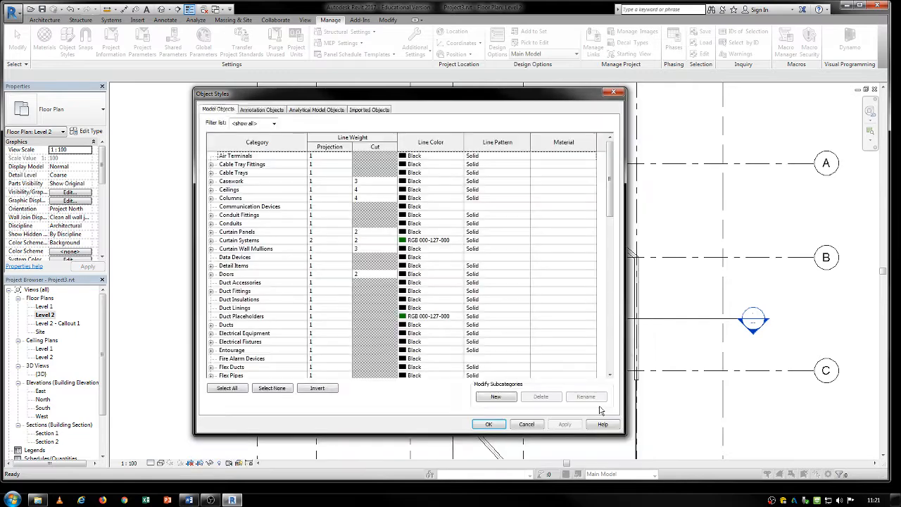
scroll(589, 341, down, 15)
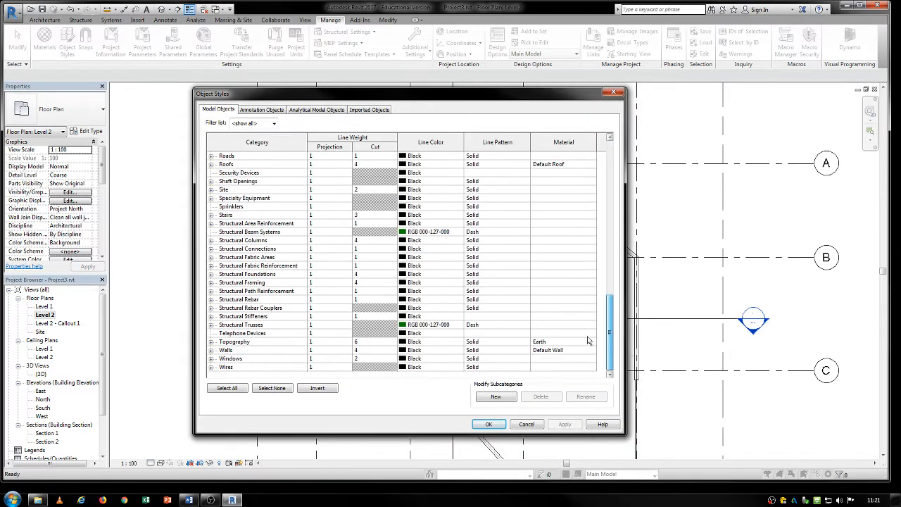
scroll(592, 211, up, 12)
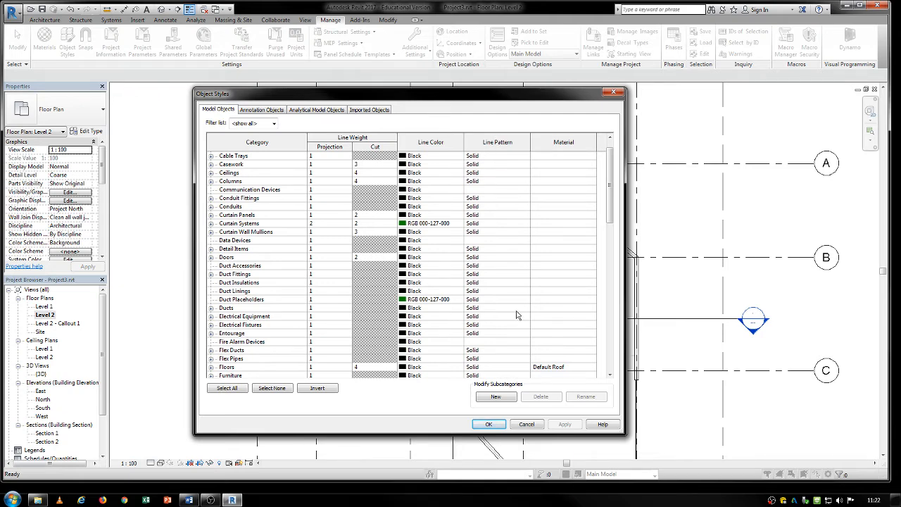
- Set the cut line weight of Walls to 10 in Object Styles and turn off the thin lines display
drag(610, 173, 610, 320)
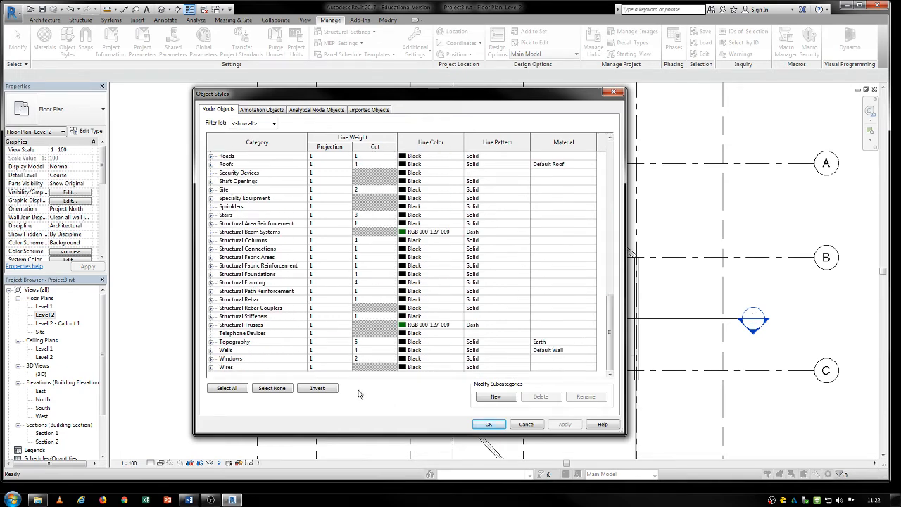
click(272, 352)
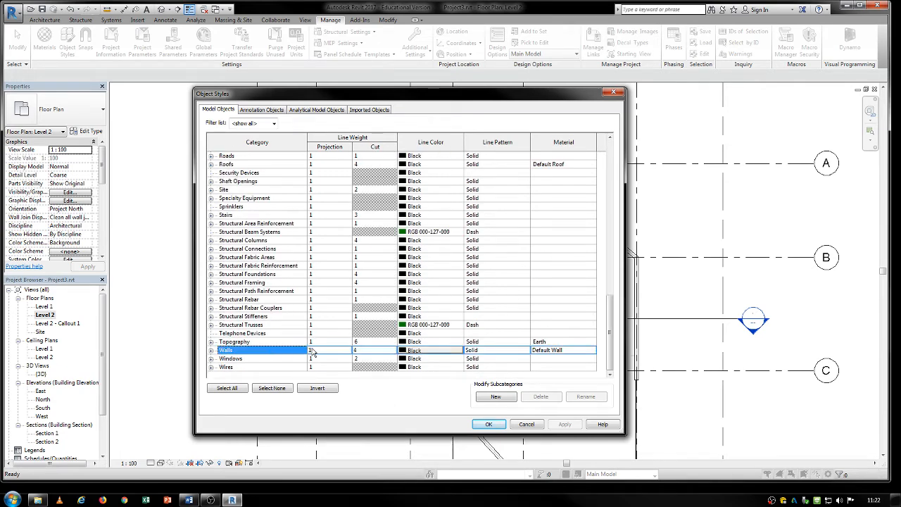
click(368, 352)
text(10)
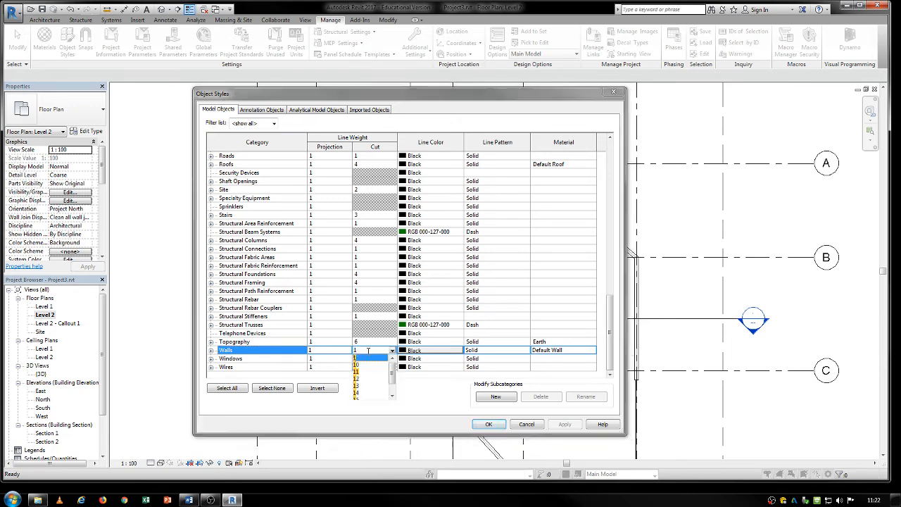
click(488, 424)
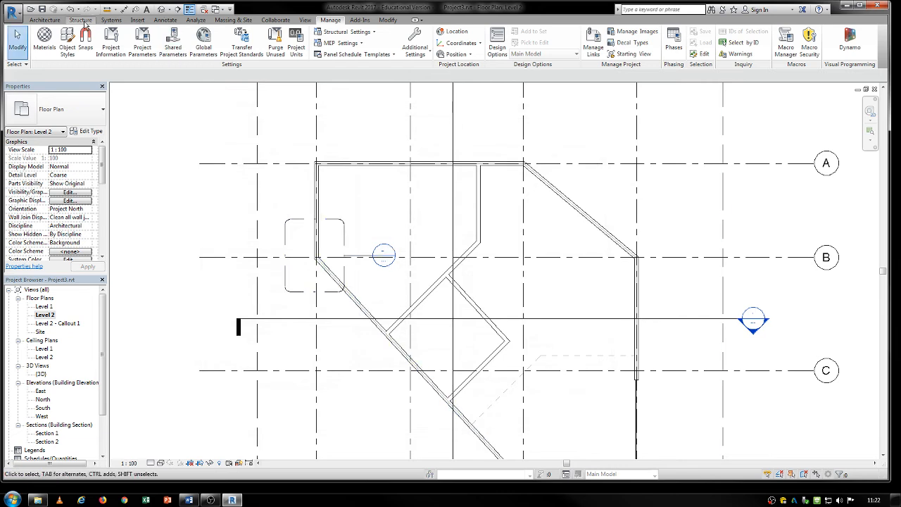
click(305, 20)
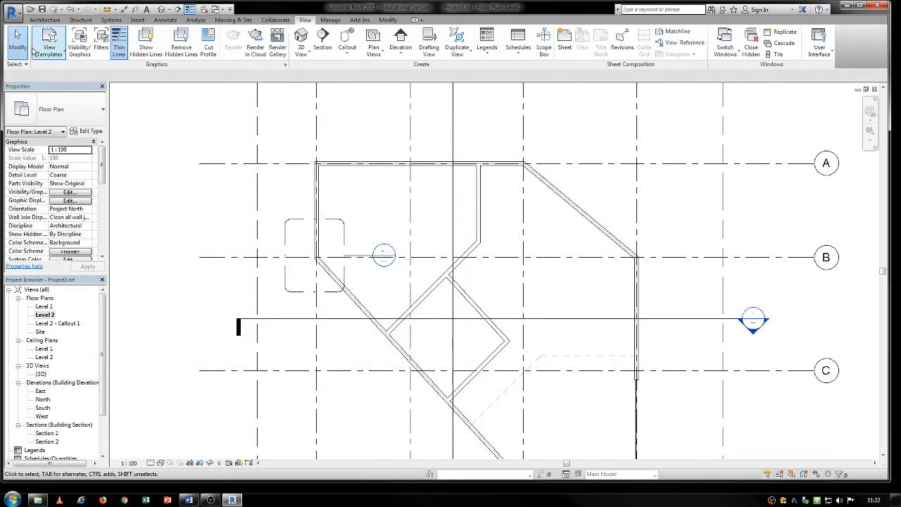
click(119, 47)
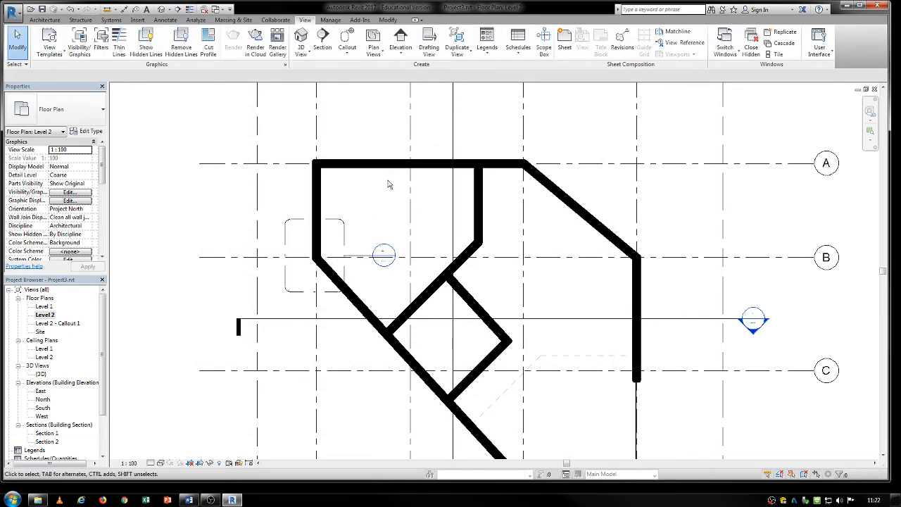
- Reopen Object Styles and set the cut line weight of Walls to 4
click(326, 20)
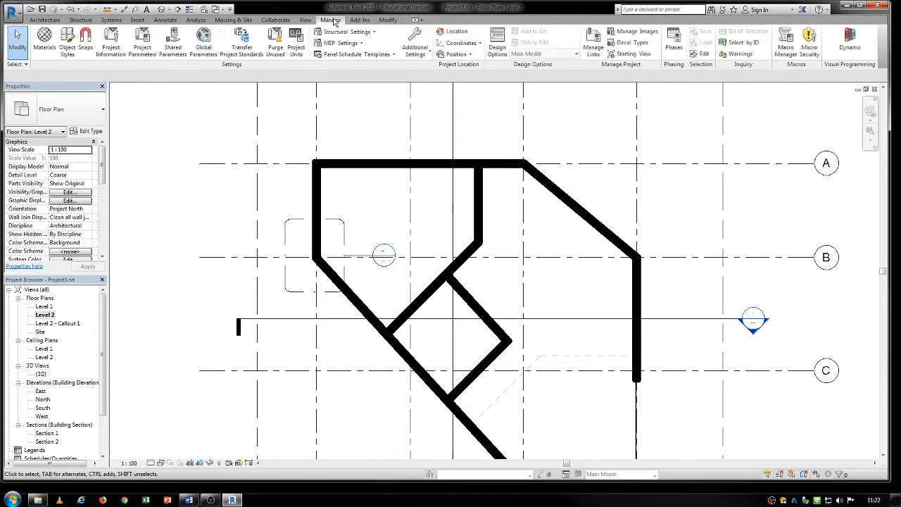
click(68, 42)
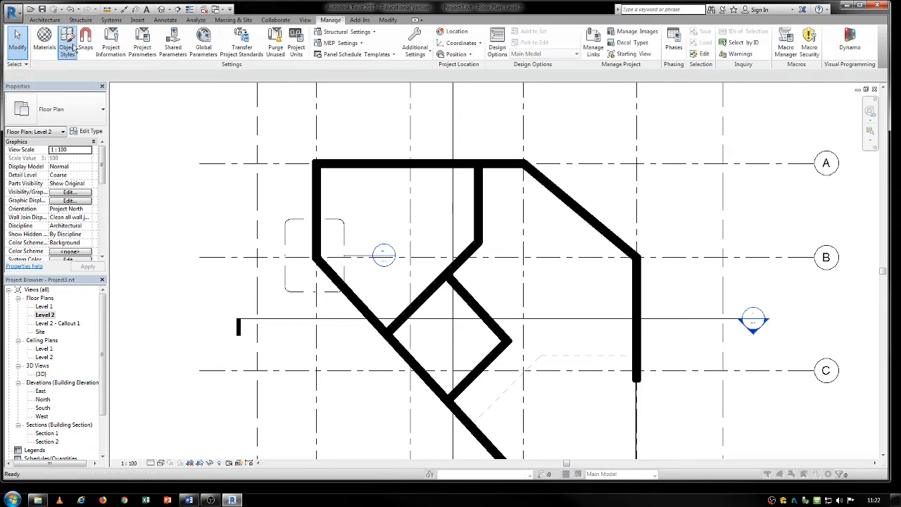
drag(614, 188, 614, 340)
click(375, 351)
click(374, 350)
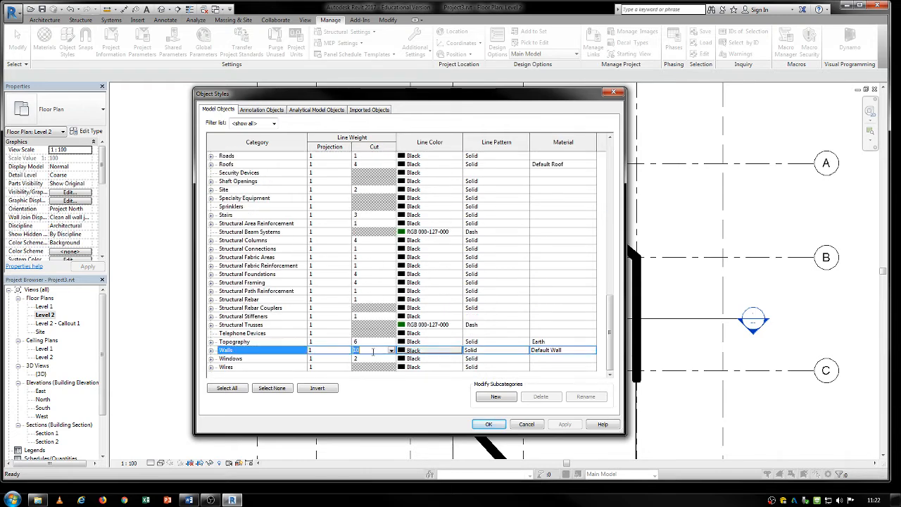
text(4)
click(498, 426)
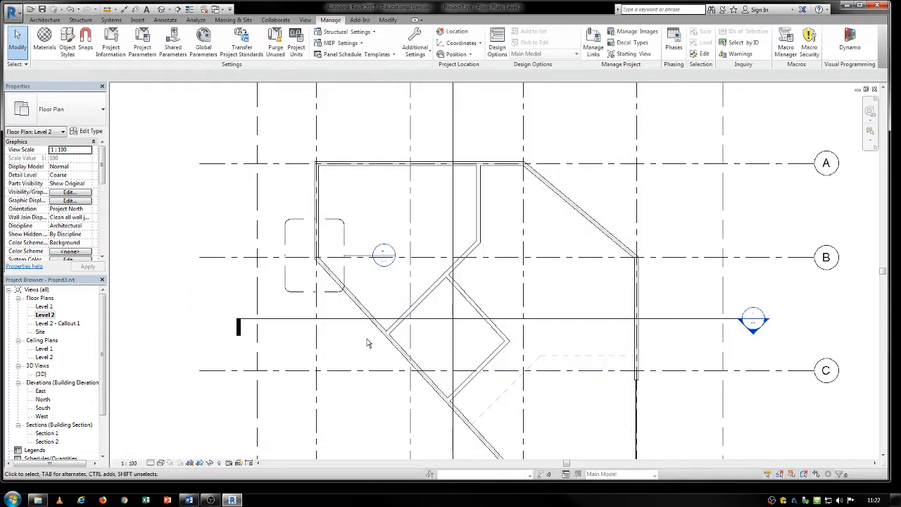
- Inspect the wall line weights in the Level 2 floor plan, and reopen Object Styles and close it without changes
scroll(380, 338, up, 3)
scroll(397, 328, up, 1)
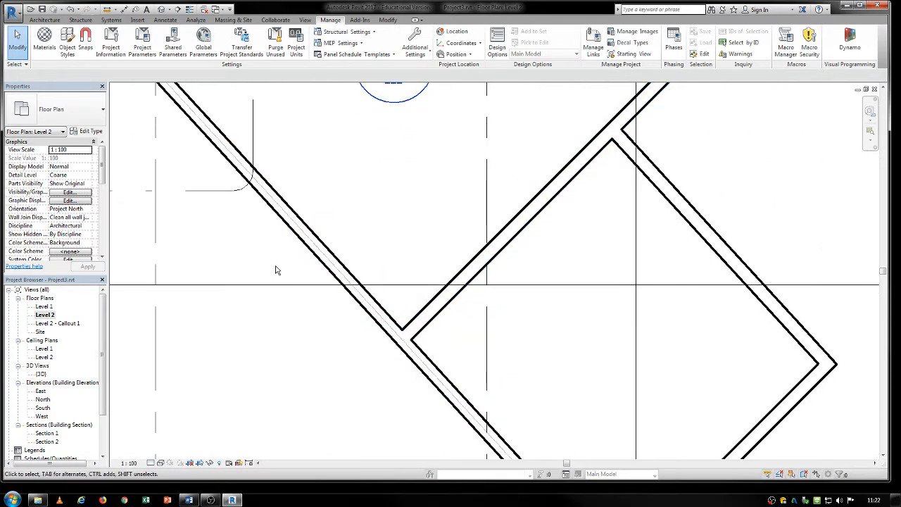
scroll(276, 270, down, 3)
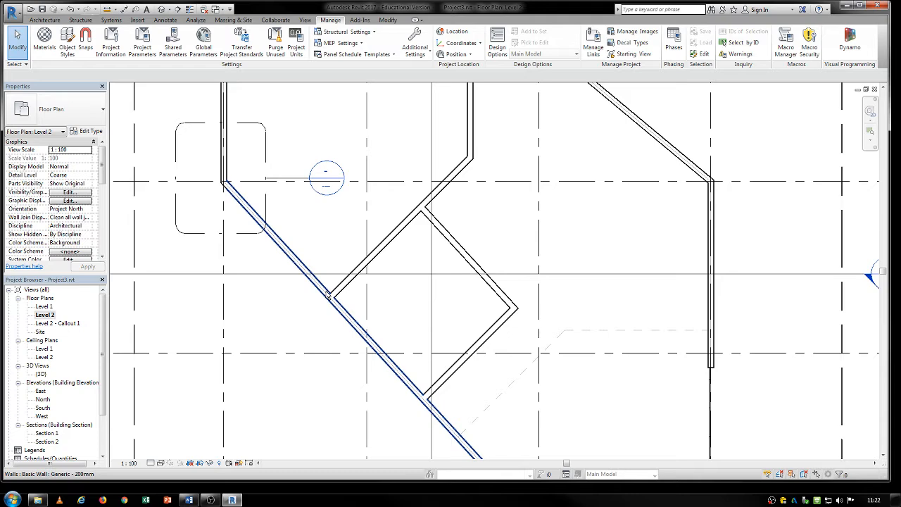
scroll(329, 297, down, 5)
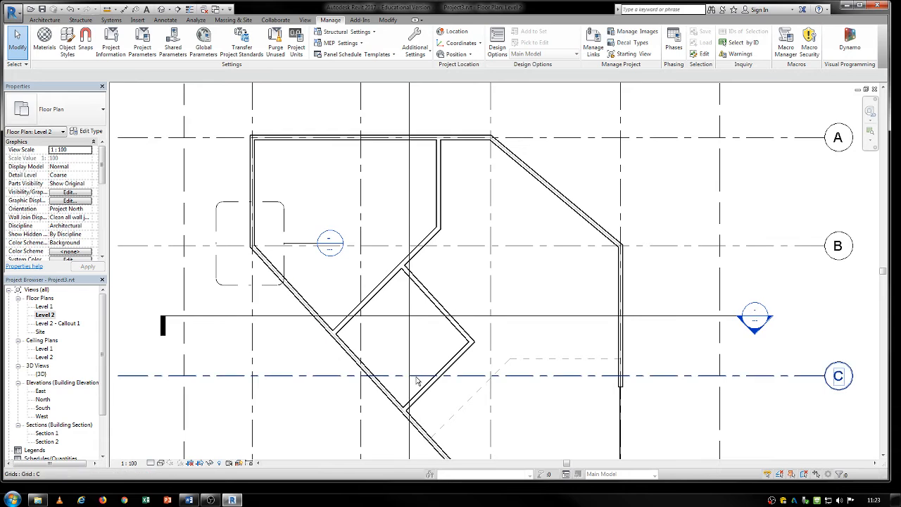
middle_drag(419, 381, 378, 327)
click(65, 40)
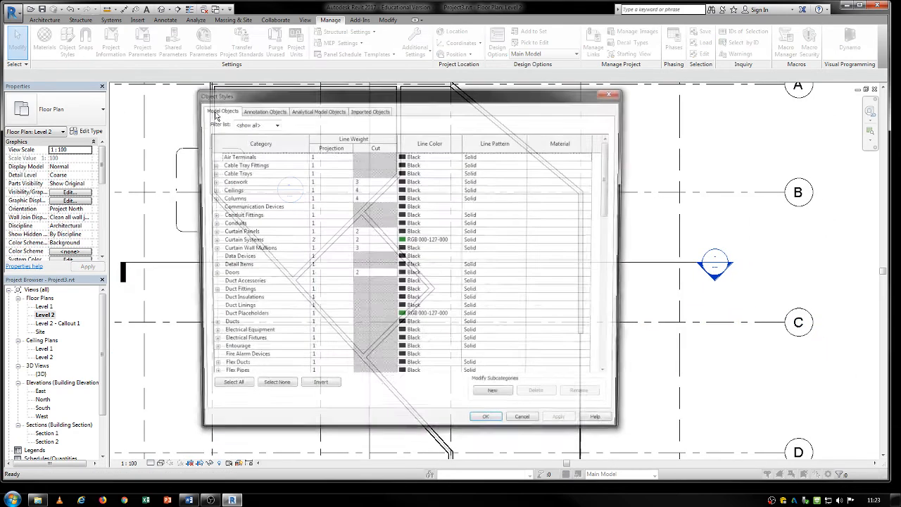
click(615, 95)
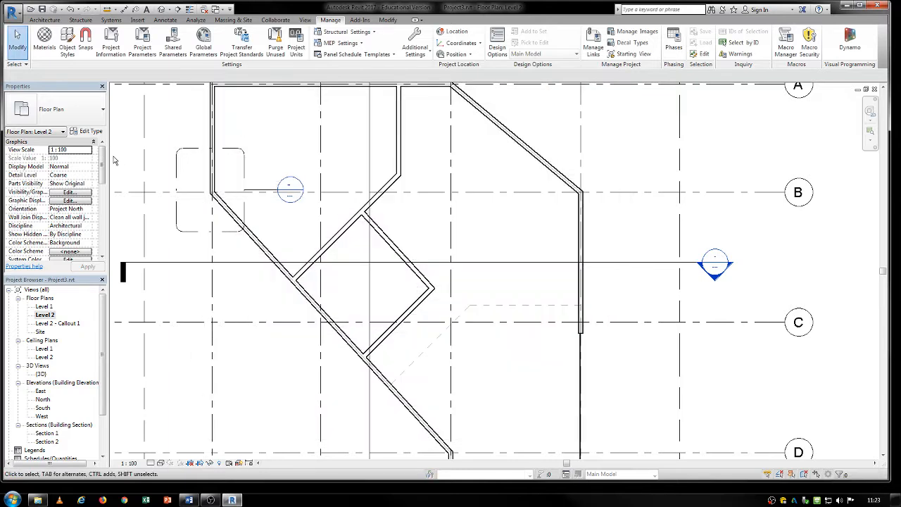
- Examine the Architectural Plan view template's parameters for the Level 2 view and cancel without applying the template
drag(104, 157, 67, 232)
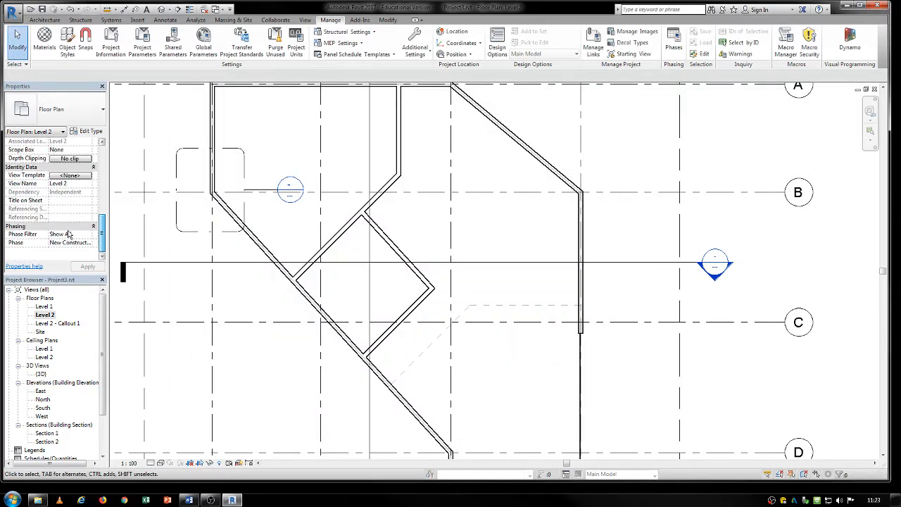
click(66, 176)
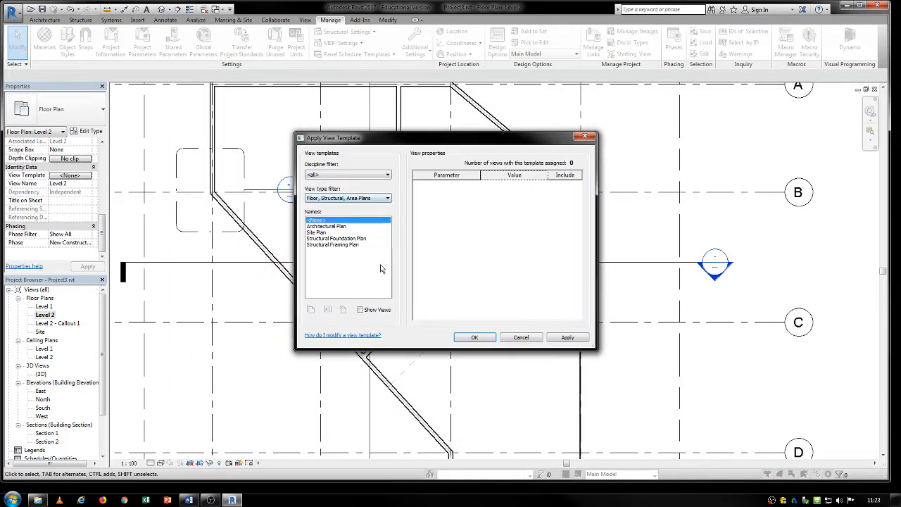
click(331, 226)
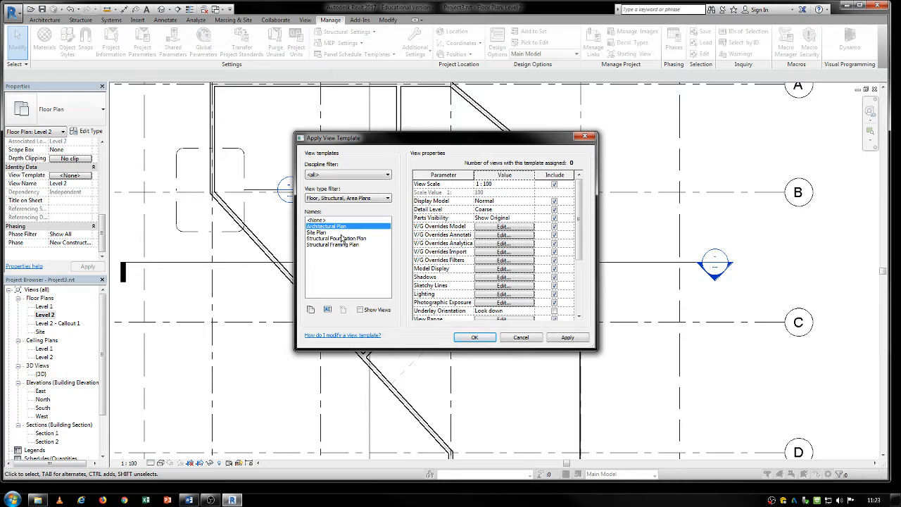
scroll(578, 208, down, 2)
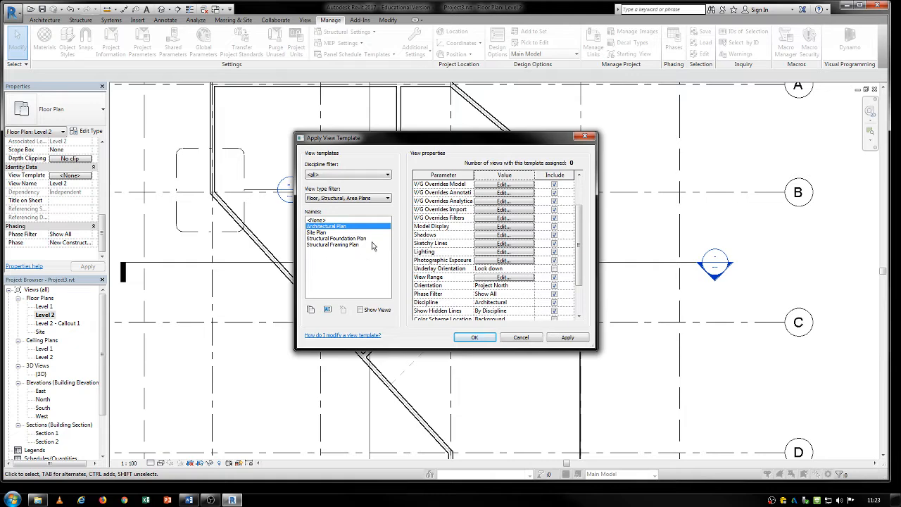
click(521, 338)
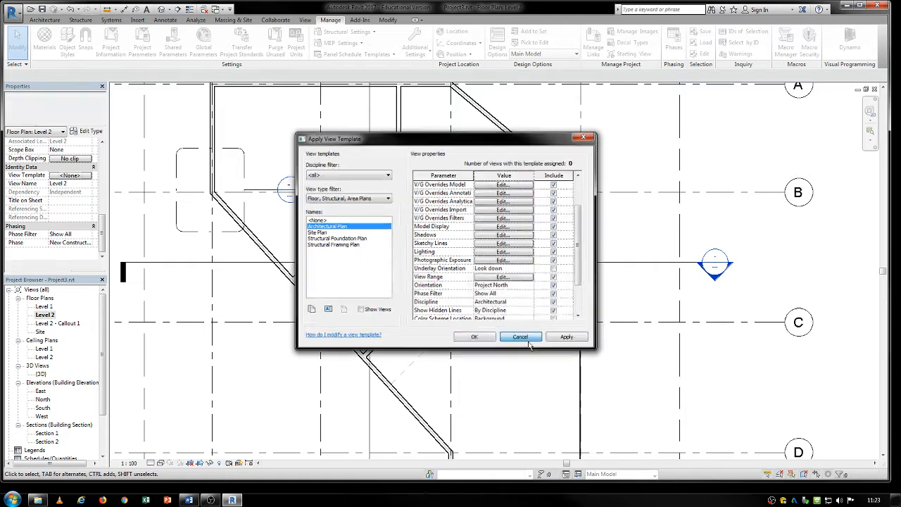
- Choose Fax as the printer in the Print dialog, review the paper sizes in Print Setup and cancel the setup
middle_drag(232, 352, 282, 346)
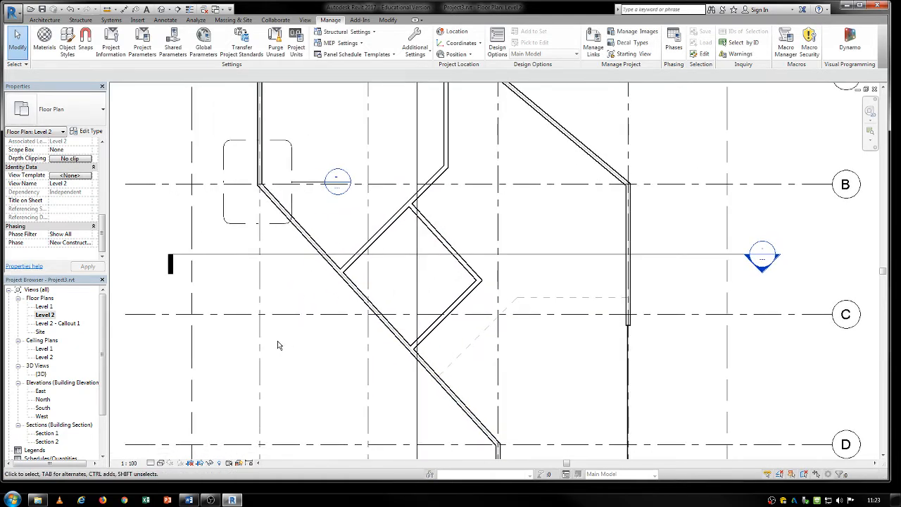
scroll(278, 345, down, 4)
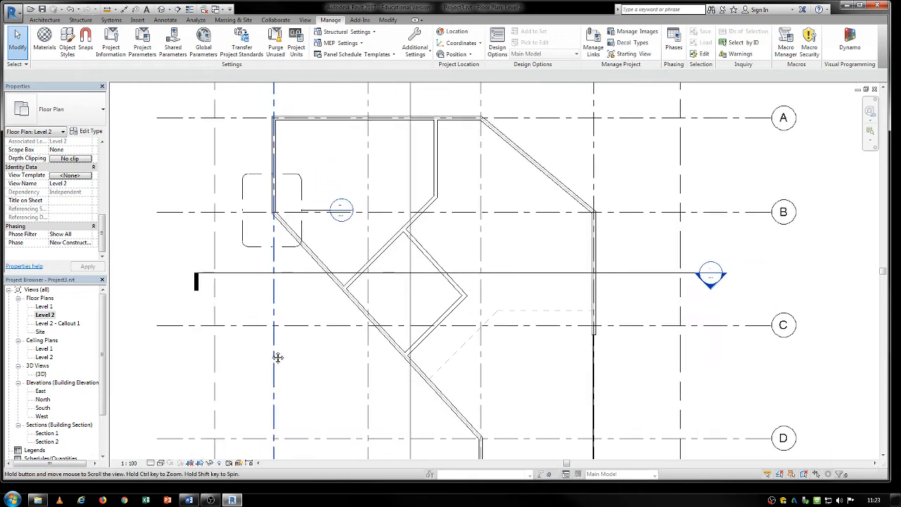
key(ctrl+p)
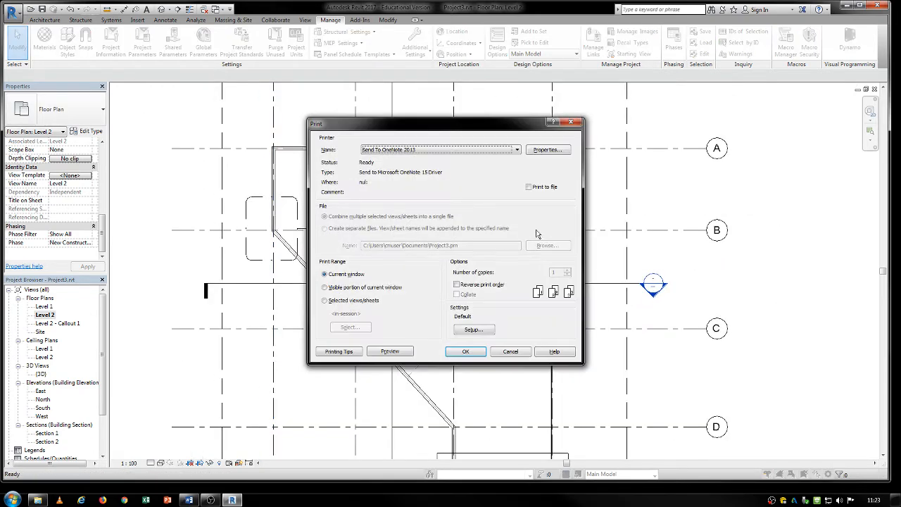
click(428, 150)
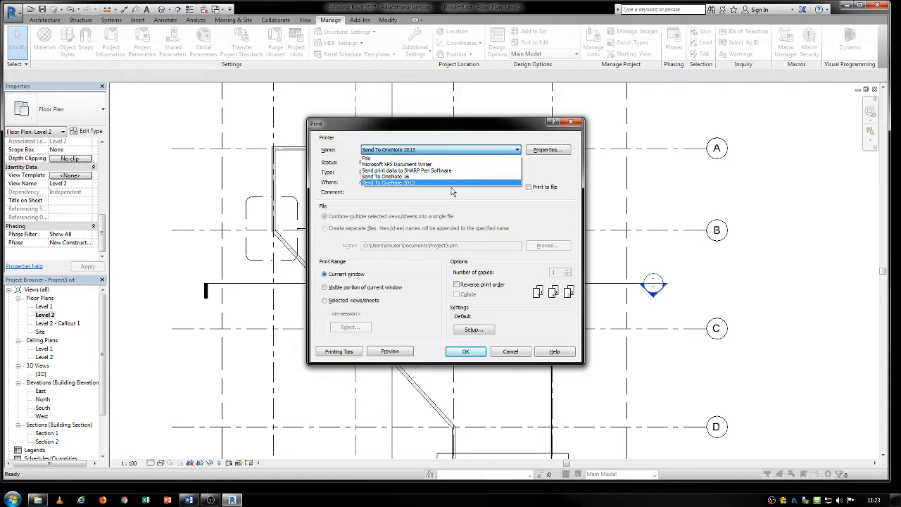
click(400, 158)
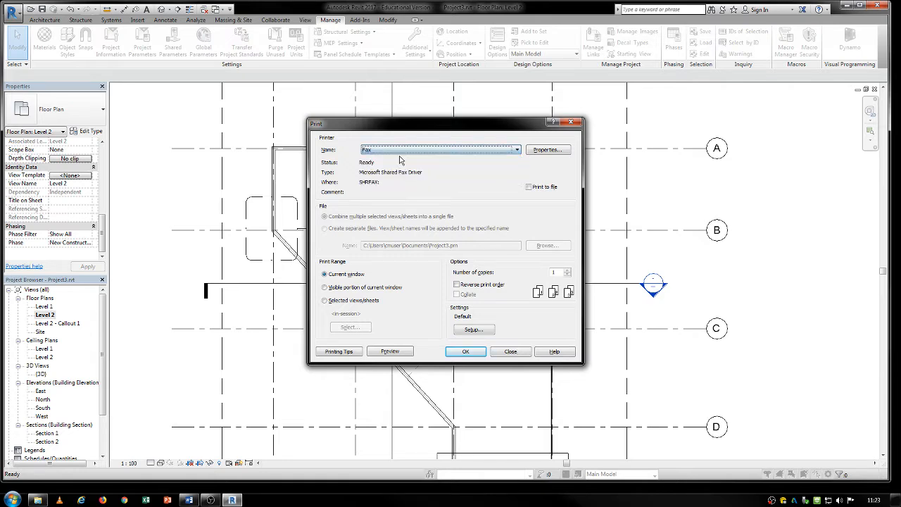
click(474, 330)
click(375, 172)
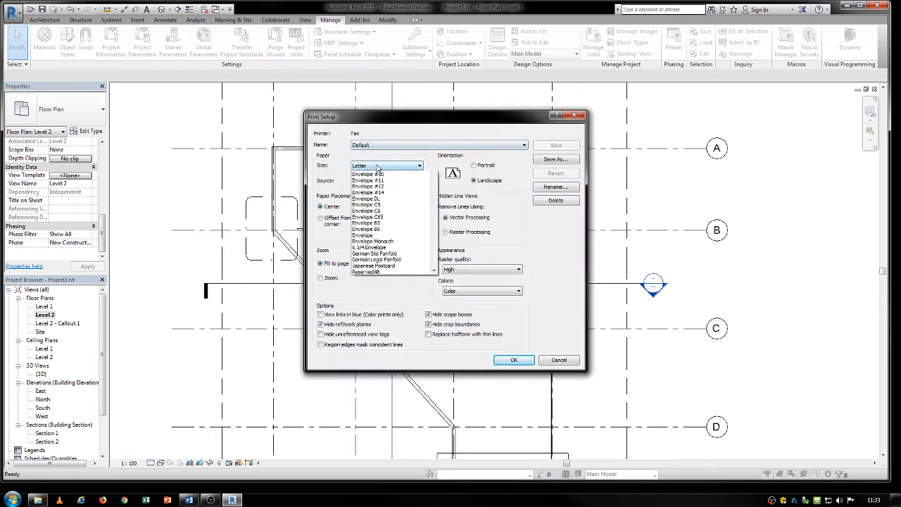
click(342, 145)
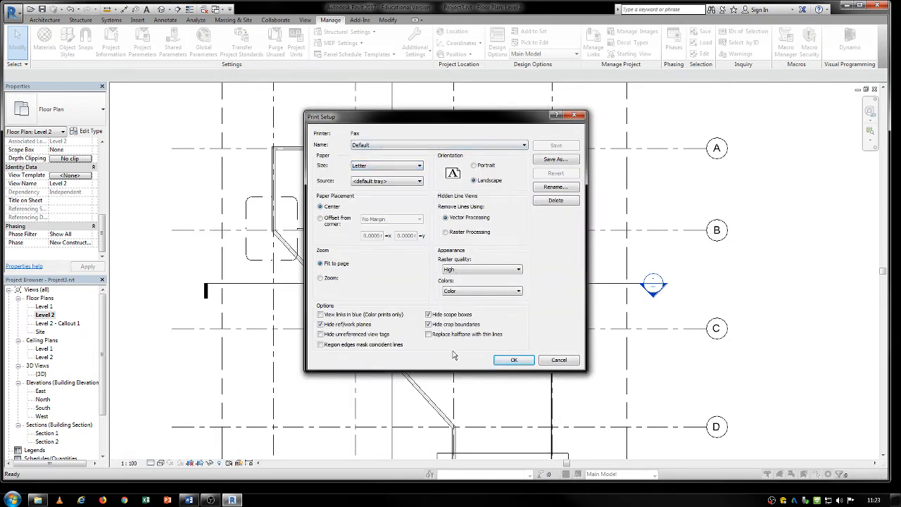
click(570, 362)
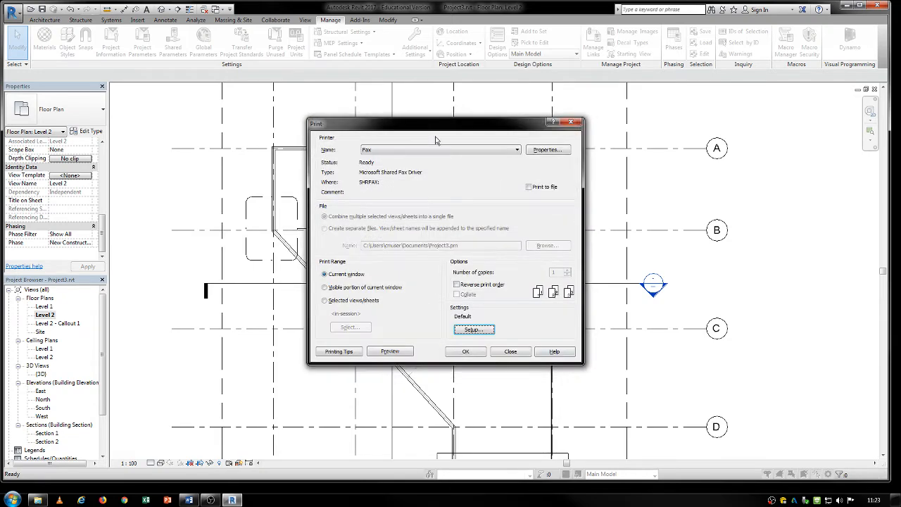
- Set the print range to selected views/sheets, review the list of available views and sheets, and close the Print dialog without printing
click(325, 300)
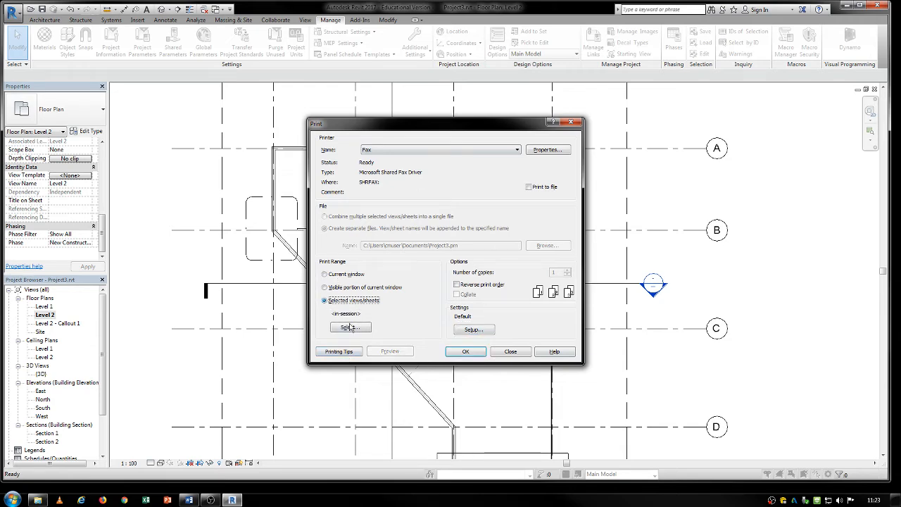
click(350, 327)
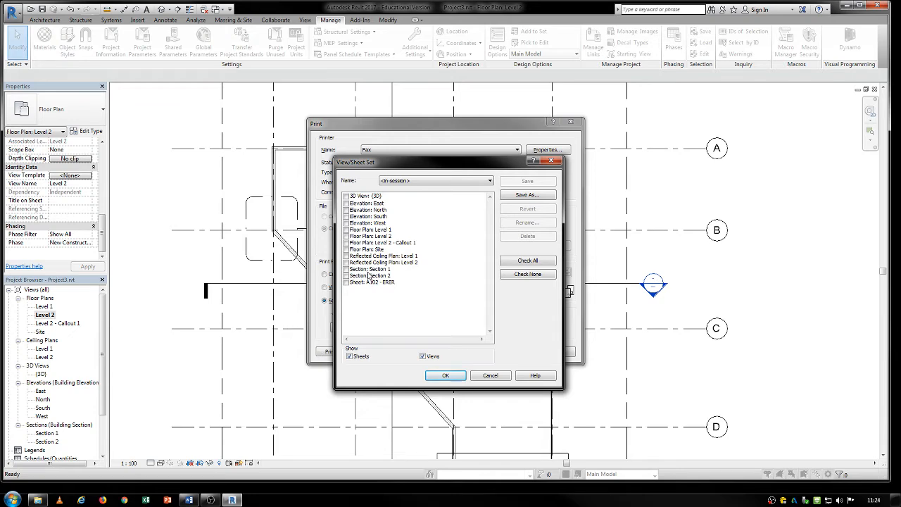
click(485, 381)
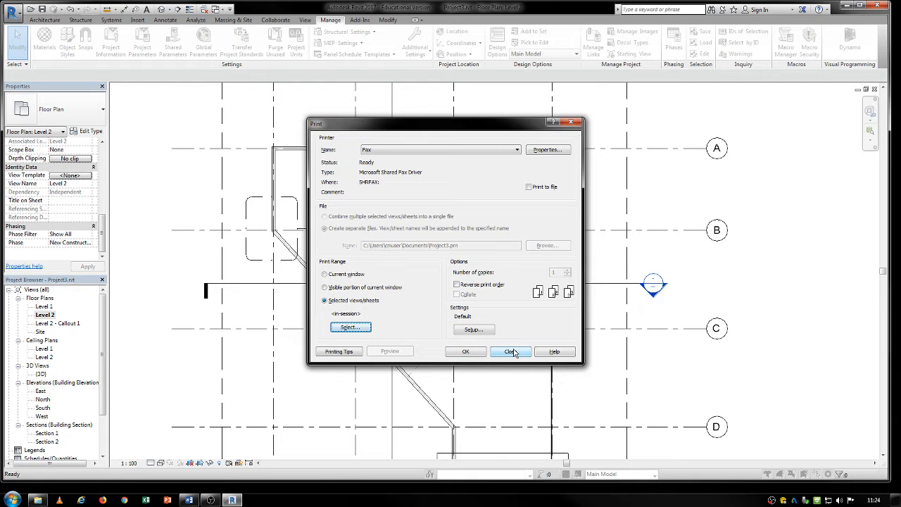
click(511, 352)
middle_drag(512, 354, 541, 352)
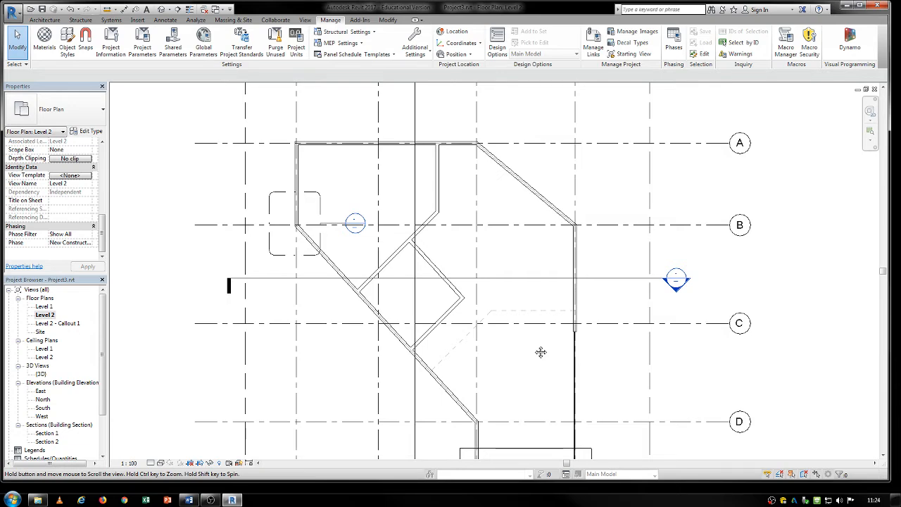
middle_drag(540, 352, 525, 322)
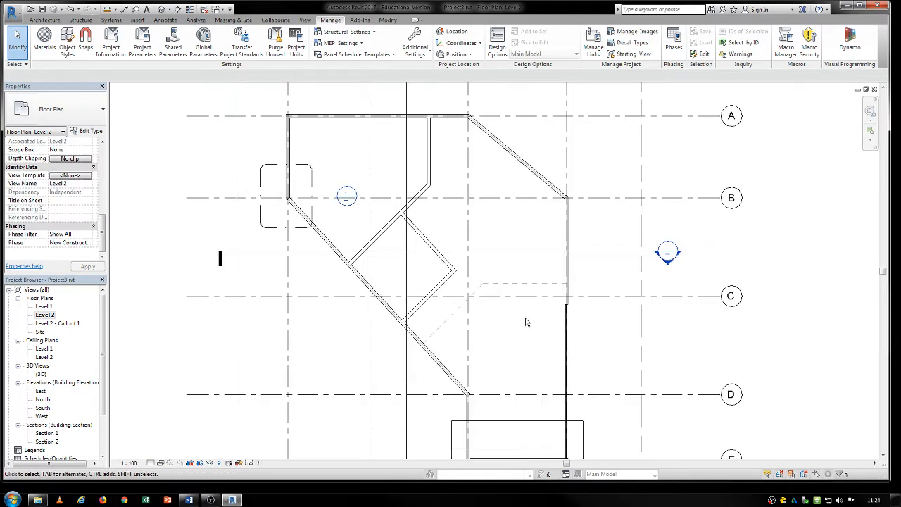
scroll(525, 323, down, 1)
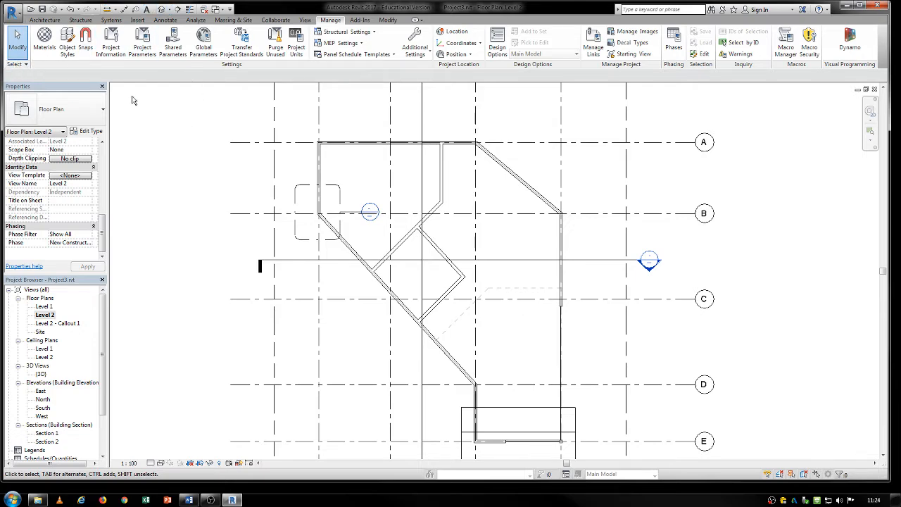
middle_drag(275, 160, 239, 167)
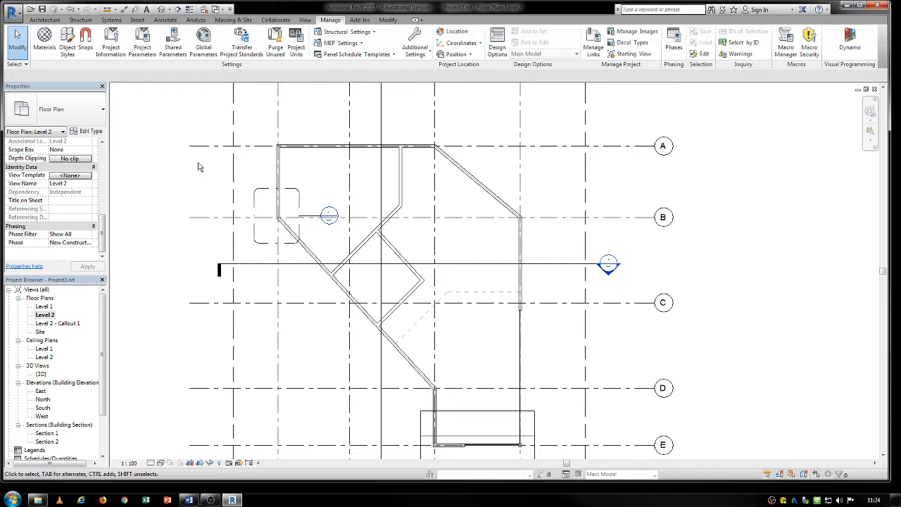
middle_drag(200, 167, 210, 172)
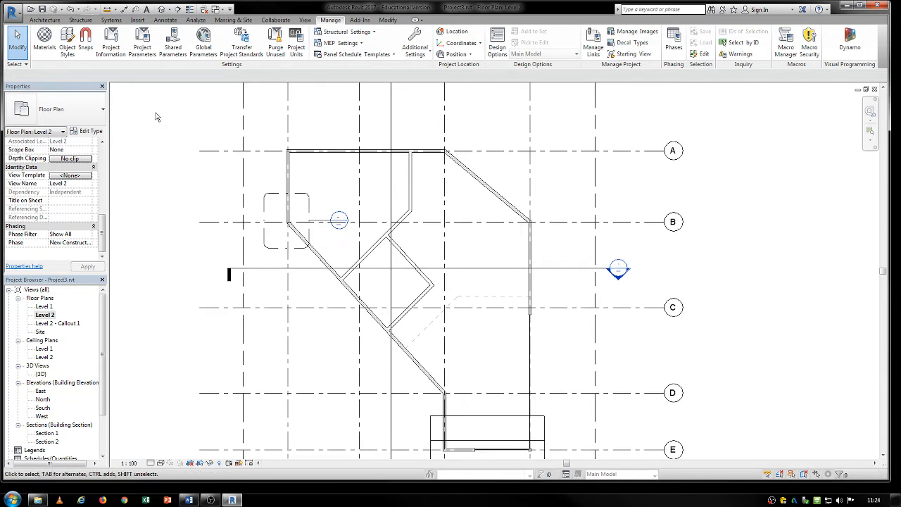
middle_drag(161, 118, 170, 123)
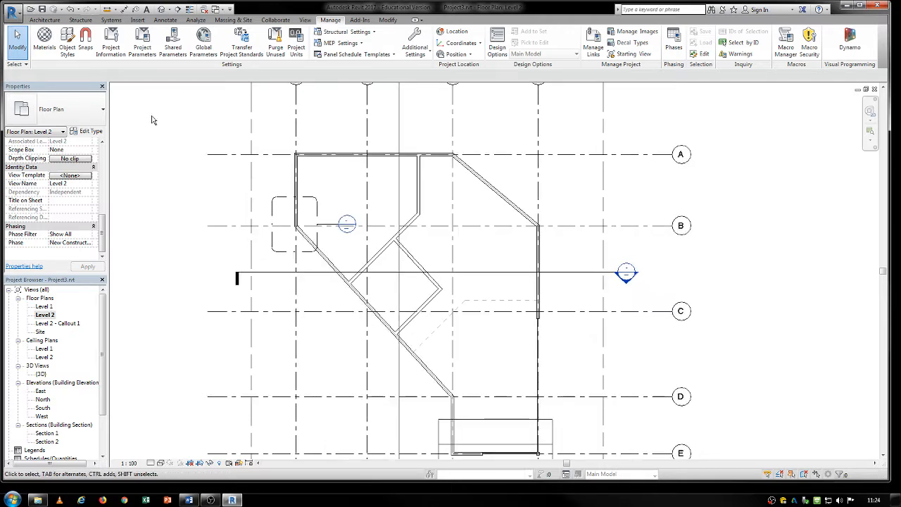
middle_drag(151, 120, 166, 126)
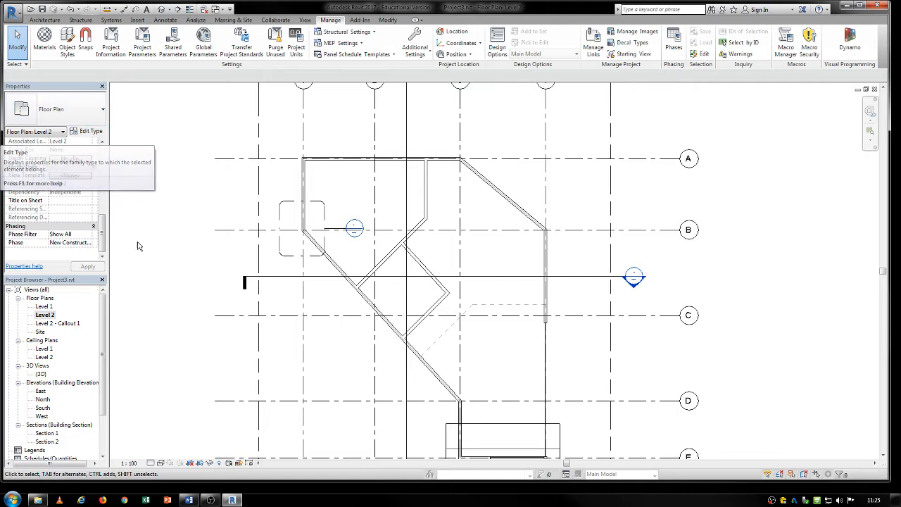
middle_drag(163, 317, 167, 272)
- Switch to Word, review the annotation and massing sections of the tutorial outline, and move the document window aside
click(183, 500)
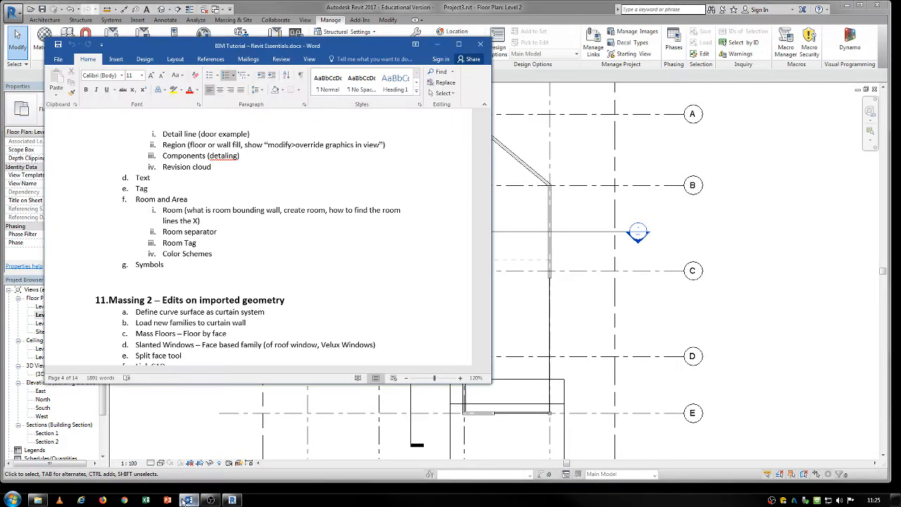
scroll(238, 247, up, 3)
scroll(238, 251, up, 3)
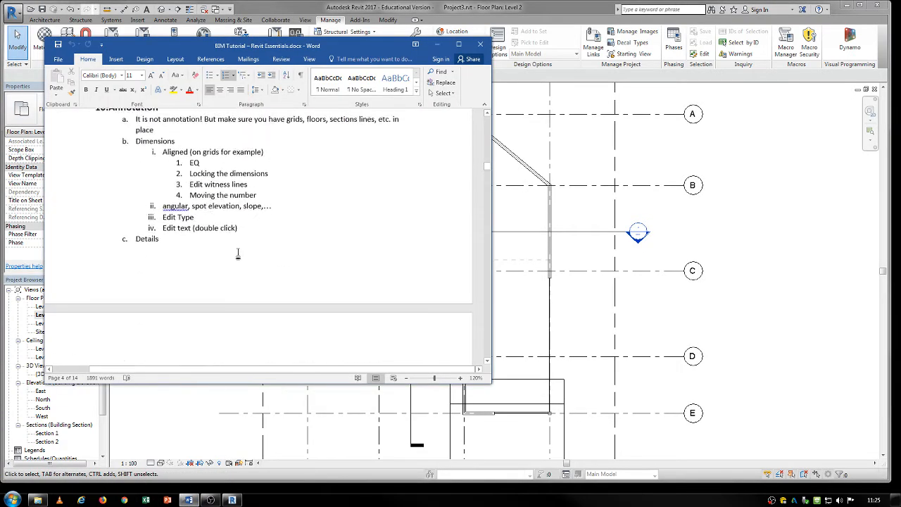
scroll(238, 251, down, 8)
scroll(239, 251, down, 2)
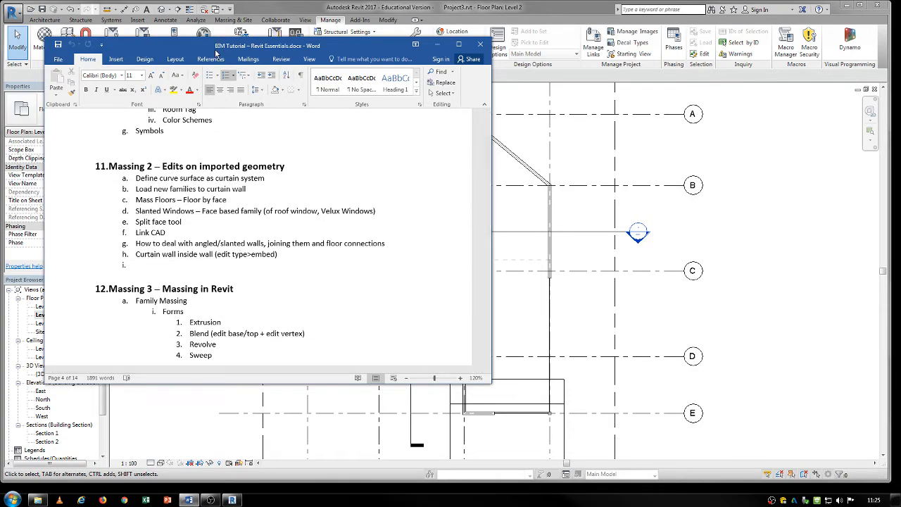
drag(216, 54, 535, 107)
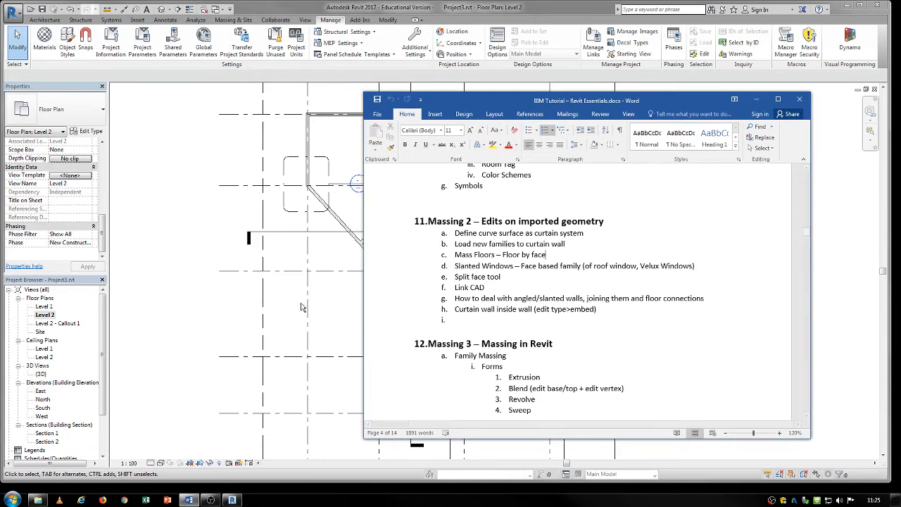
- Switch back to Revit and open the {3D} view of the building
click(207, 332)
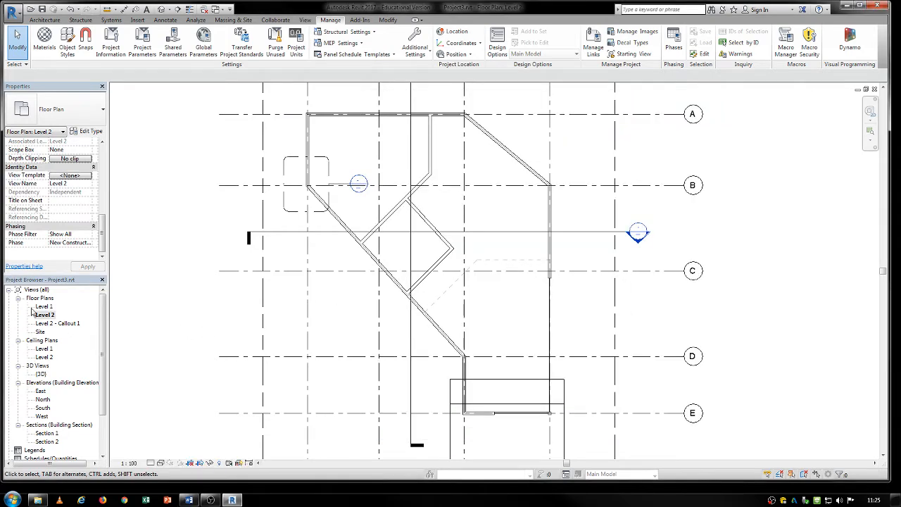
double_click(39, 375)
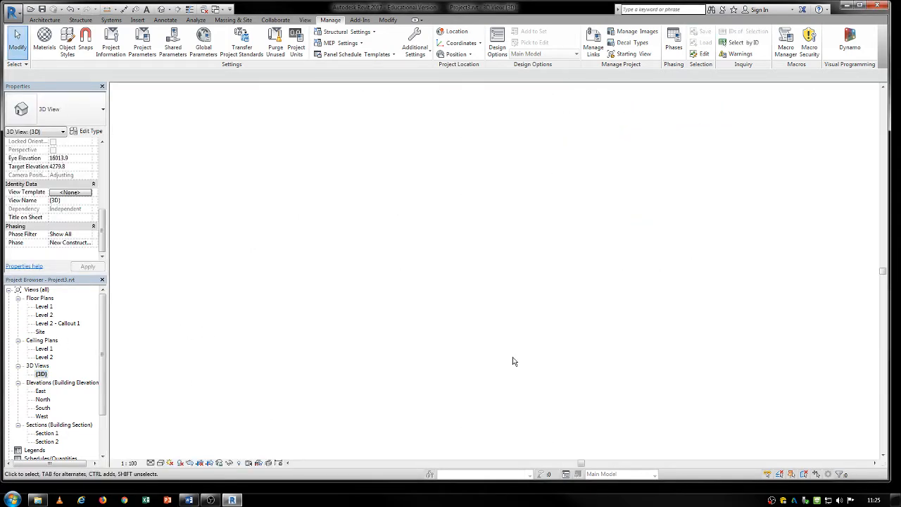
middle_drag(235, 340, 287, 371)
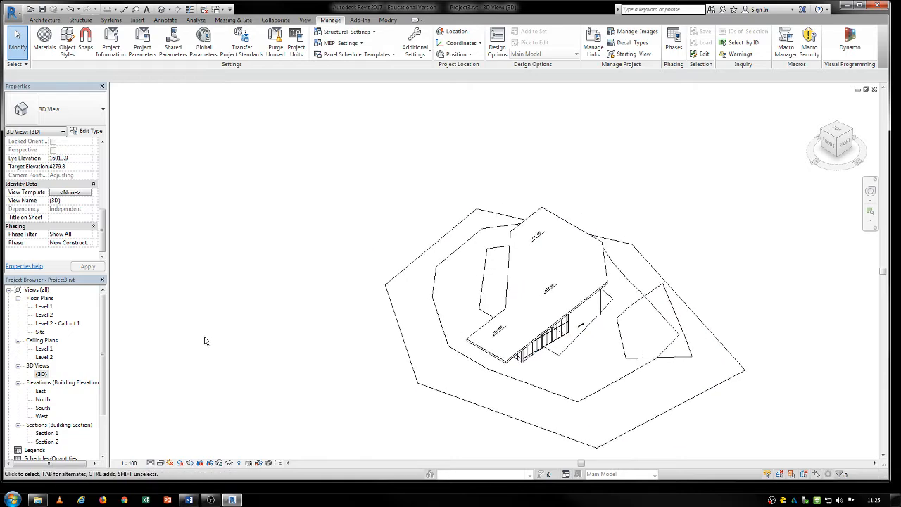
- Close every open view of Project3.rvt and discard the changes to the project
click(12, 13)
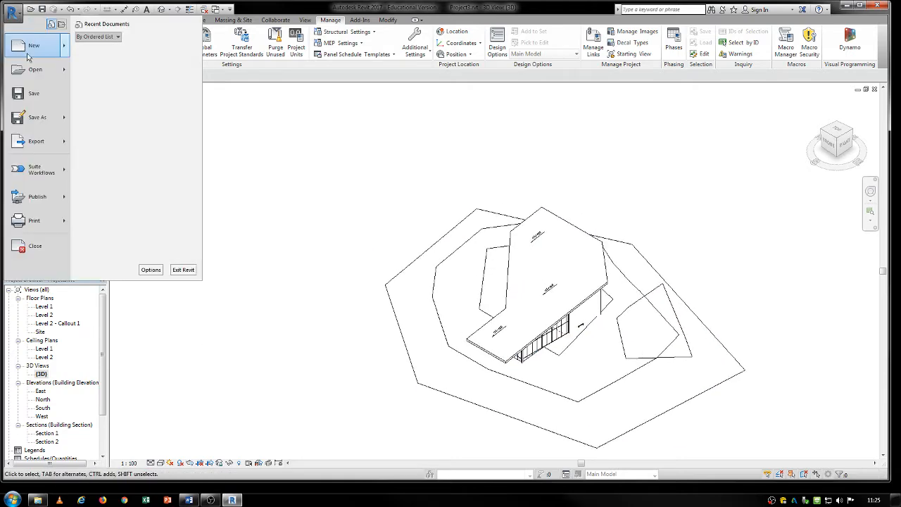
click(283, 162)
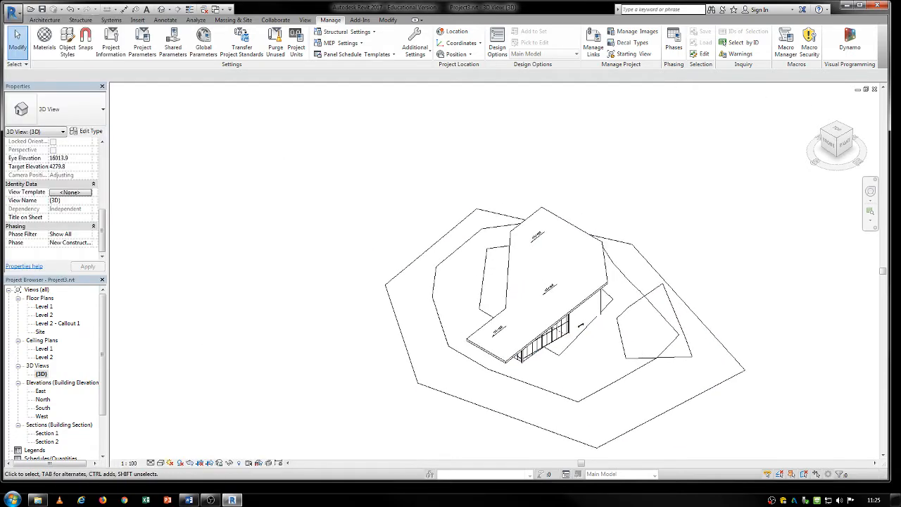
click(874, 90)
click(875, 89)
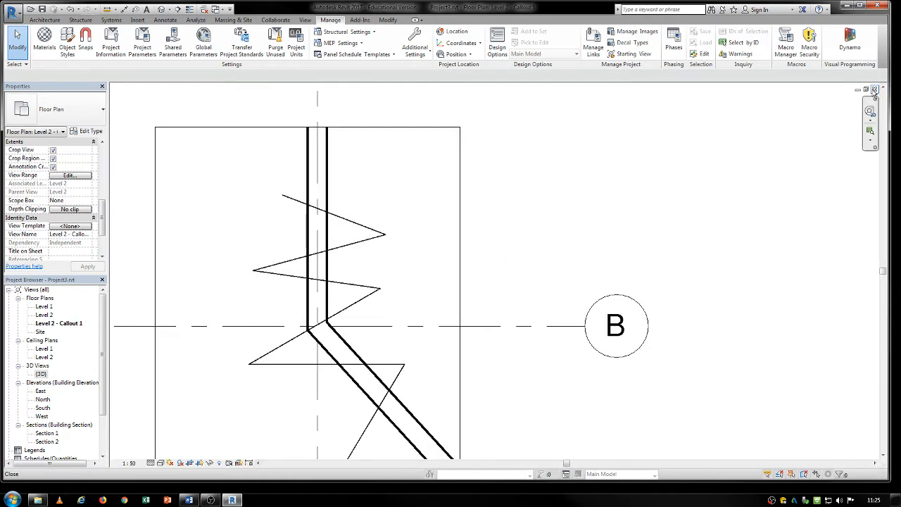
click(874, 90)
click(874, 90)
click(874, 89)
click(875, 89)
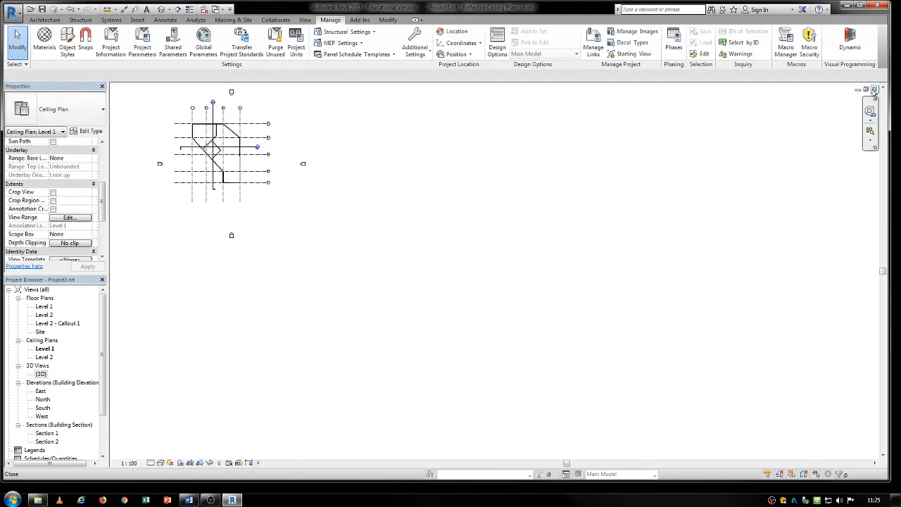
click(874, 89)
click(875, 89)
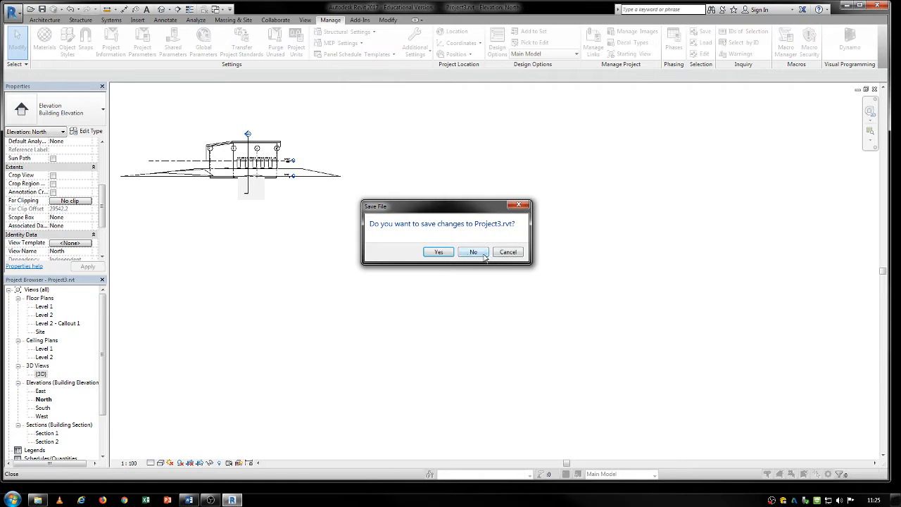
click(474, 252)
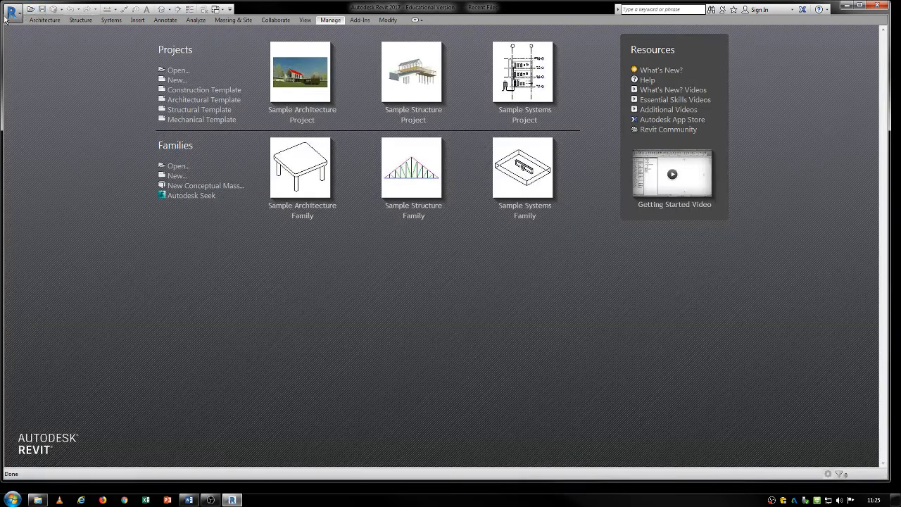
- Create a new project from the Architectural Template
click(176, 79)
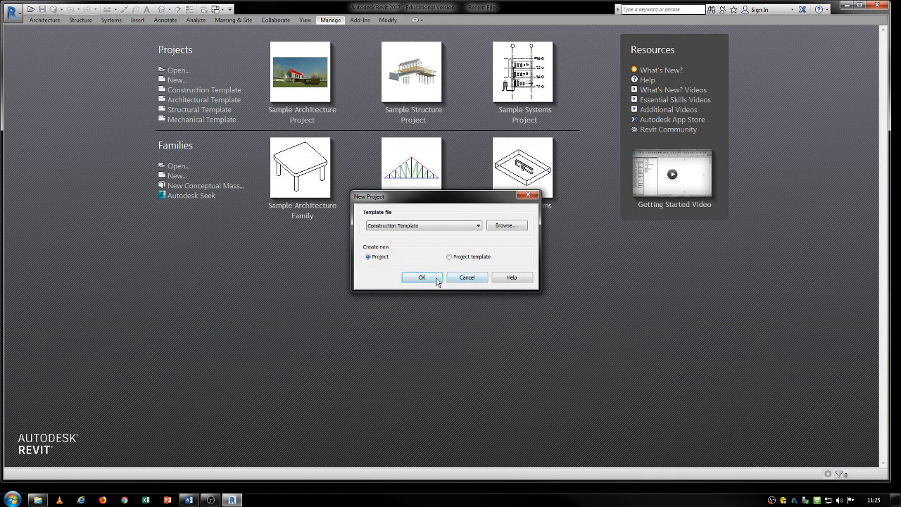
click(477, 225)
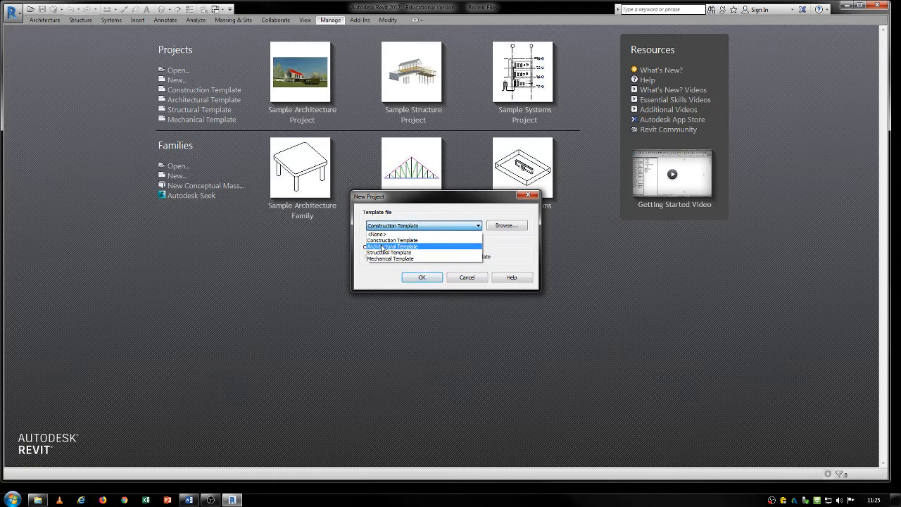
click(422, 248)
click(420, 277)
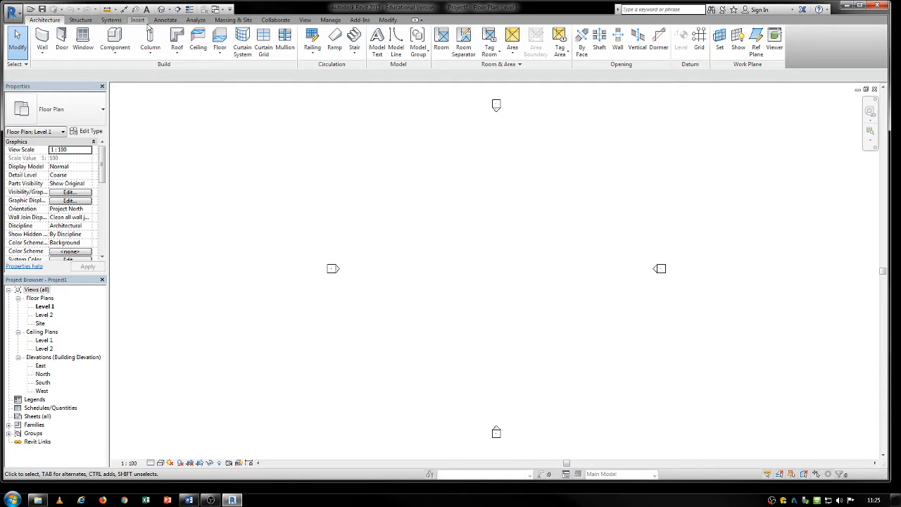
- Start an in-place mass in the Level 1 floor plan, dismissing the Show Mass notice and accepting the default name
click(229, 22)
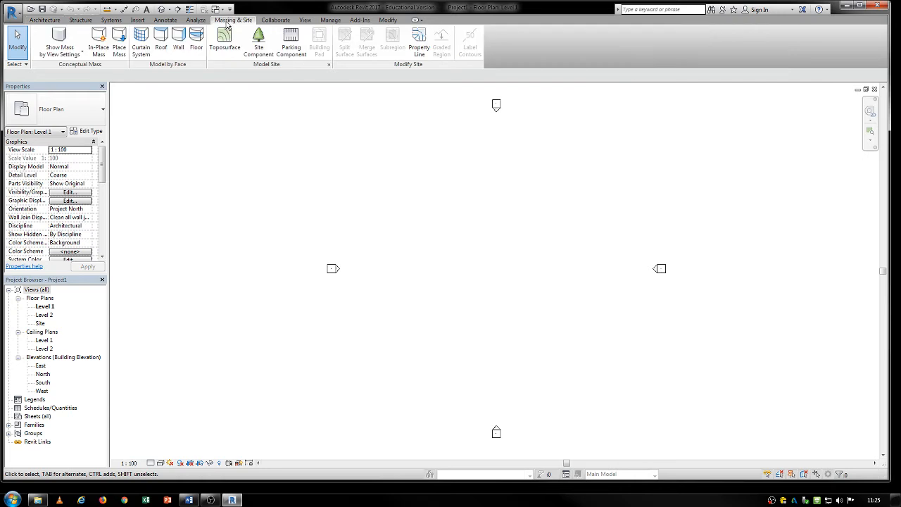
click(98, 44)
click(508, 285)
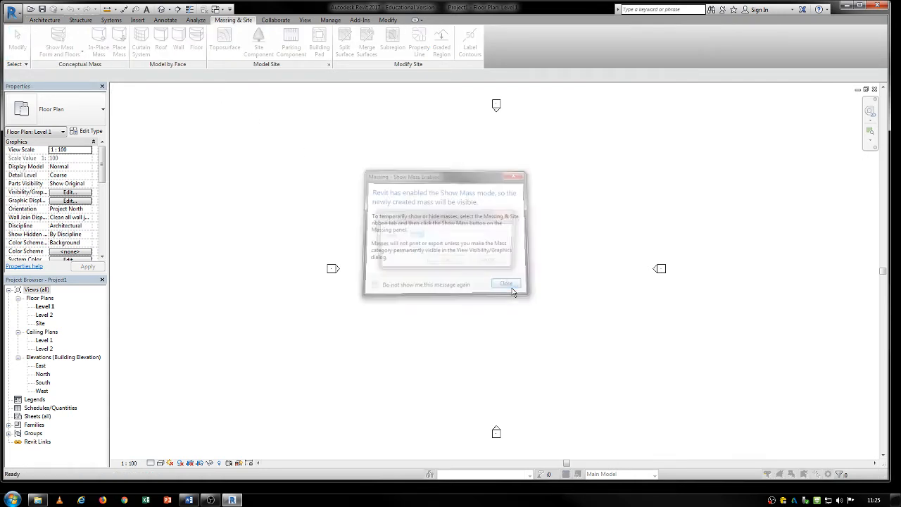
click(458, 264)
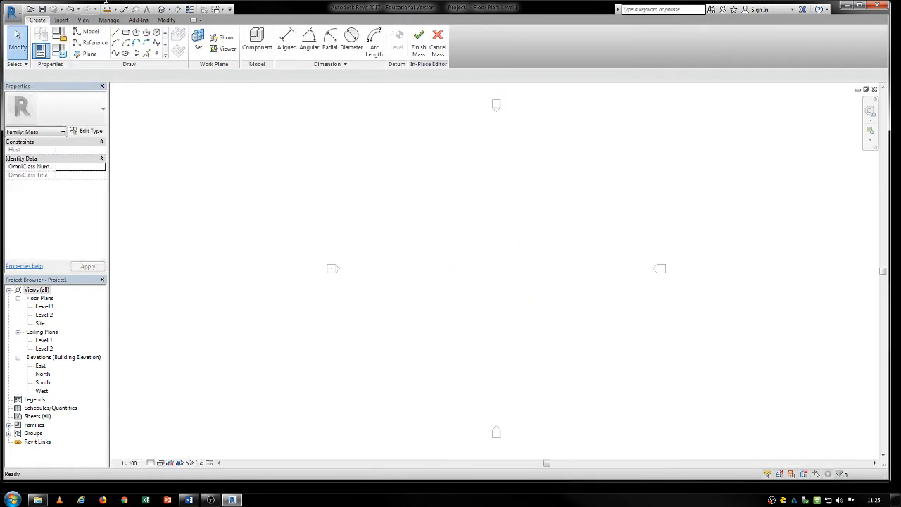
- Start a CAD import, browse to the Mass import Test folder on USB DISK (E:) and filter for ACIS SAT files
click(62, 25)
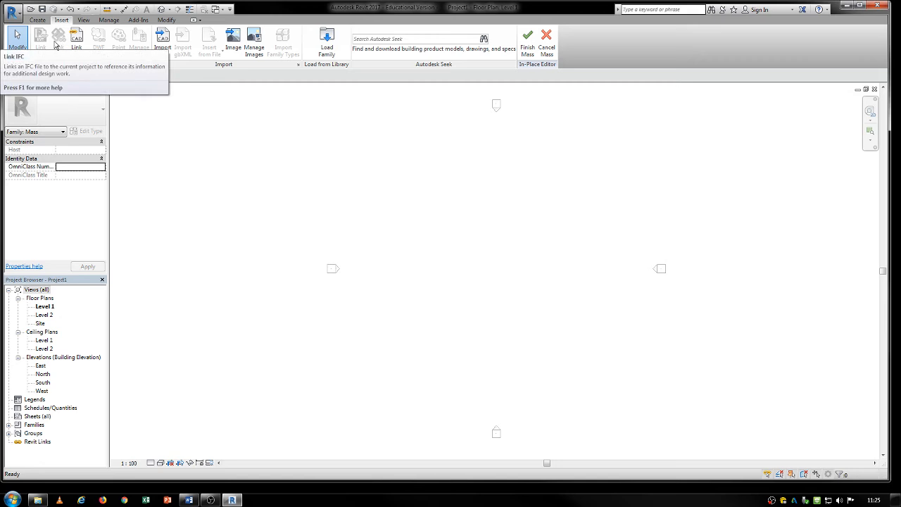
click(163, 40)
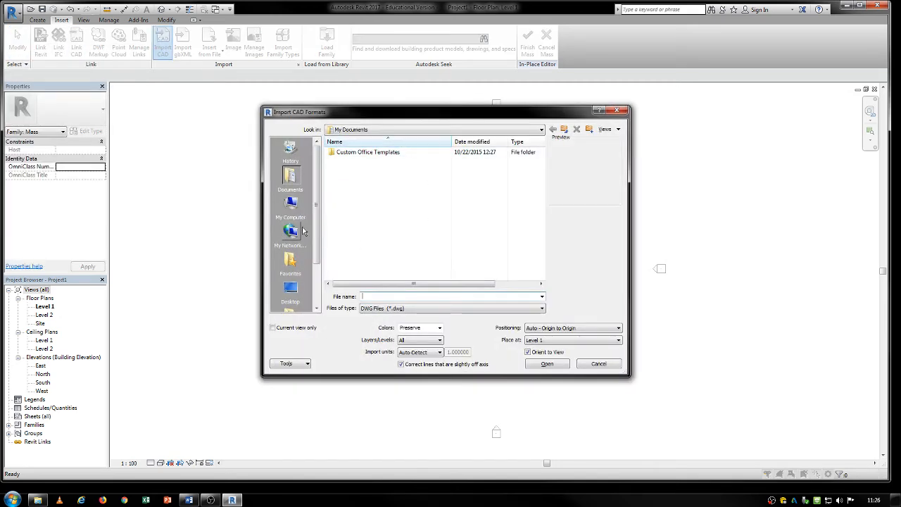
scroll(314, 254, down, 2)
click(290, 152)
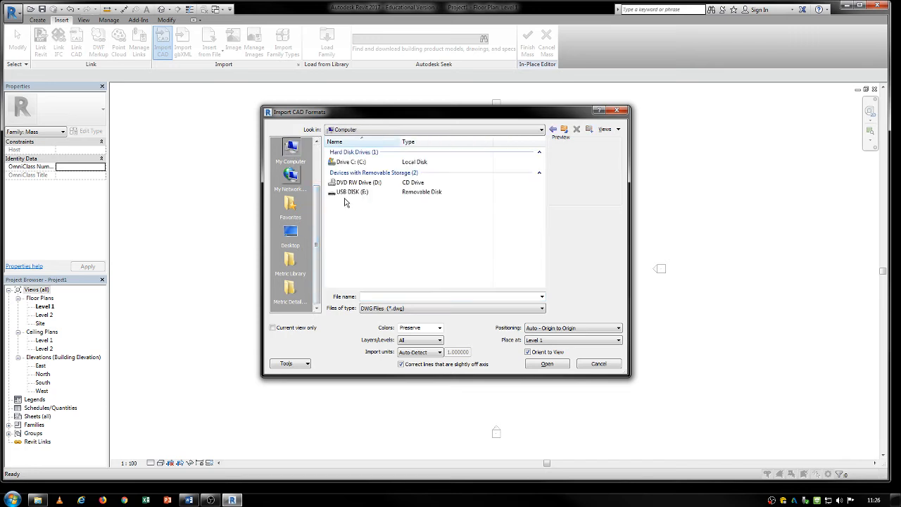
double_click(348, 192)
double_click(353, 152)
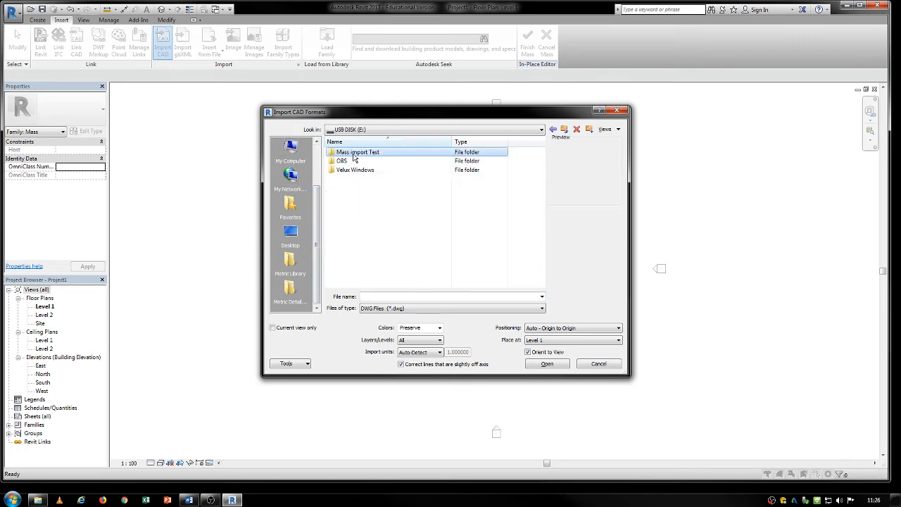
click(399, 308)
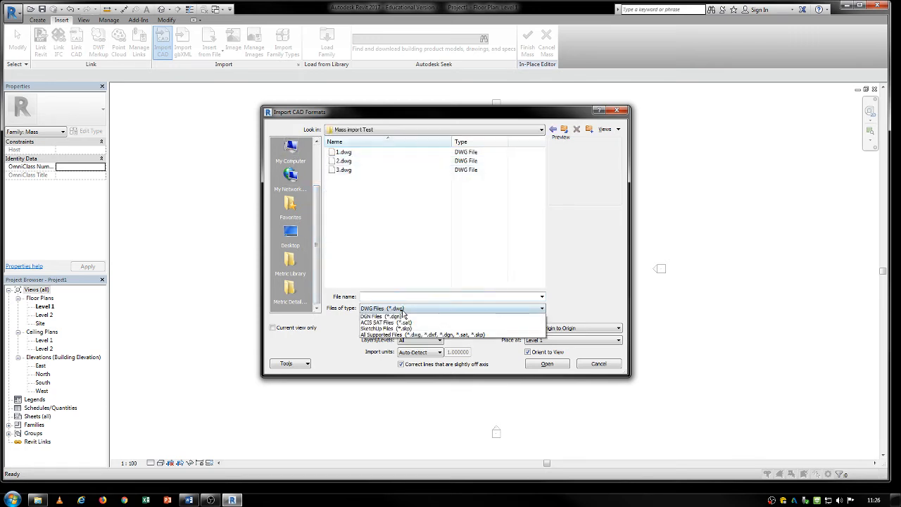
click(386, 335)
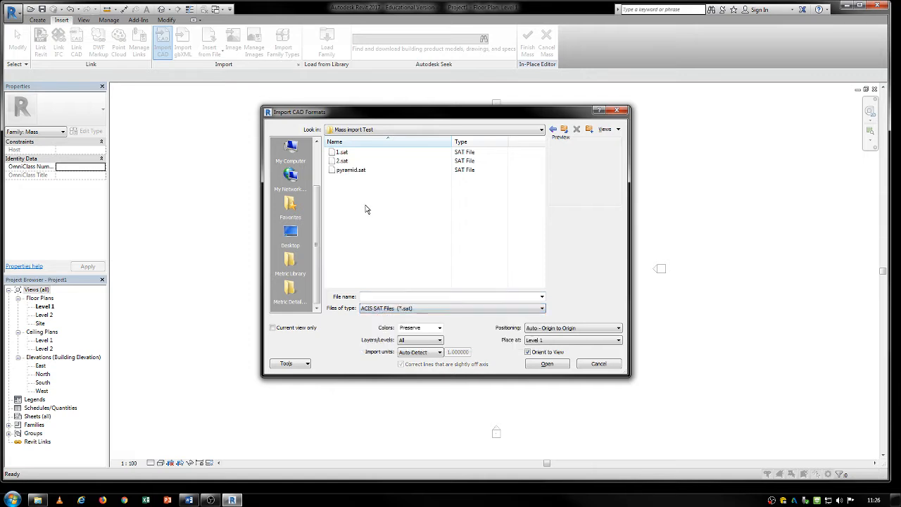
- Import 2.sat into the mass with the import units set to millimeter
click(340, 161)
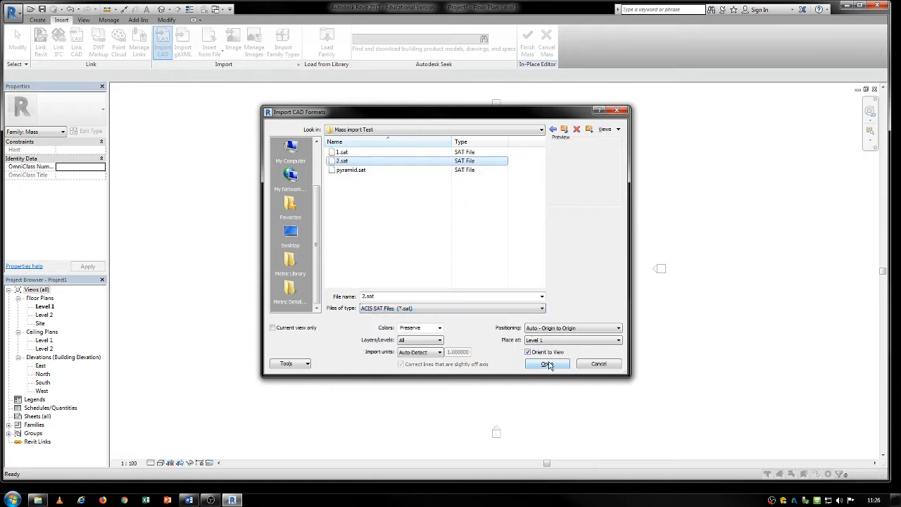
click(431, 354)
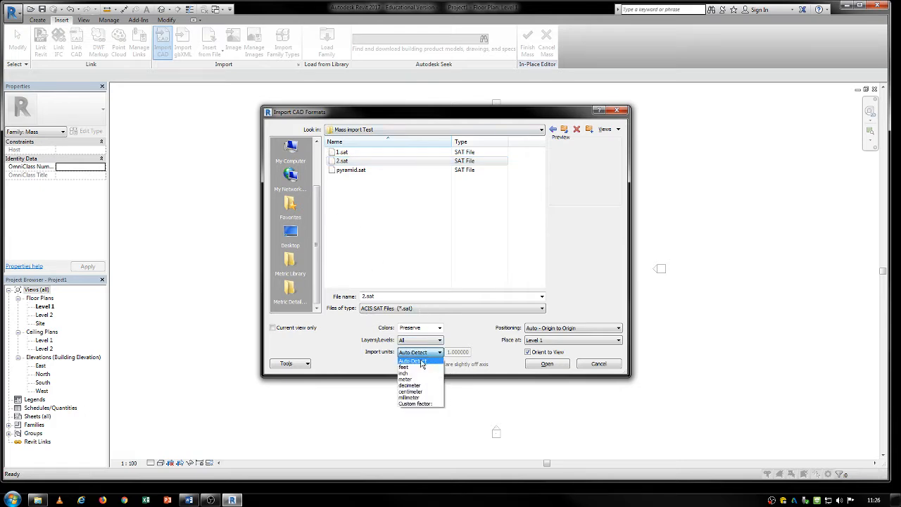
click(418, 380)
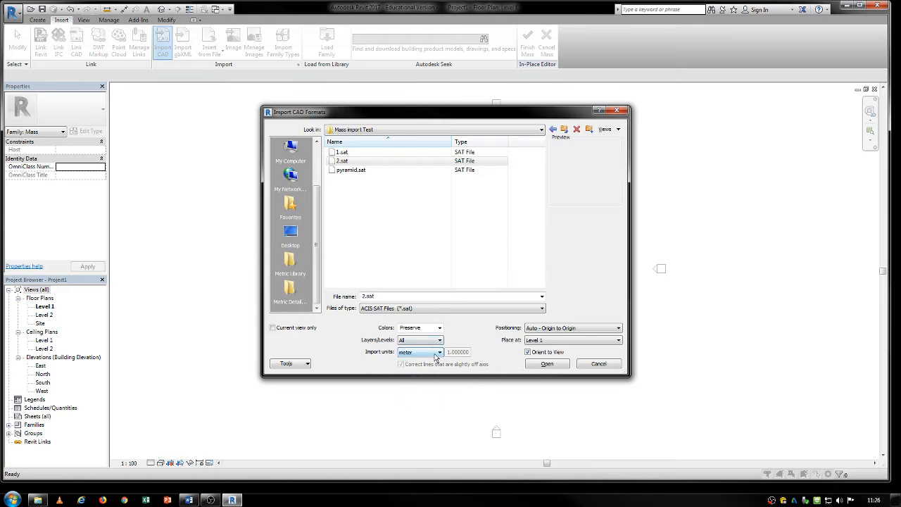
click(436, 355)
click(418, 400)
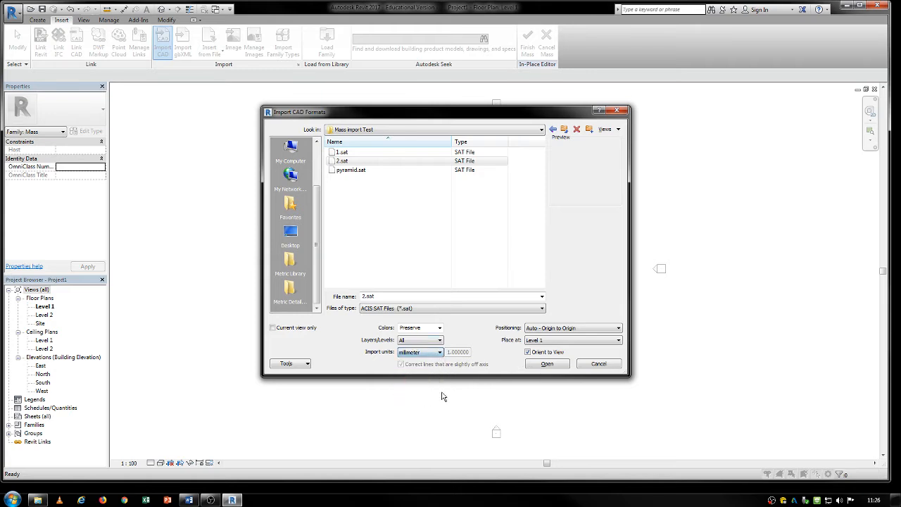
click(538, 365)
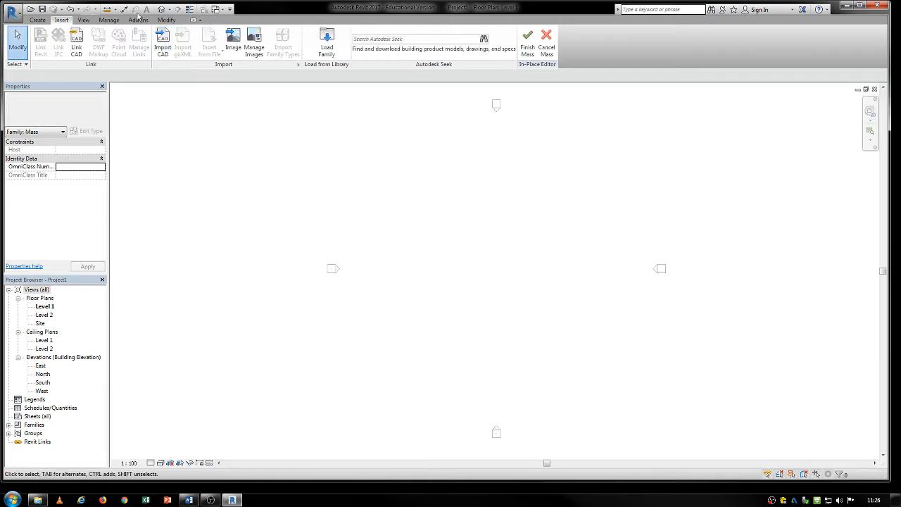
- Open the default 3D view of the imported shape and turn on Thin Lines
click(161, 10)
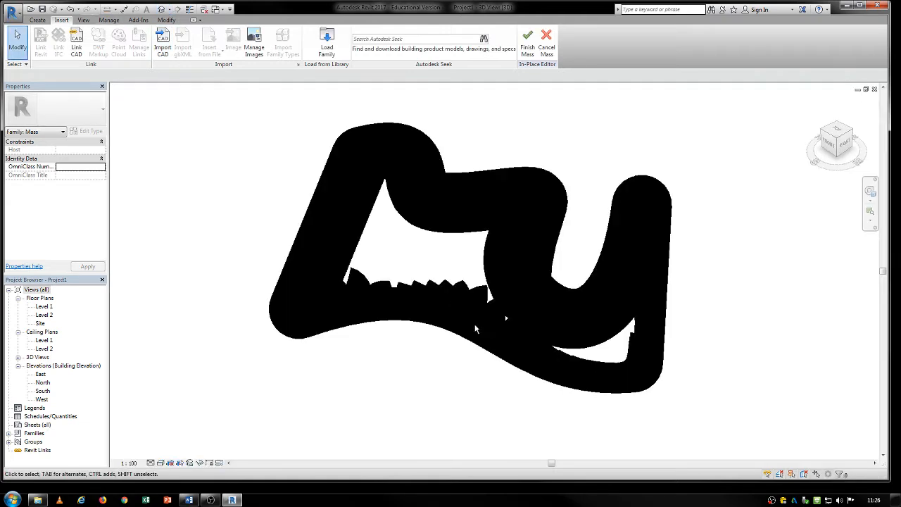
scroll(475, 329, down, 4)
middle_drag(184, 339, 330, 326)
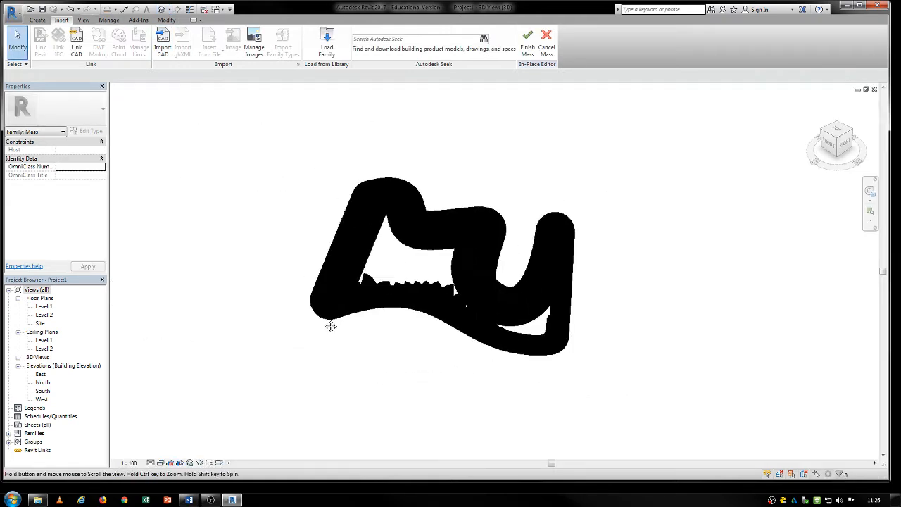
click(422, 223)
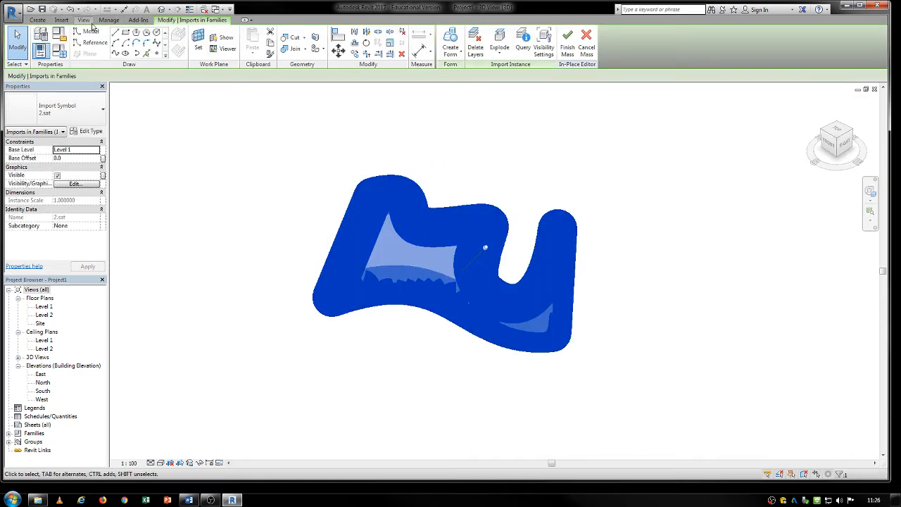
click(86, 20)
click(66, 42)
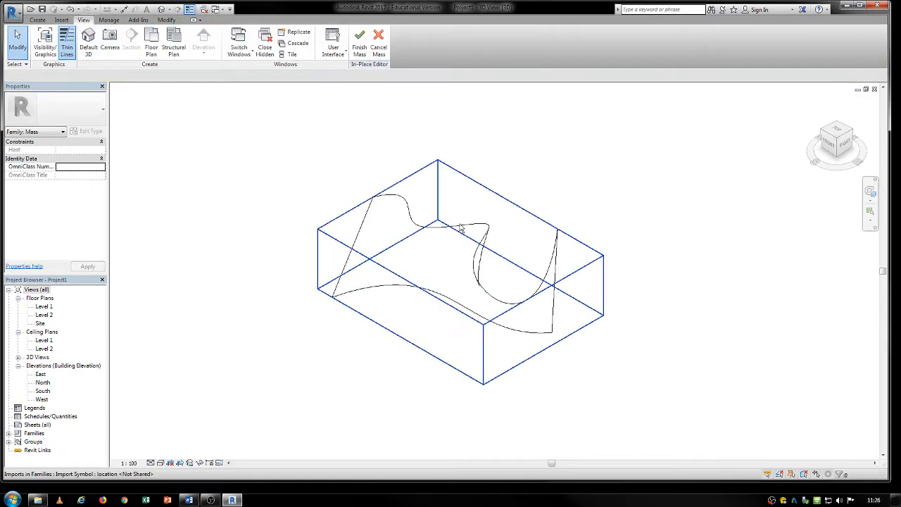
- Select the imported 2.sat shape and unpin it
click(461, 229)
shift+middle_drag(465, 239, 497, 389)
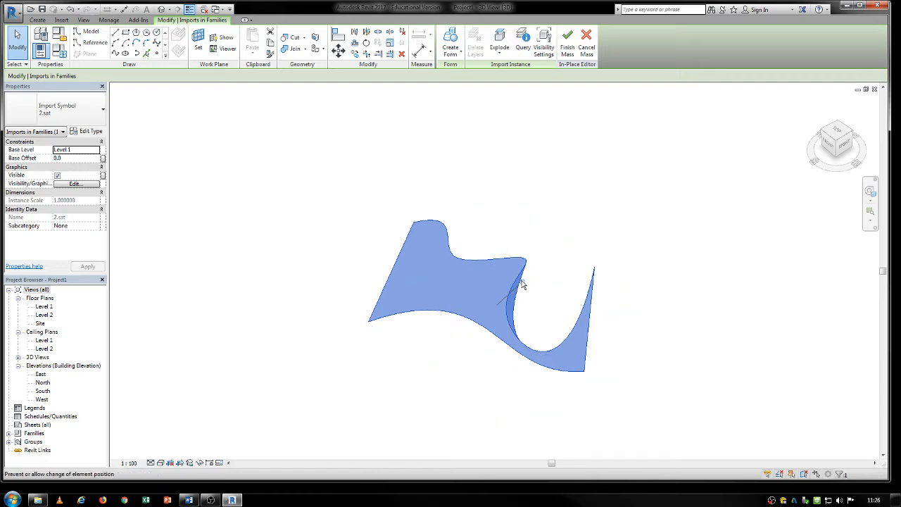
mouse_move(512, 301)
mouse_down()
mouse_move(487, 308)
mouse_move(501, 313)
mouse_up()
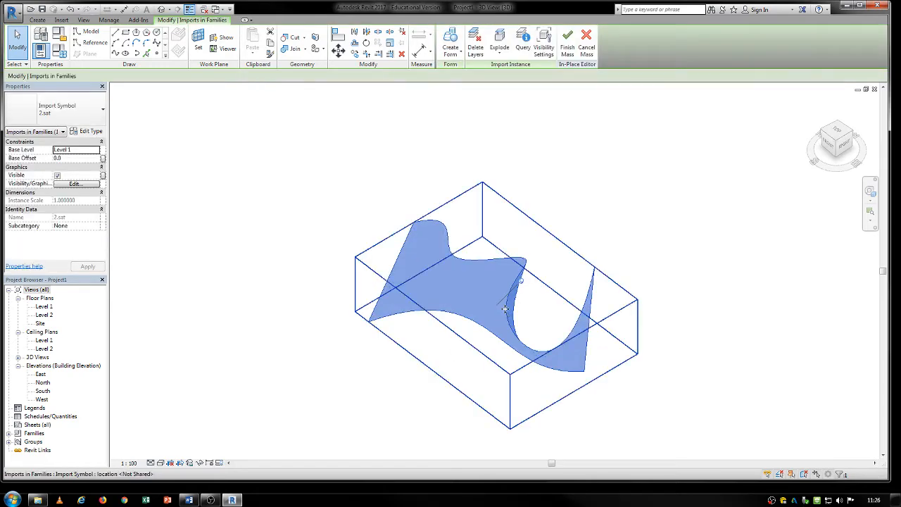
click(522, 281)
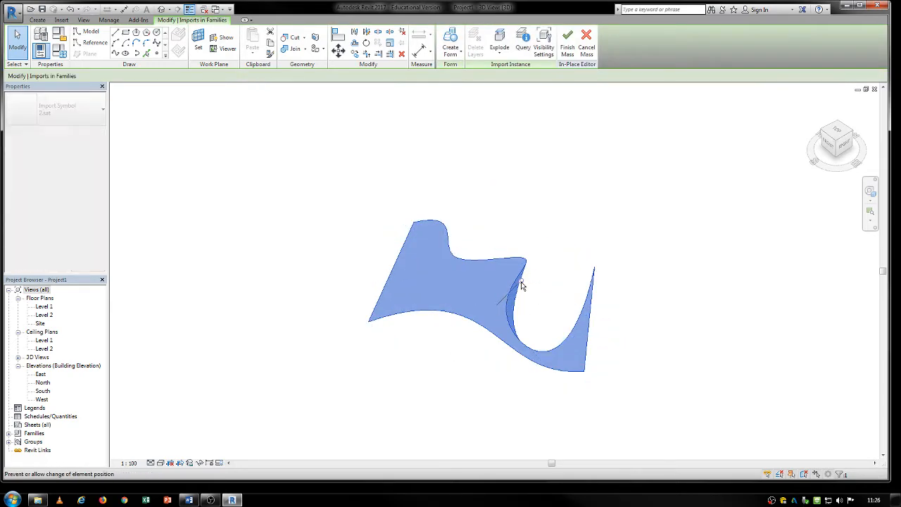
click(520, 272)
drag(527, 260, 411, 278)
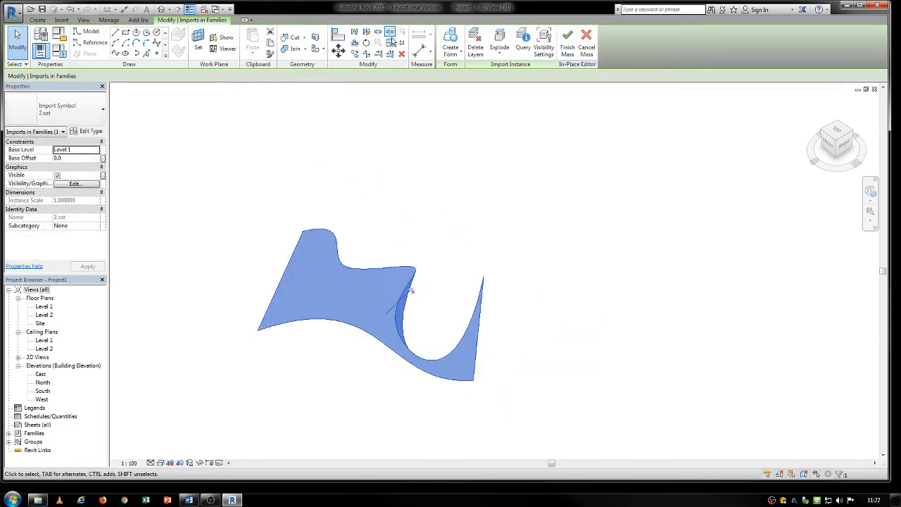
- Scale the imported 2.sat shape up graphically by a factor of about 4.8 from an origin on its lower curved edge
click(390, 43)
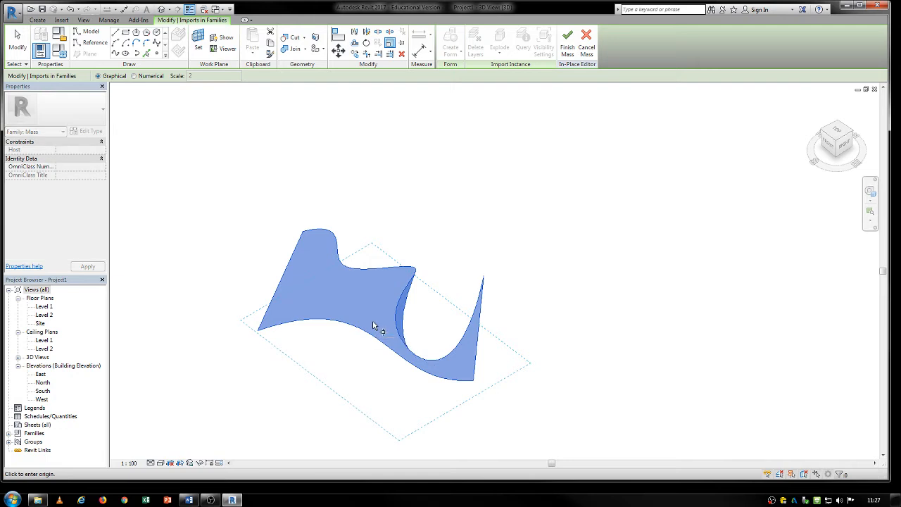
click(301, 321)
click(347, 366)
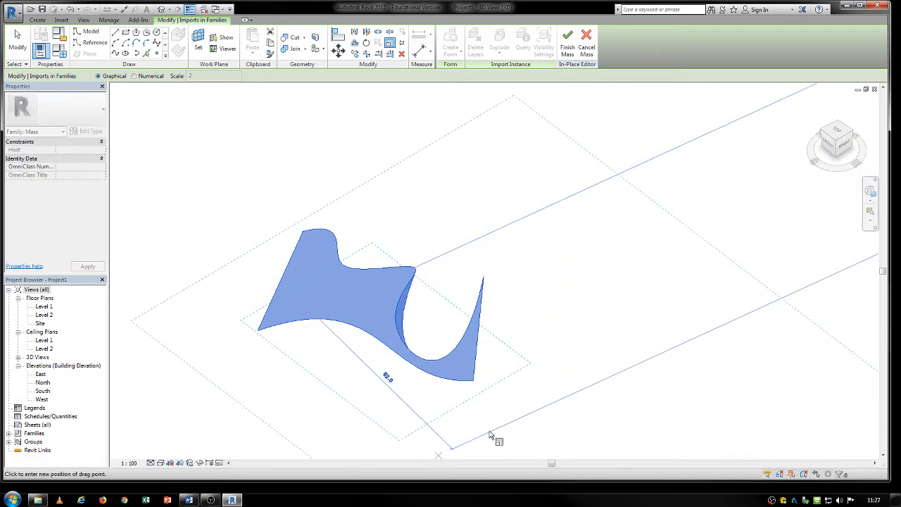
scroll(502, 423, down, 2)
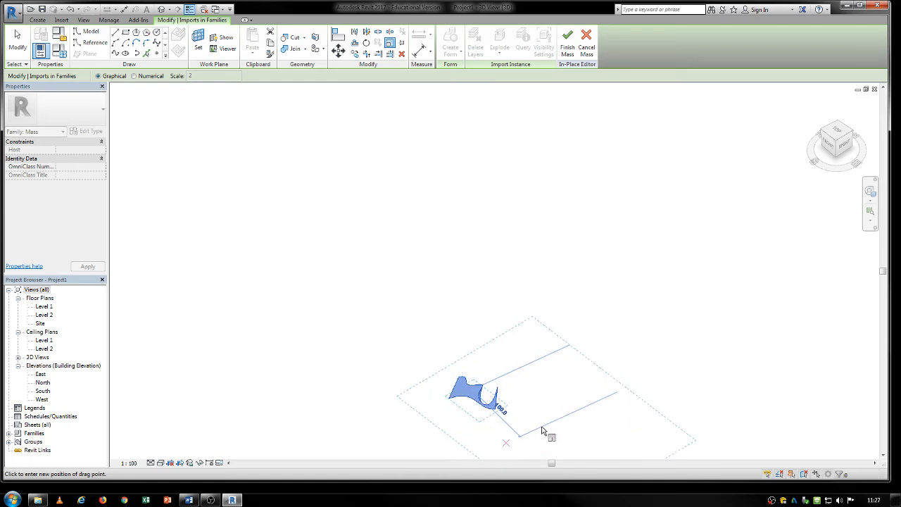
click(542, 428)
middle_drag(494, 358, 409, 264)
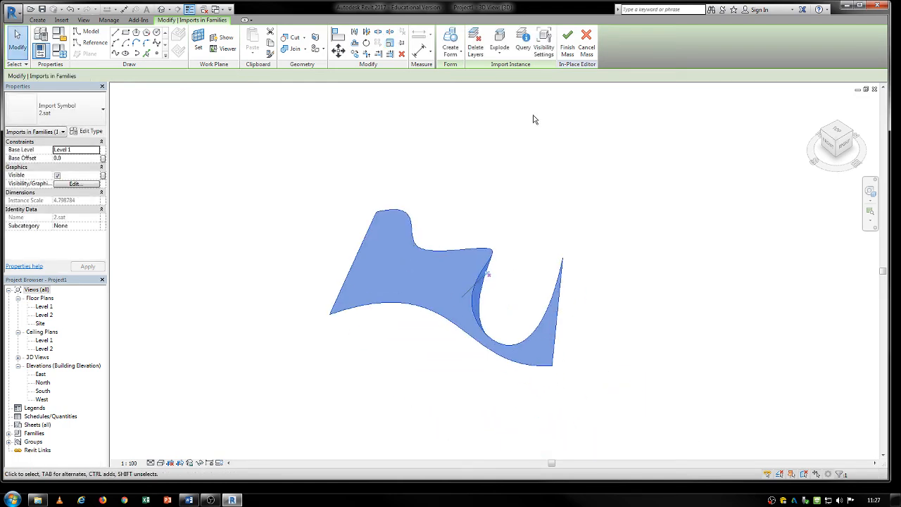
- Finish the in-place mass containing the scaled 2.sat shape
click(569, 35)
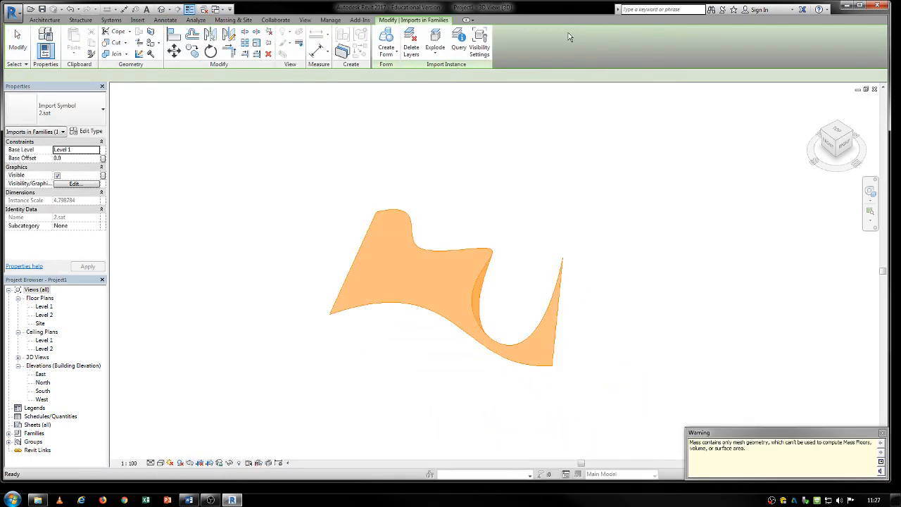
click(435, 256)
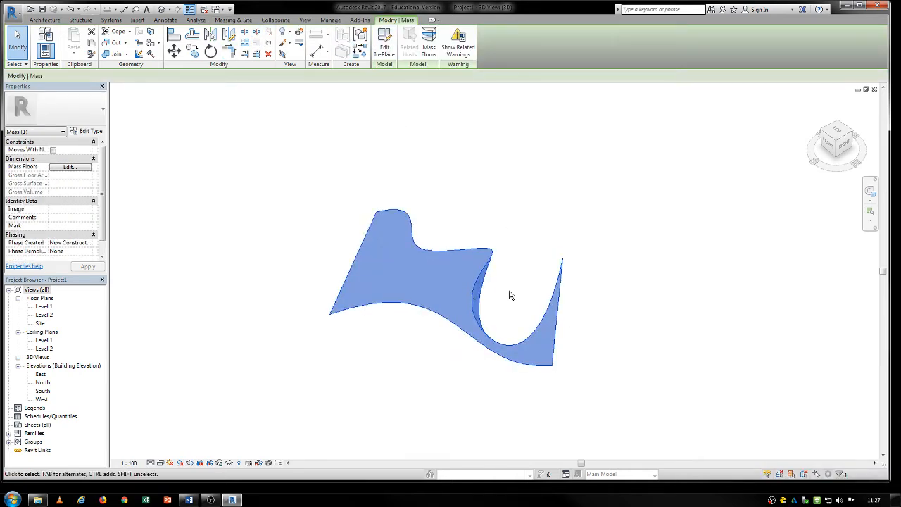
double_click(464, 249)
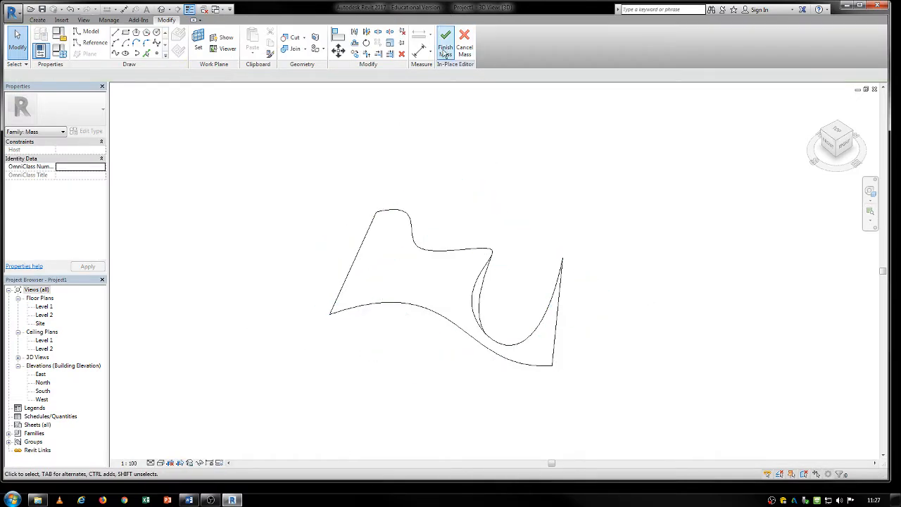
click(427, 255)
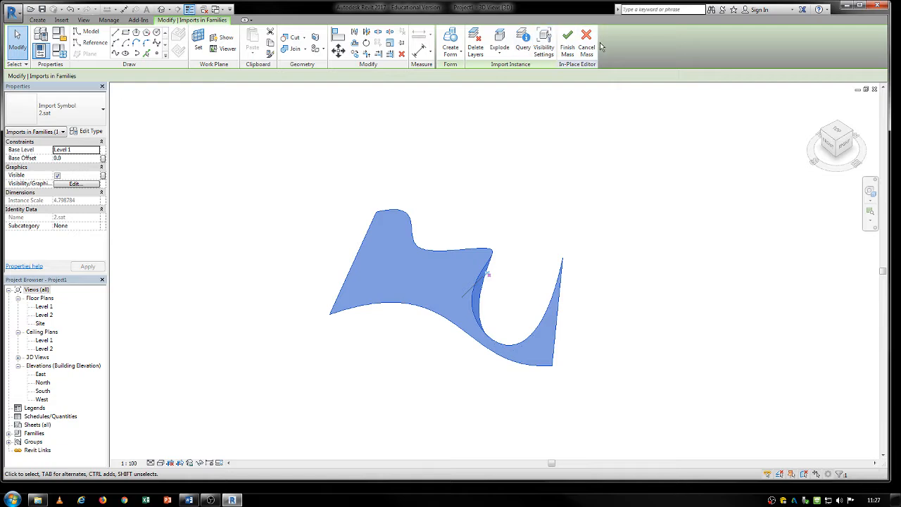
click(589, 37)
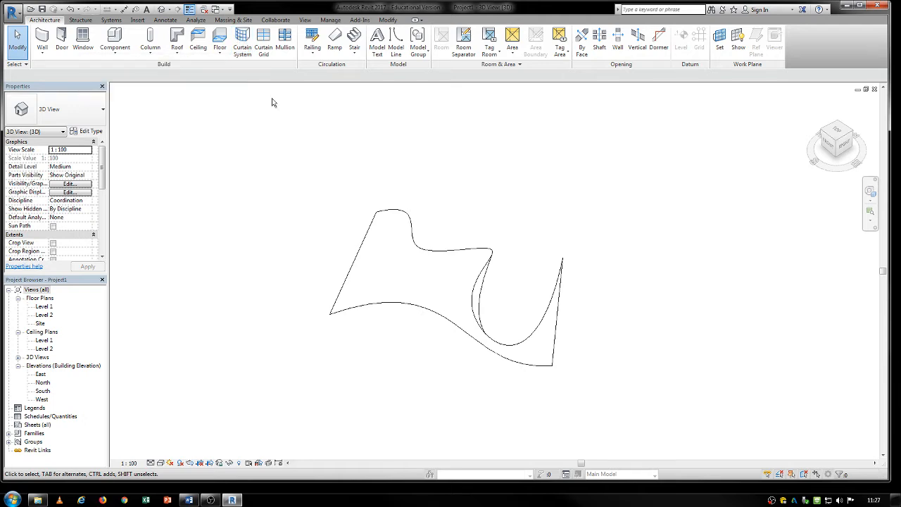
- Try to create a 1500 x 3000mm curtain system by face on the curved mass surface
shift+middle_drag(449, 277, 519, 245)
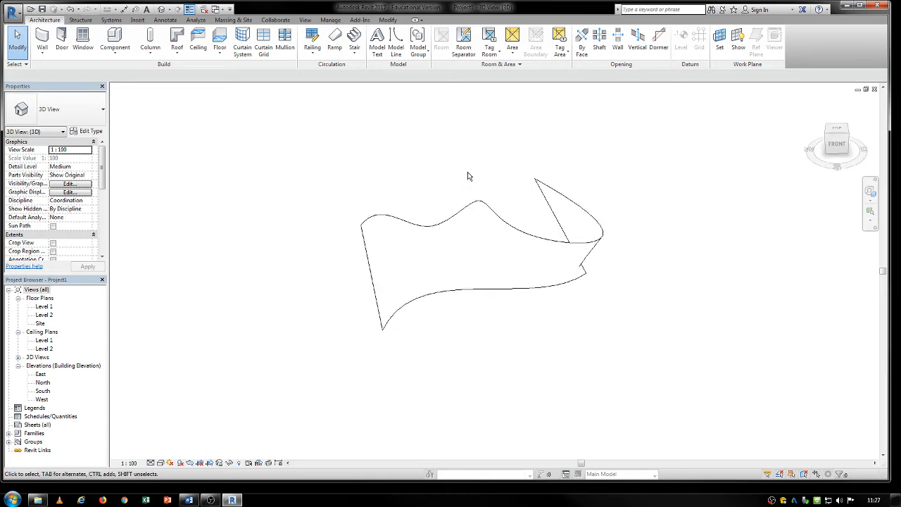
click(241, 48)
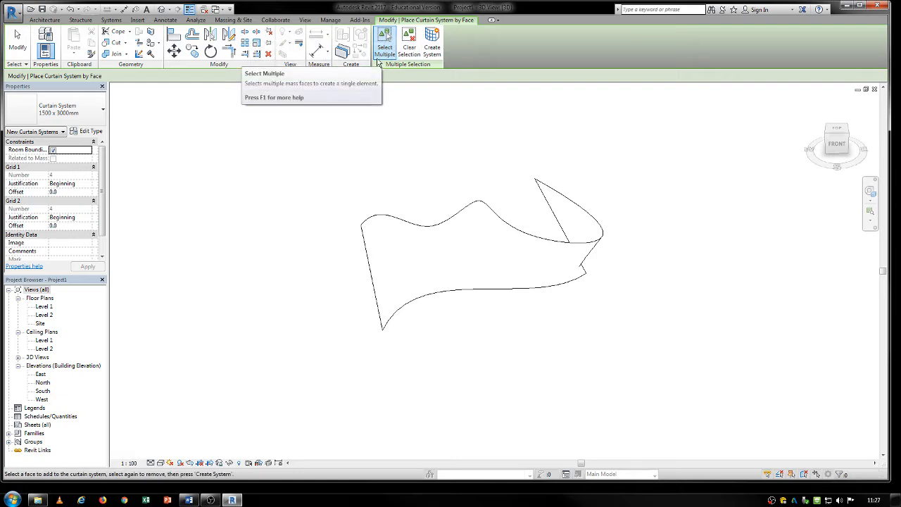
click(452, 223)
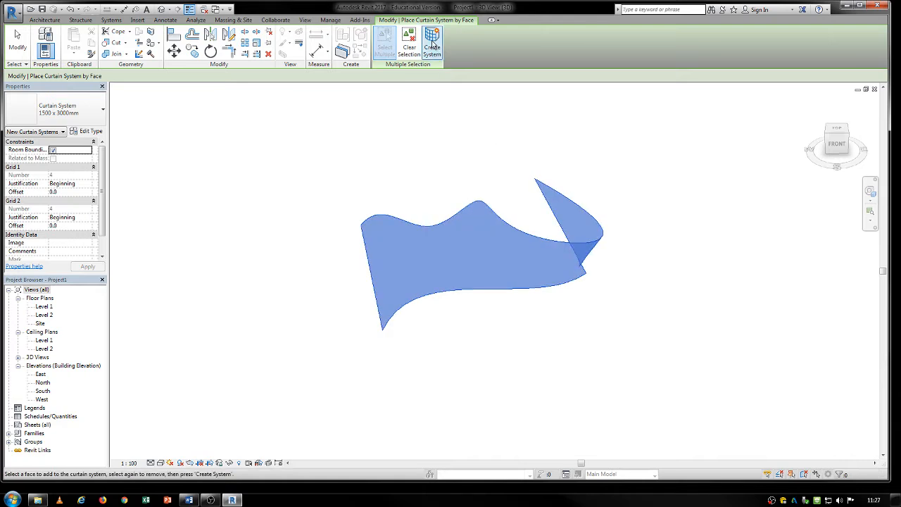
key(Escape)
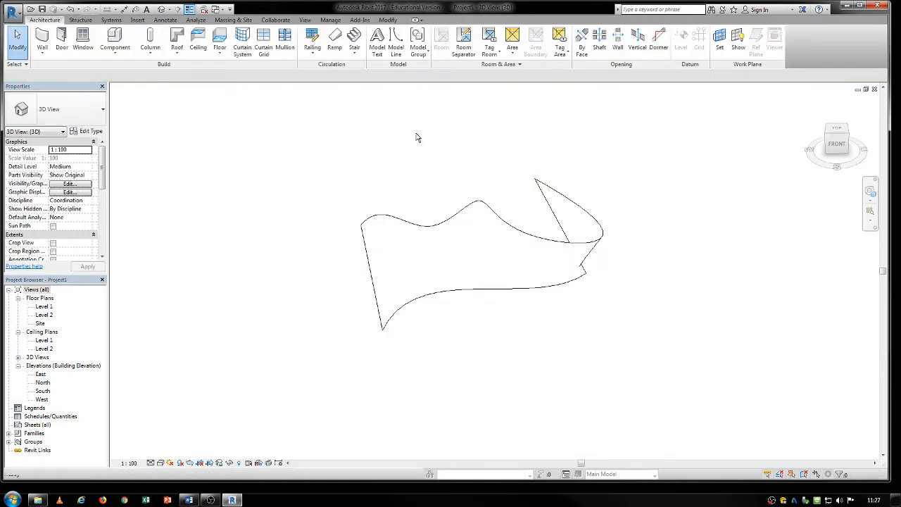
- Try to place a Generic - 200mm wall by face on the curved mass surface
click(45, 50)
click(42, 107)
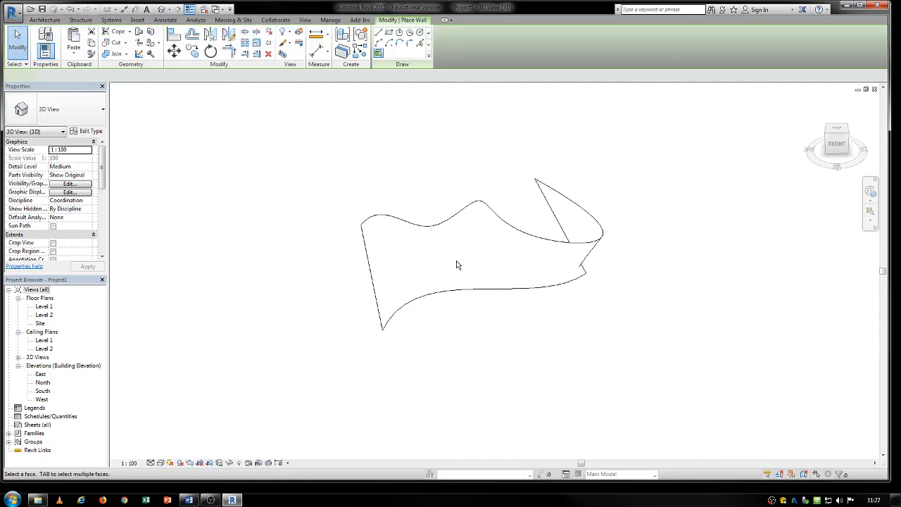
click(451, 224)
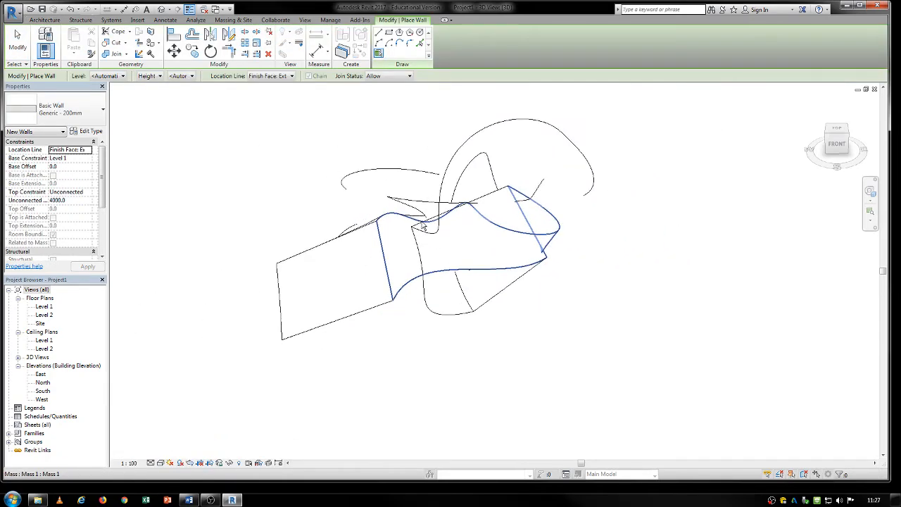
key(Escape)
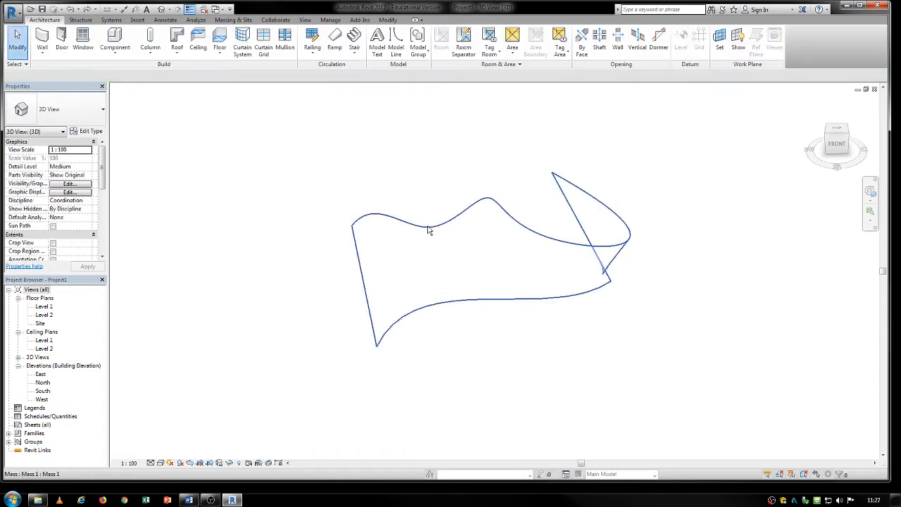
- Open the mass for in-place editing and select the imported 2.sat shape inside it
click(425, 211)
double_click(430, 229)
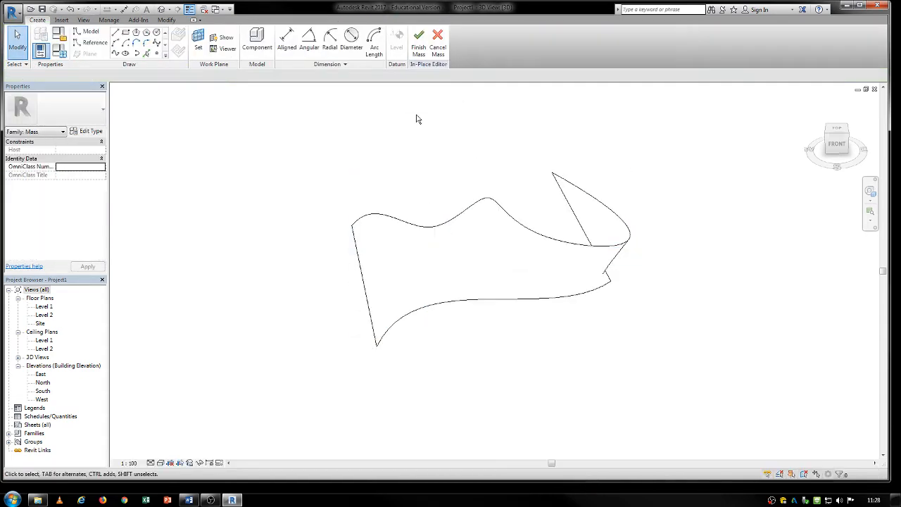
click(421, 229)
scroll(420, 230, down, 3)
click(388, 48)
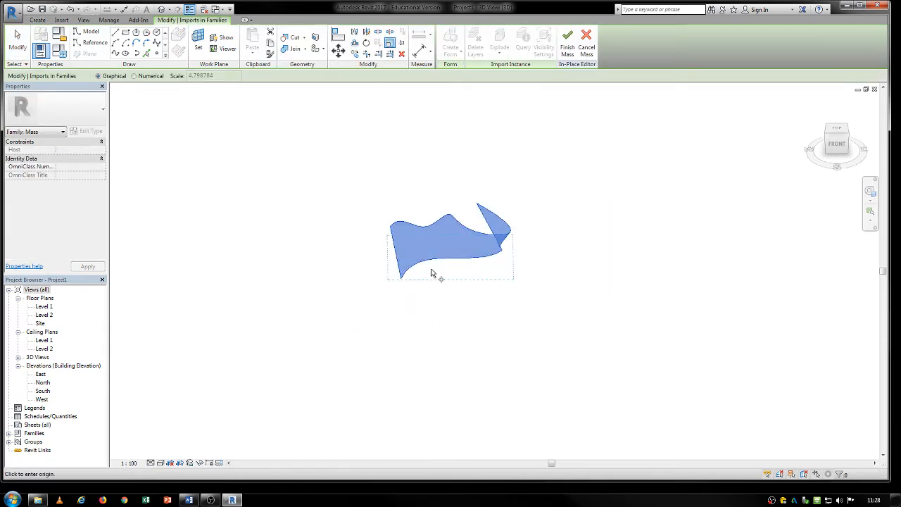
click(430, 270)
click(514, 307)
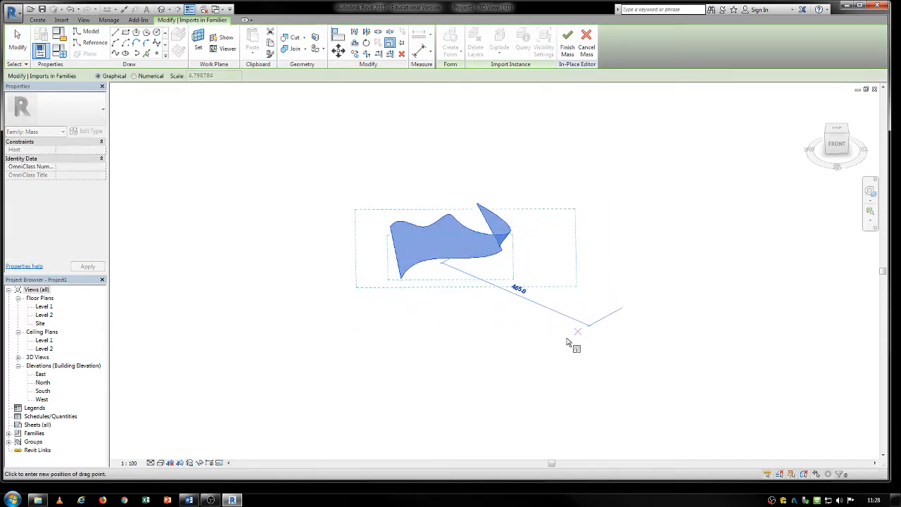
key(Escape)
key(Escape)
- Scale the imported 2.sat shape up graphically to an instance scale of about 192 from its lower curved edge, and finish the mass
click(460, 263)
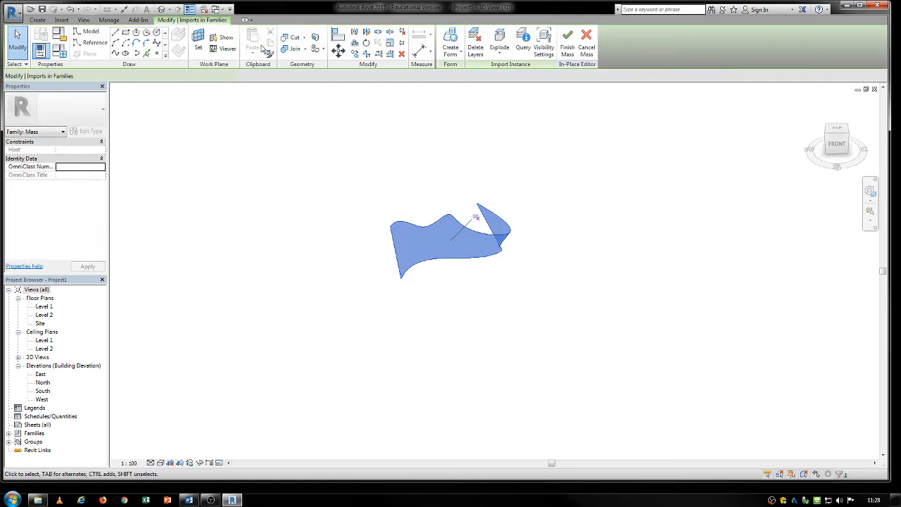
click(389, 43)
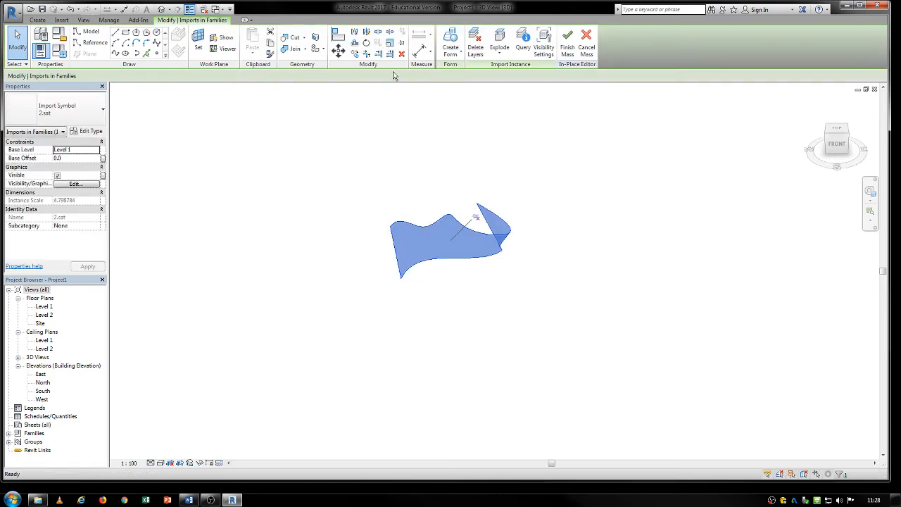
click(431, 261)
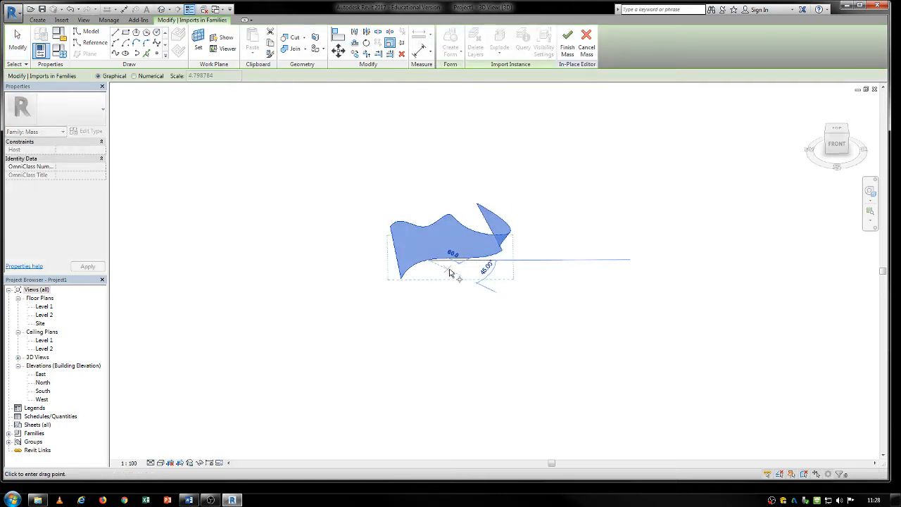
click(451, 273)
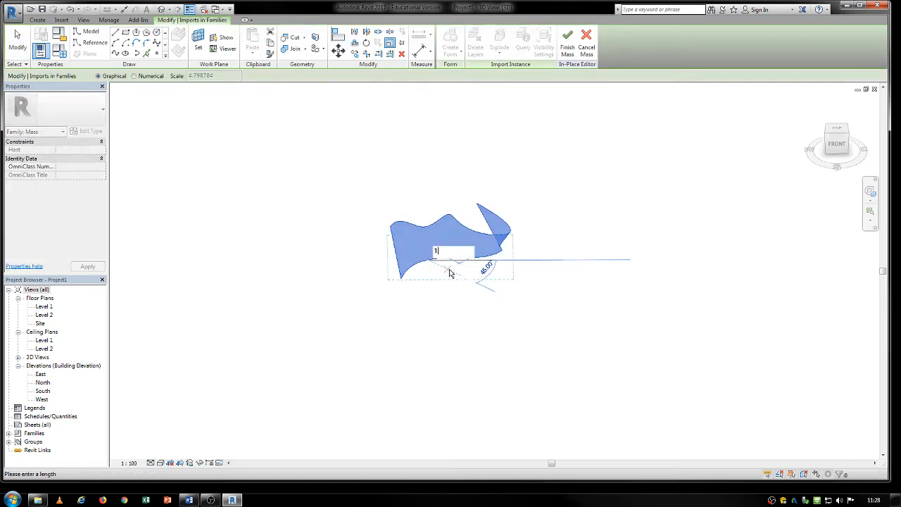
click(502, 293)
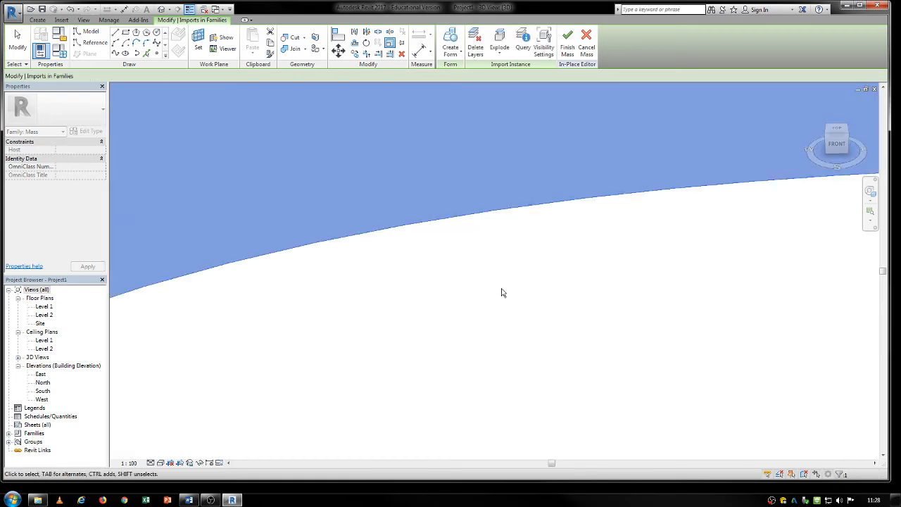
scroll(502, 292, down, 5)
middle_drag(512, 289, 310, 326)
scroll(344, 281, up, 3)
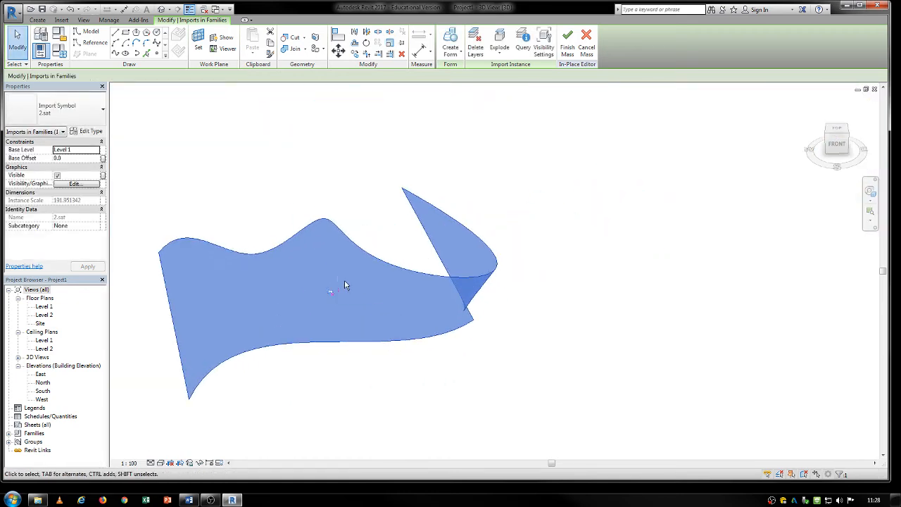
click(278, 199)
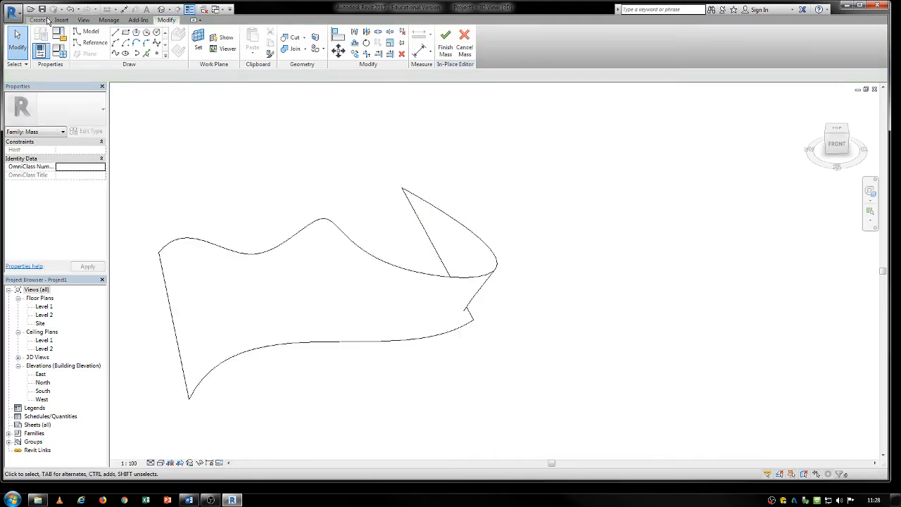
click(446, 42)
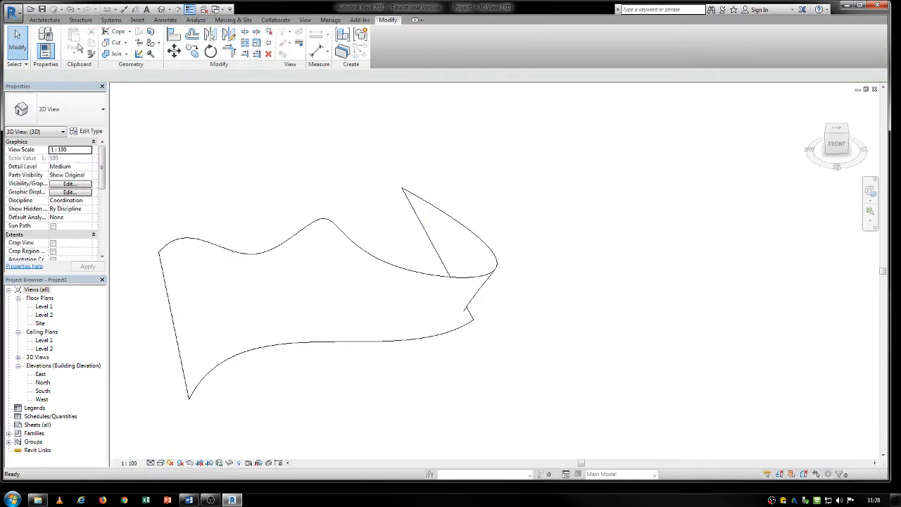
- Place a Generic - 200mm wall by face on the enlarged curved mass surface
click(44, 20)
click(42, 53)
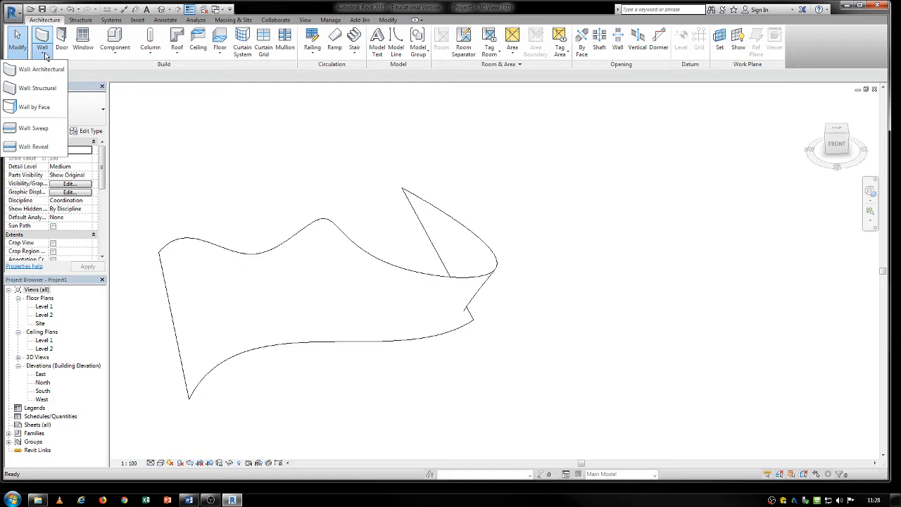
click(39, 102)
click(298, 235)
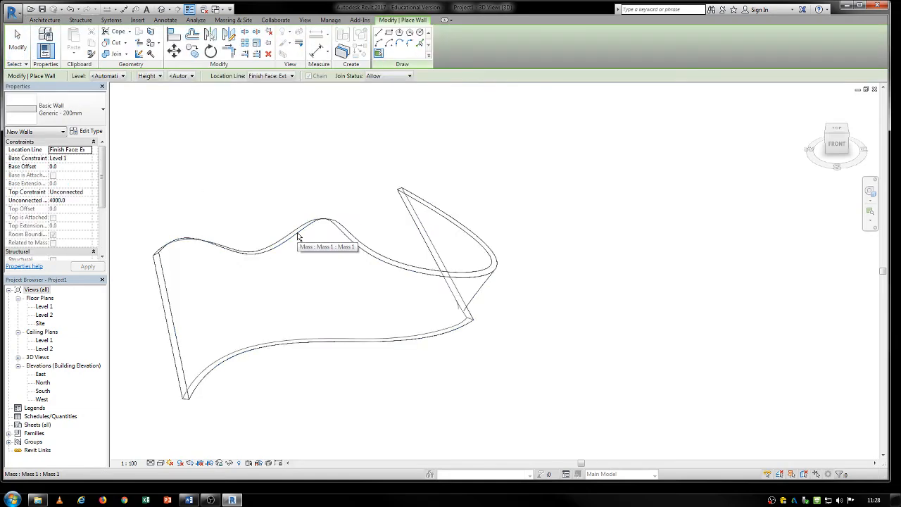
middle_drag(396, 204, 458, 197)
scroll(458, 197, down, 1)
shift+middle_drag(267, 262, 481, 318)
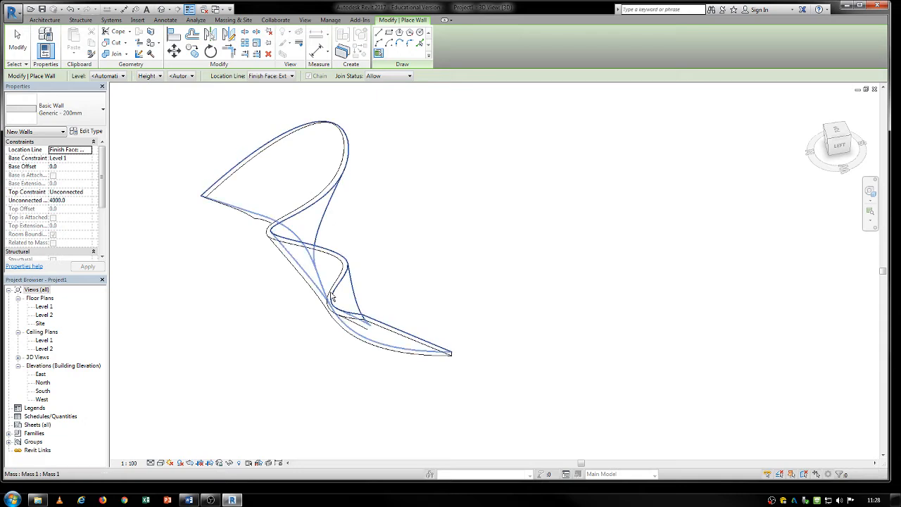
key(Escape)
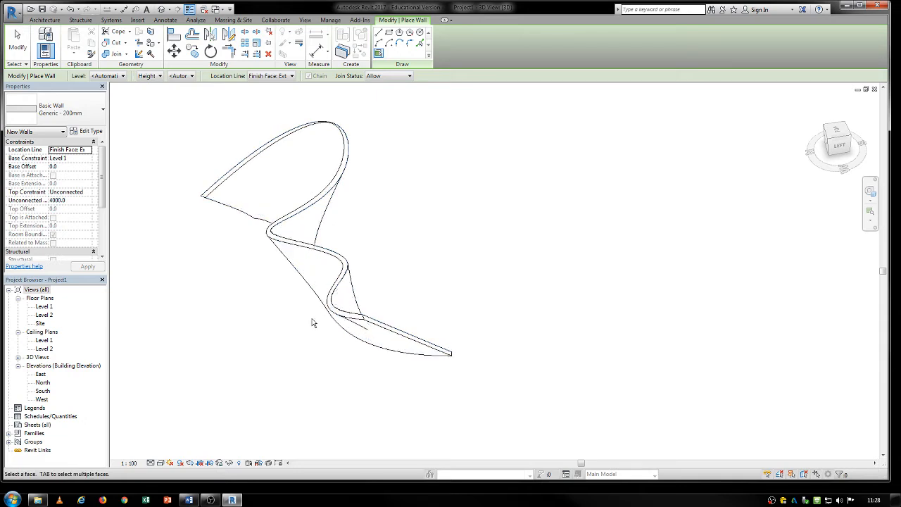
key(Escape)
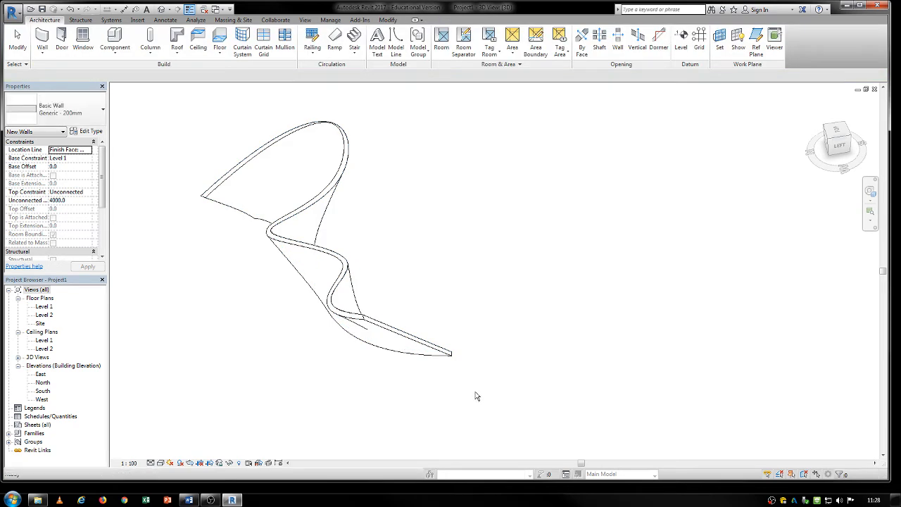
- Select the mass and walls together and filter the selection down to the Walls category
drag(476, 392, 352, 291)
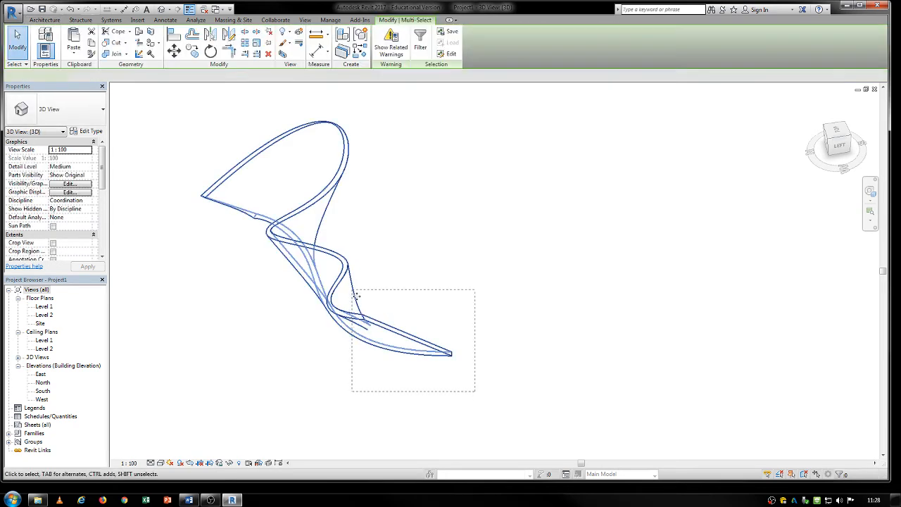
click(839, 475)
click(362, 185)
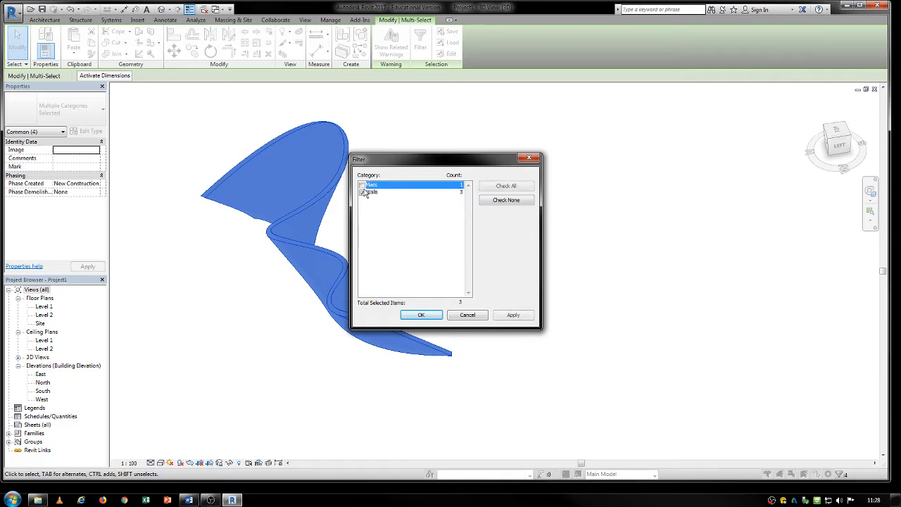
click(420, 314)
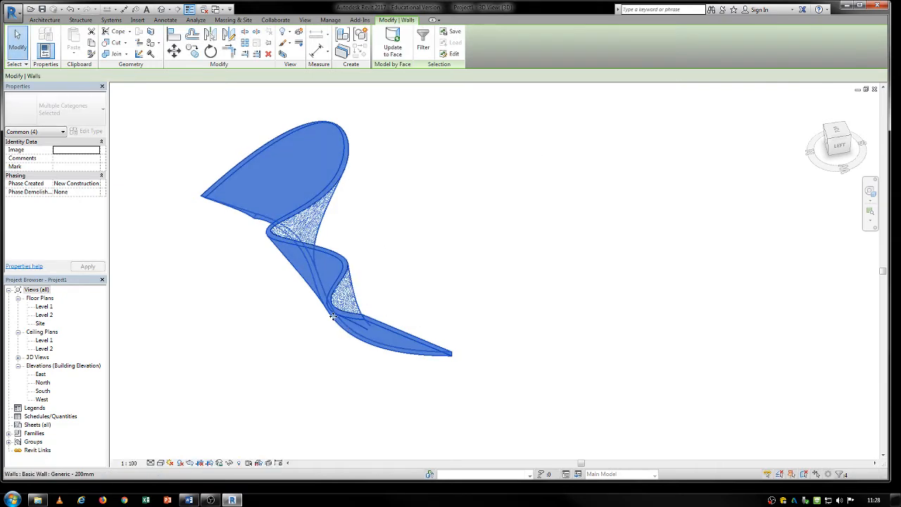
- Select the curved face-based wall and try to change its type to Curtain Wall
click(342, 277)
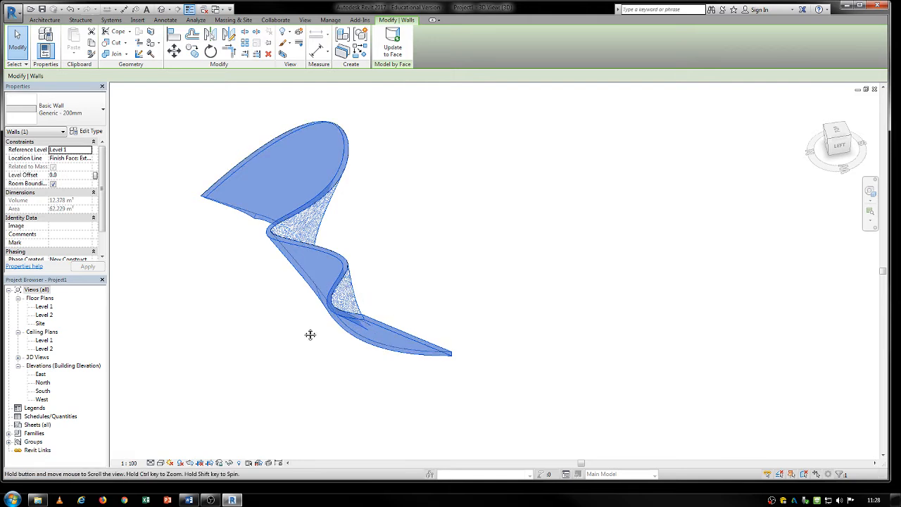
shift+middle_drag(310, 333, 288, 249)
click(98, 113)
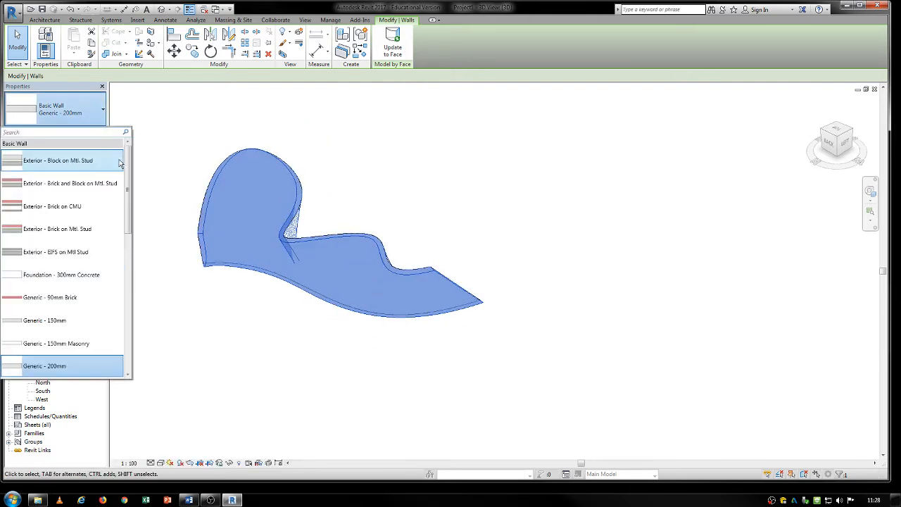
scroll(85, 331, down, 10)
click(33, 300)
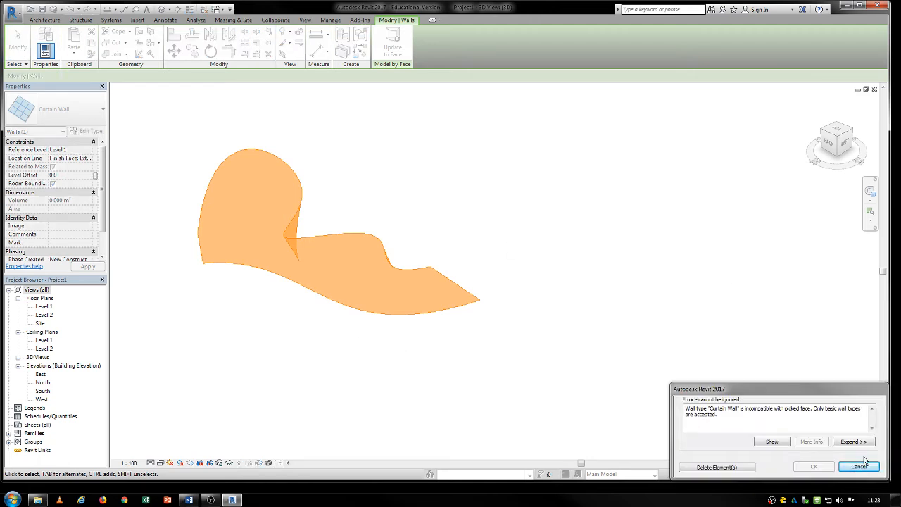
click(860, 467)
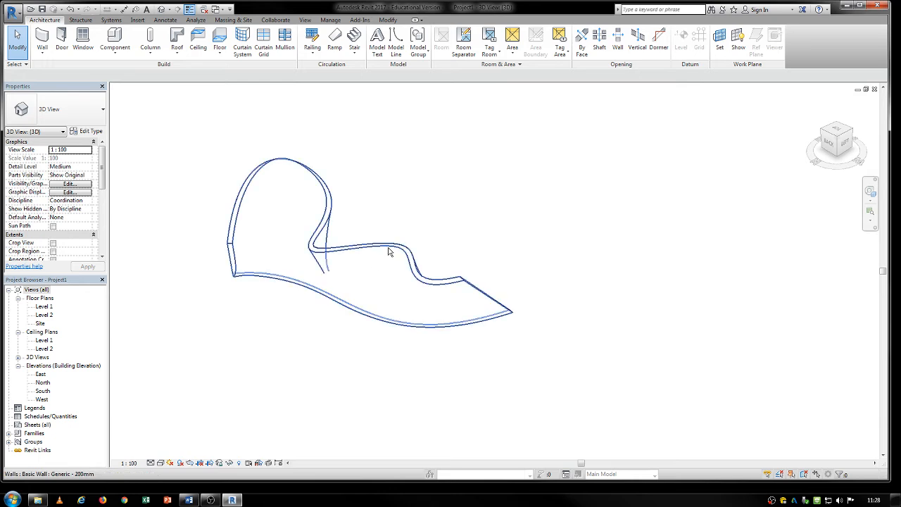
- Delete the curved Generic - 200mm wall from the mass face
click(388, 248)
key(Delete)
middle_drag(329, 193, 351, 204)
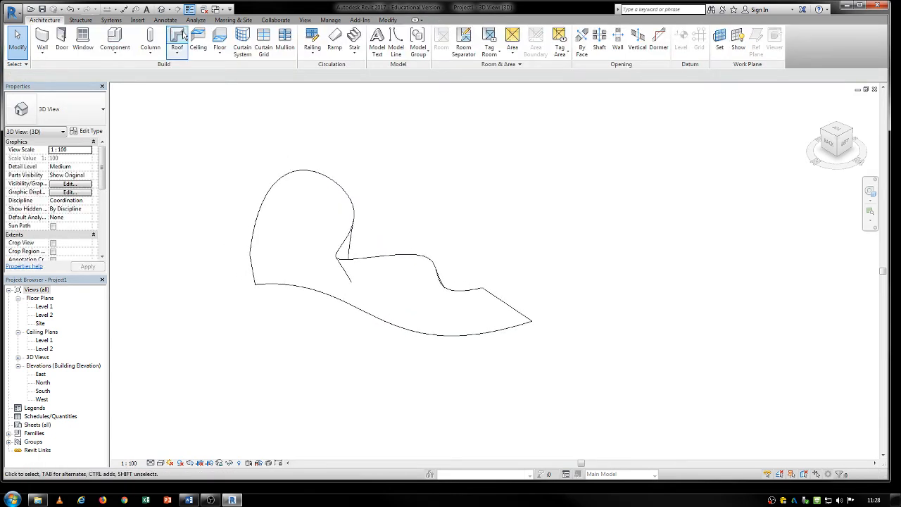
- Create a 1500 x 3000mm curtain system by face on the curved mass surface
click(242, 35)
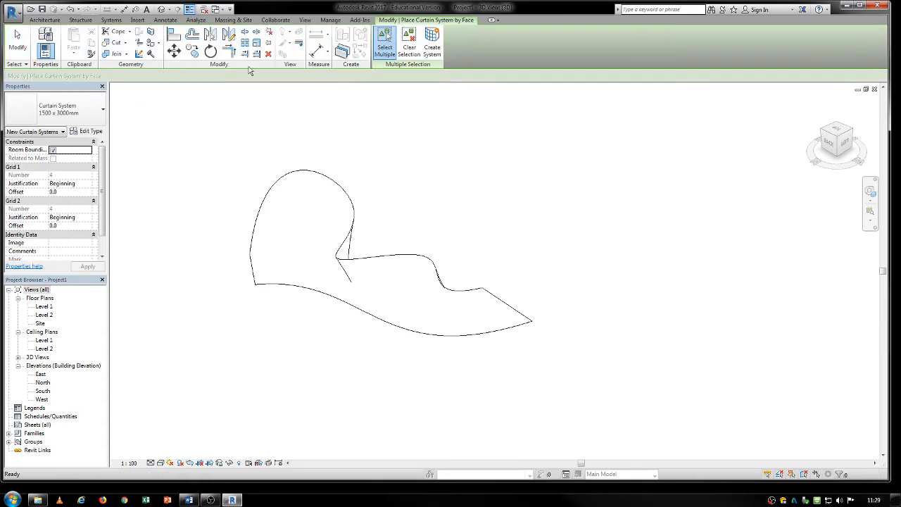
click(321, 177)
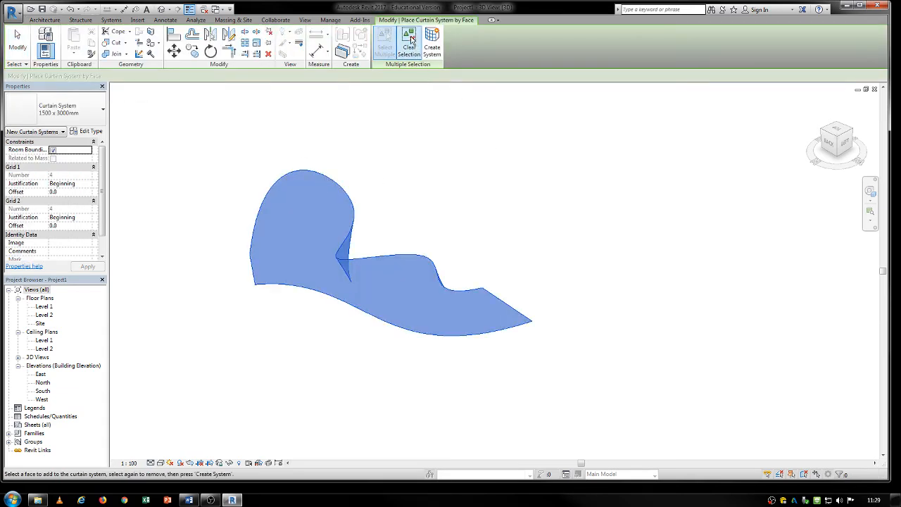
click(431, 47)
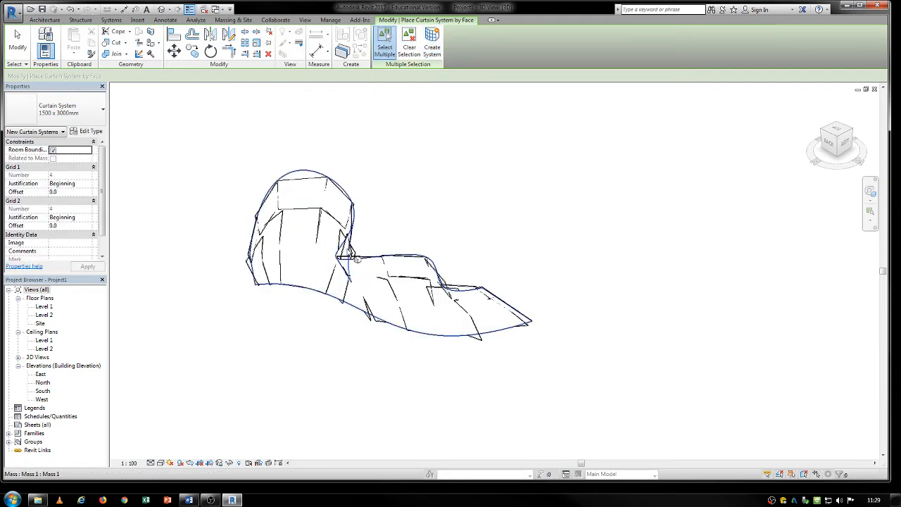
shift+middle_drag(483, 247, 194, 220)
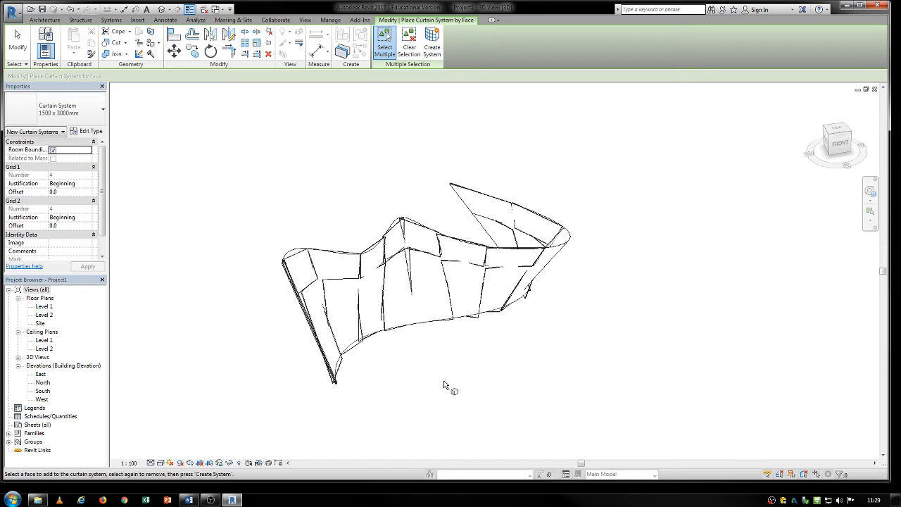
key(Escape)
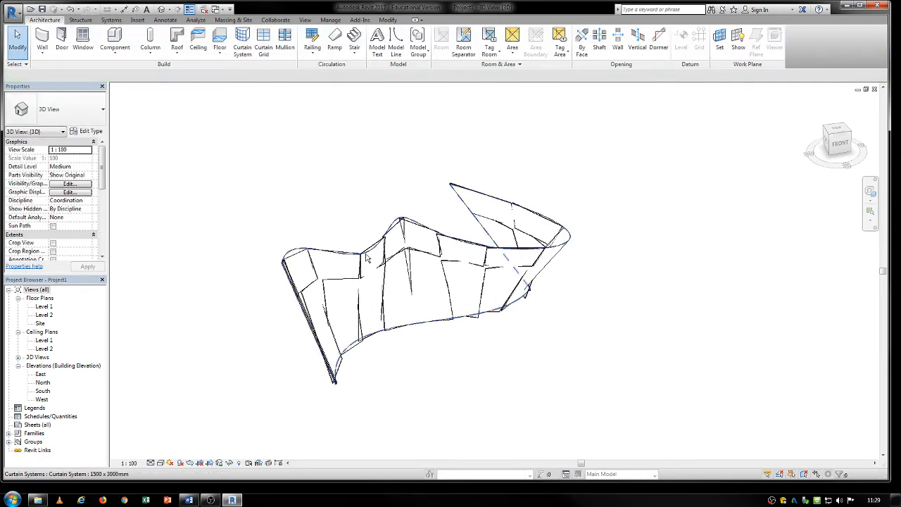
- Edit the curtain system's type to a Grid 1 spacing of 500 and a Grid 2 spacing of 900
click(365, 255)
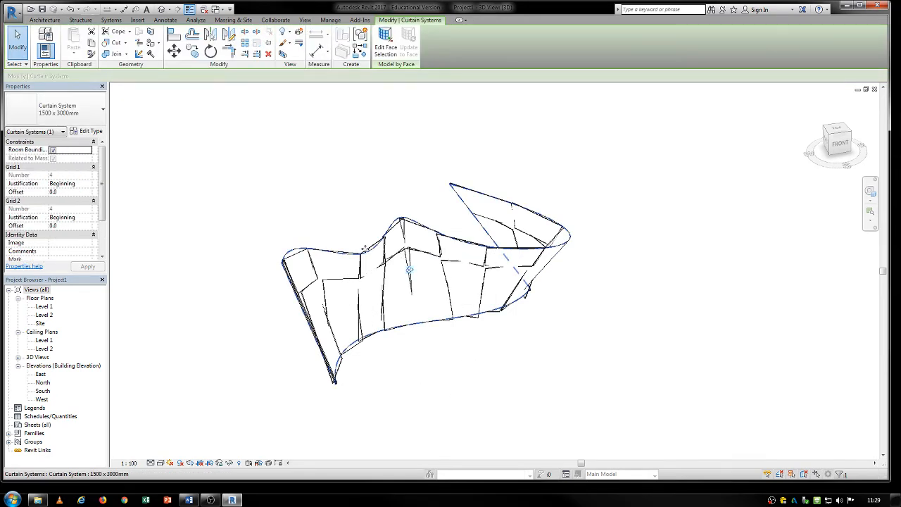
click(366, 251)
click(333, 133)
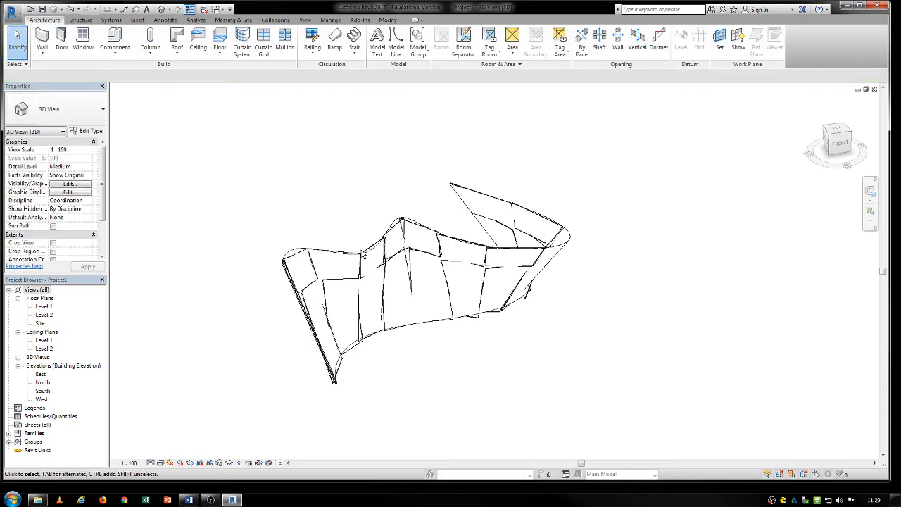
click(363, 255)
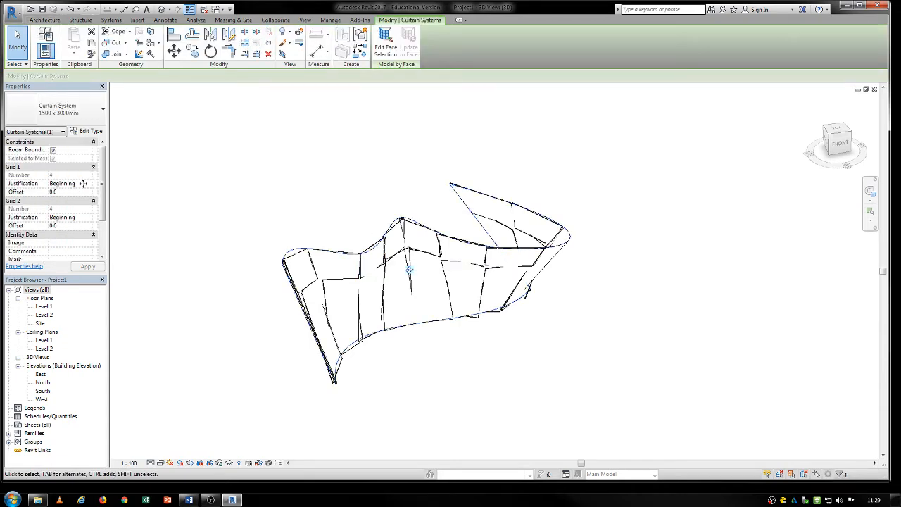
click(91, 133)
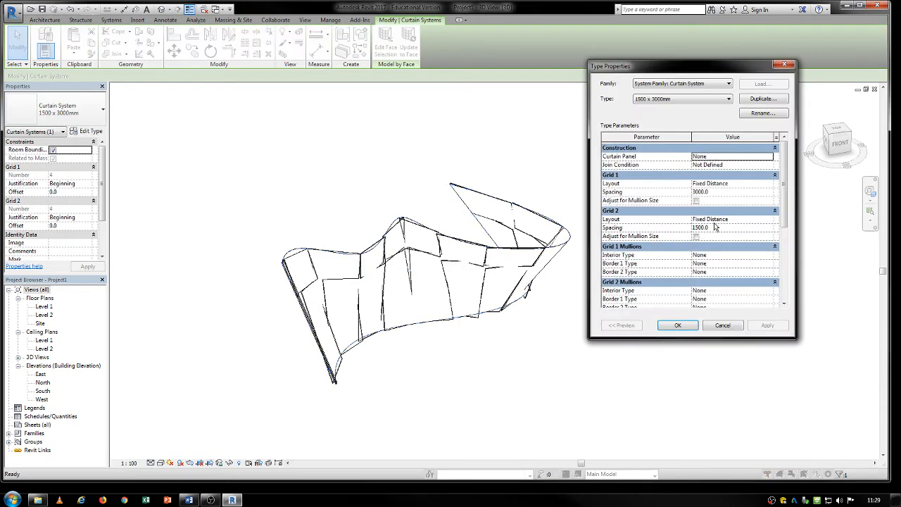
click(716, 193)
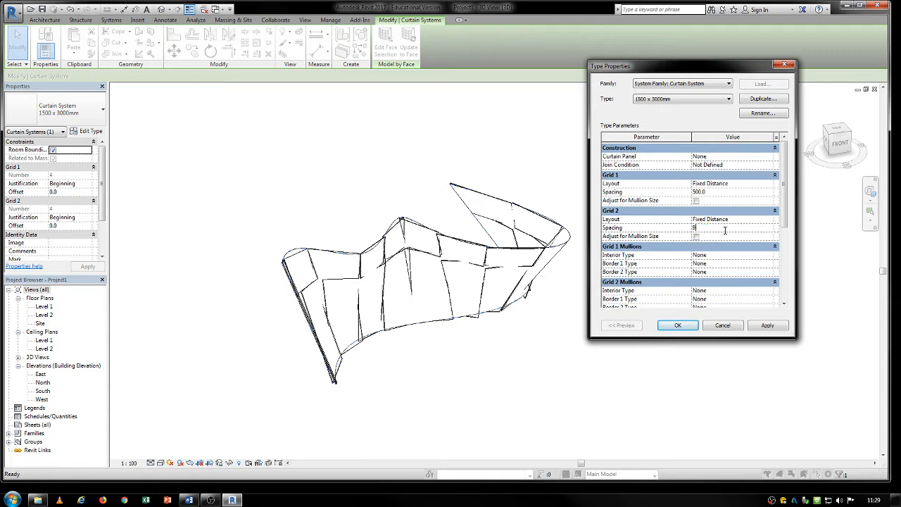
click(686, 328)
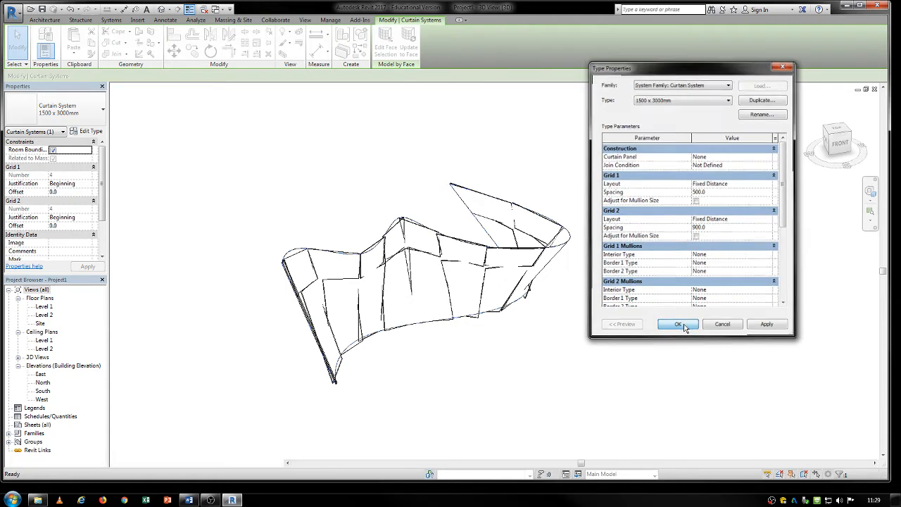
- Set the curtain system type's Grid 1 spacing to 800 and Grid 2 spacing to 400
middle_drag(364, 245, 368, 189)
scroll(425, 197, up, 2)
middle_drag(426, 196, 462, 248)
click(90, 131)
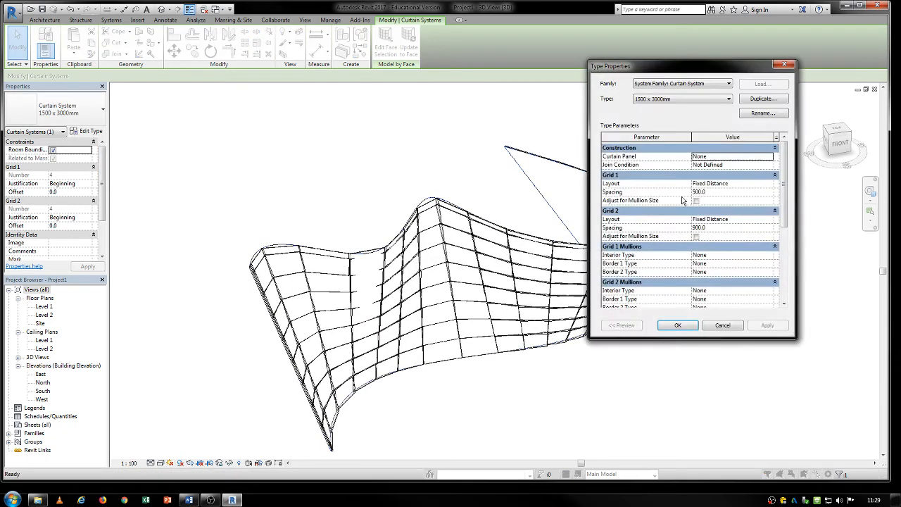
click(723, 194)
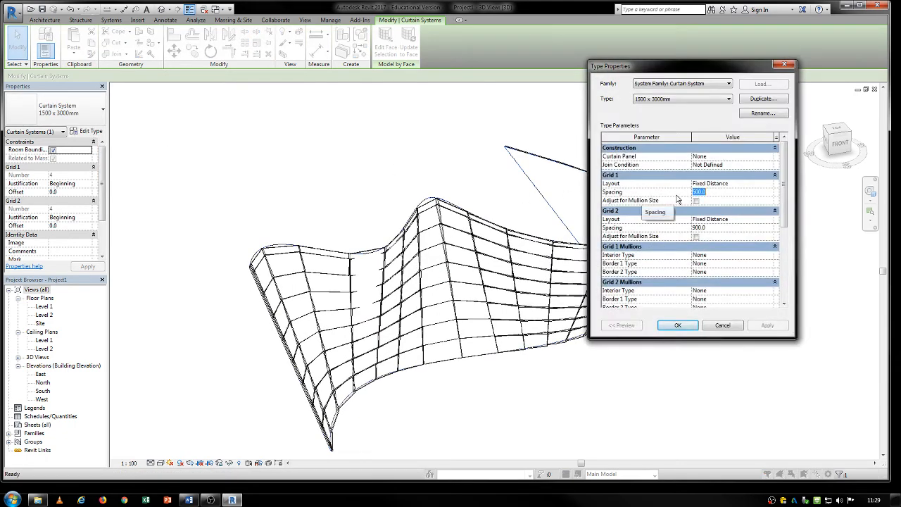
text(80)
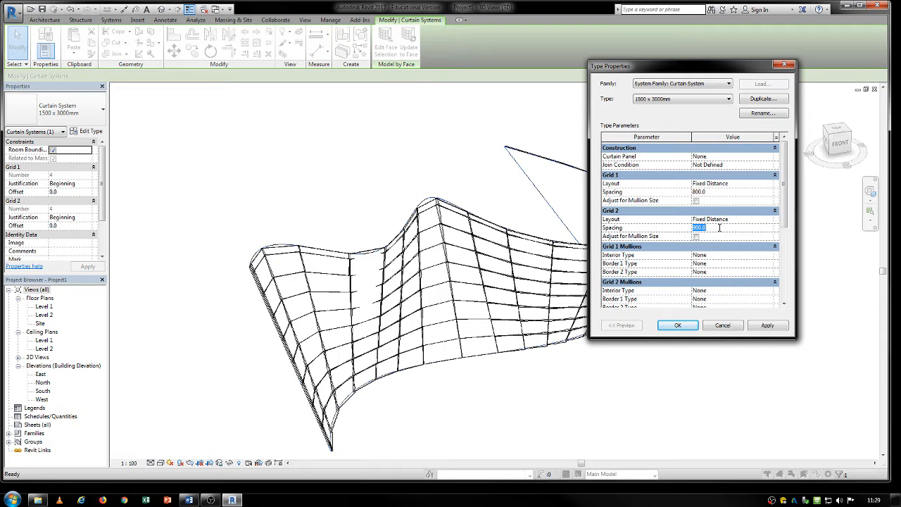
click(676, 328)
click(664, 346)
- Remove the curtain system from the curved mass
scroll(461, 332, down, 1)
middle_drag(473, 329, 459, 310)
click(413, 183)
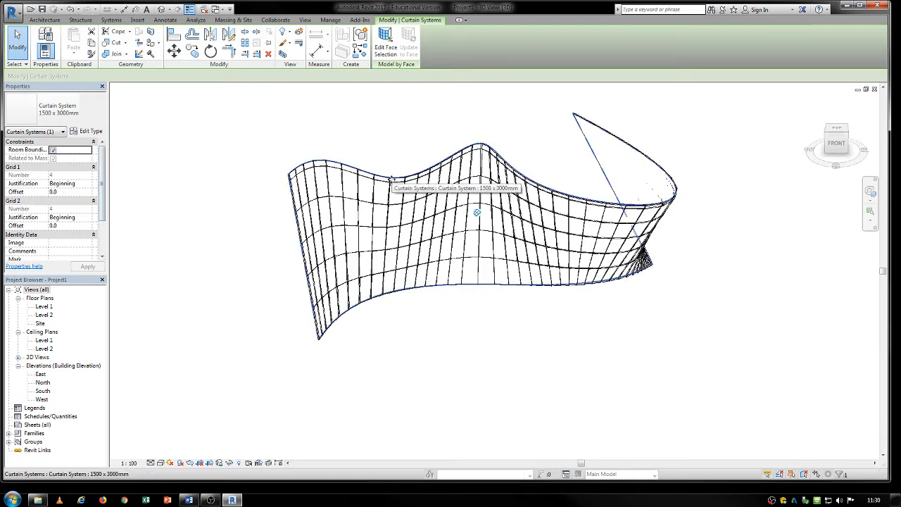
key(Delete)
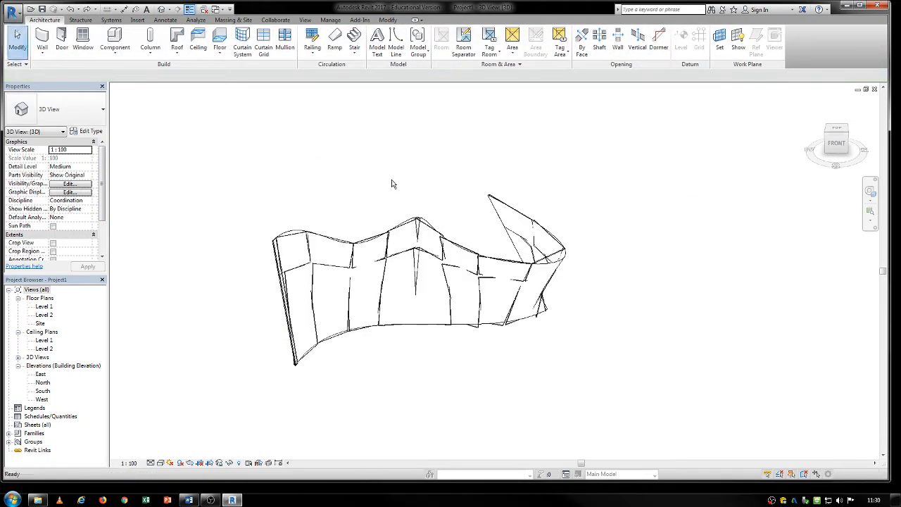
middle_drag(359, 229, 426, 197)
shift+middle_drag(354, 241, 383, 263)
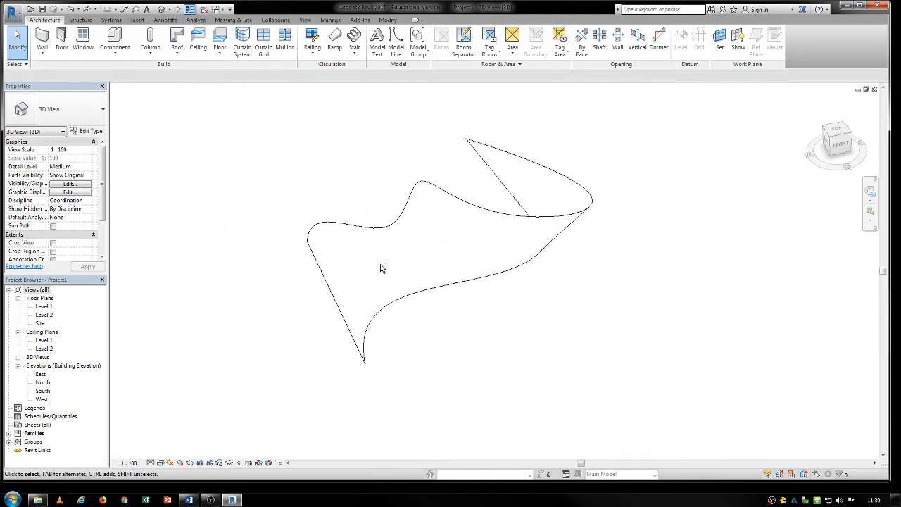
- Place a Generic - 200mm wall by face on the curved mass surface
click(43, 55)
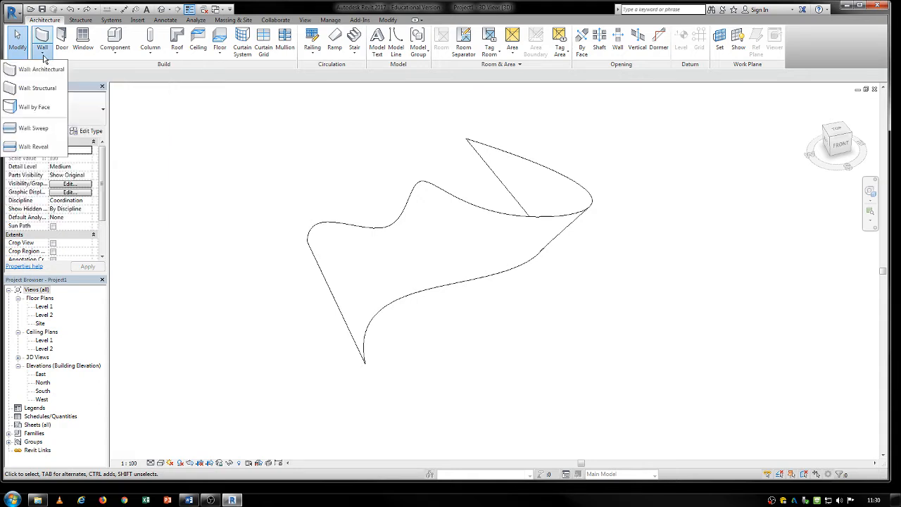
click(34, 107)
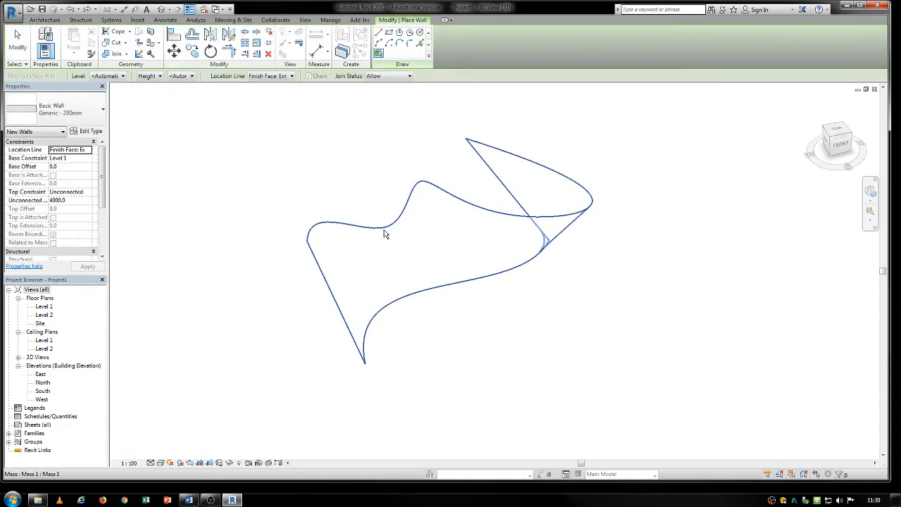
click(383, 234)
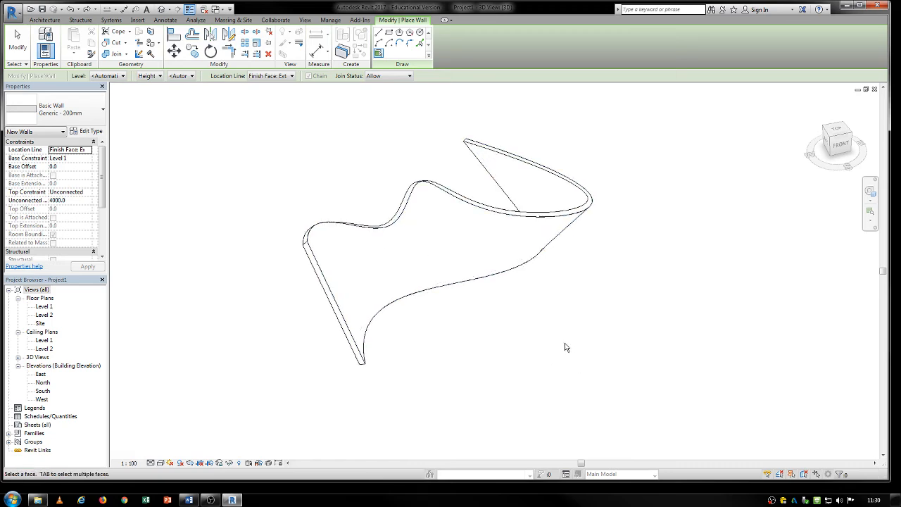
key(Escape)
key(Escape)
- Select the mass and walls together, filter the selection to Walls, and delete the duplicate overlapping wall
drag(547, 392, 354, 179)
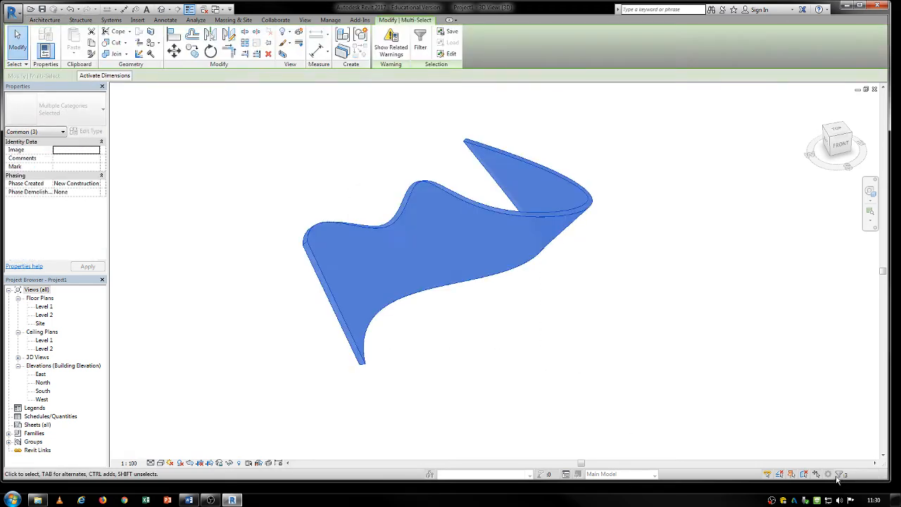
click(839, 475)
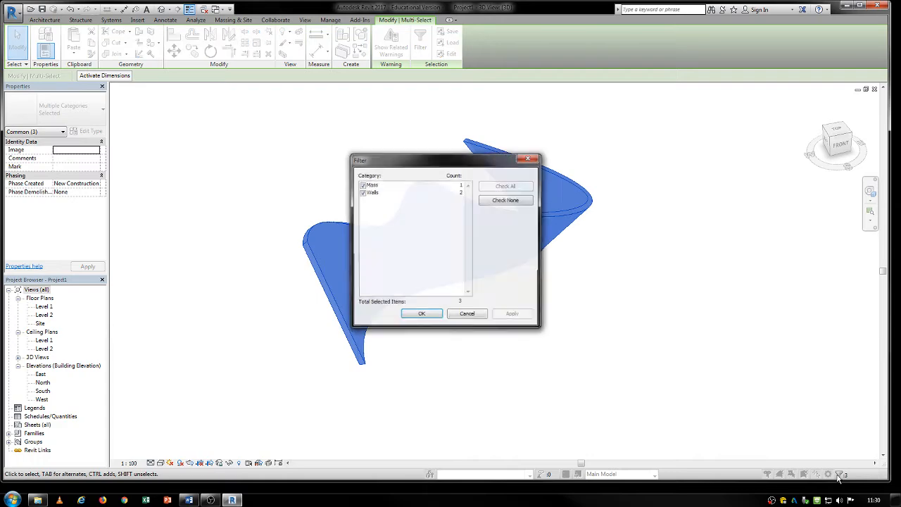
click(362, 185)
click(421, 314)
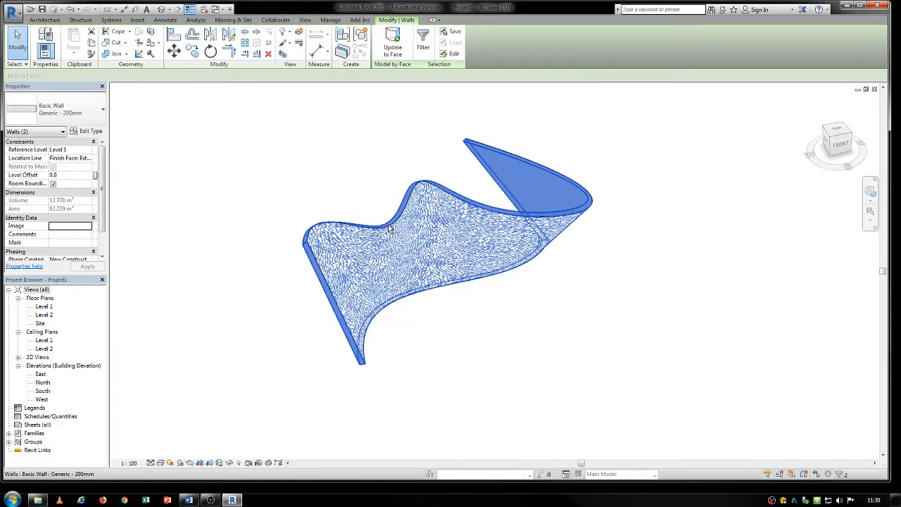
click(389, 222)
key(Delete)
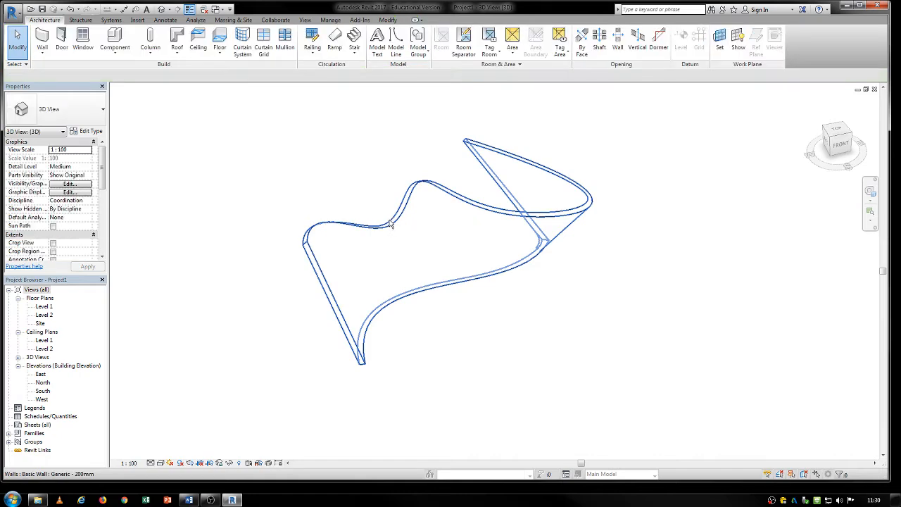
- Delete the mass underneath the curved wall, keeping the wall itself
click(389, 221)
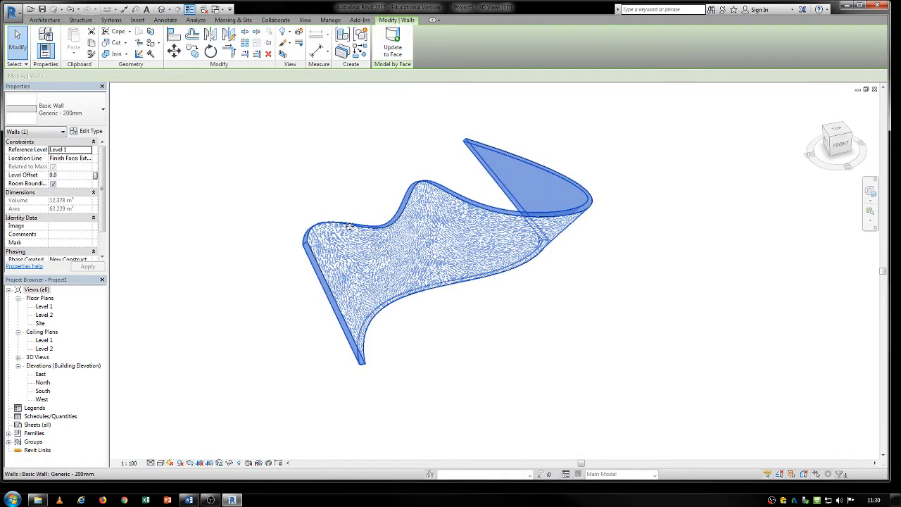
click(349, 225)
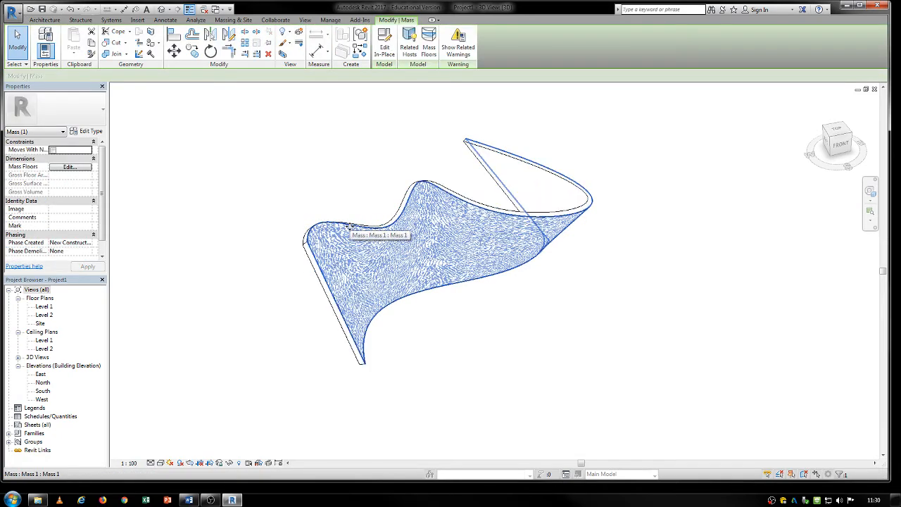
key(Delete)
- Place an M_Fixed 0406 x 0610mm window in the curved wall, just below its dipping top edge
click(356, 228)
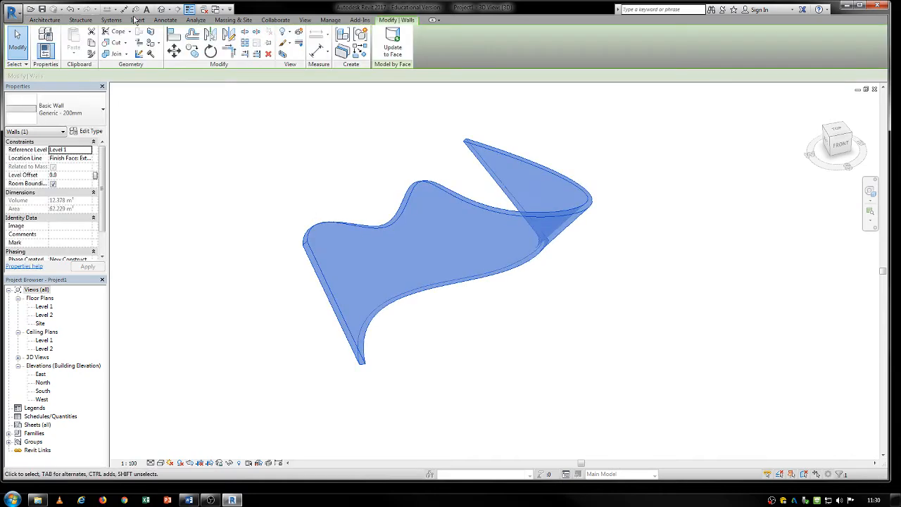
click(37, 21)
click(83, 40)
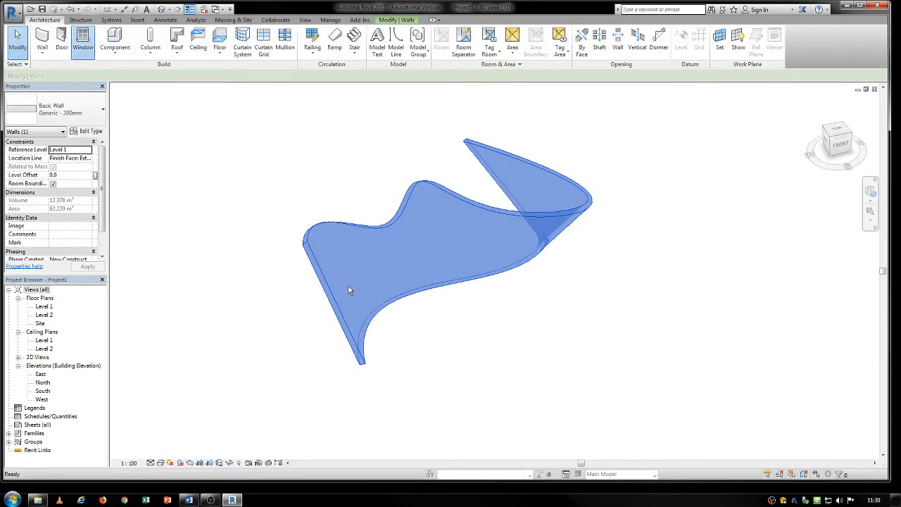
scroll(374, 247, up, 4)
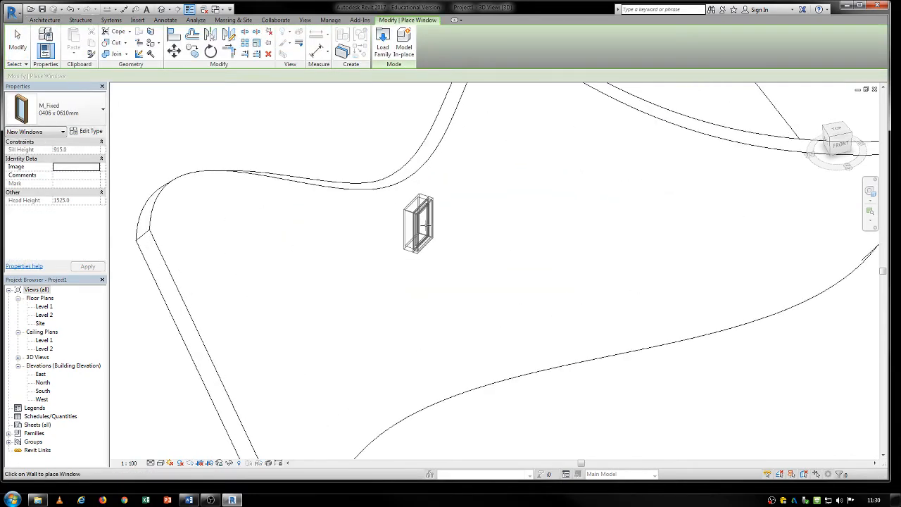
click(421, 228)
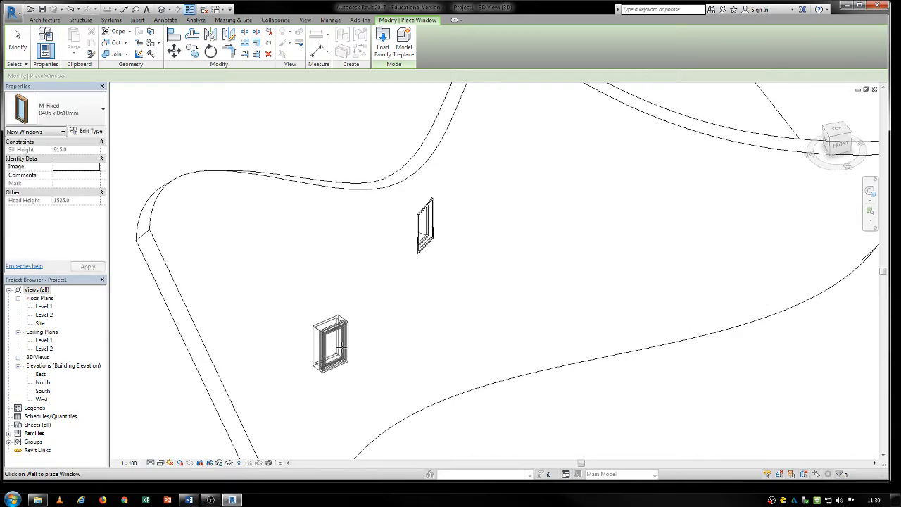
- Place a second M_Fixed 0406 x 0610mm window from the back of the wall near its tall curled end, and inspect its opening
shift+middle_drag(335, 348, 393, 304)
scroll(394, 302, down, 2)
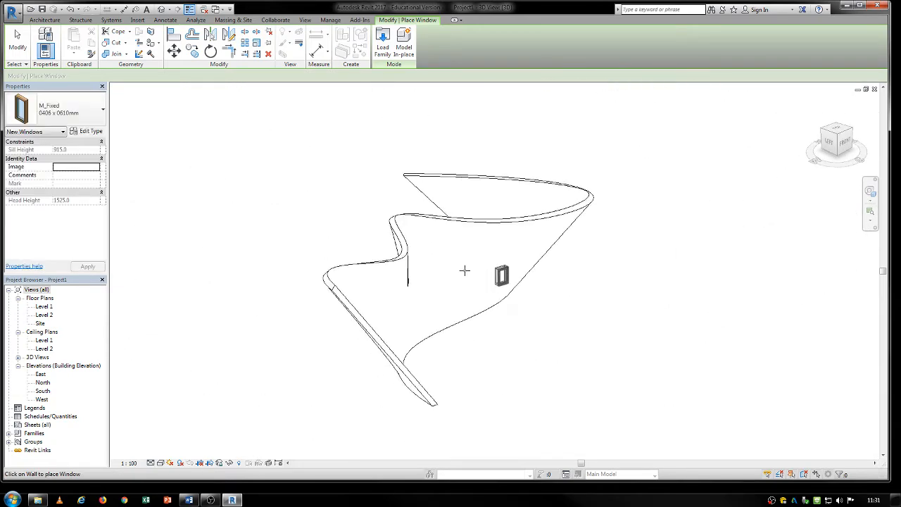
shift+middle_drag(465, 270, 297, 284)
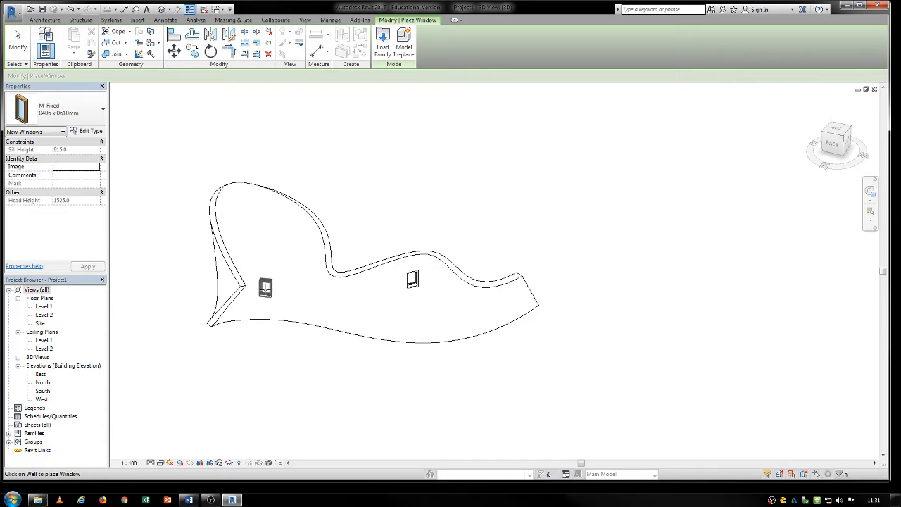
shift+middle_drag(288, 330, 390, 307)
scroll(354, 296, up, 4)
key(Escape)
scroll(389, 310, down, 5)
key(Escape)
scroll(300, 297, up, 4)
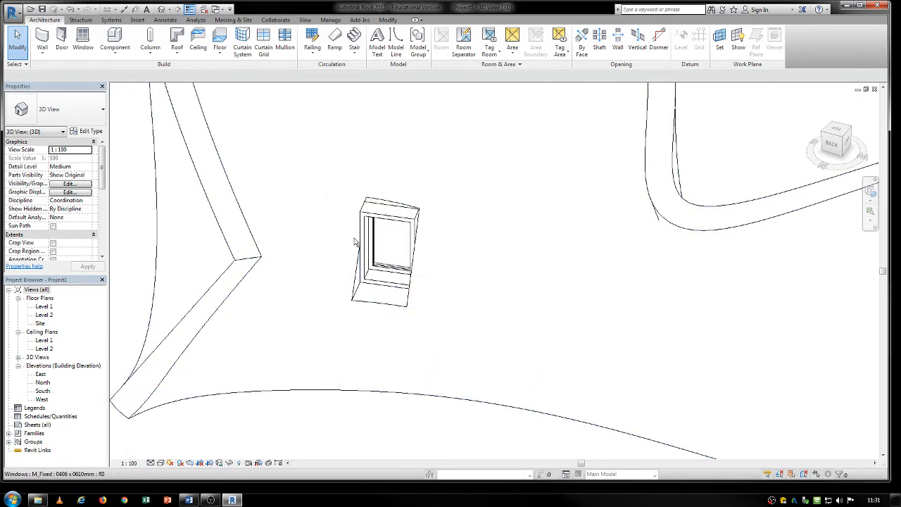
shift+middle_drag(402, 354, 389, 301)
shift+middle_drag(391, 314, 411, 369)
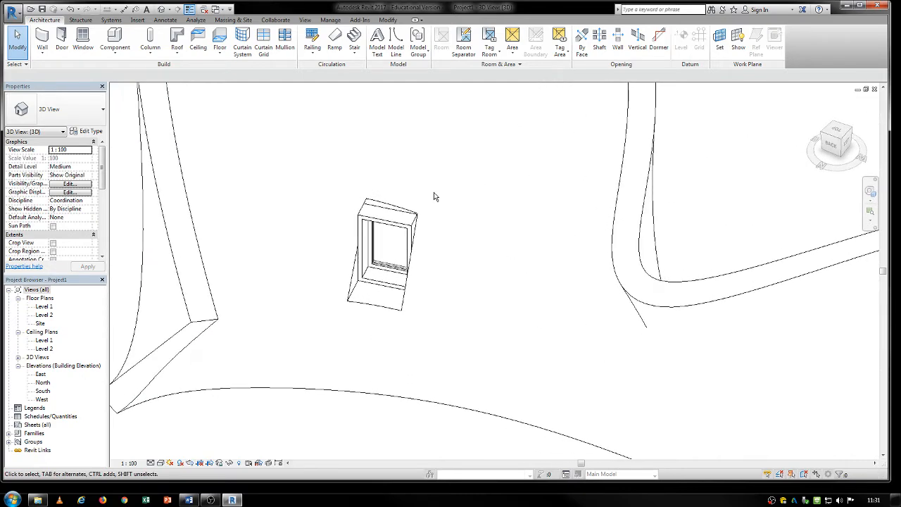
- Examine how the window near the wall's tall curled end sits in the curved surface from another angle
scroll(444, 333, down, 5)
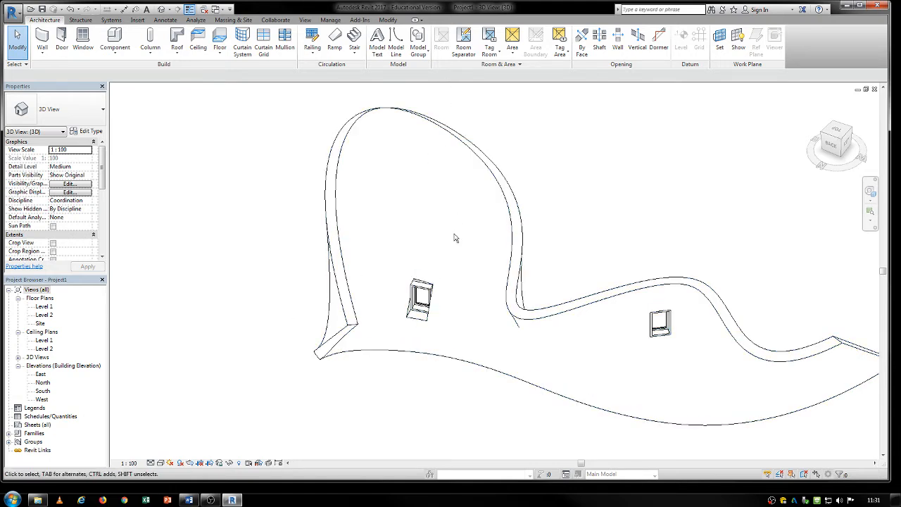
click(429, 296)
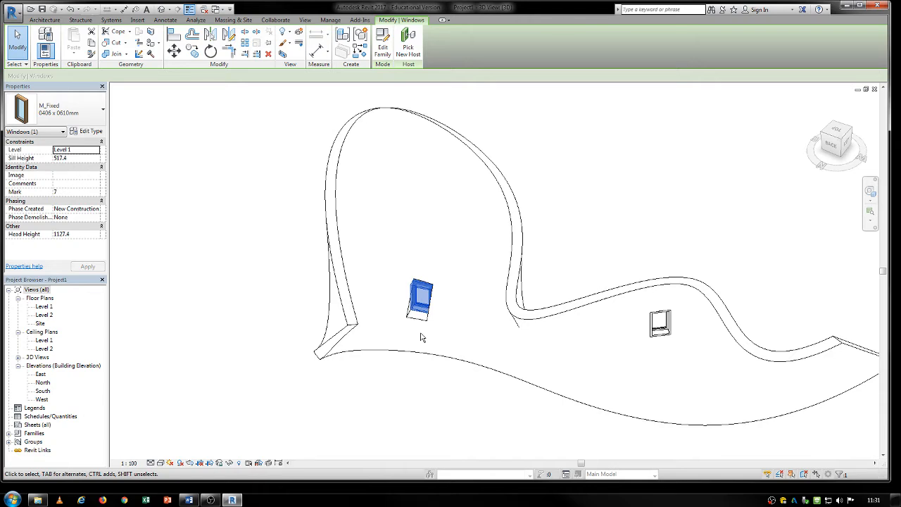
shift+middle_drag(408, 345, 295, 357)
key(Escape)
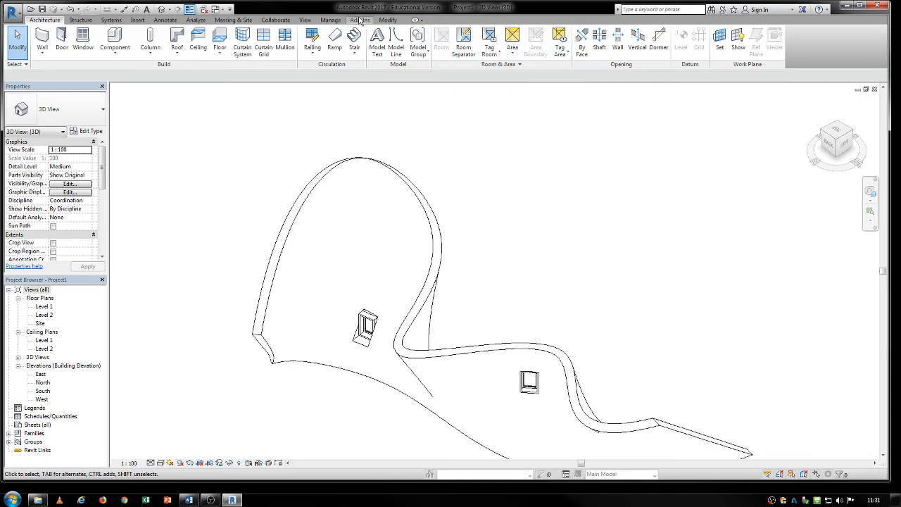
- Start loading a family and browse to the Velux Windows folder on USB DISK (E:)
click(138, 19)
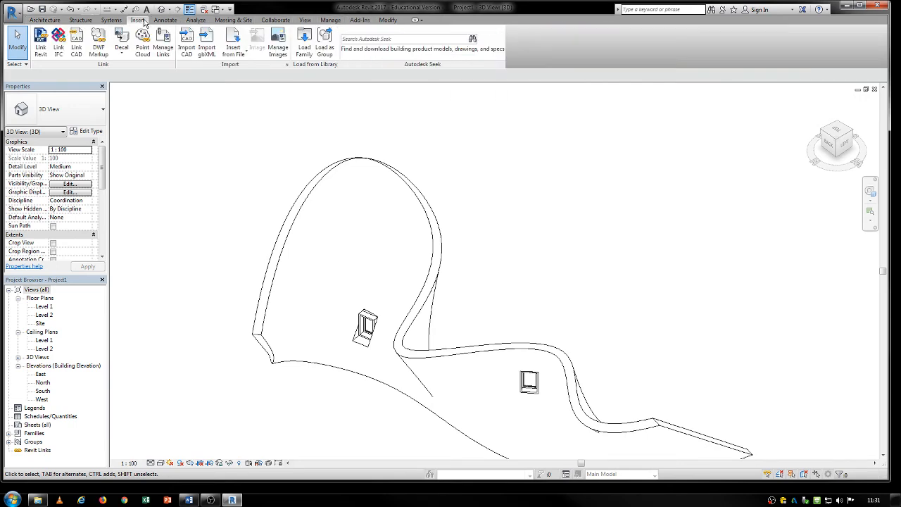
click(310, 44)
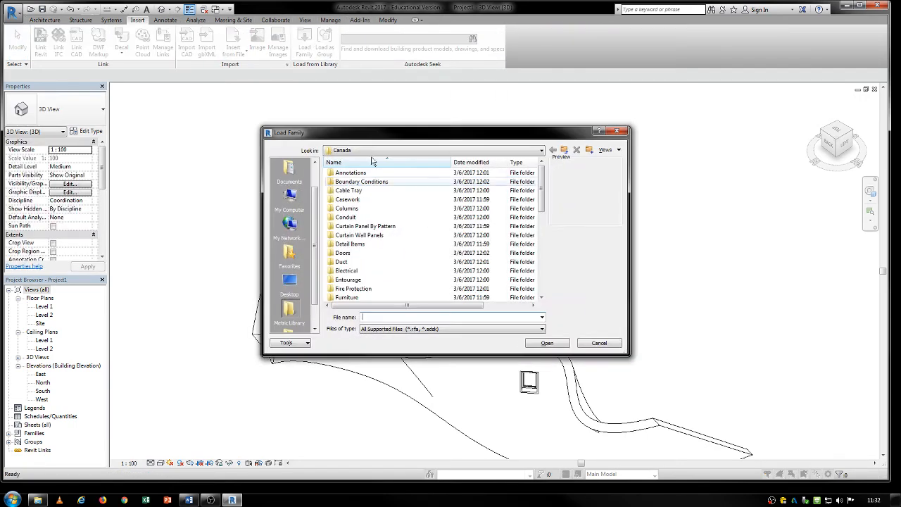
scroll(313, 265, down, 1)
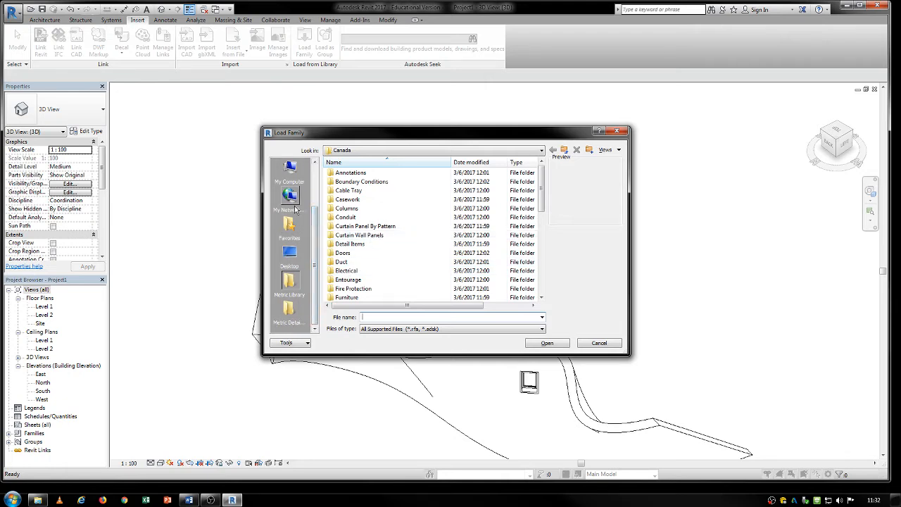
click(294, 183)
double_click(351, 212)
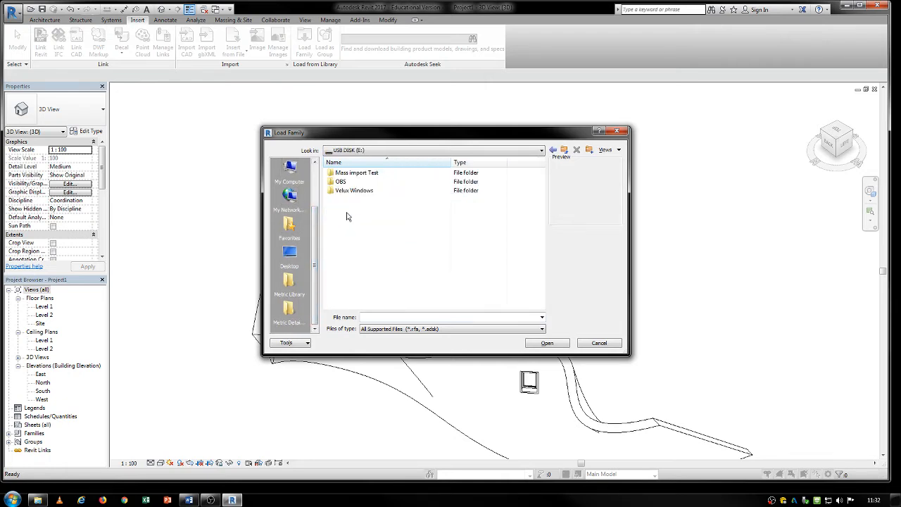
click(356, 196)
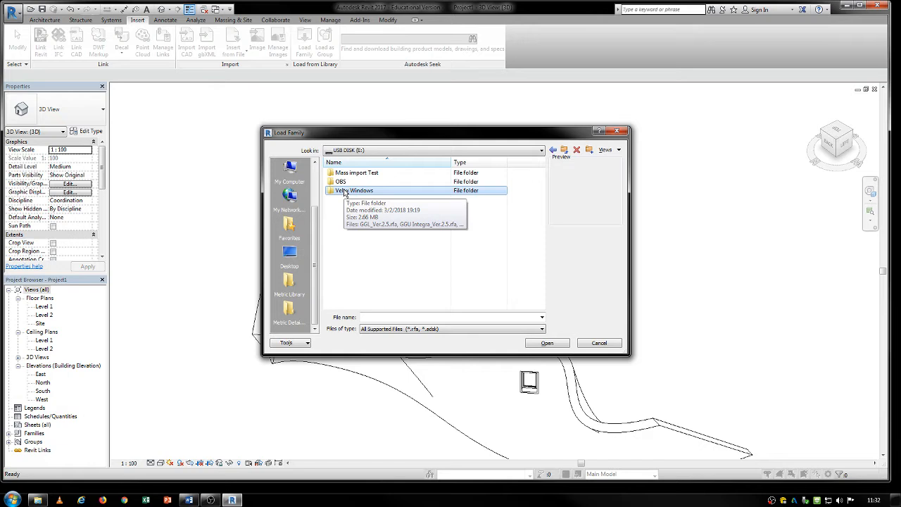
double_click(345, 190)
- Load the three Velux families GGL_Ver.2.5.rfa, GGU Integra_Ver.2.5.rfa and GPL_Ver.2.5.rfa into the project
drag(379, 247, 343, 169)
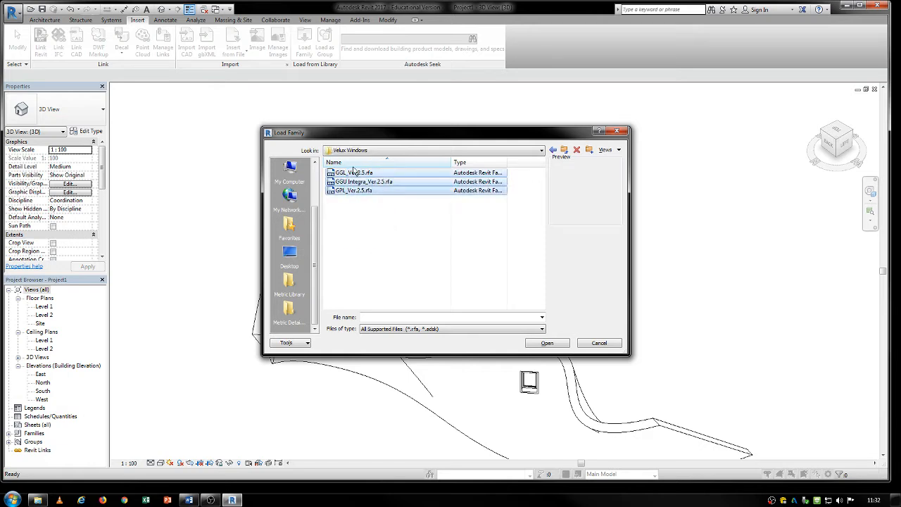
click(562, 344)
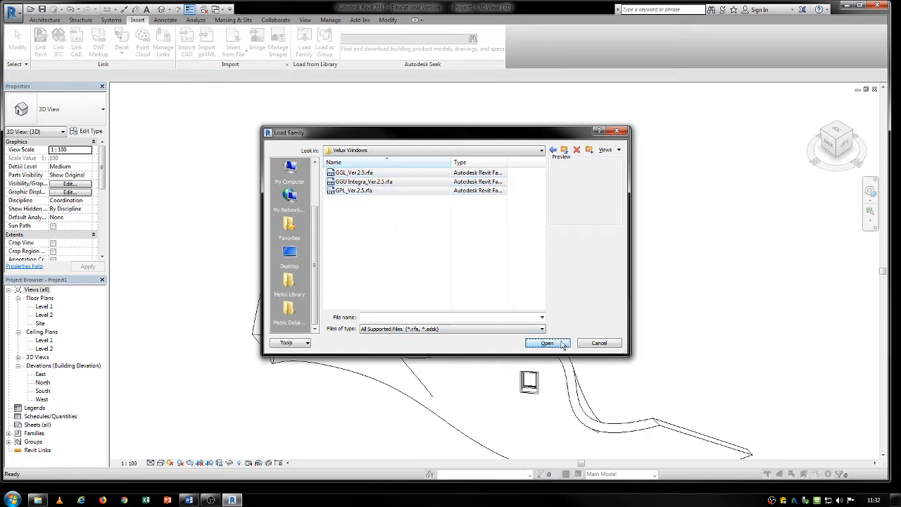
click(365, 223)
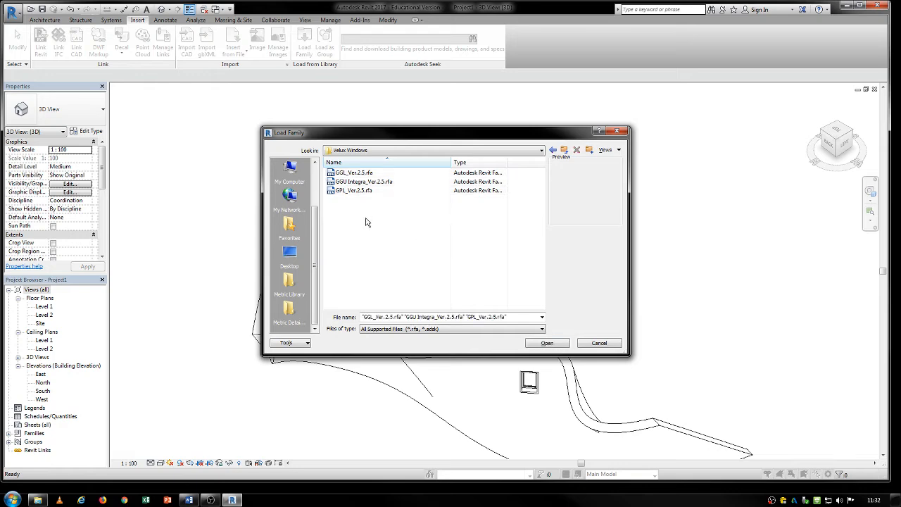
drag(366, 223, 325, 168)
click(552, 345)
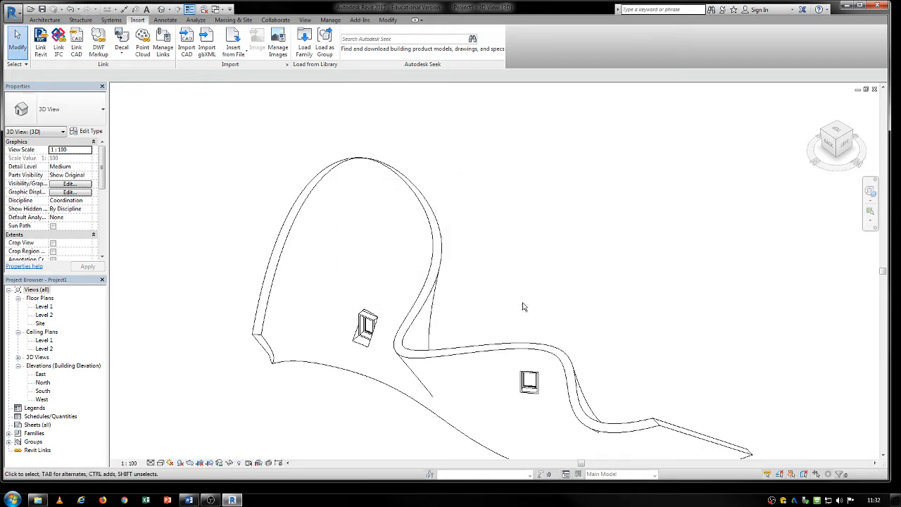
- Start placing a window in the curved wall using the GPL_Ver.2.5 type GPL size 550x980 (CK04)
scroll(241, 148, down, 1)
middle_drag(211, 124, 226, 130)
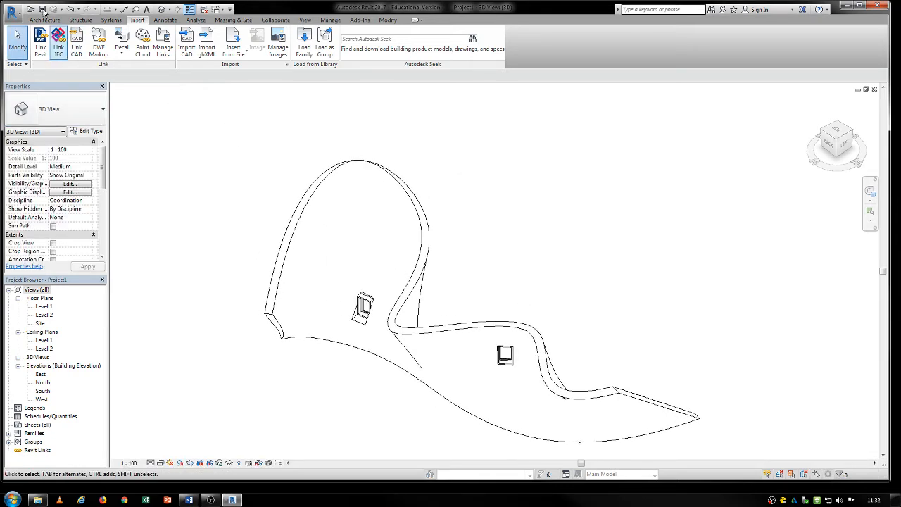
click(80, 19)
click(43, 19)
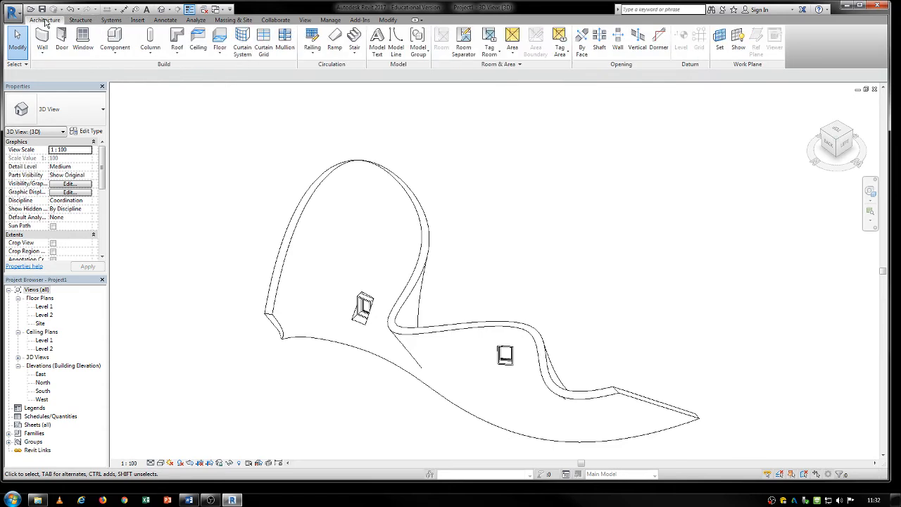
click(83, 42)
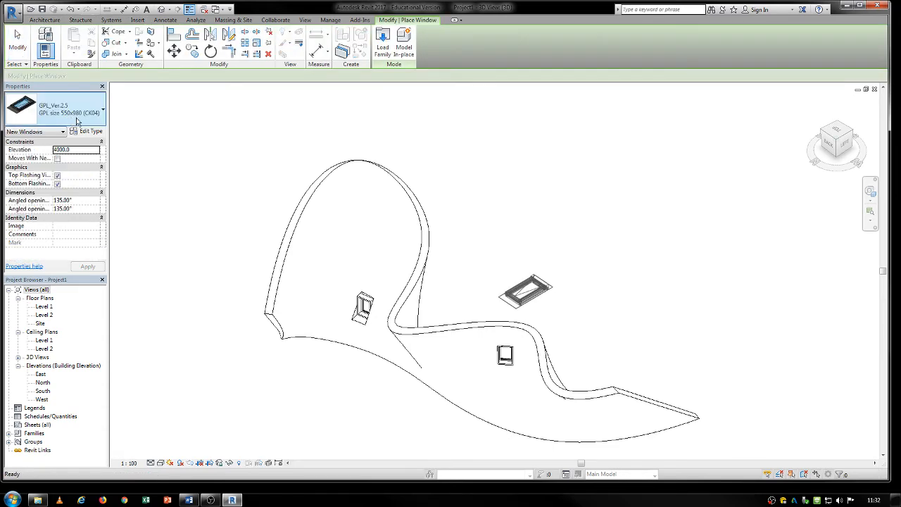
click(61, 118)
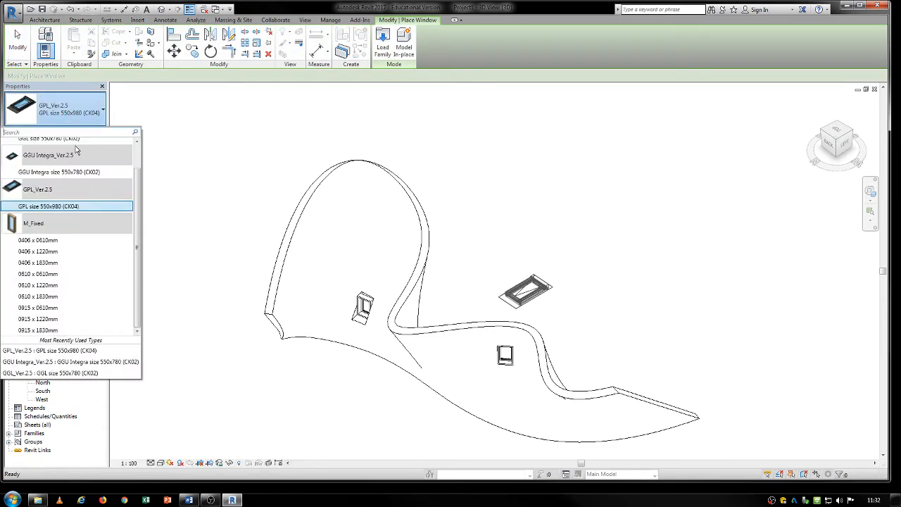
scroll(71, 187, up, 2)
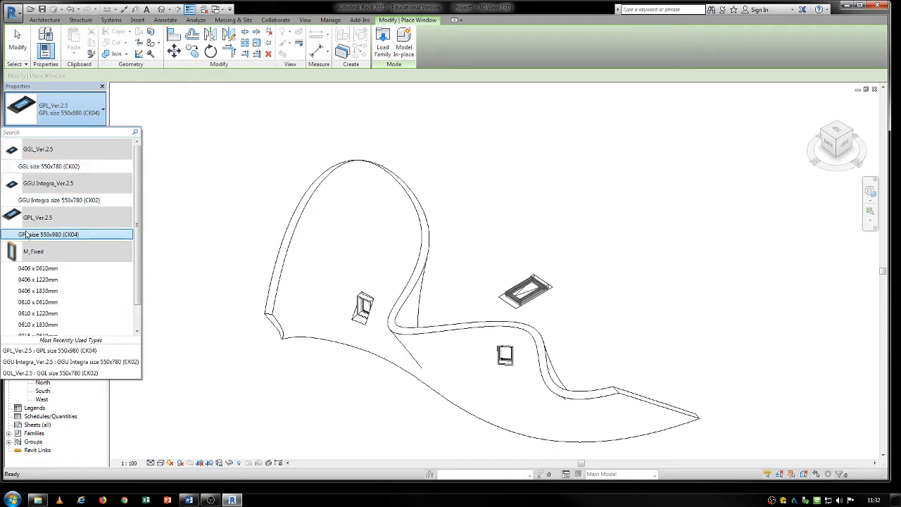
click(70, 237)
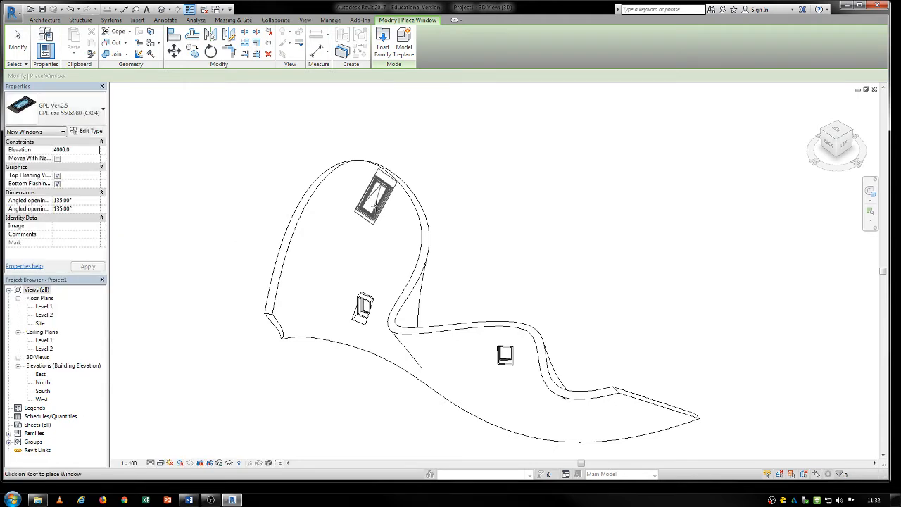
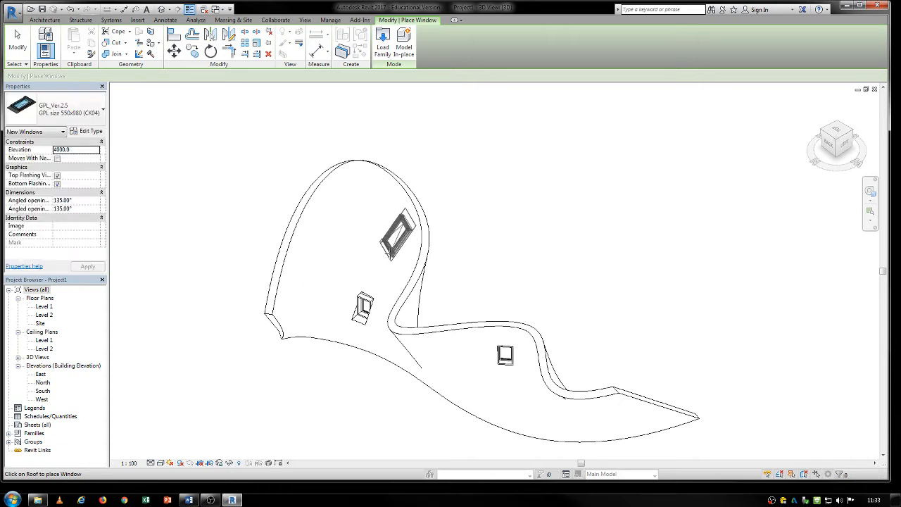
- Try to place the GPL window twice in the upper face of the wall's tall curled end, deleting each rejected instance
click(357, 262)
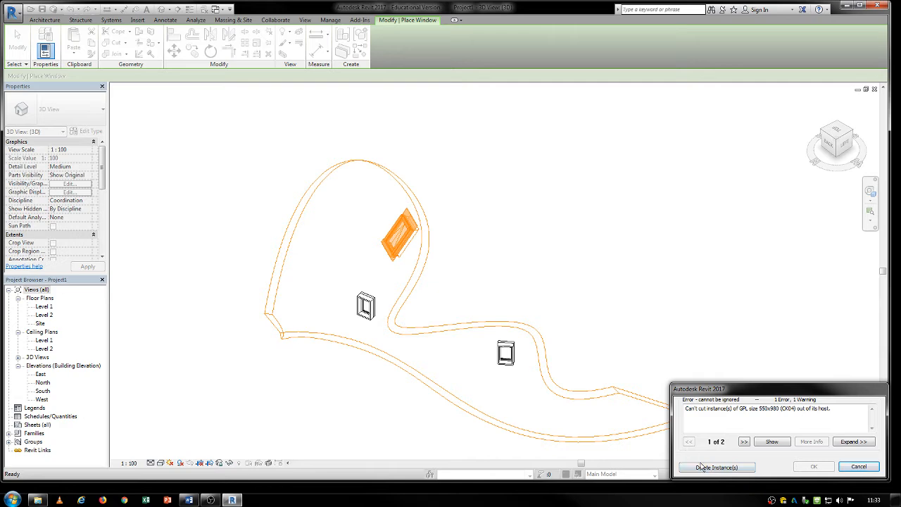
click(702, 467)
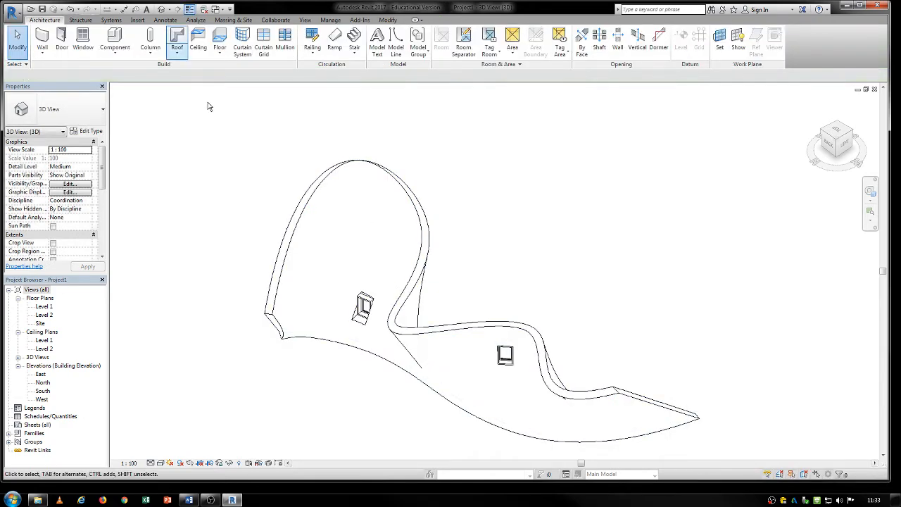
click(83, 41)
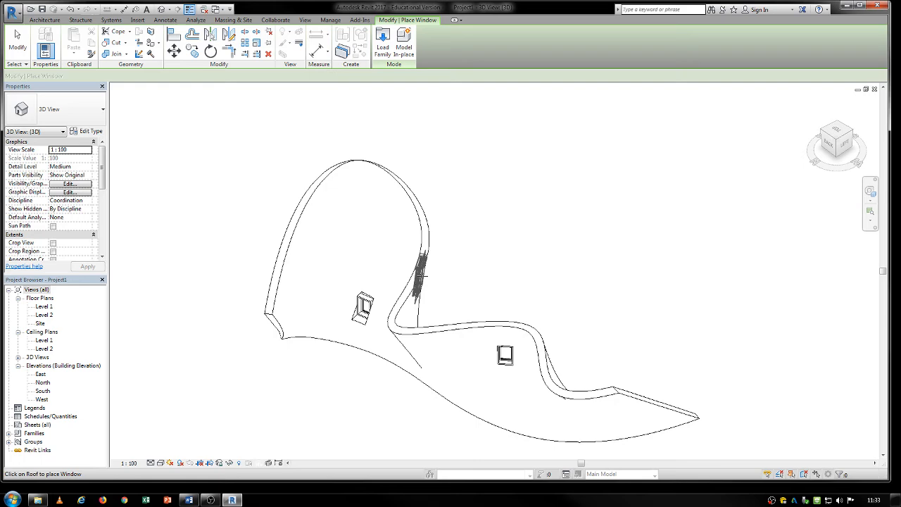
click(342, 255)
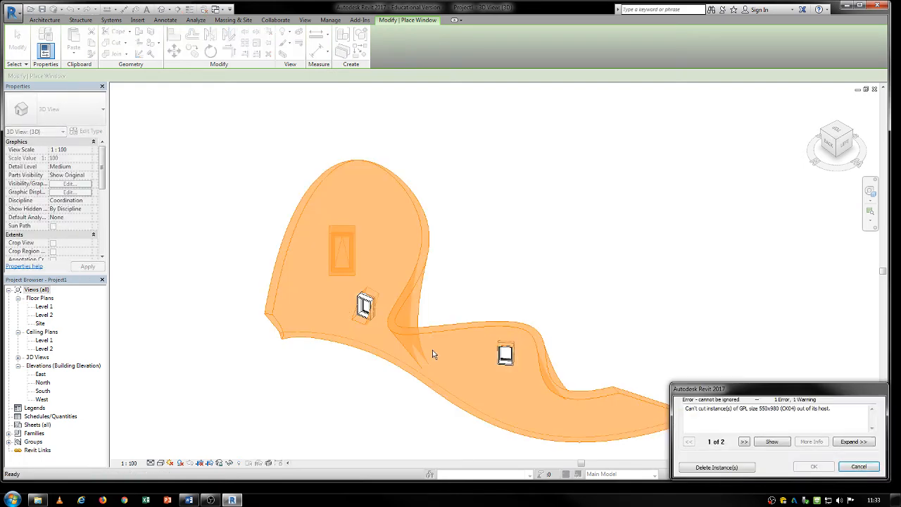
click(700, 470)
- Try to place a GGL_Ver.2.5 window of type GGL size 550x780 (CK02) in the wall's tall curled end, deleting the rejected instance
click(68, 112)
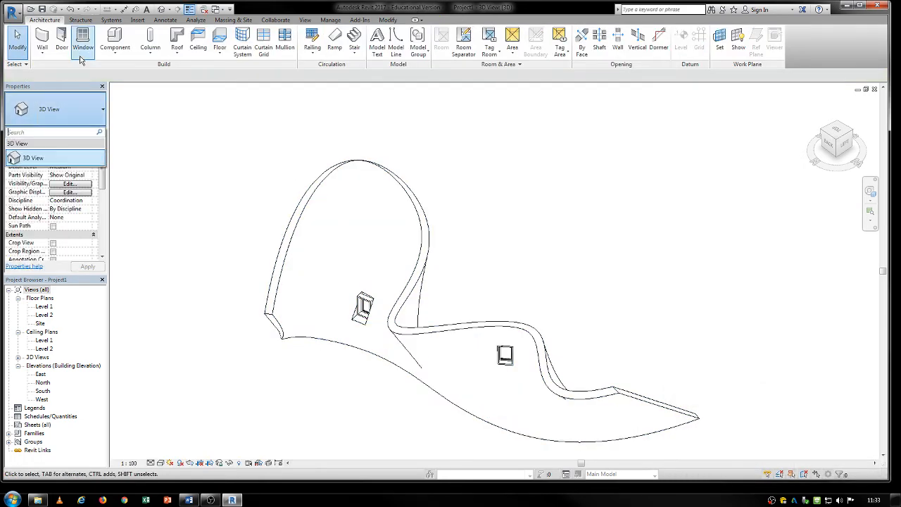
click(83, 42)
click(76, 118)
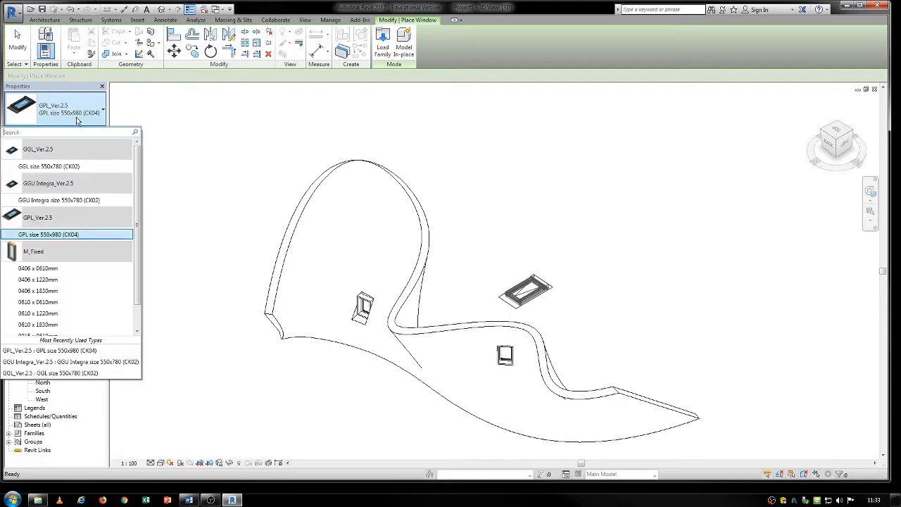
click(44, 166)
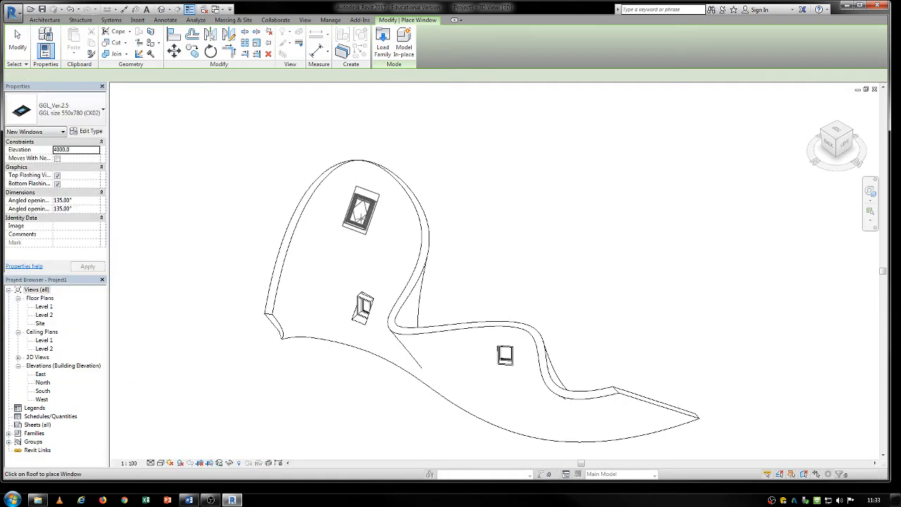
click(353, 274)
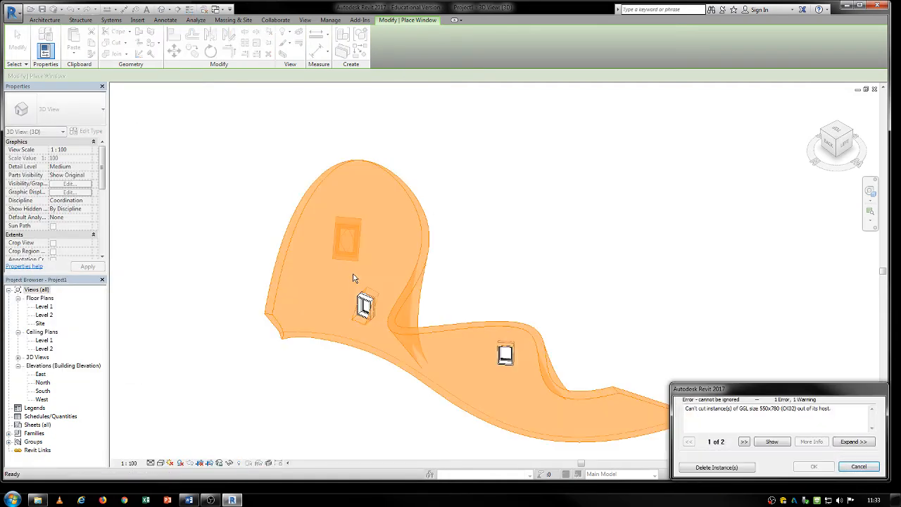
click(717, 467)
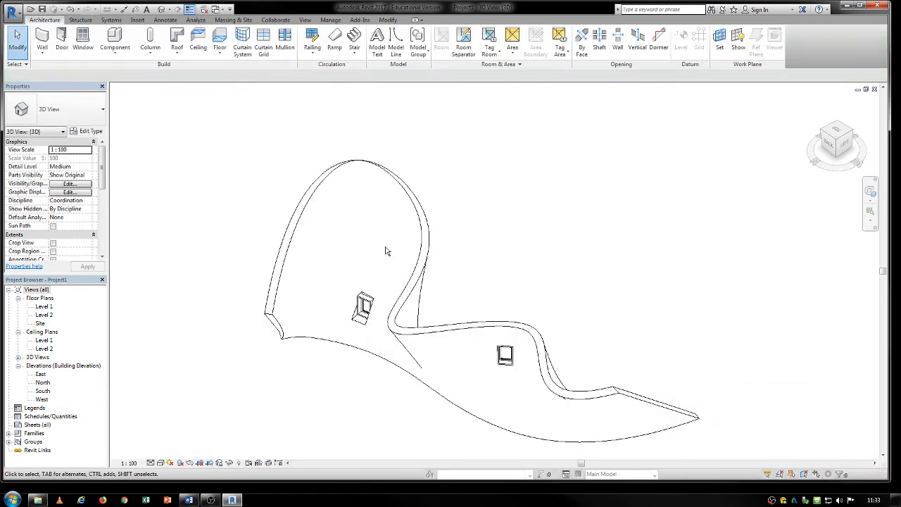
- Delete the two M_Fixed windows and the curved Generic - 200mm wall that hosts them
shift+middle_drag(386, 250, 451, 220)
click(459, 218)
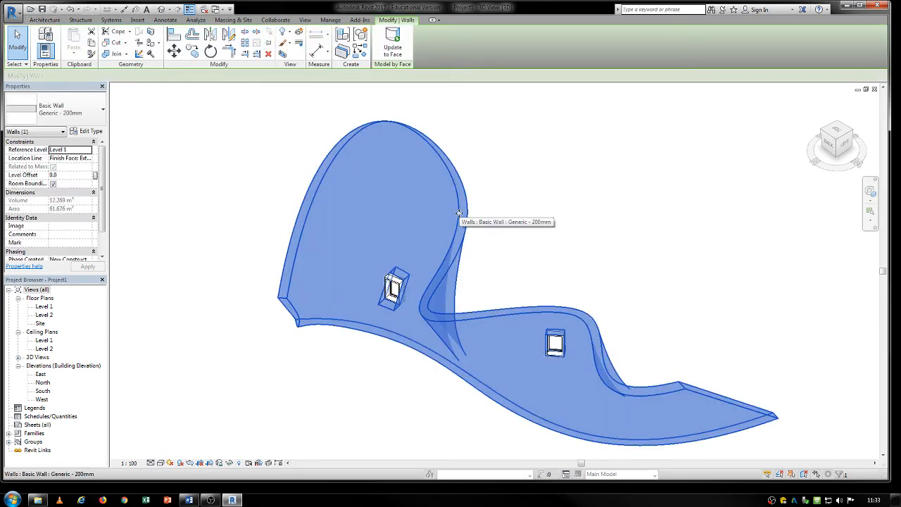
click(399, 283)
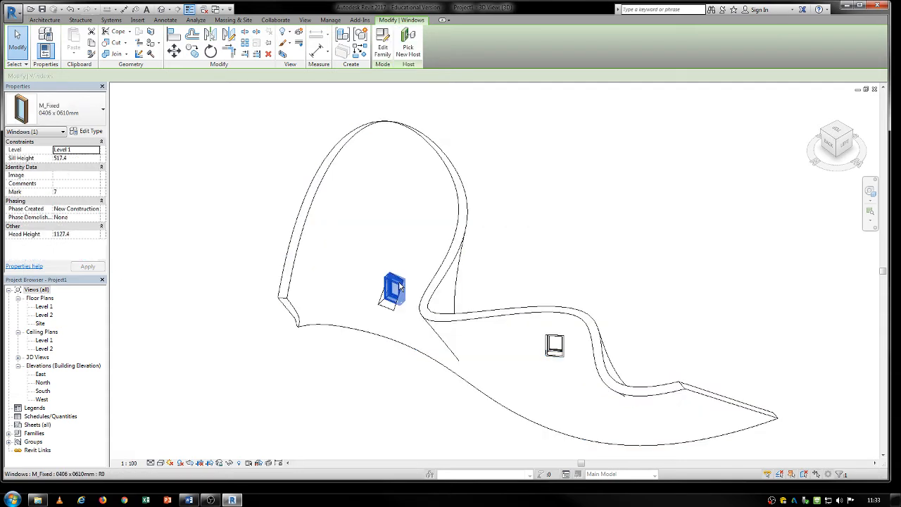
key(Escape)
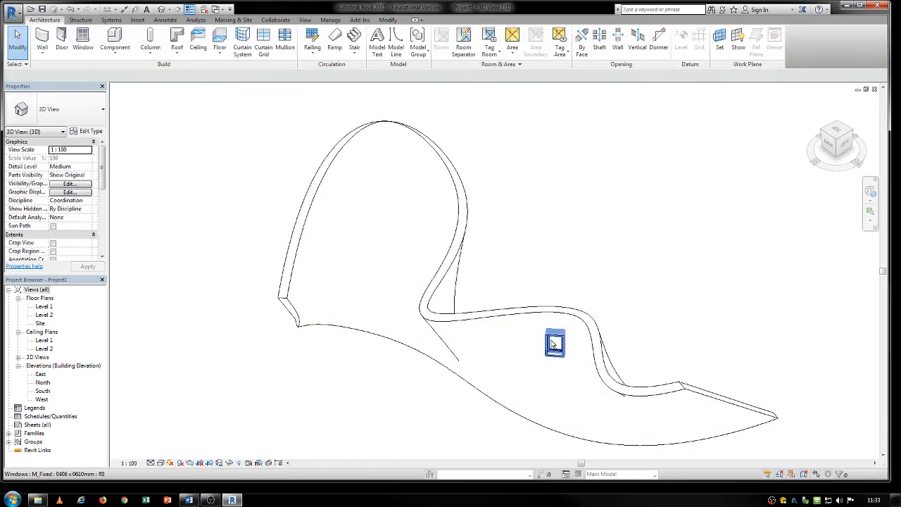
click(554, 345)
key(Delete)
click(456, 314)
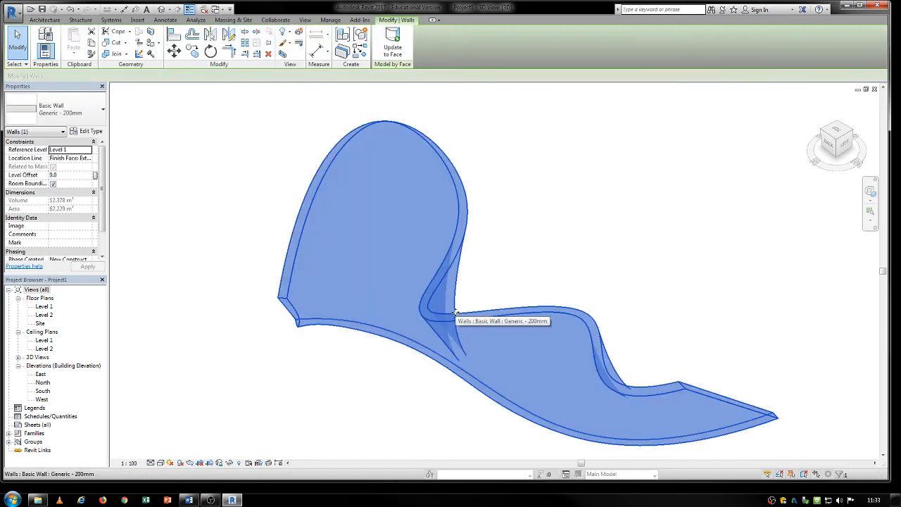
key(Delete)
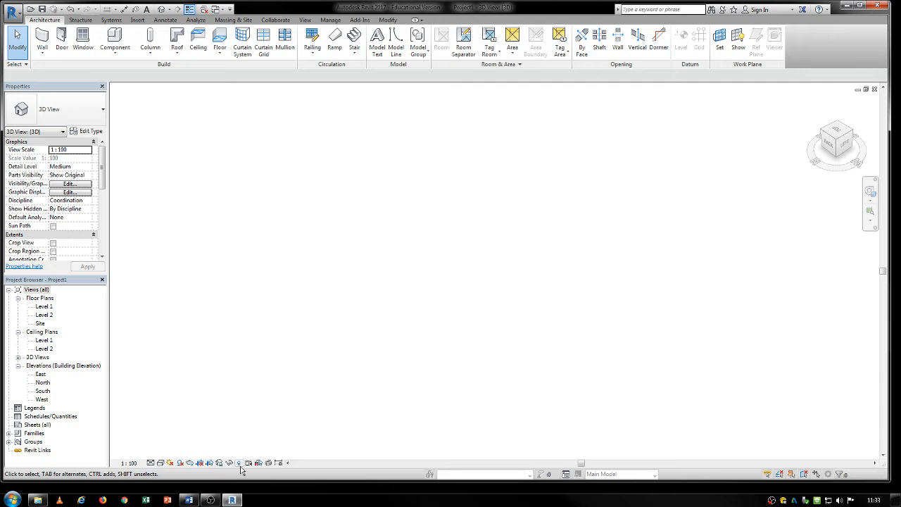
- Reveal the hidden elements, unhide the curved mass in the view, and leave the reveal mode
click(239, 463)
click(438, 298)
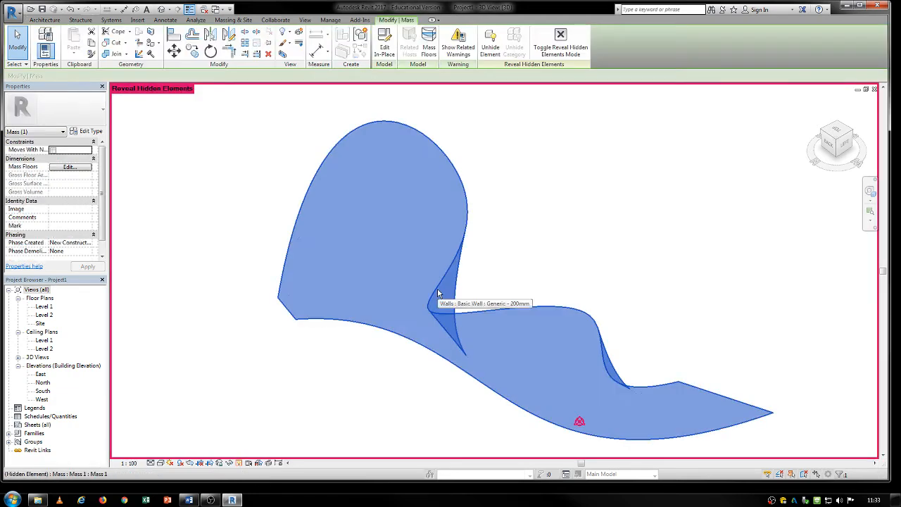
right_click(439, 297)
mouse_move(465, 126)
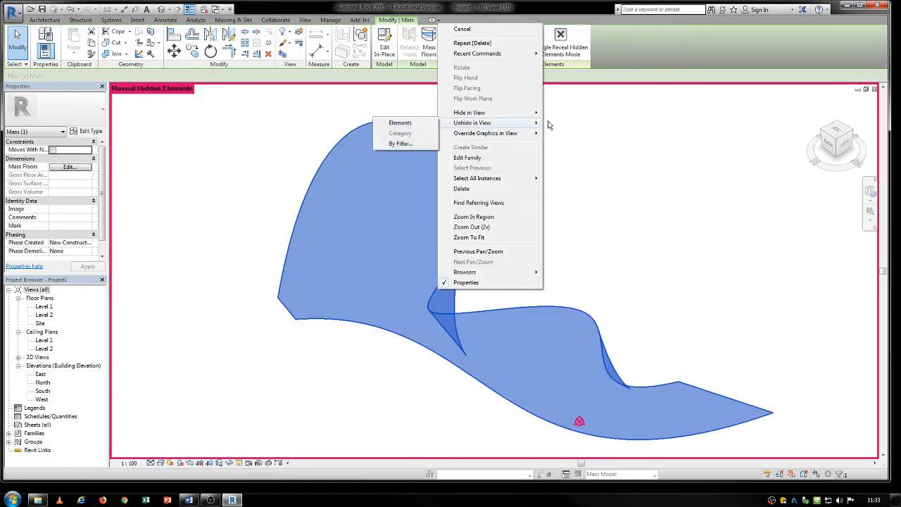
click(395, 125)
click(239, 462)
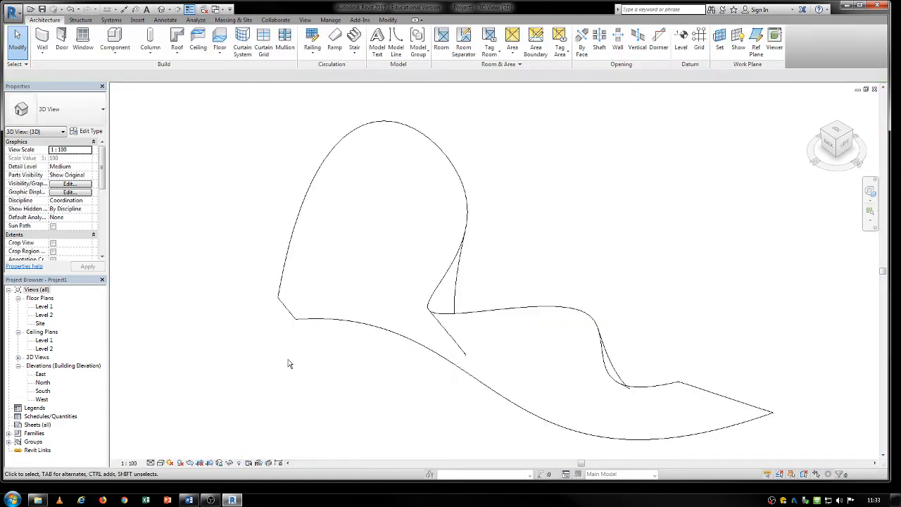
click(445, 317)
key(Escape)
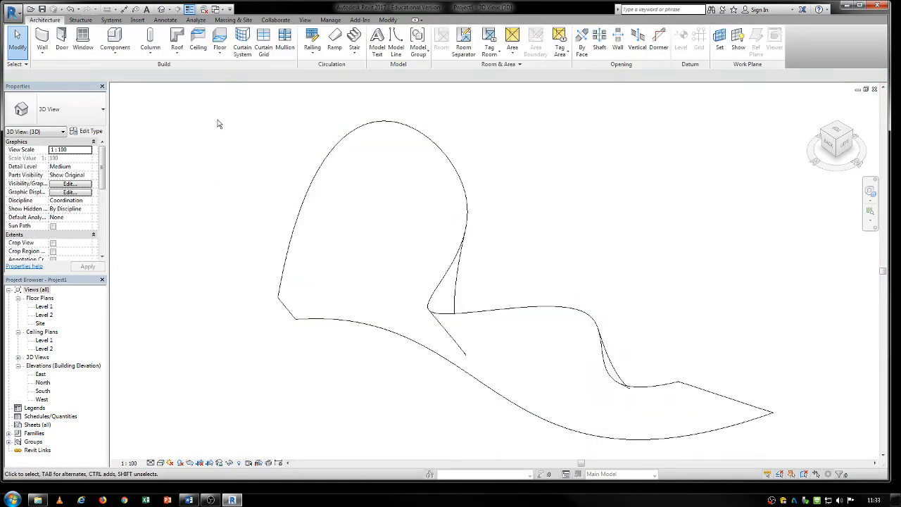
- Create a 1500 x 3000mm curtain system on the curved face of the mass
click(242, 43)
click(464, 183)
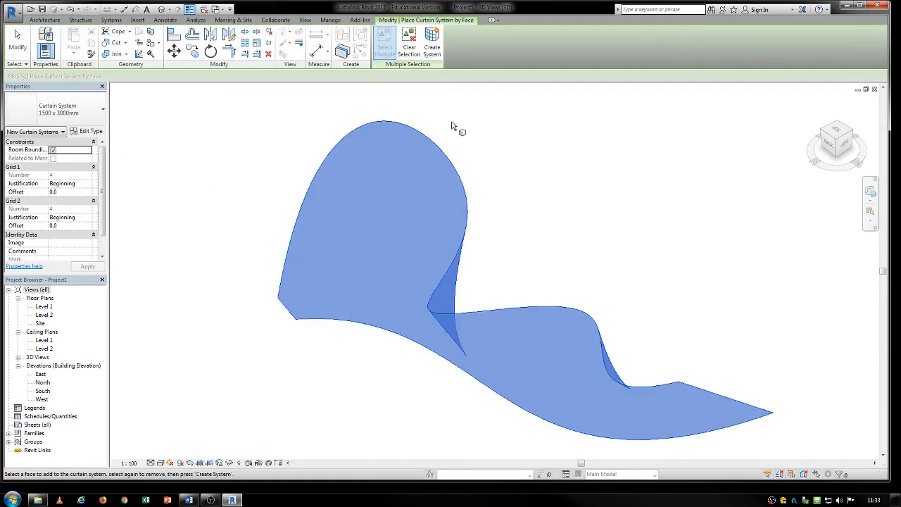
click(432, 46)
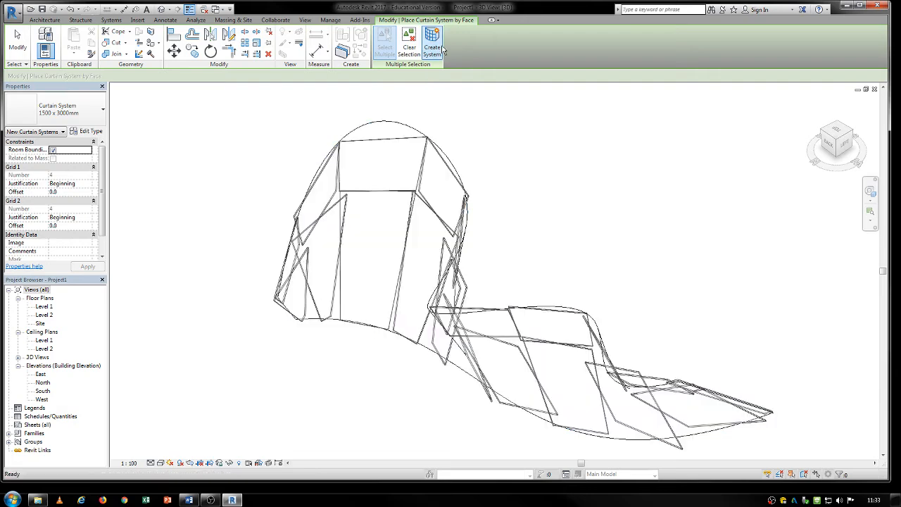
key(Escape)
- Set the curtain system type's Grid 1 and Grid 2 spacing to 300 mm each
click(390, 143)
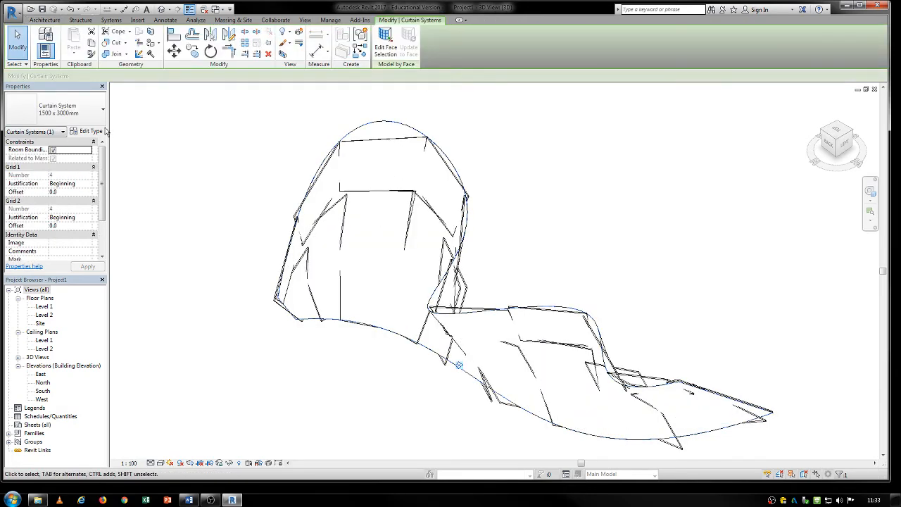
click(87, 131)
click(718, 192)
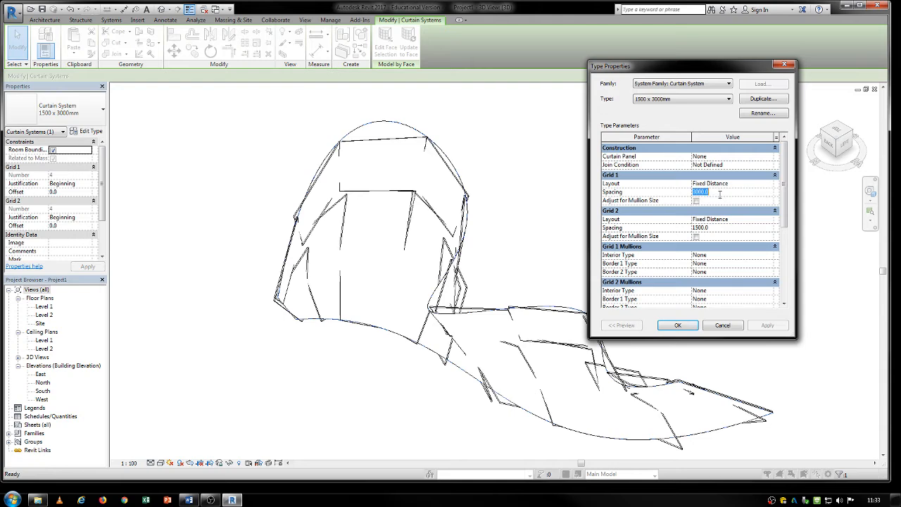
text(3)
click(715, 227)
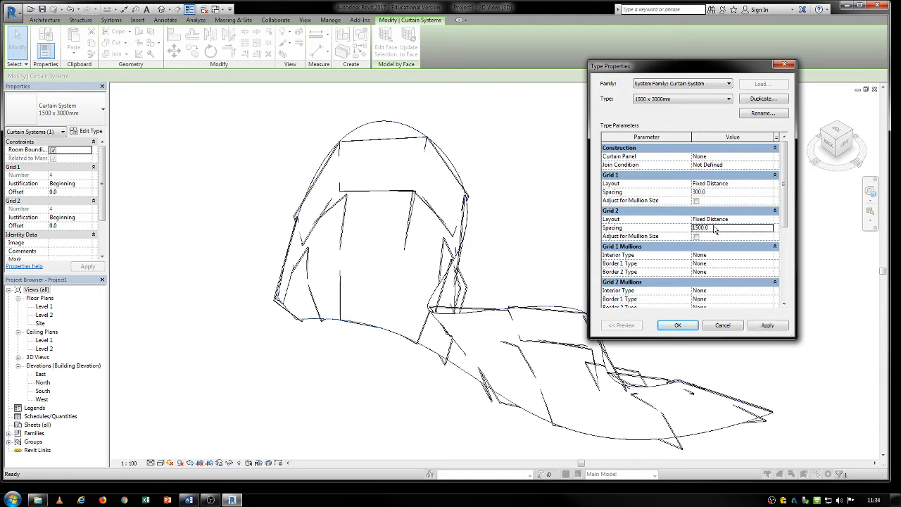
text(30)
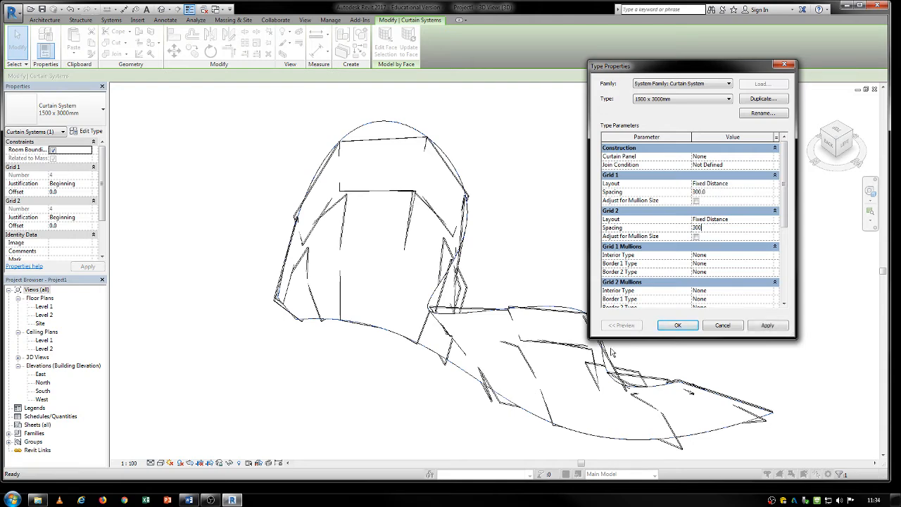
text(0)
click(673, 329)
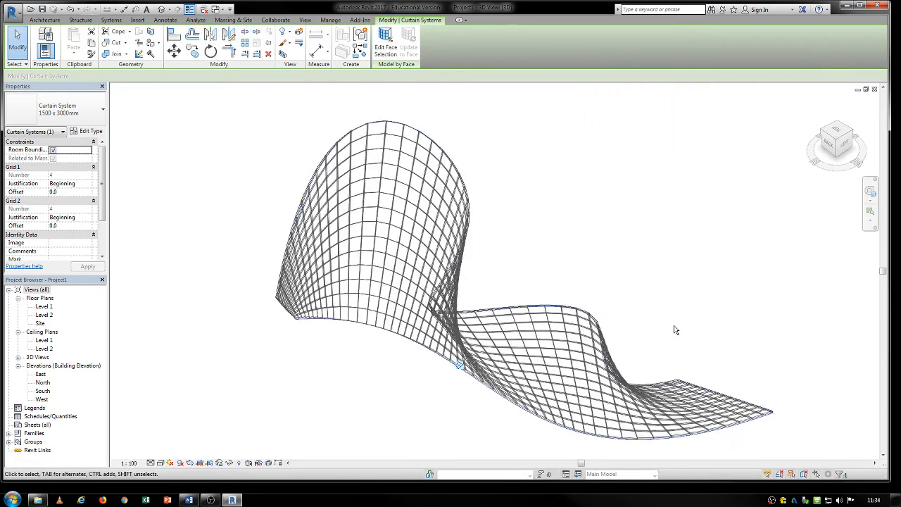
- Delete the curtain system and undo that deletion
scroll(445, 113, up, 4)
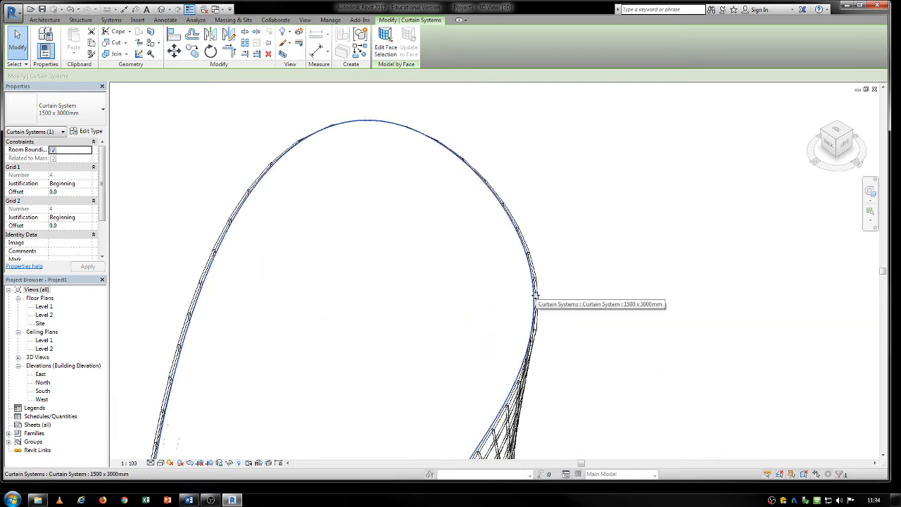
key(Delete)
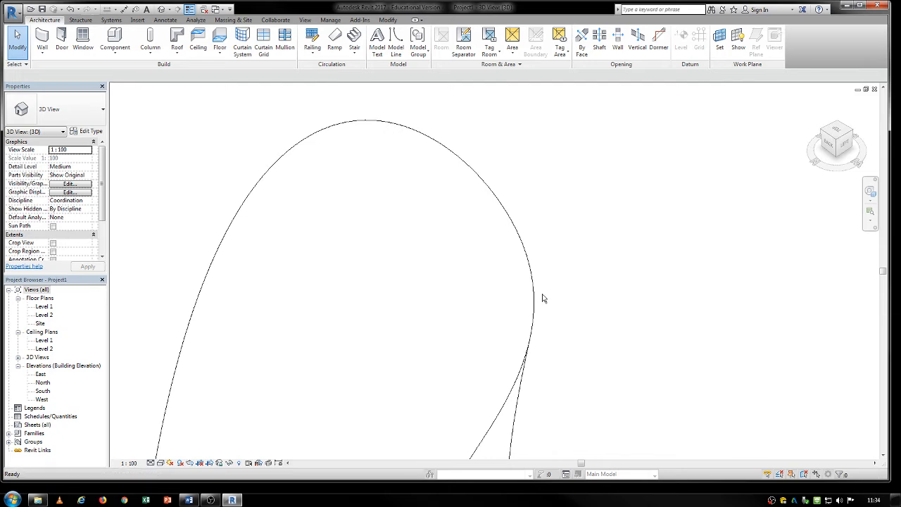
key(ctrl+z)
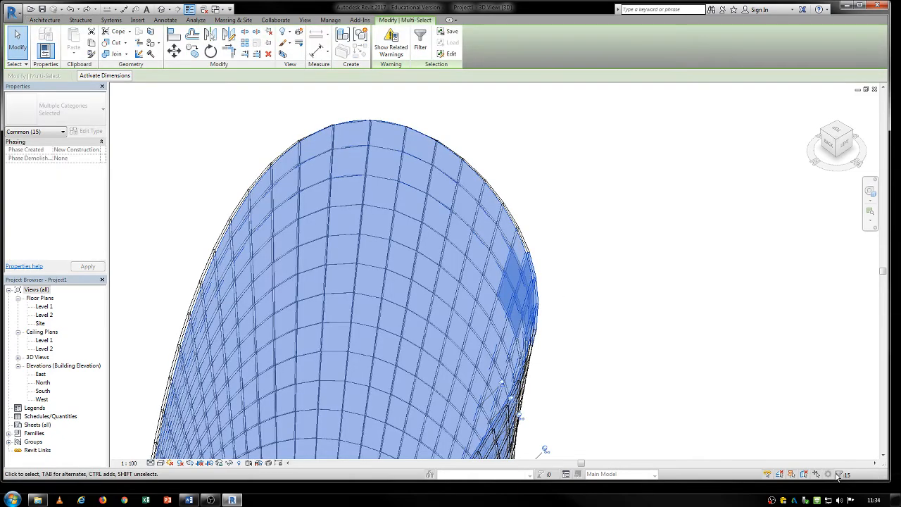
- Filter the selection down to the Mass category only and hide the mass in the view
click(839, 476)
click(506, 200)
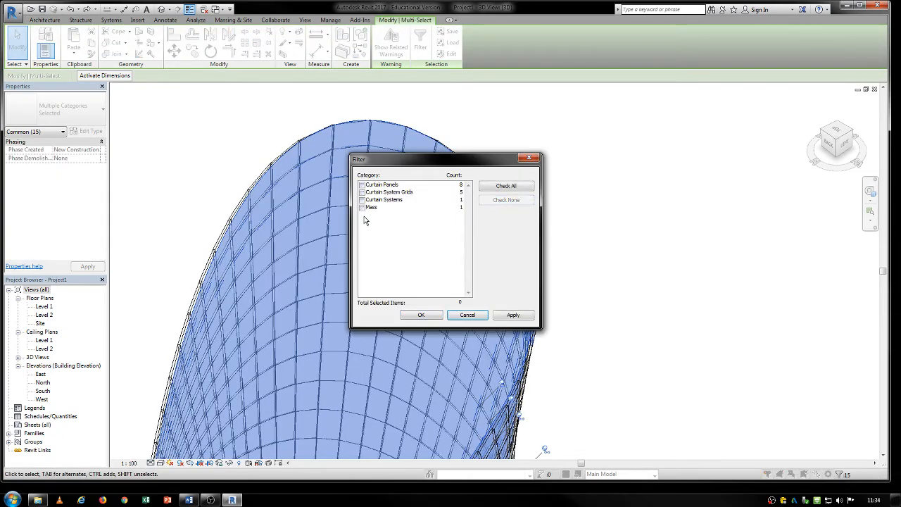
click(368, 209)
click(427, 316)
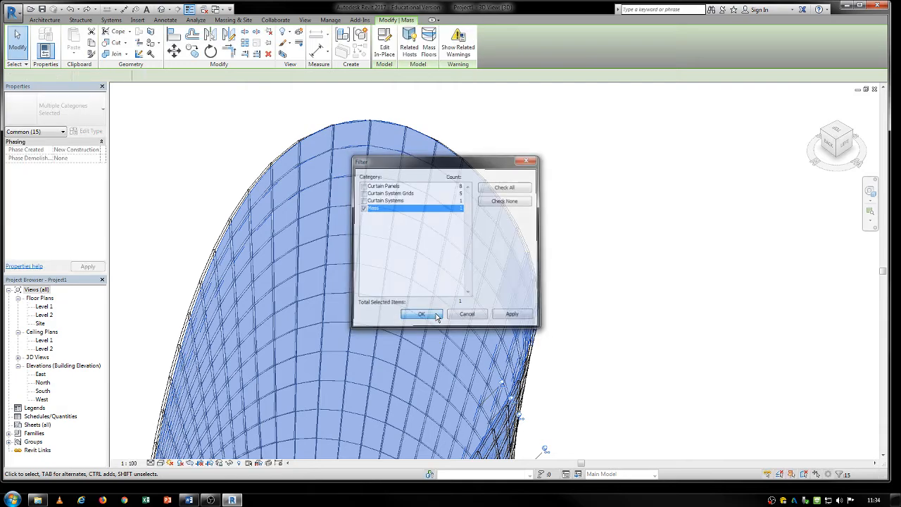
key(h)
- Examine the curtain system's grid layout over the curved surface from the back and at different distances
middle_drag(512, 308, 519, 291)
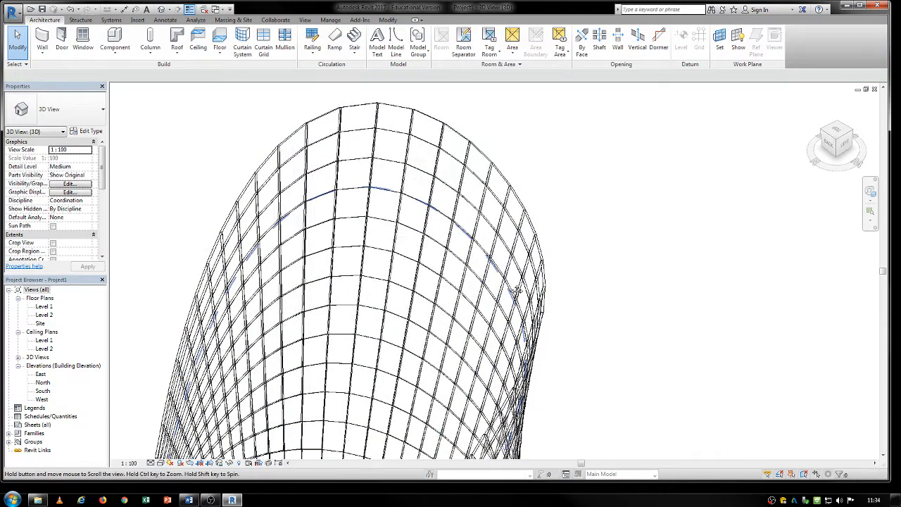
scroll(522, 282, down, 1)
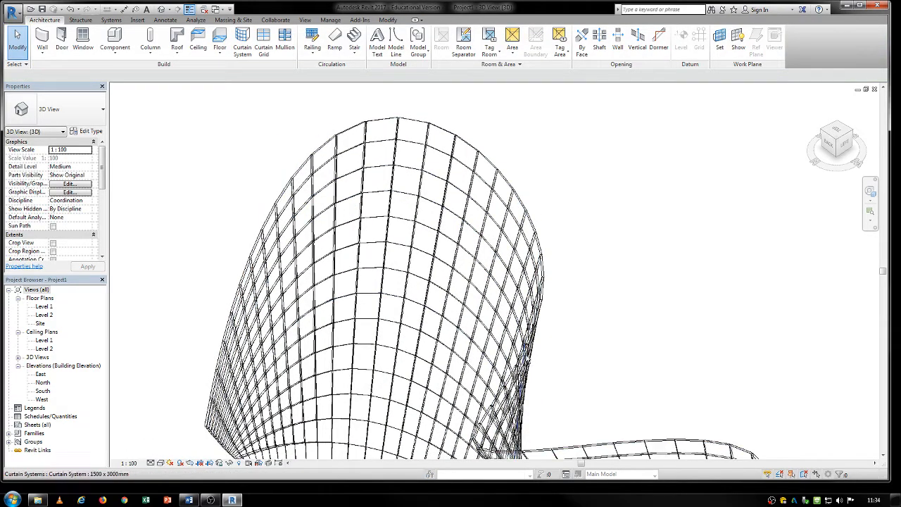
shift+middle_drag(450, 331, 574, 246)
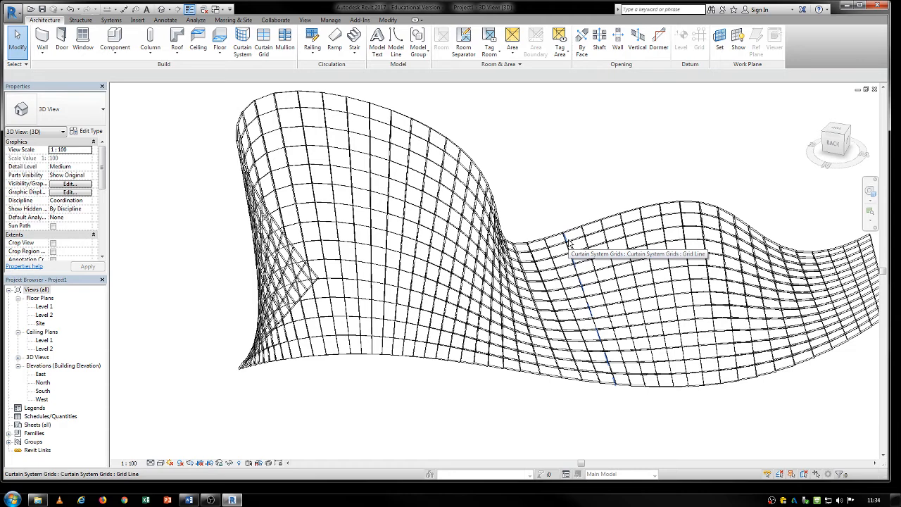
scroll(571, 245, down, 5)
click(576, 238)
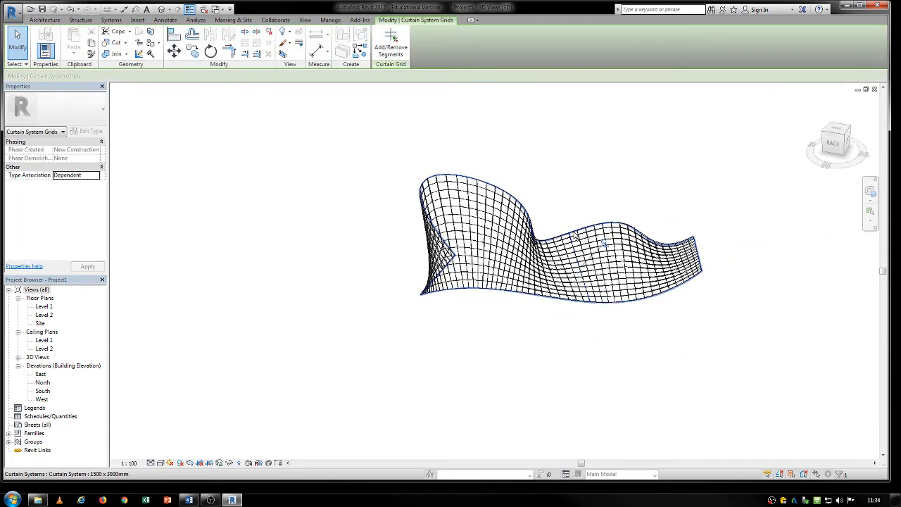
scroll(459, 236, up, 3)
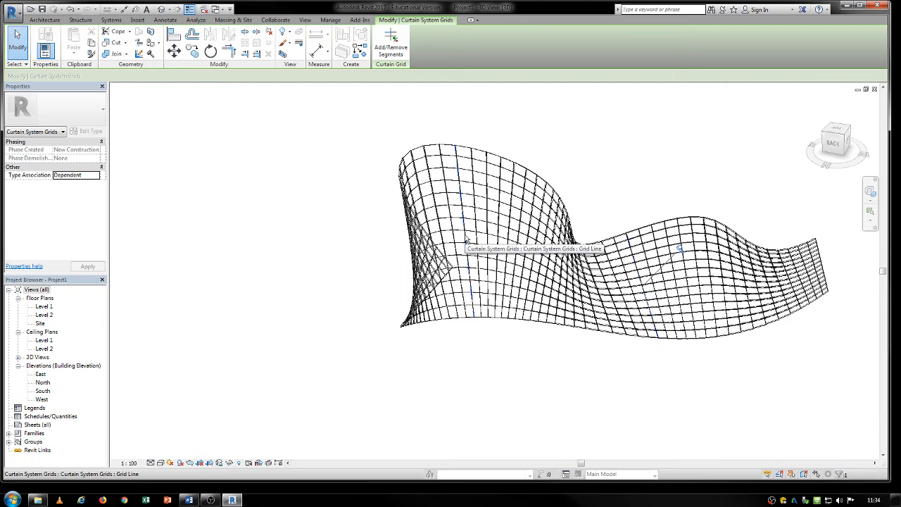
- Check which panel types are available for a single glazed panel of the curtain system
scroll(467, 241, up, 3)
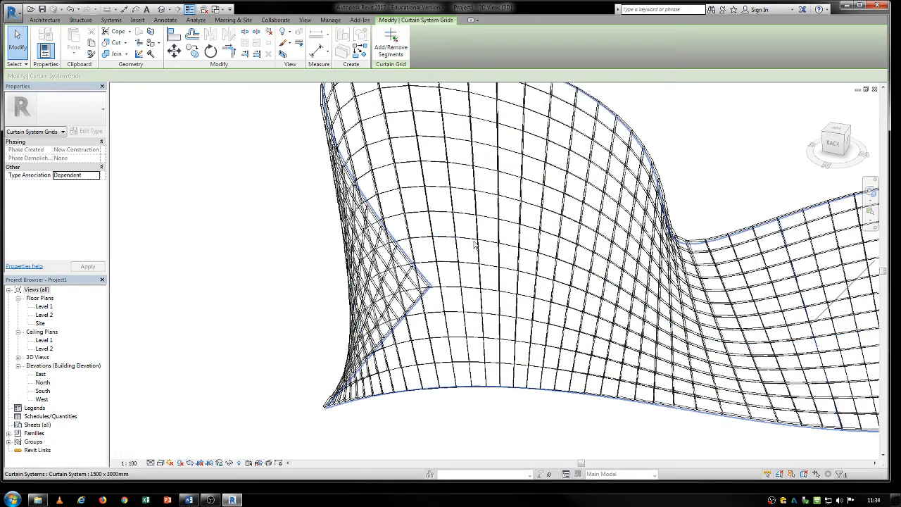
click(474, 244)
scroll(474, 241, up, 4)
scroll(473, 240, up, 2)
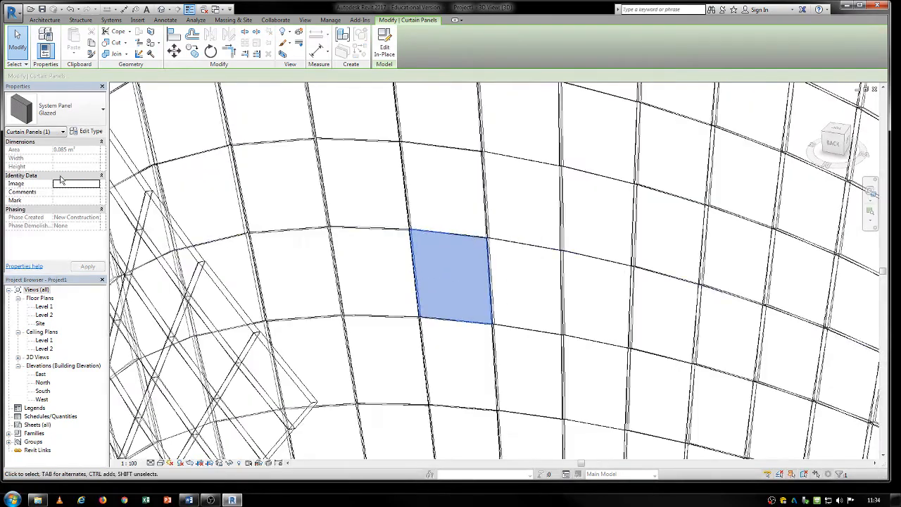
click(57, 110)
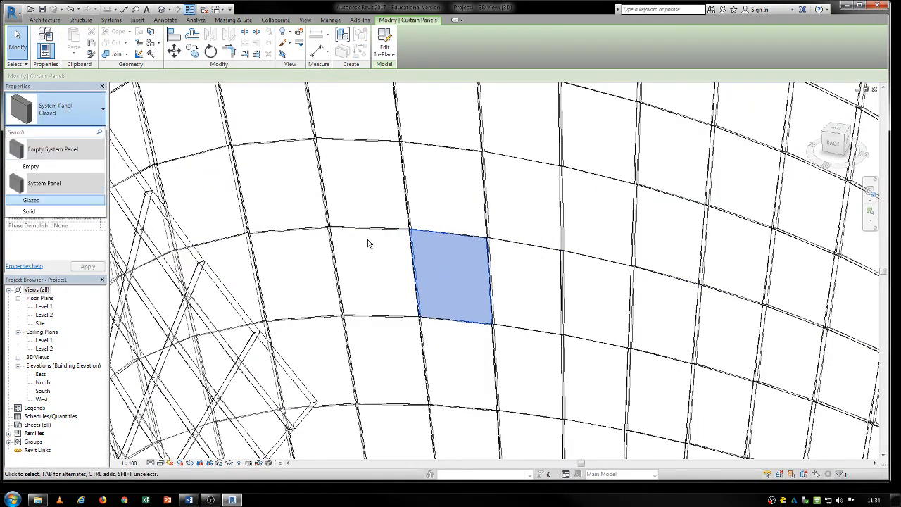
key(Escape)
key(Escape)
scroll(368, 241, down, 10)
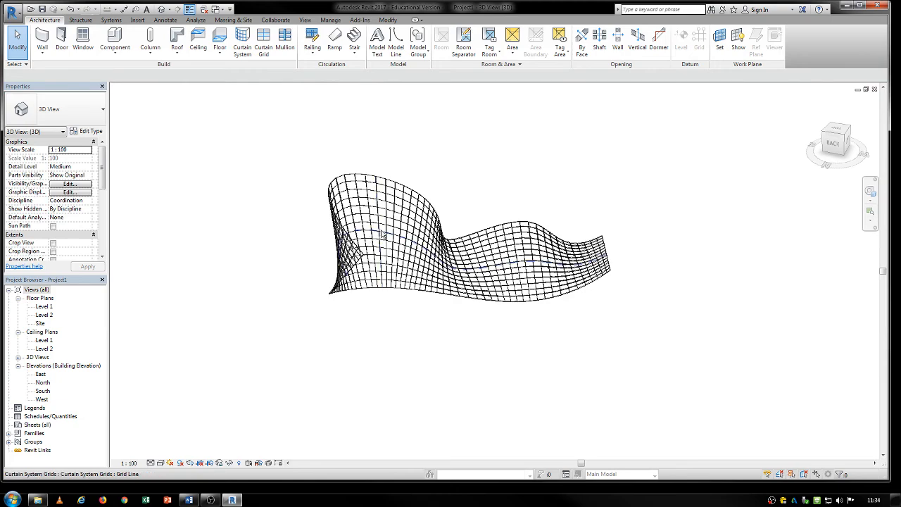
- Select all instances of the glazed system panel and change their type to Solid
scroll(381, 235, up, 5)
click(386, 238)
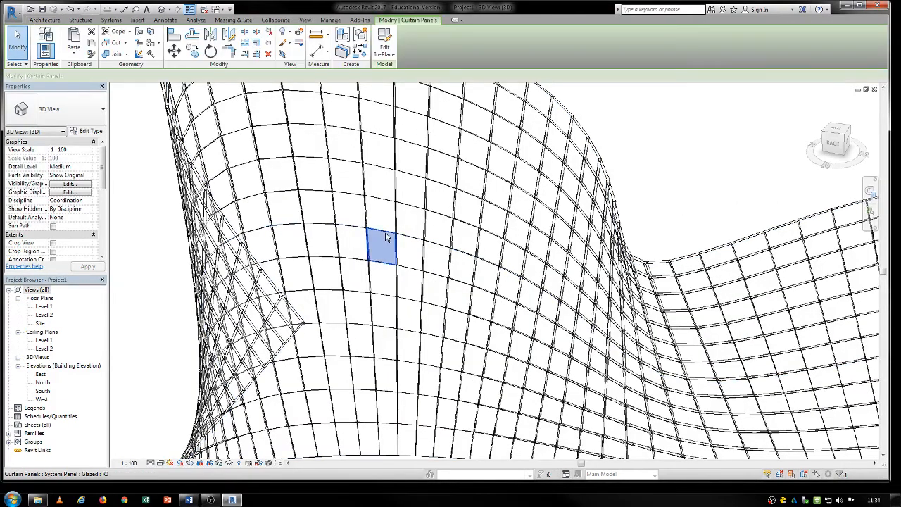
right_click(385, 237)
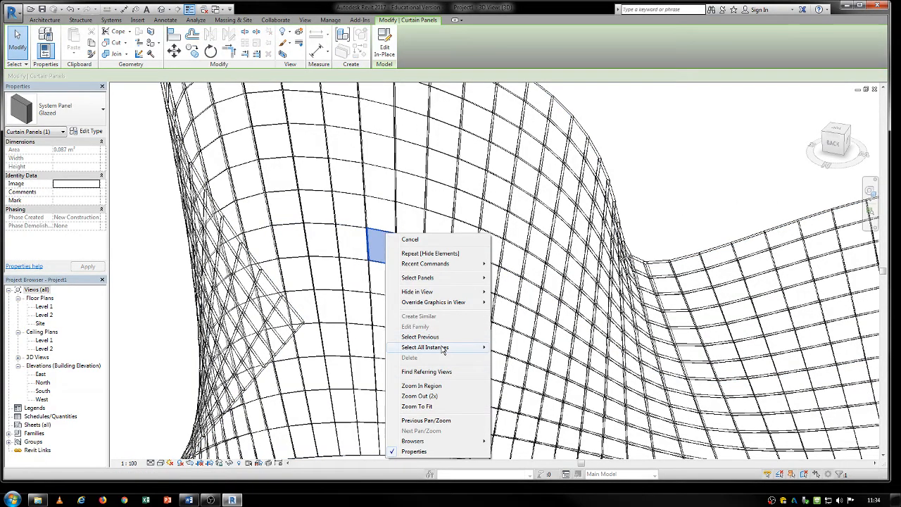
mouse_move(442, 350)
click(342, 358)
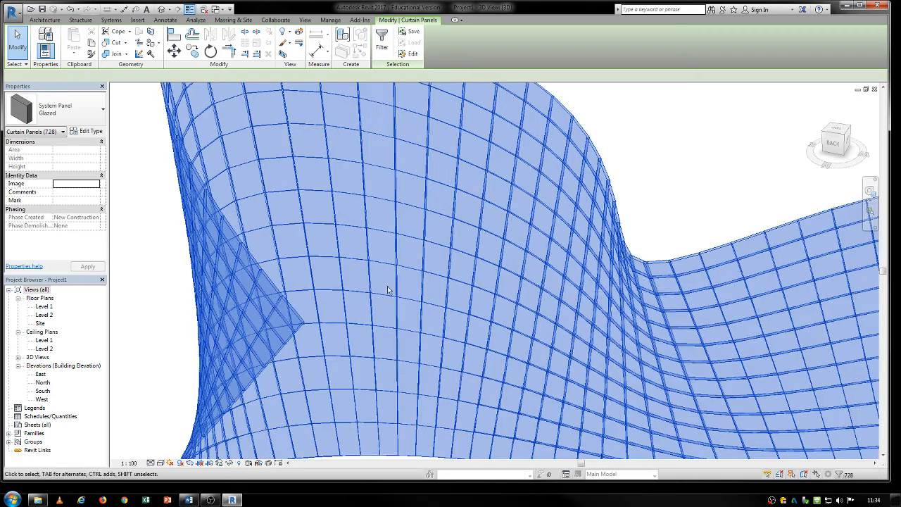
click(70, 105)
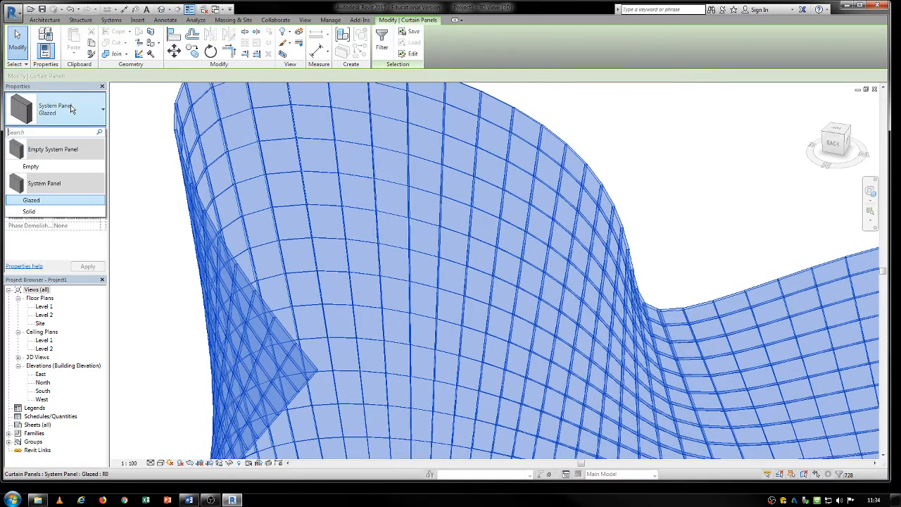
click(40, 215)
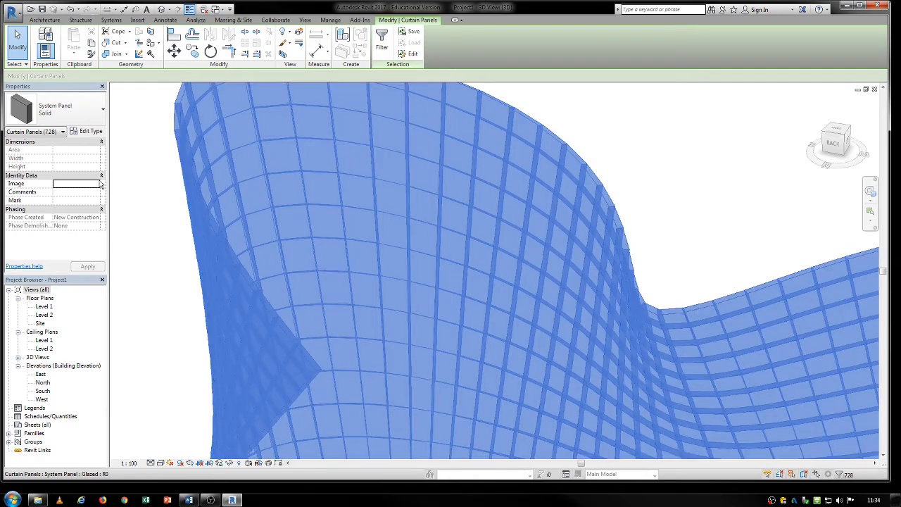
click(664, 165)
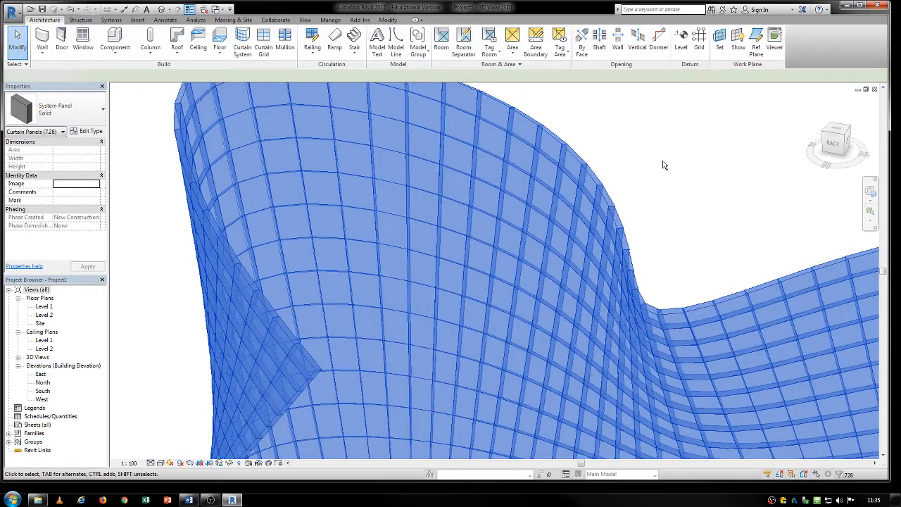
- Change four panels of the tall curved part to Glazed: two single ones and two stacked directly above each other
click(482, 221)
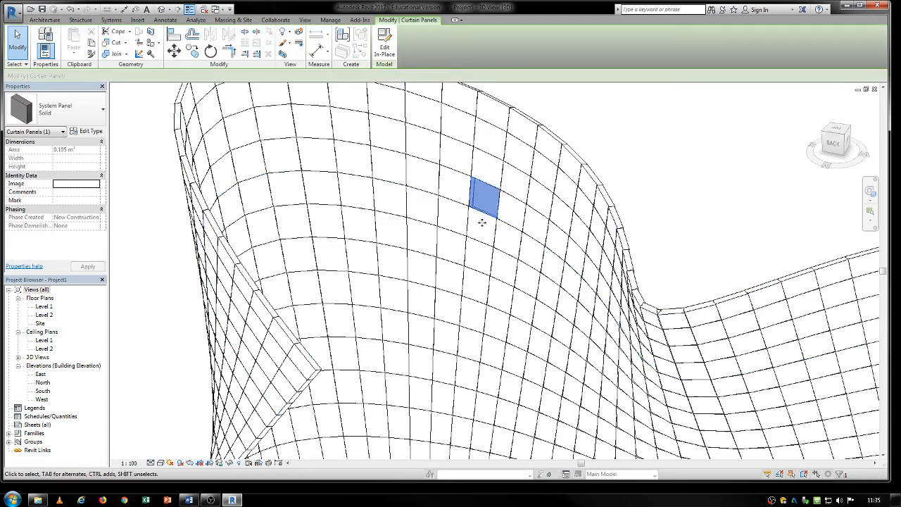
key(Tab)
key(Tab)
ctrl+click(404, 252)
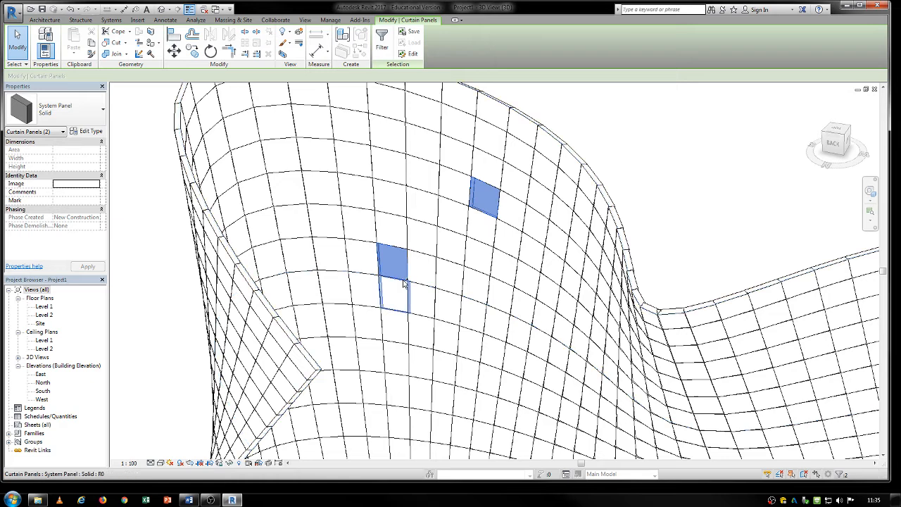
ctrl+click(403, 282)
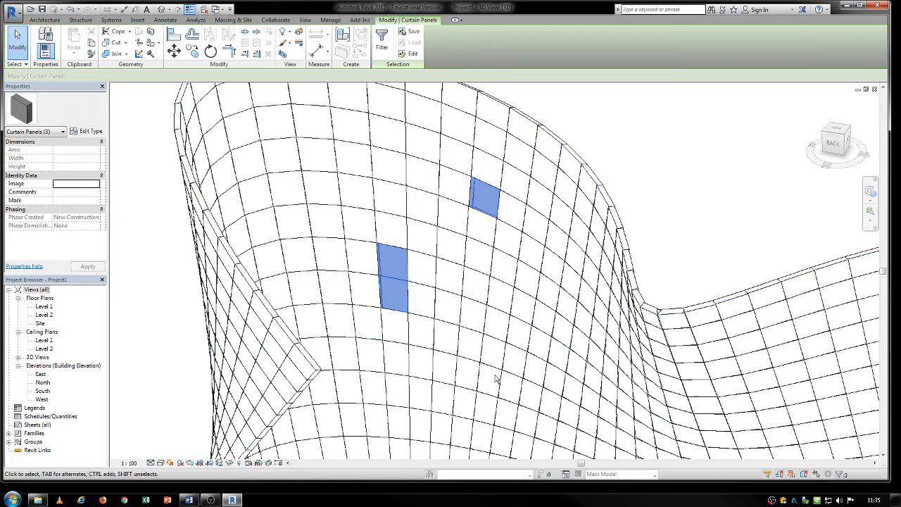
key(Tab)
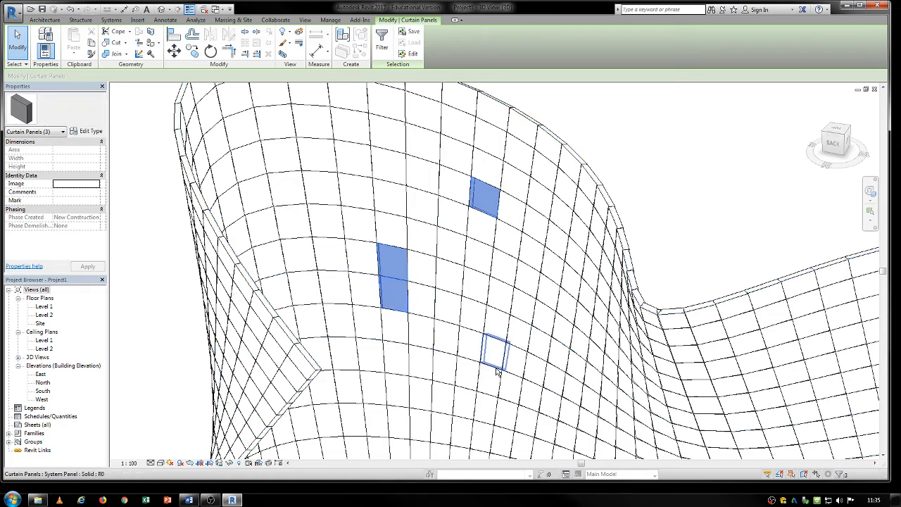
ctrl+click(496, 369)
click(87, 131)
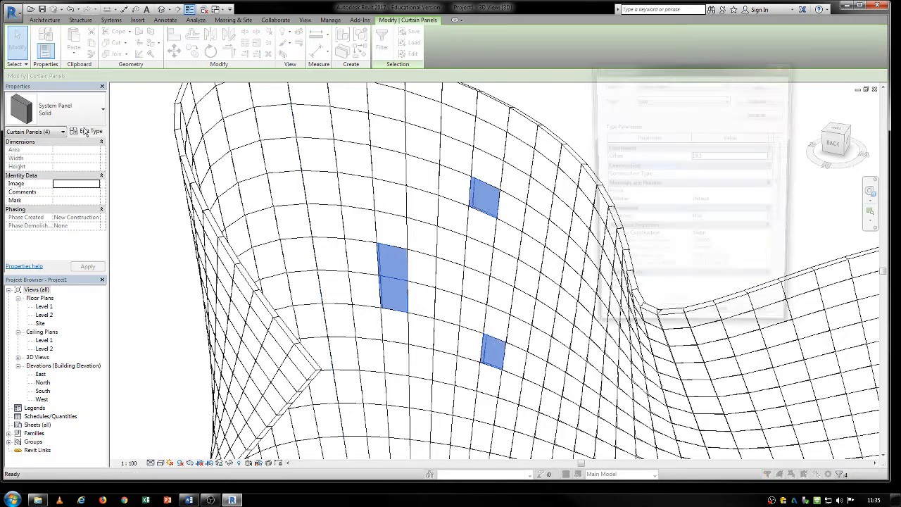
click(723, 326)
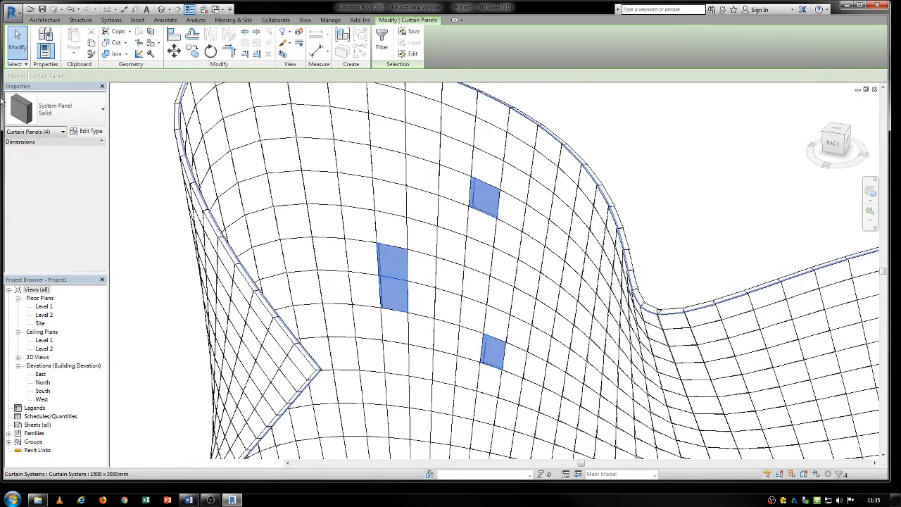
click(70, 114)
click(32, 200)
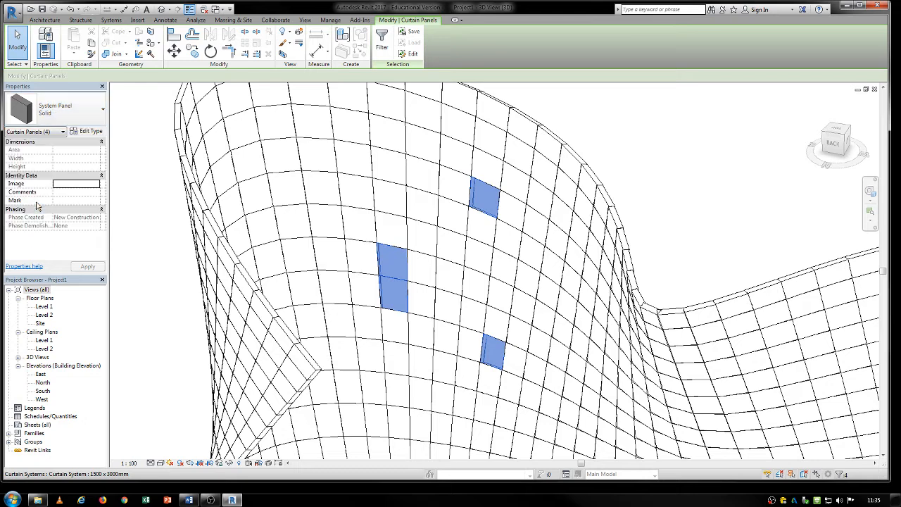
- Frame the upper single glazed panel on all four sides with 50mm x 150mm rectangular mullions placed by grid line segment
click(49, 22)
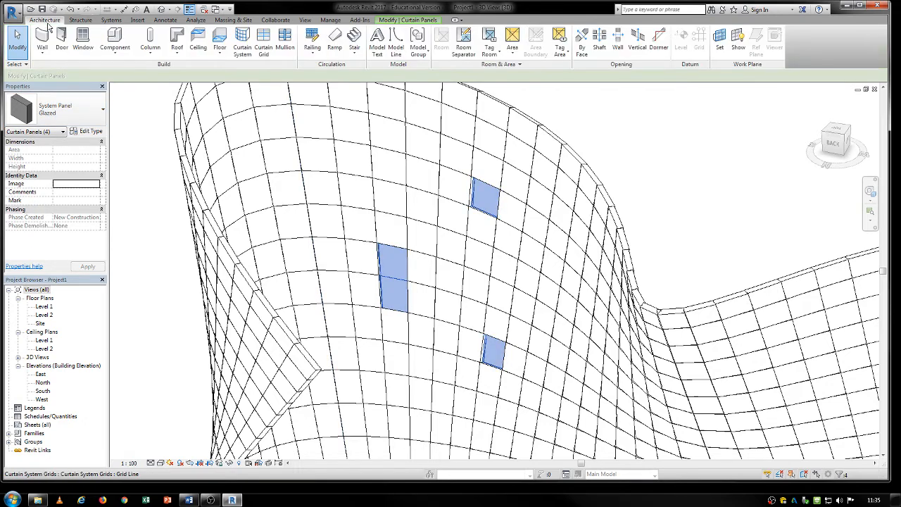
click(285, 42)
scroll(473, 199, up, 3)
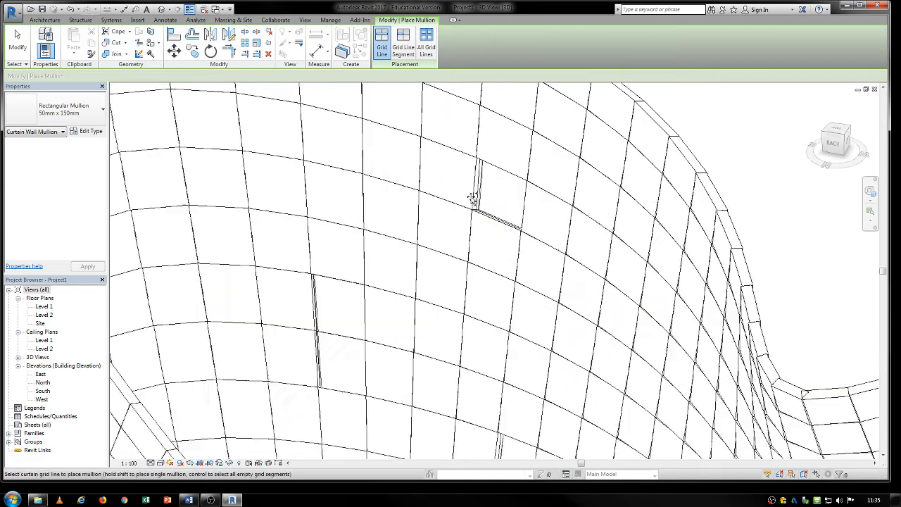
scroll(473, 199, up, 1)
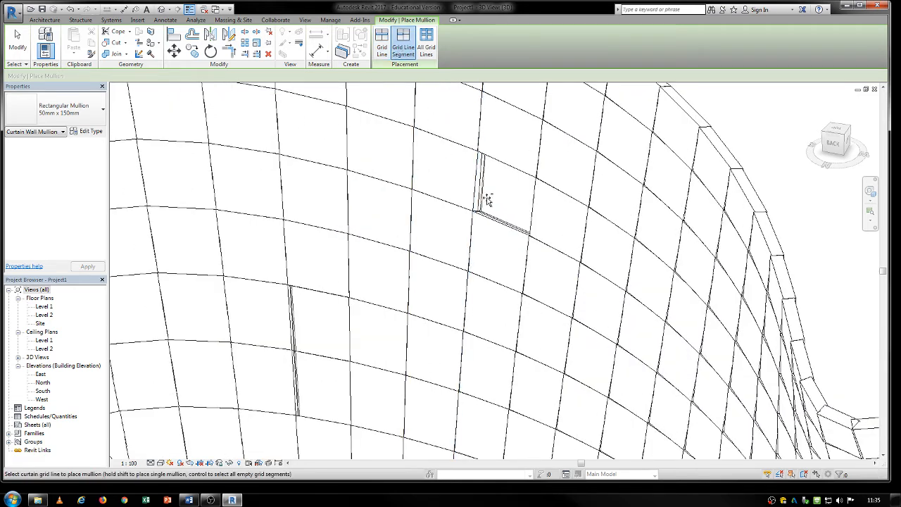
click(485, 199)
click(498, 221)
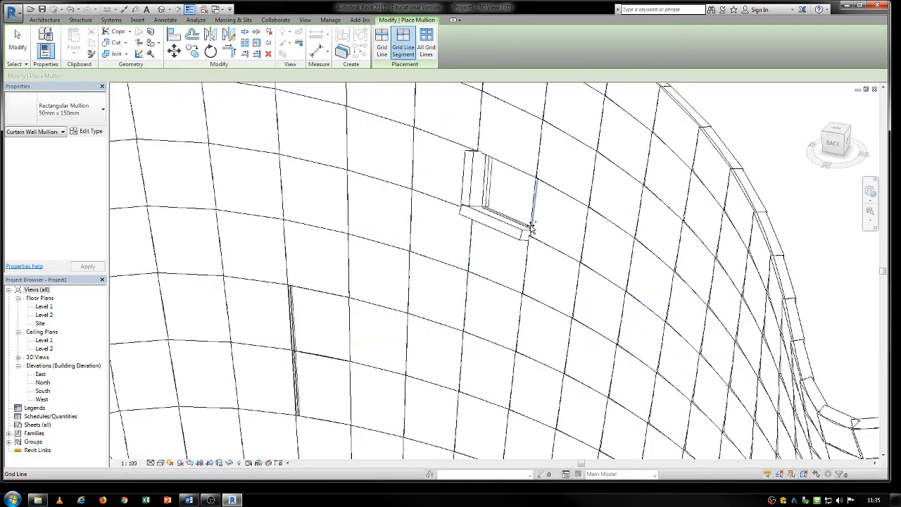
click(527, 201)
click(512, 168)
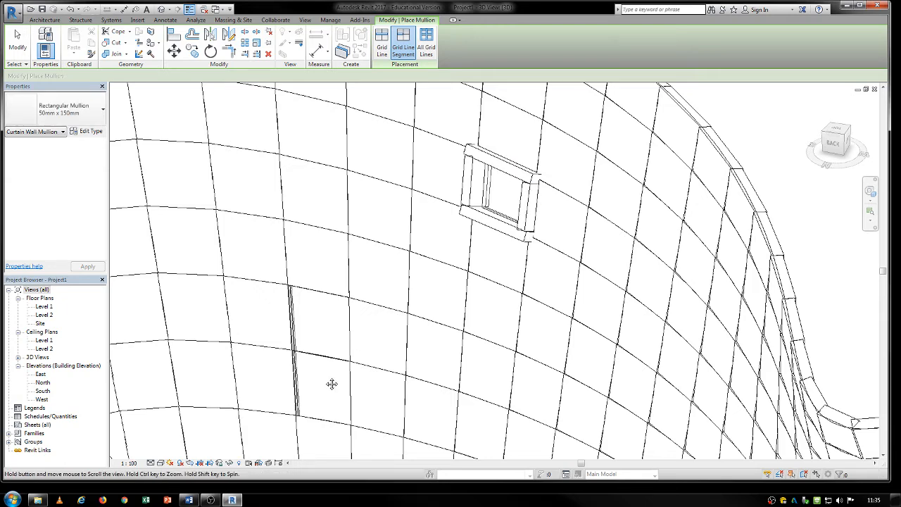
- Place 50mm x 150mm rectangular mullions around the outer edges of the two stacked glazed panels, leaving their shared grid line without one
shift+middle_drag(331, 383, 422, 321)
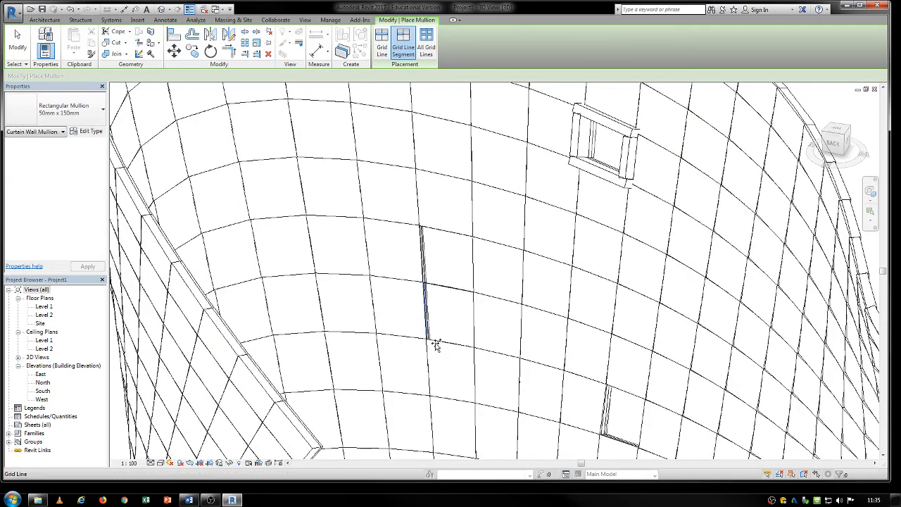
click(461, 342)
click(473, 317)
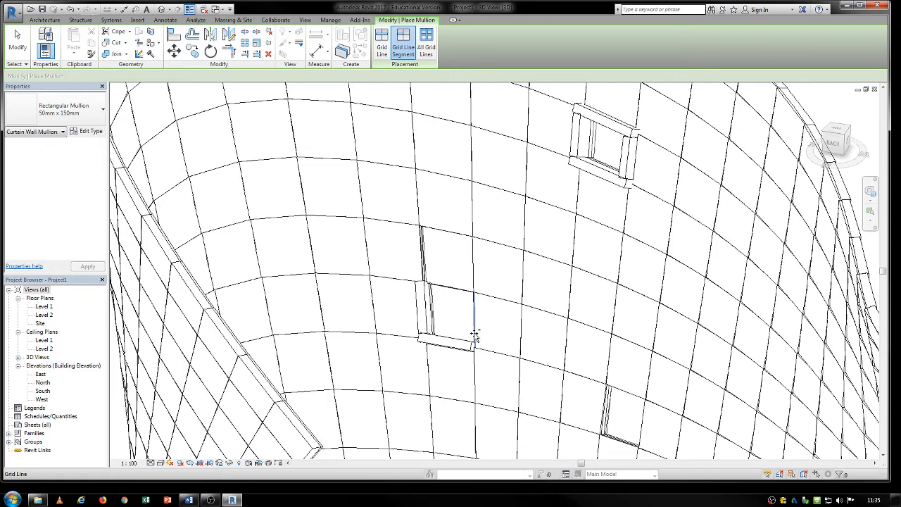
click(476, 273)
click(433, 229)
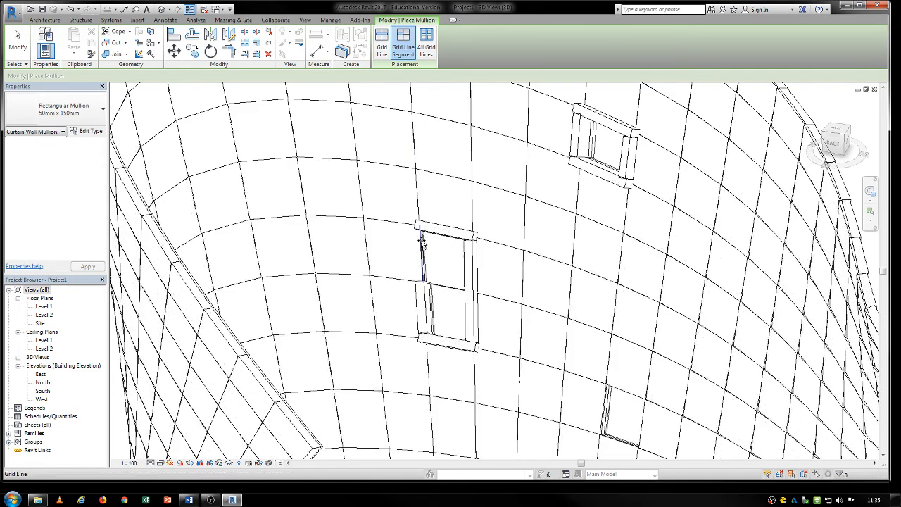
- Frame the lower single glazed panel with 50mm x 150mm rectangular mullions on its four grid line segments and end mullion placement
middle_drag(518, 415, 412, 332)
scroll(483, 327, up, 1)
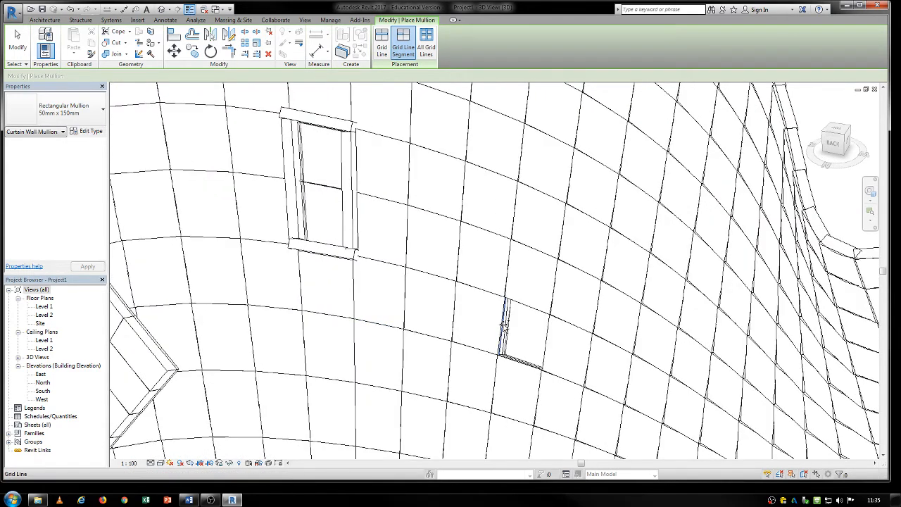
click(505, 327)
click(518, 363)
click(547, 353)
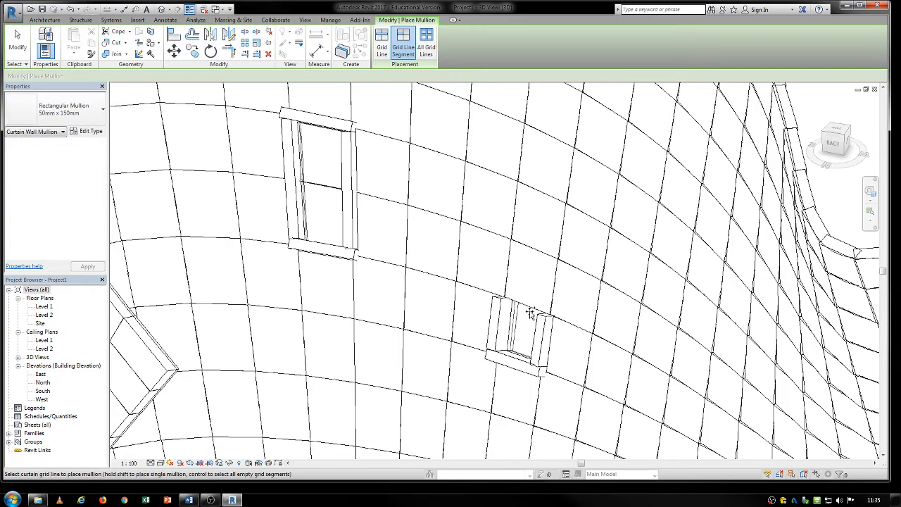
click(529, 309)
scroll(529, 310, down, 6)
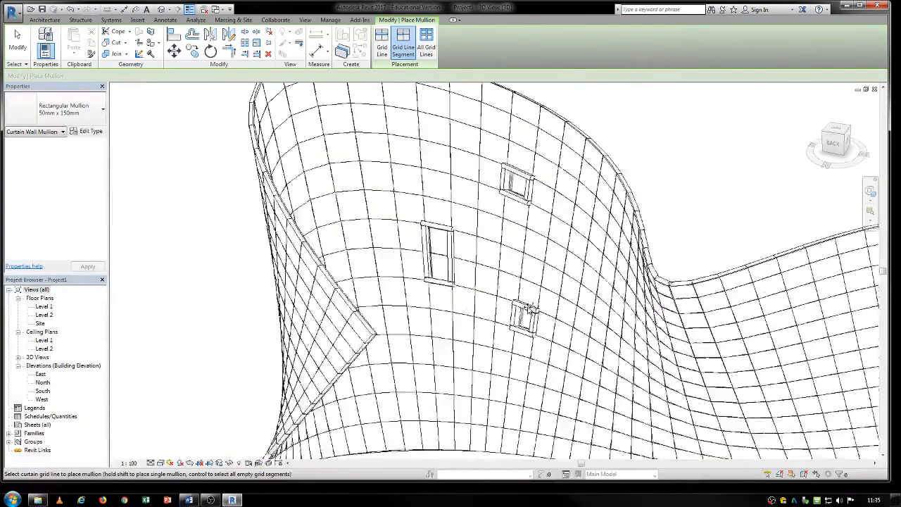
key(Escape)
- Set the visual style of the 3D view to Shaded
shift+middle_drag(479, 346, 581, 302)
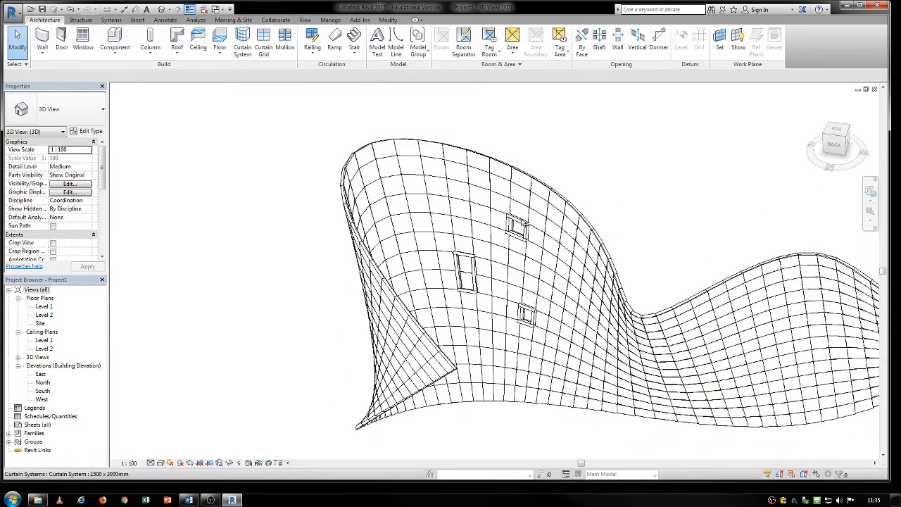
shift+middle_drag(556, 232, 548, 305)
click(161, 463)
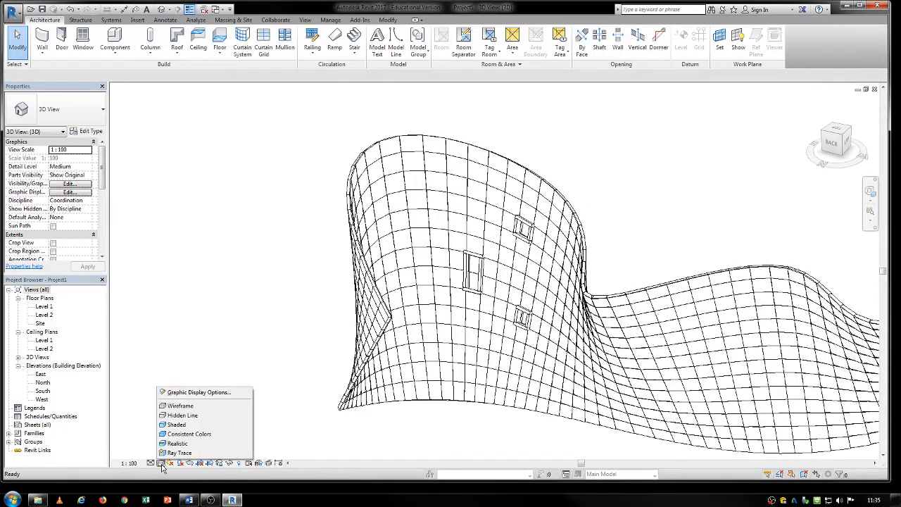
click(178, 426)
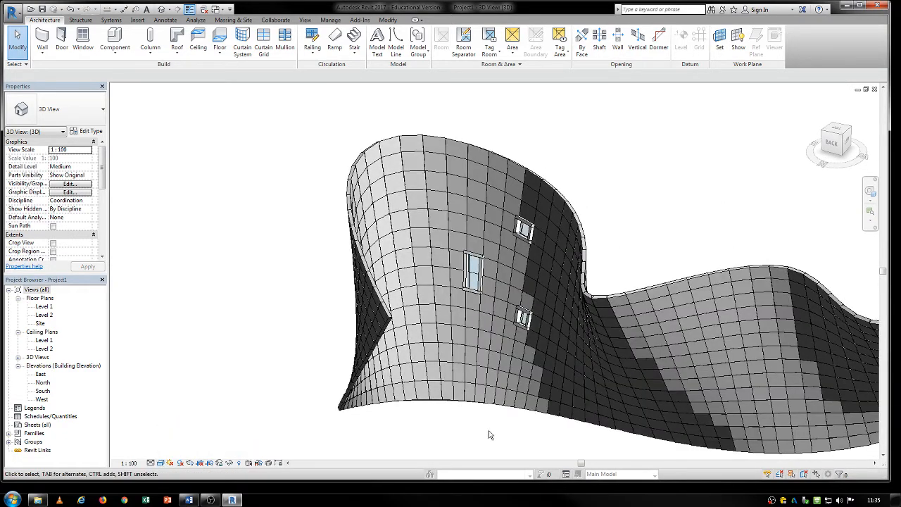
- Examine the shaded curved shell and its mullion-framed glazed openings up close and from a higher angle
mouse_move(504, 432)
shift+middle_down()
mouse_move(539, 362)
mouse_move(500, 401)
mouse_move(506, 428)
shift+middle_up()
scroll(536, 360, up, 2)
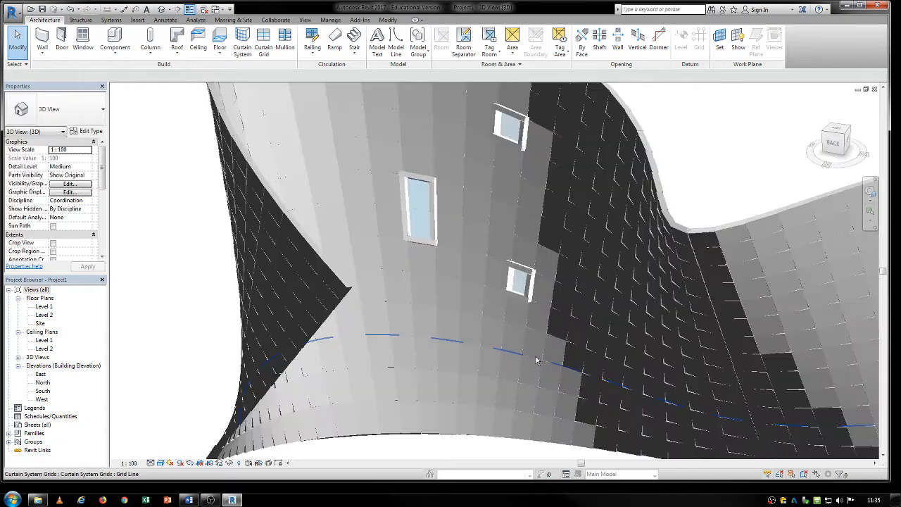
shift+middle_drag(569, 305, 577, 389)
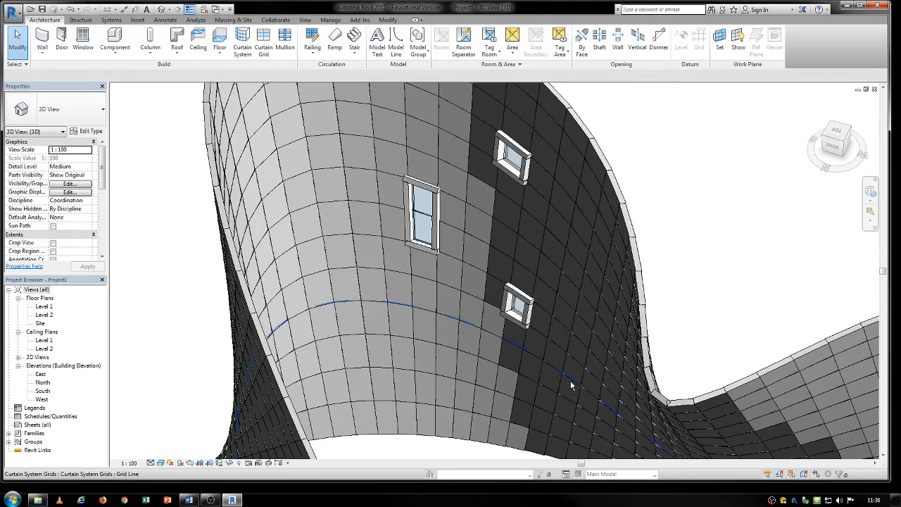
scroll(571, 381, down, 3)
right_click(570, 381)
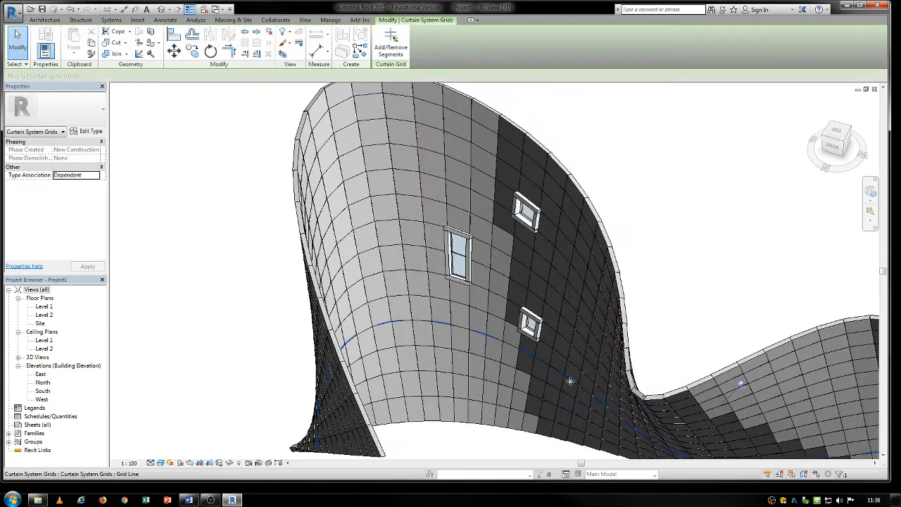
click(737, 181)
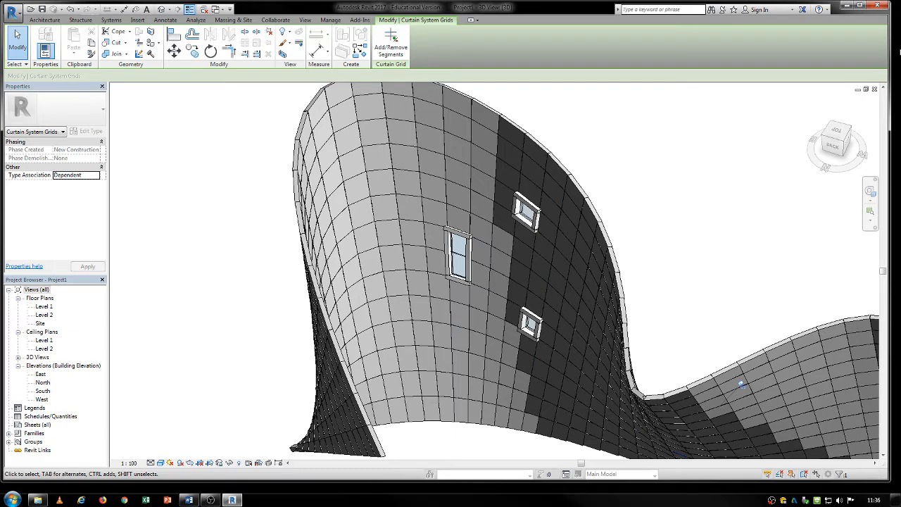
- Delete the whole curved curtain system, including its panels and mullion-framed glazed openings, from the 3D view
shift+middle_drag(570, 292, 481, 282)
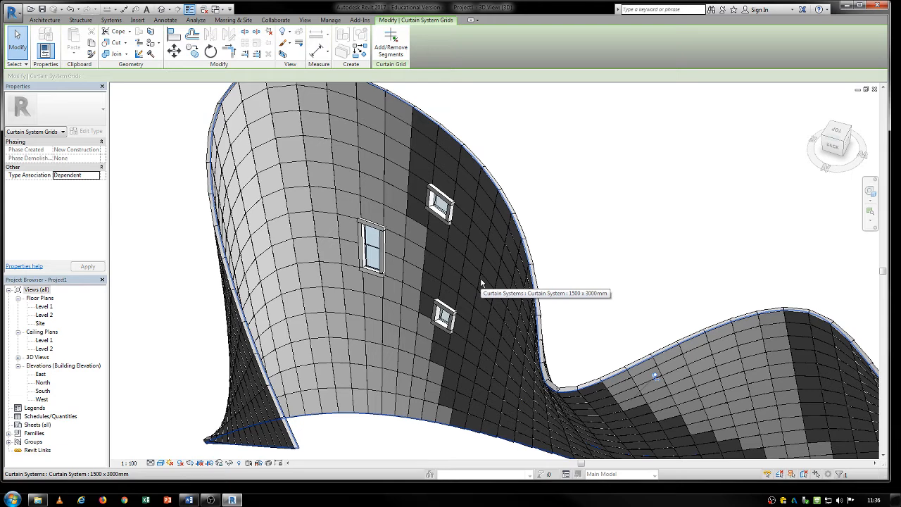
middle_drag(539, 240, 512, 198)
scroll(529, 198, down, 2)
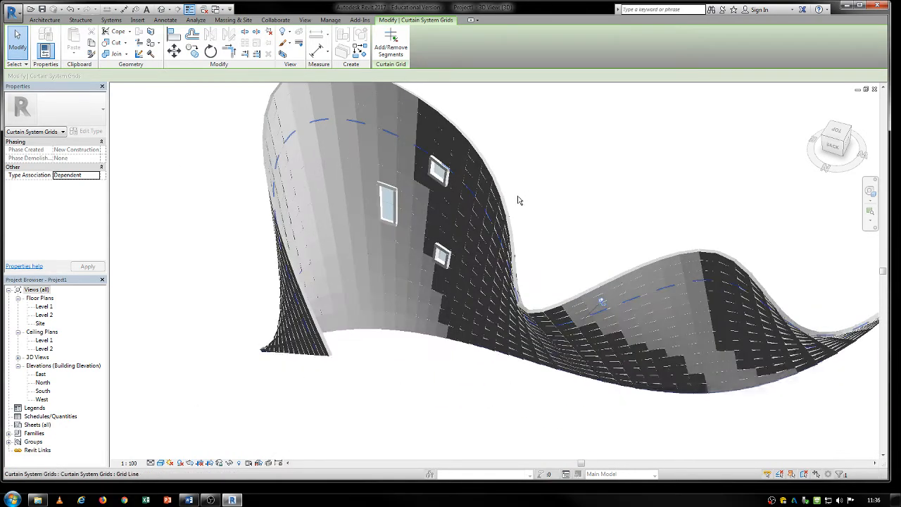
middle_drag(557, 232, 555, 275)
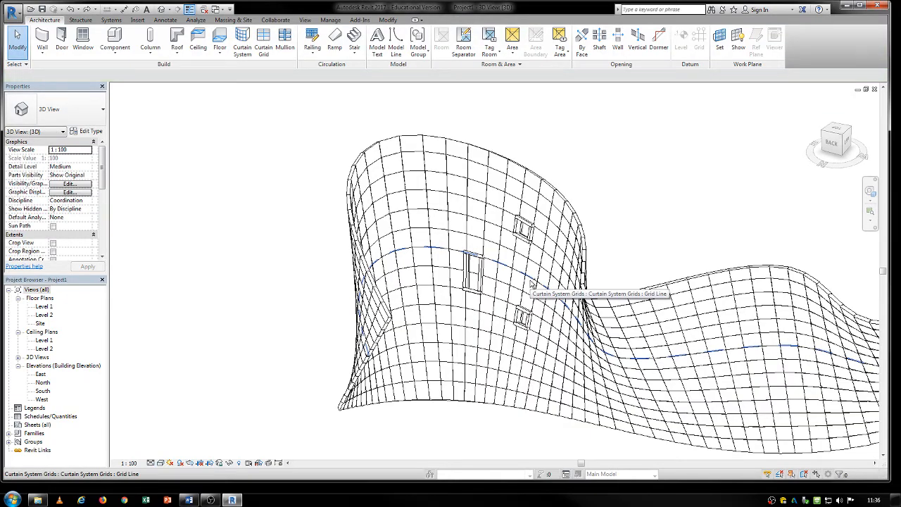
scroll(531, 284, up, 4)
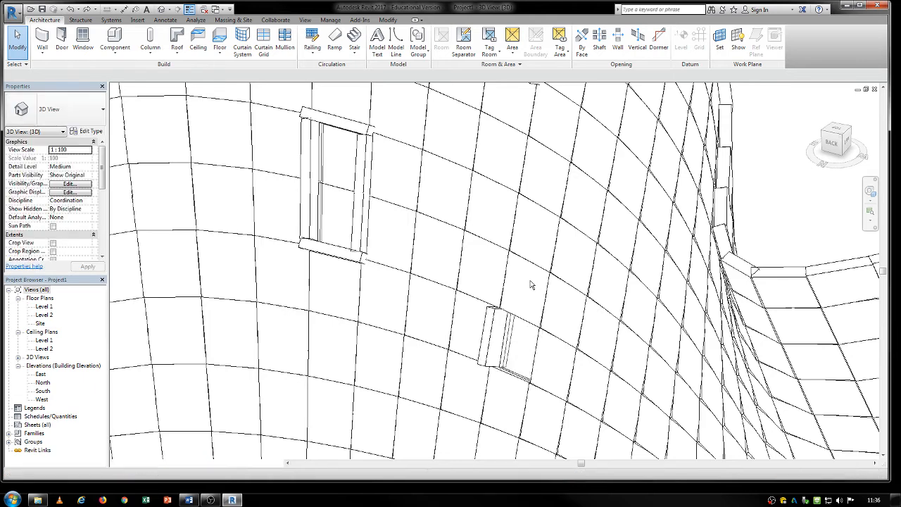
scroll(532, 284, down, 5)
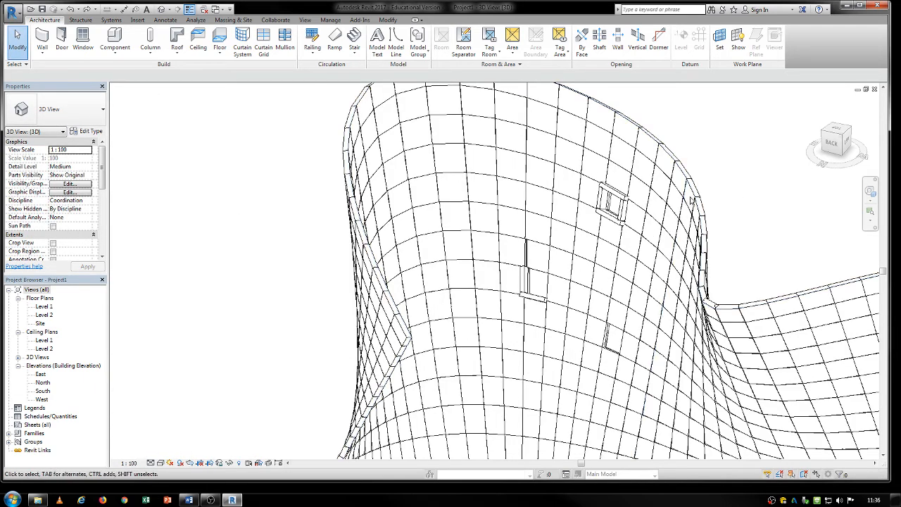
click(697, 204)
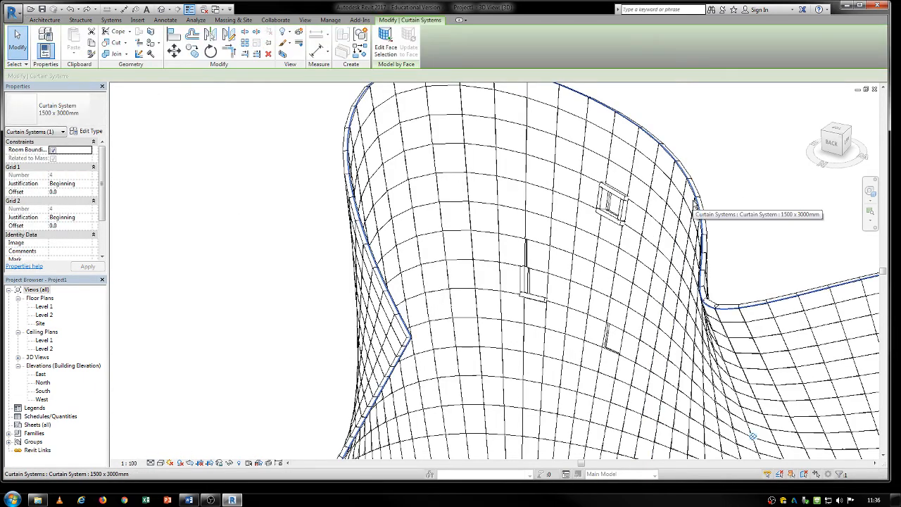
key(Delete)
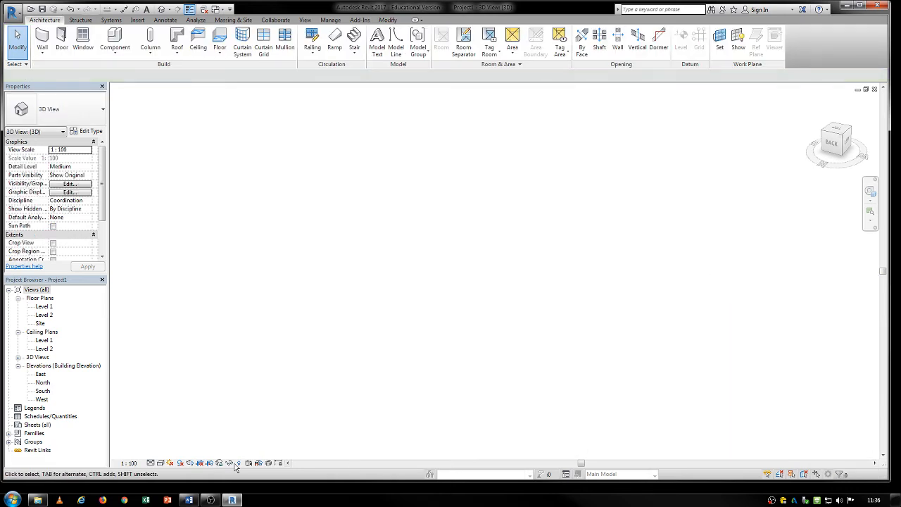
- Reveal the hidden elements, unhide the curved mass as an element in the 3D view, and leave reveal mode
click(237, 464)
click(660, 180)
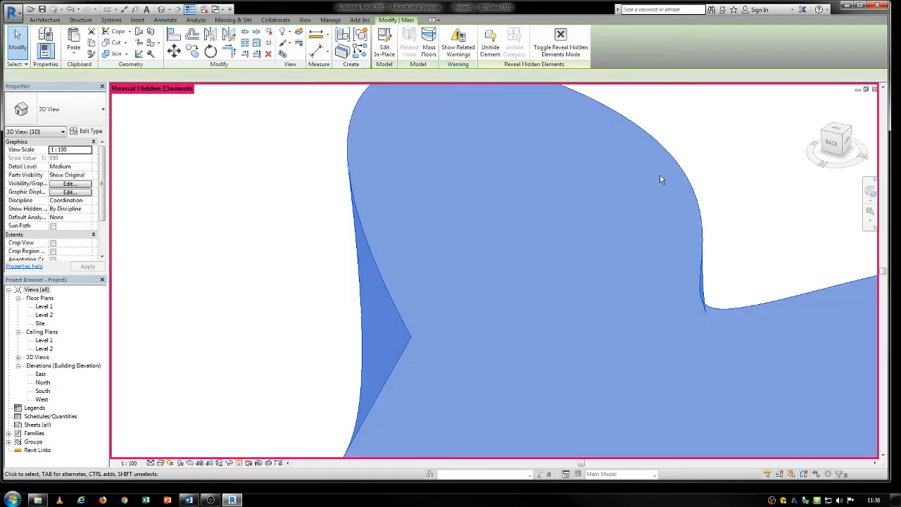
right_click(660, 180)
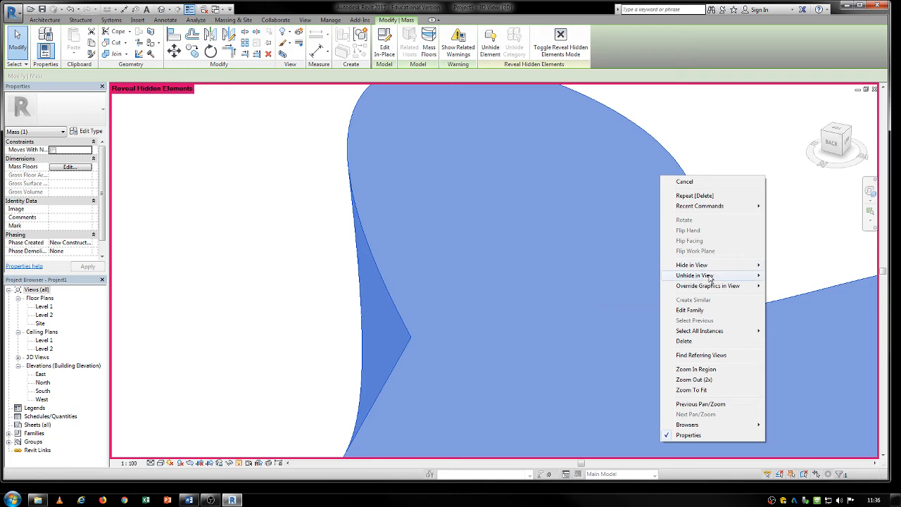
mouse_move(710, 276)
click(624, 279)
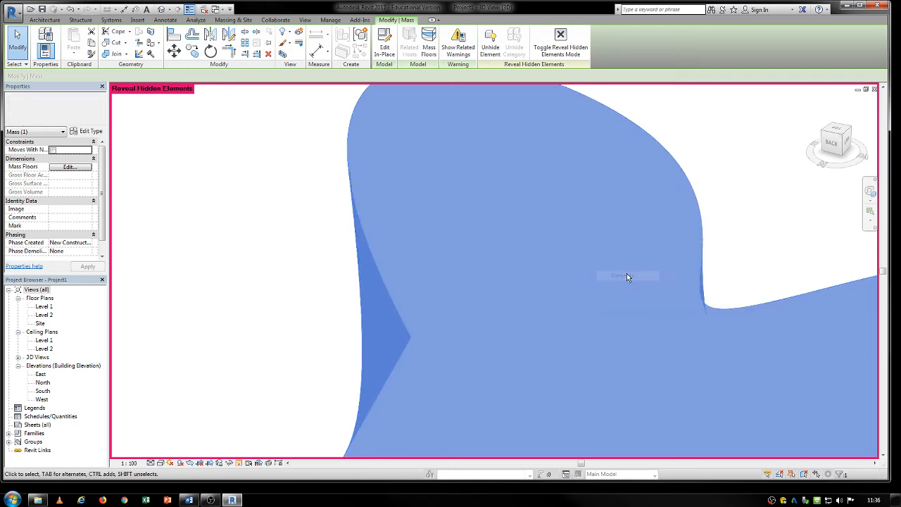
click(238, 464)
- Select the curved mass and open it for in-place editing
scroll(282, 312, down, 5)
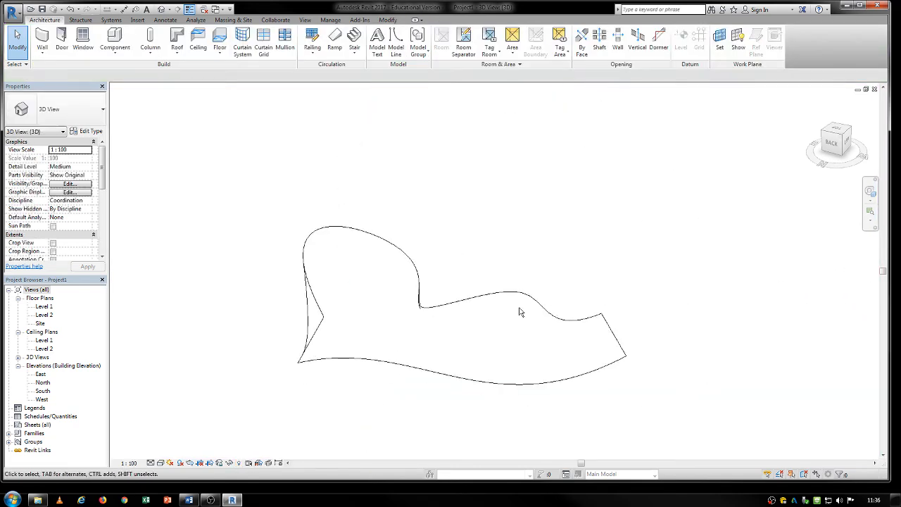
click(467, 298)
shift+middle_drag(467, 298, 416, 323)
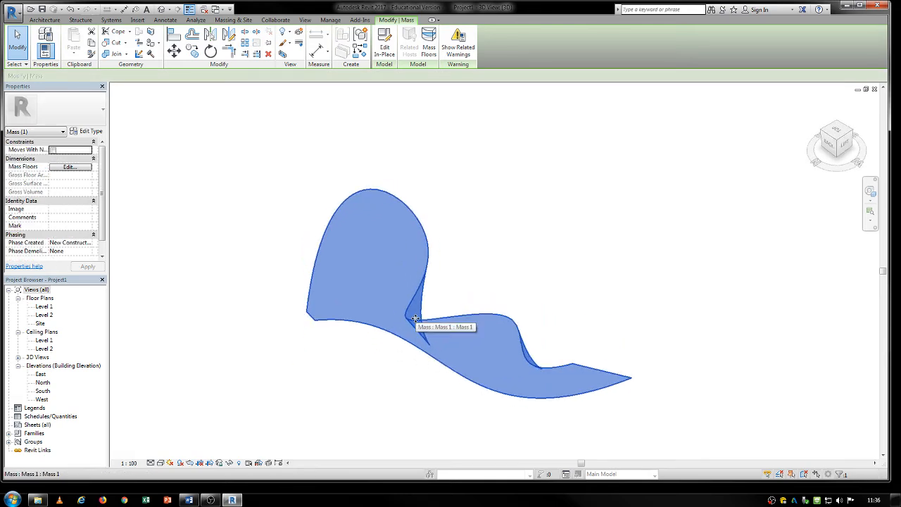
double_click(416, 319)
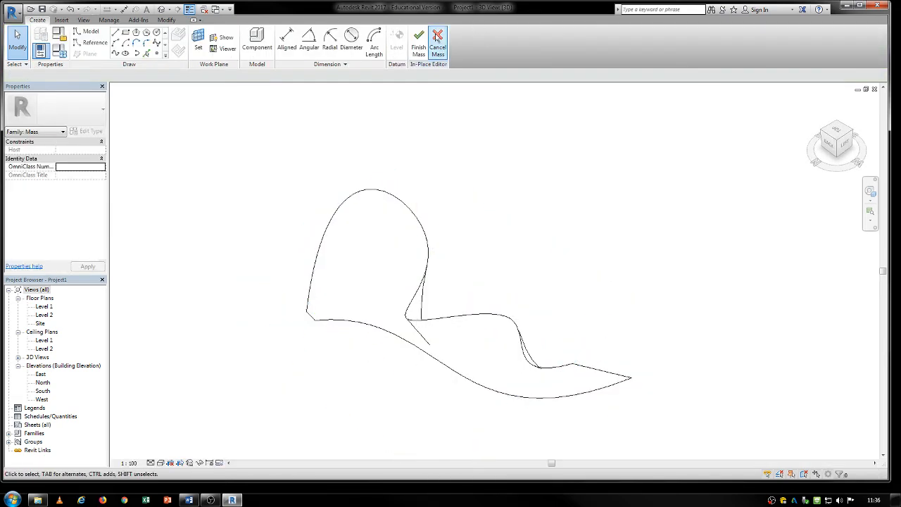
click(431, 252)
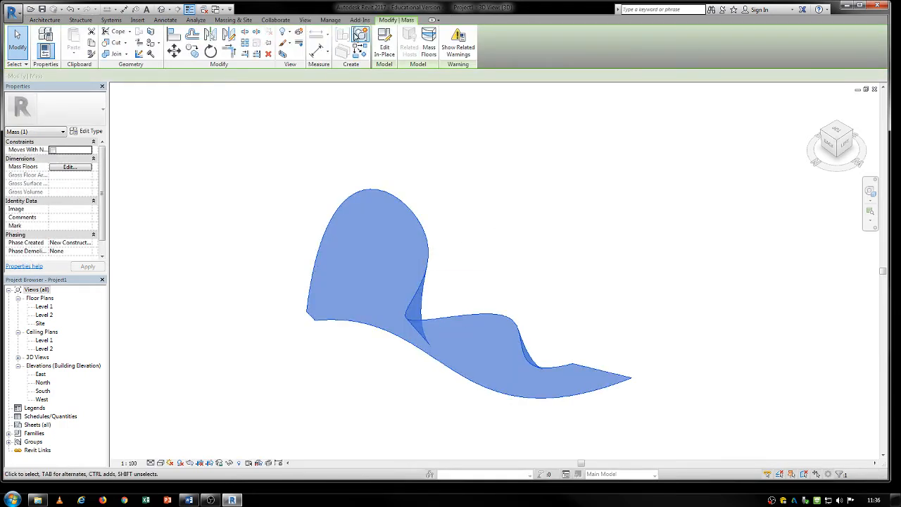
click(385, 48)
click(666, 279)
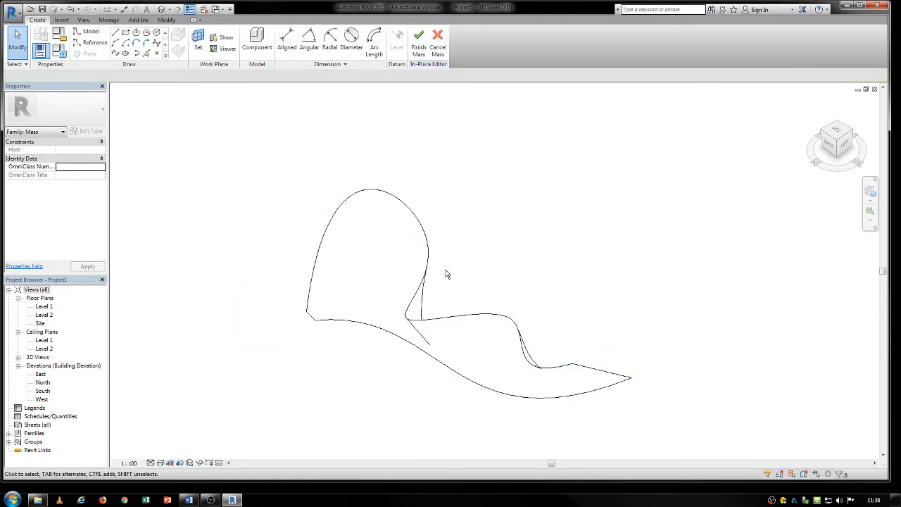
- Split the imported 2.sat surface with Split Face by drawing a line across its pointed end, between its two long edges
click(423, 255)
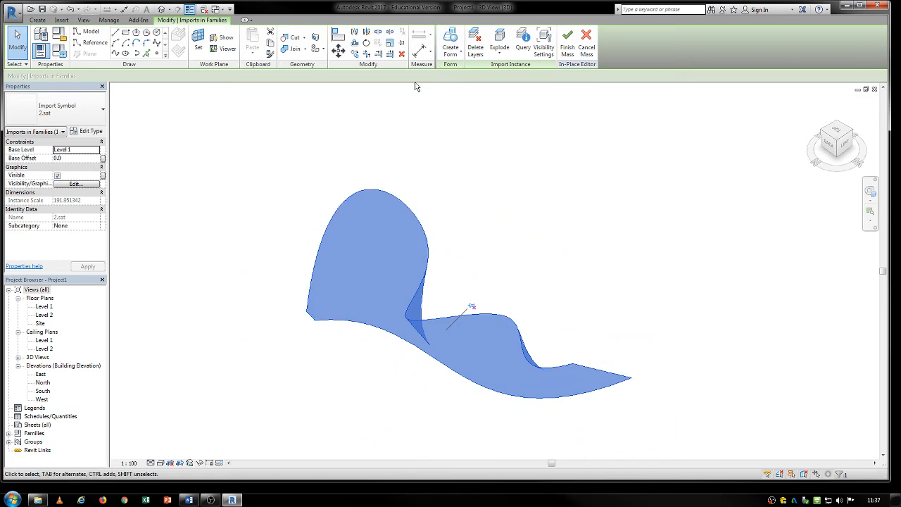
click(316, 41)
click(361, 232)
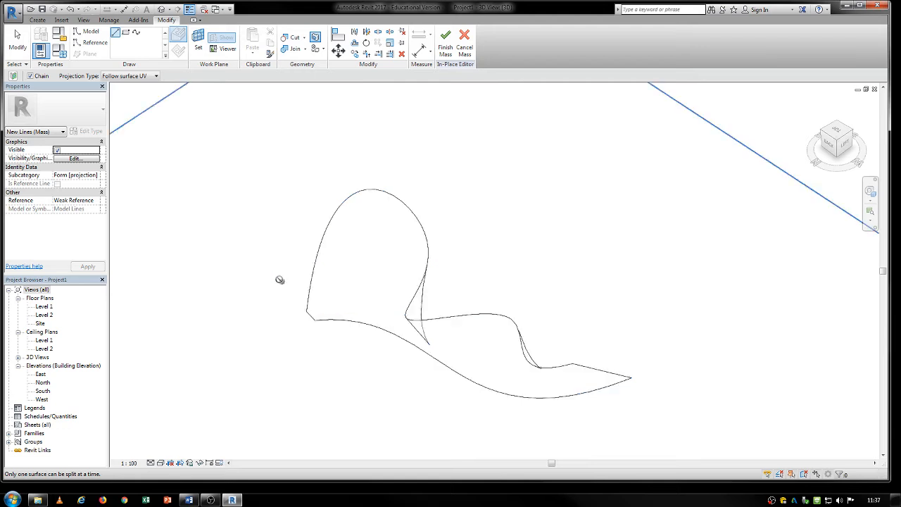
middle_drag(279, 280, 442, 331)
scroll(442, 331, down, 6)
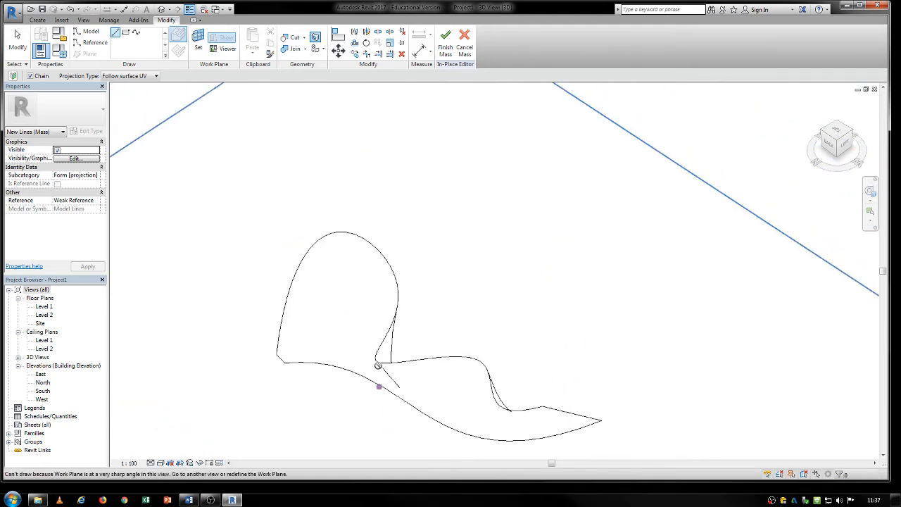
scroll(479, 395, up, 4)
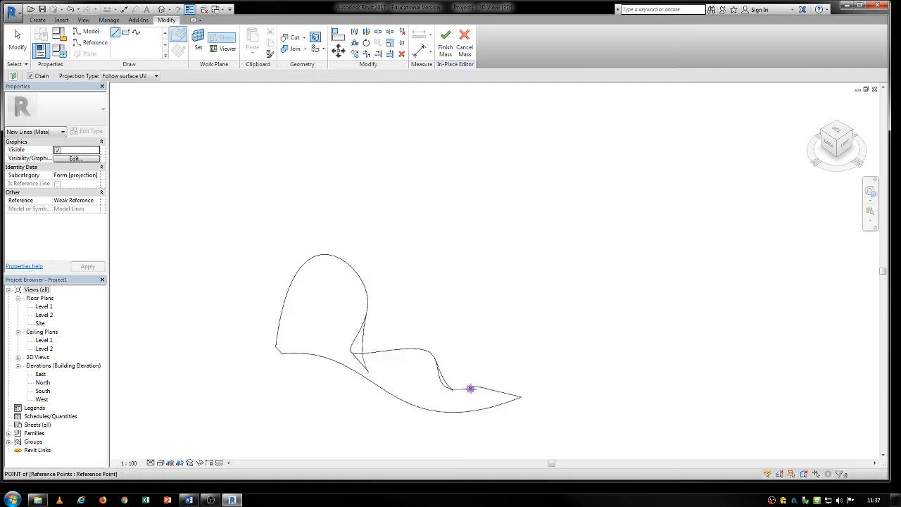
click(471, 388)
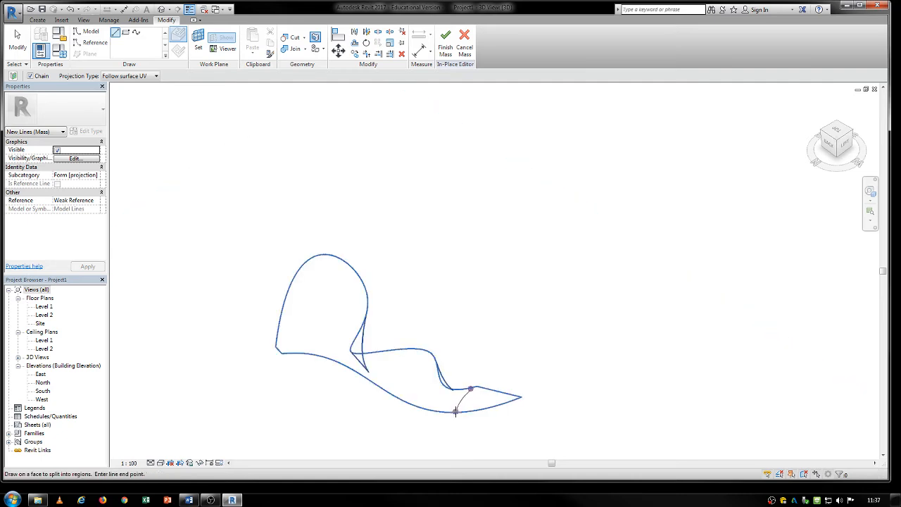
click(456, 411)
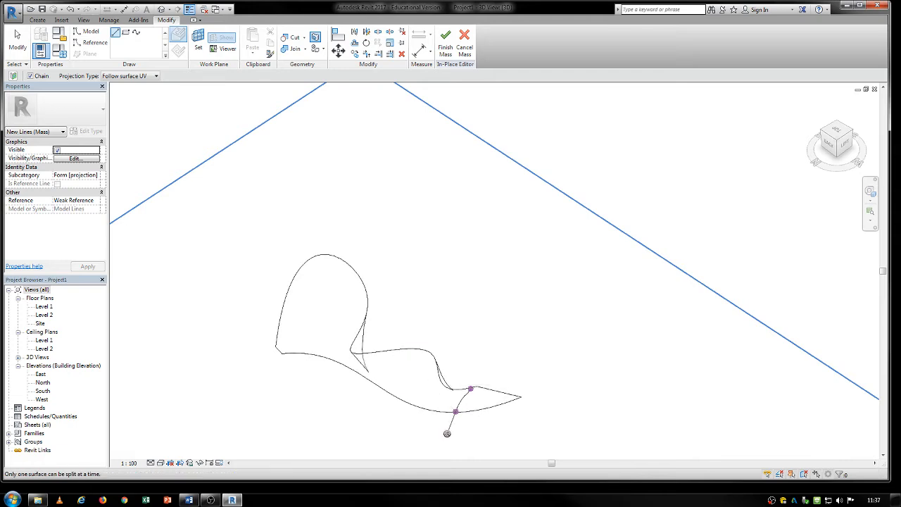
mouse_move(455, 427)
middle_down()
mouse_move(473, 374)
mouse_move(456, 335)
mouse_move(428, 356)
mouse_move(347, 318)
mouse_move(357, 285)
middle_up()
scroll(456, 336, up, 5)
key(Escape)
key(Escape)
scroll(357, 284, down, 2)
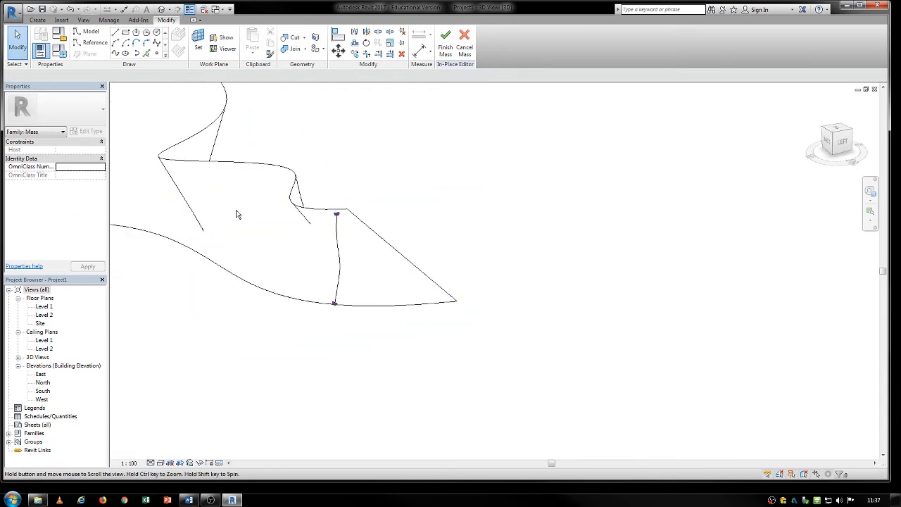
middle_drag(238, 215, 499, 275)
click(316, 37)
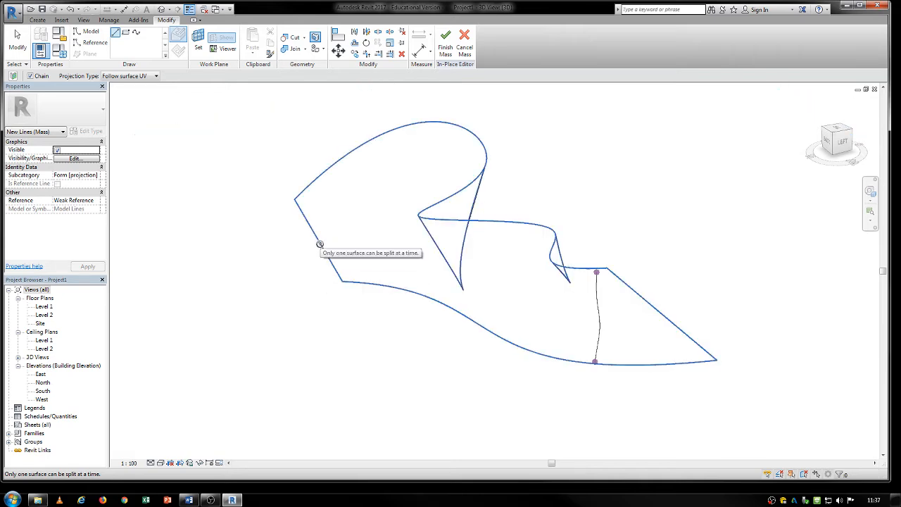
key(Escape)
key(Escape)
- Select the imported surface to check it with the split line and finish the in-place mass edit
click(303, 190)
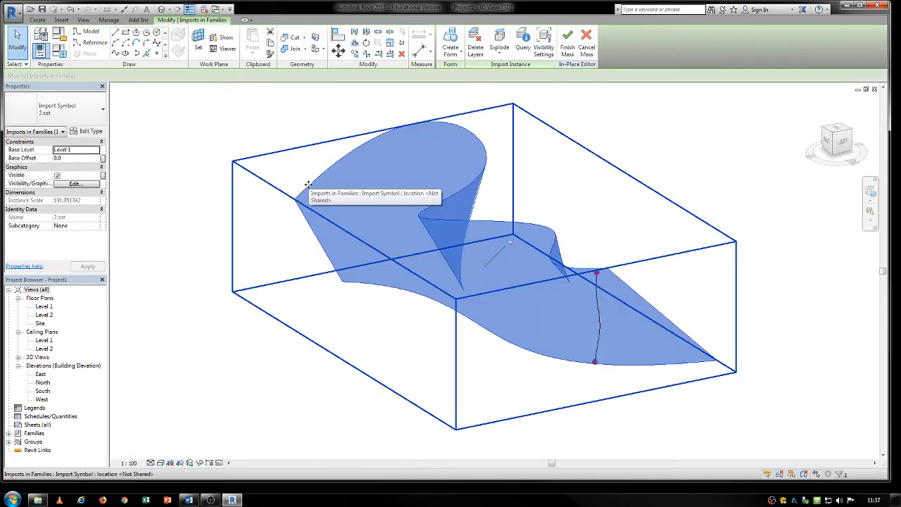
middle_drag(583, 308, 503, 321)
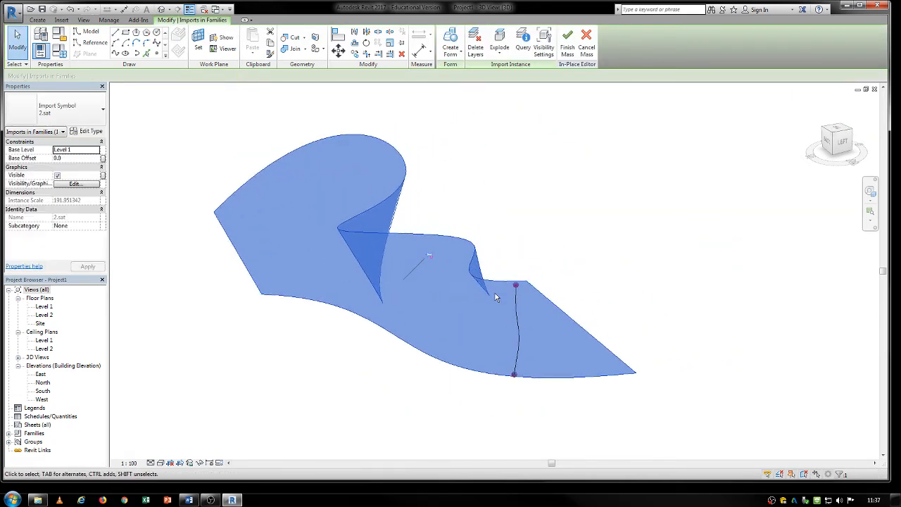
click(568, 45)
- Inspect the split line's ends from a lower angle and reopen the mass for in-place editing
shift+middle_drag(545, 367, 580, 200)
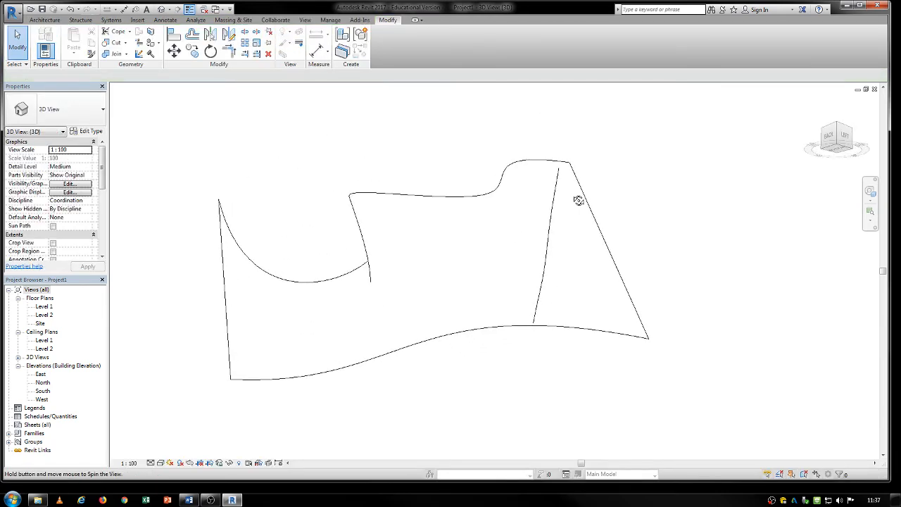
click(543, 291)
scroll(541, 288, up, 3)
scroll(542, 286, down, 2)
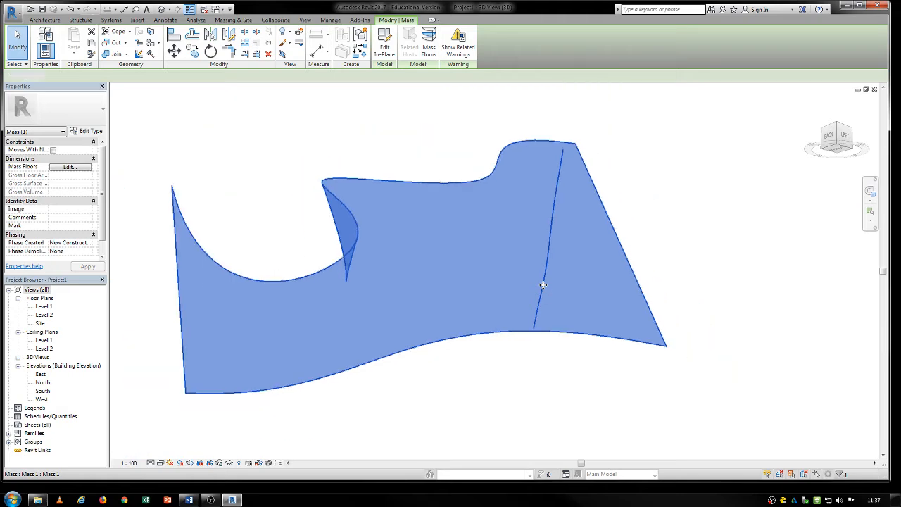
double_click(543, 285)
- Move both endpoints of the split line exactly onto the surface's upper and lower edges, and finish the mass
click(530, 330)
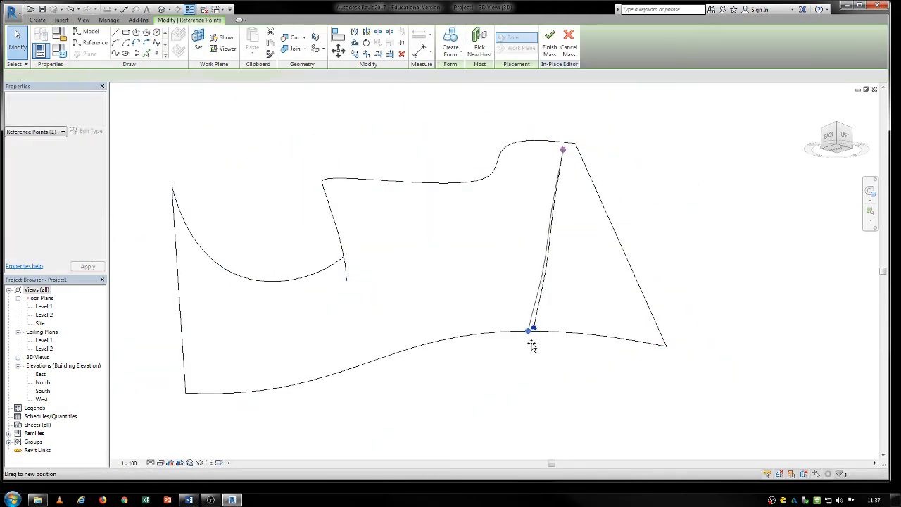
click(567, 146)
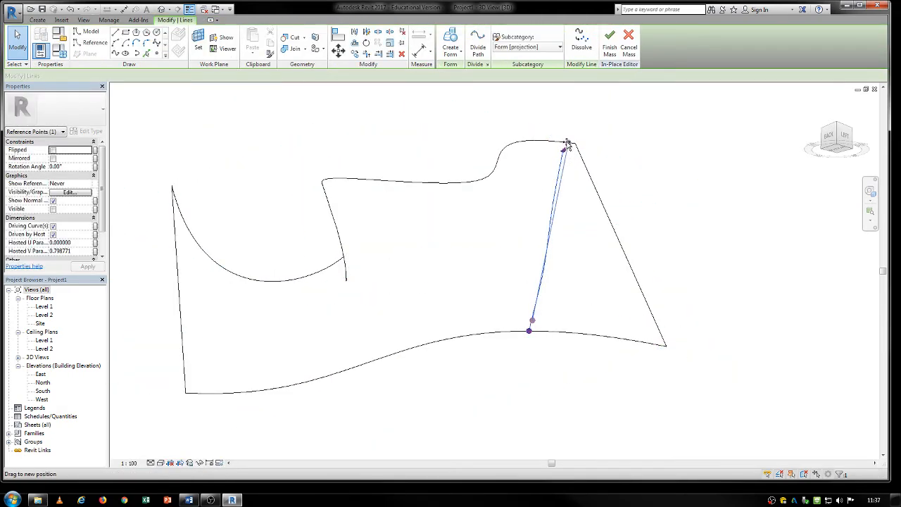
drag(566, 145, 555, 142)
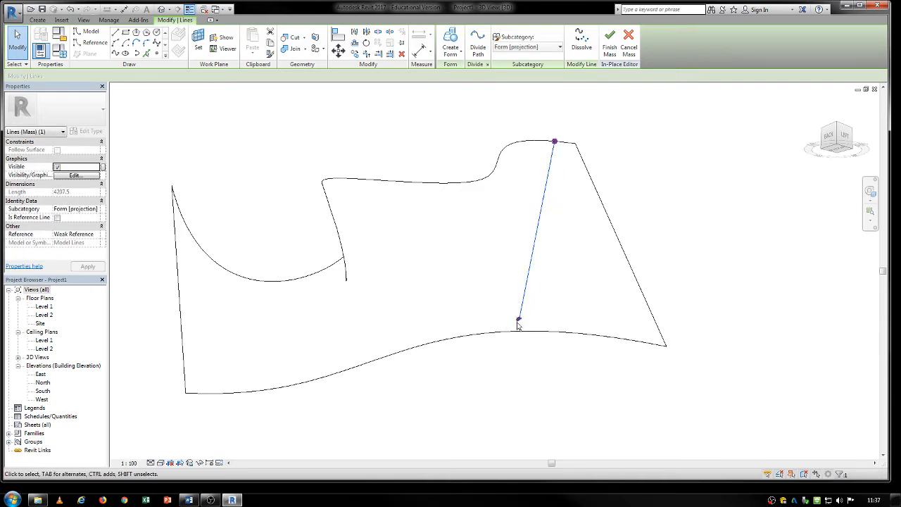
drag(518, 320, 521, 331)
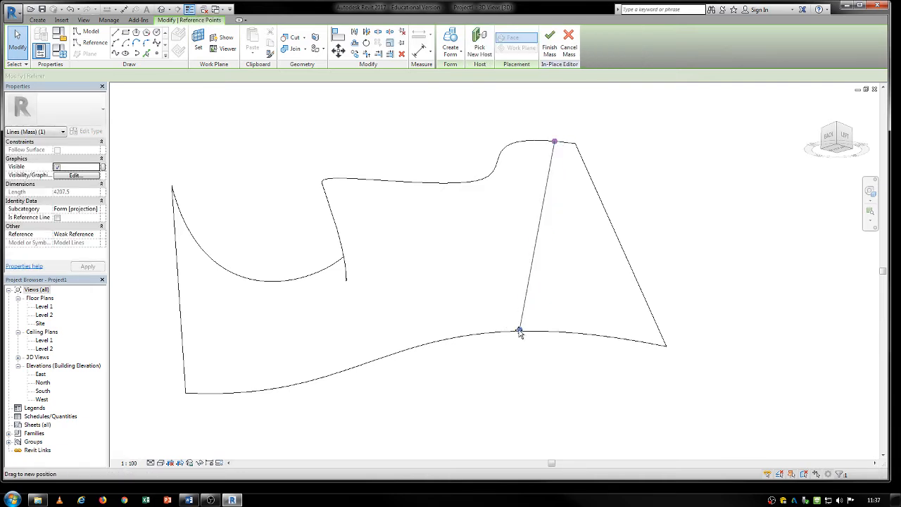
click(549, 42)
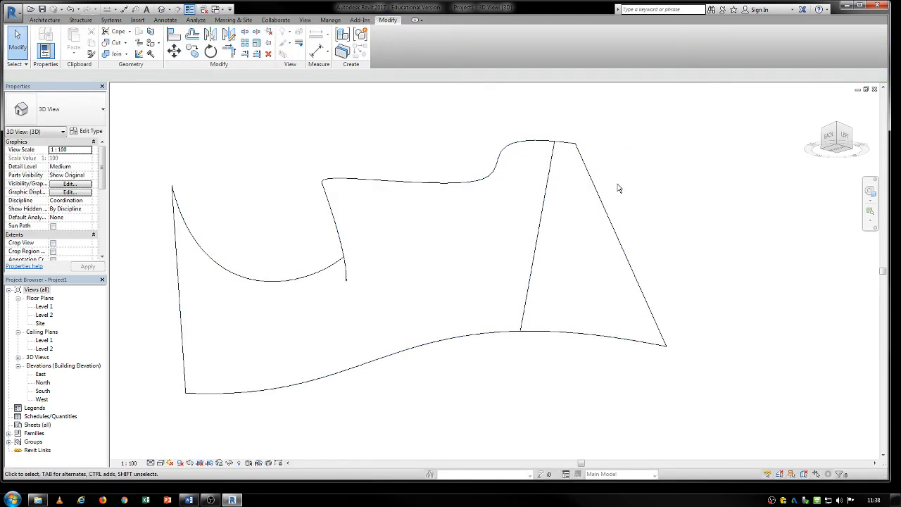
click(51, 21)
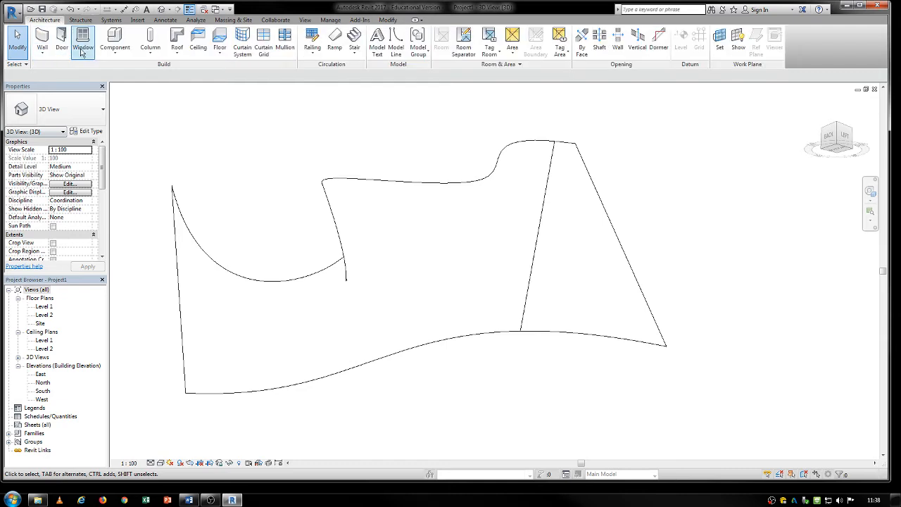
click(42, 49)
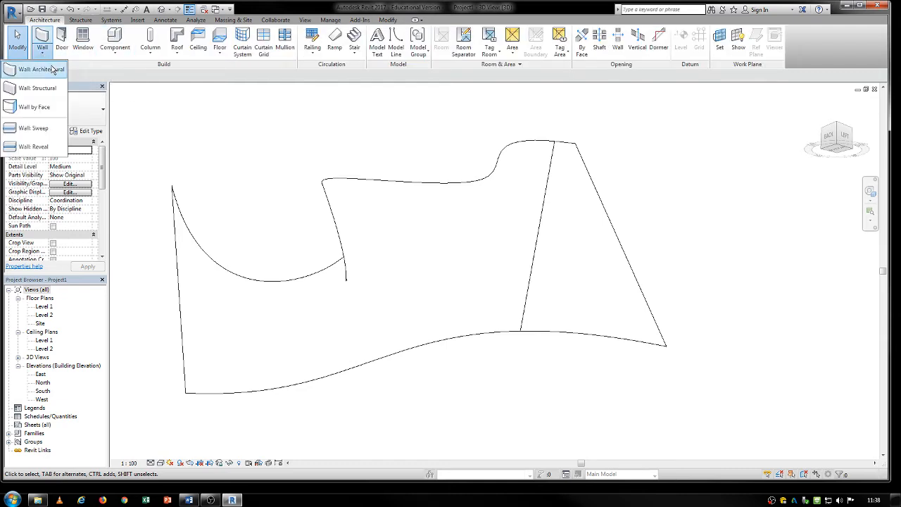
click(44, 108)
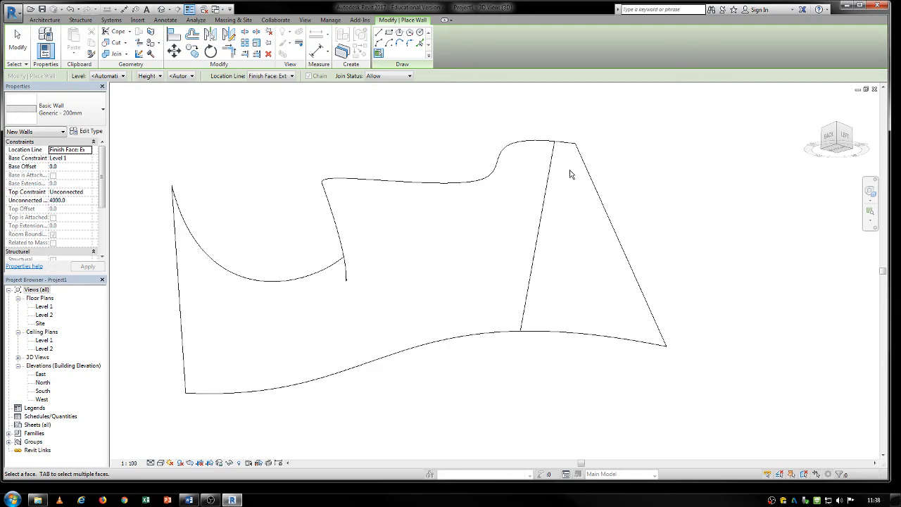
shift+middle_drag(571, 174, 512, 389)
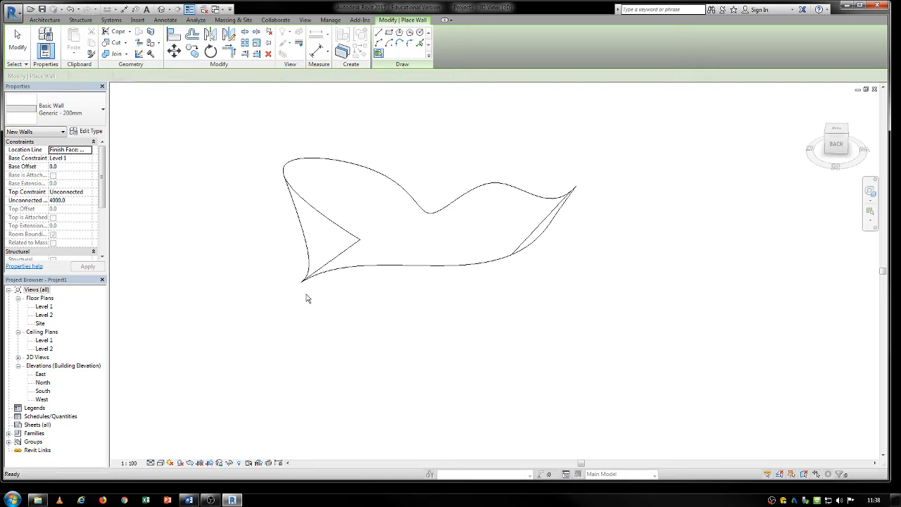
key(Escape)
- Select the split mass, consult the Massing 2 topic list in the Word outline, and return to Revit
click(342, 254)
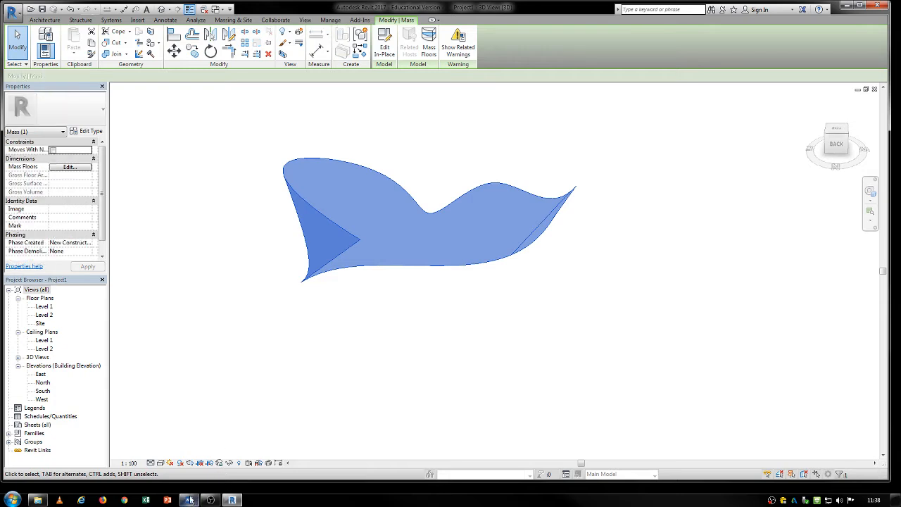
click(189, 500)
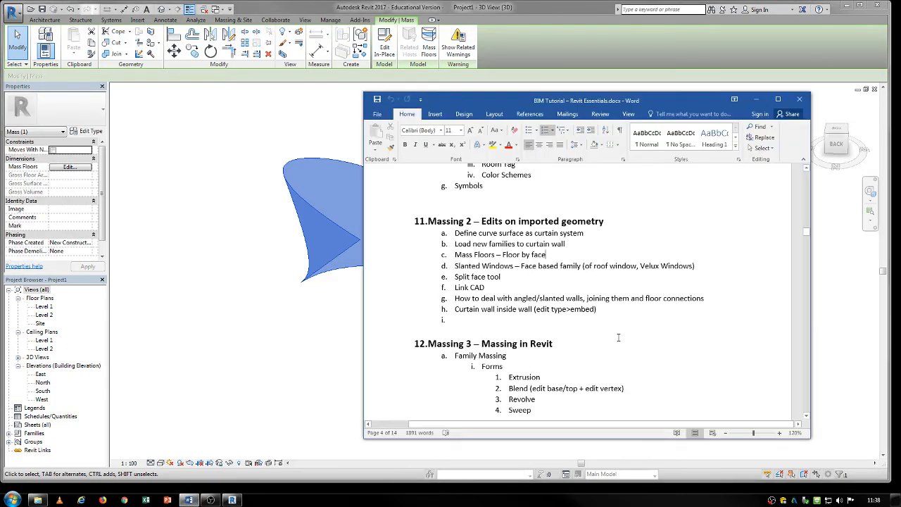
click(301, 357)
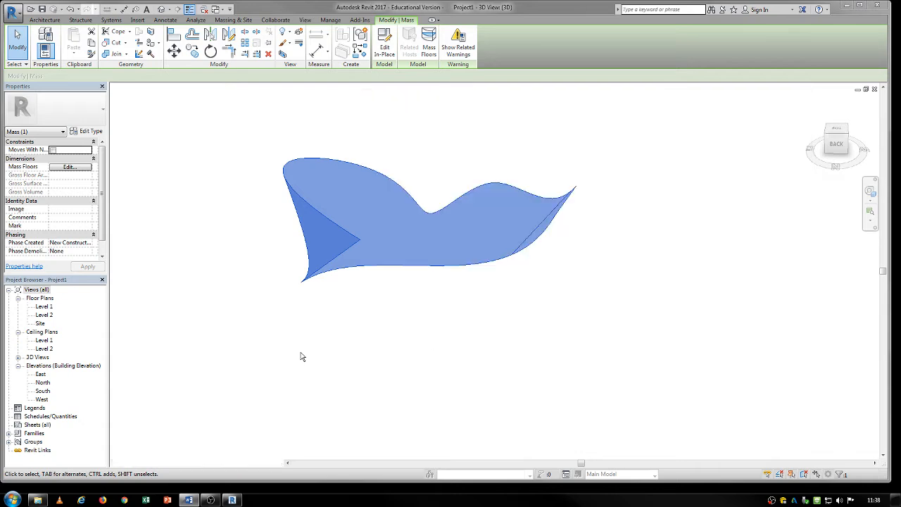
- Delete the imported split mass from the 3D view
click(594, 133)
drag(629, 127, 205, 335)
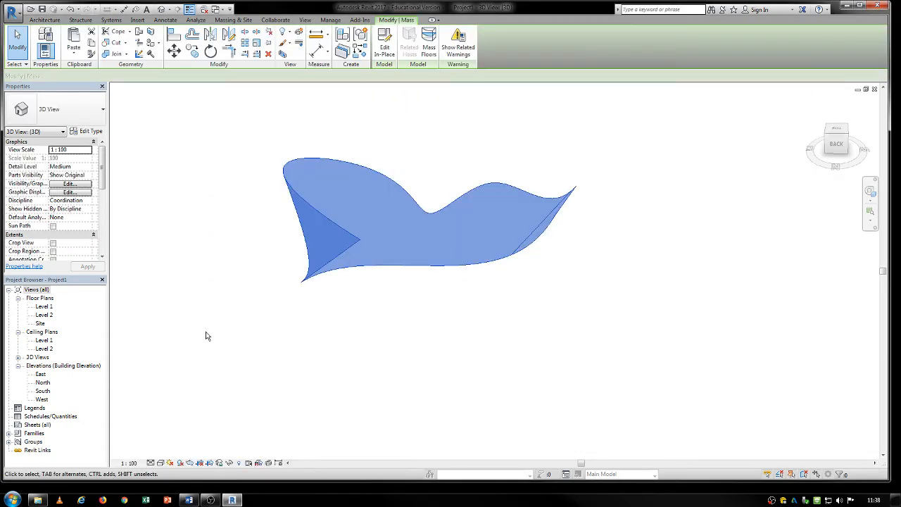
key(Delete)
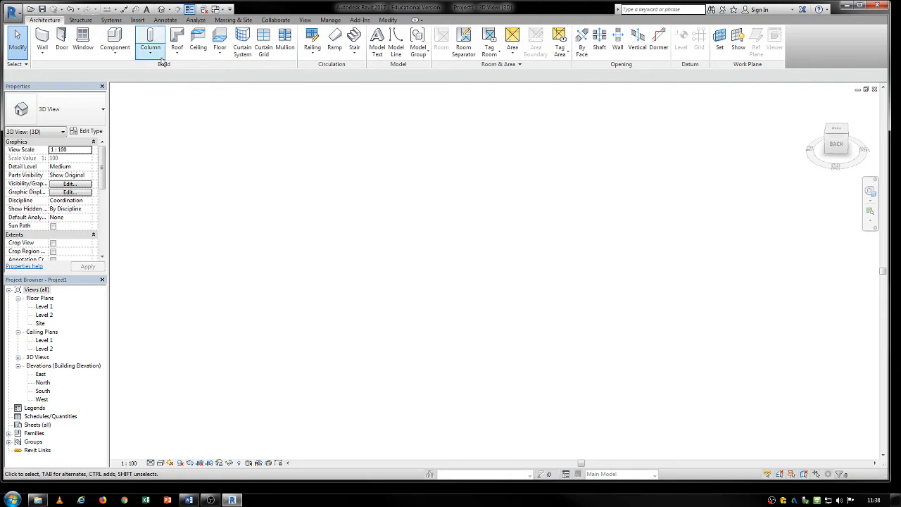
- Draw a straight Generic - 200mm wall about 19200 mm long on Level 1, with an unconnected height of 8000
click(44, 38)
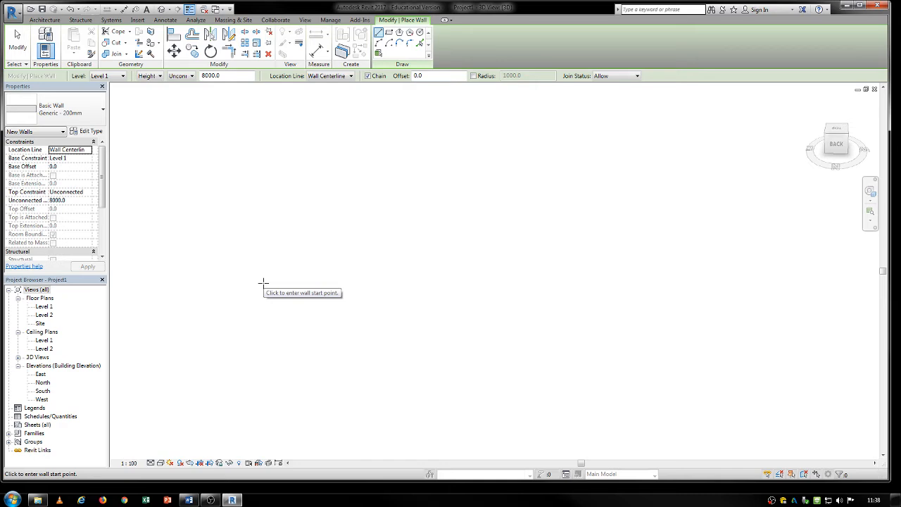
click(263, 283)
scroll(563, 373, down, 2)
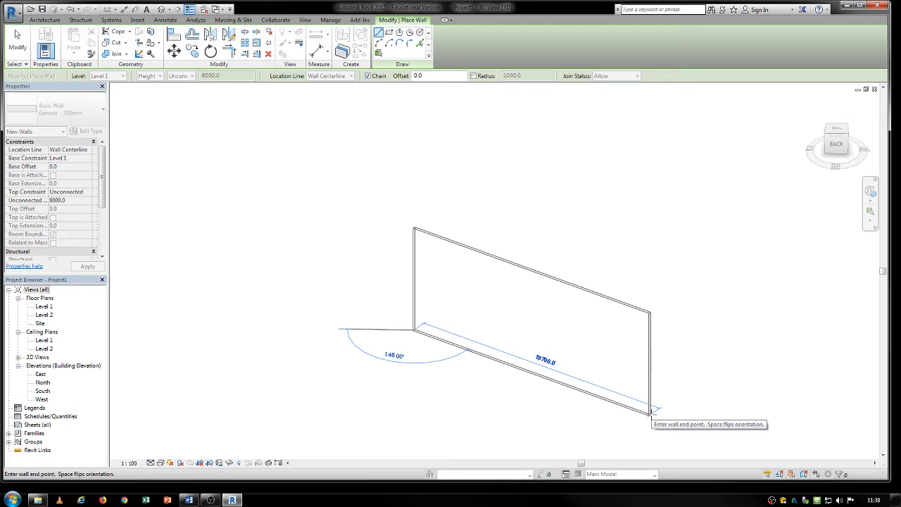
click(652, 406)
key(Escape)
key(Escape)
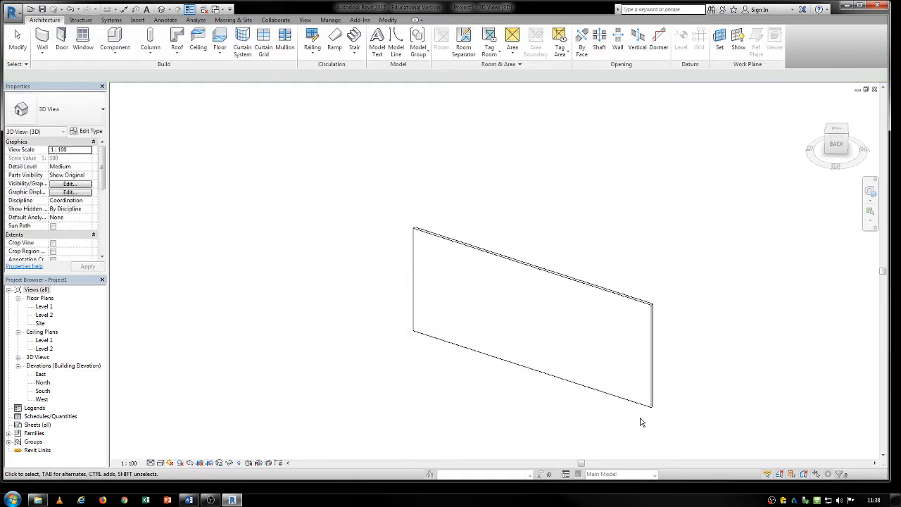
middle_drag(459, 364, 364, 320)
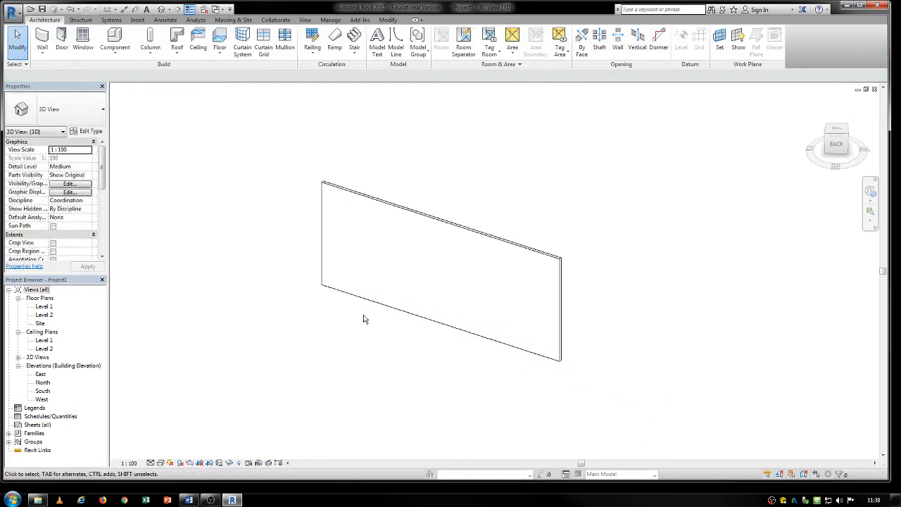
click(459, 227)
double_click(459, 227)
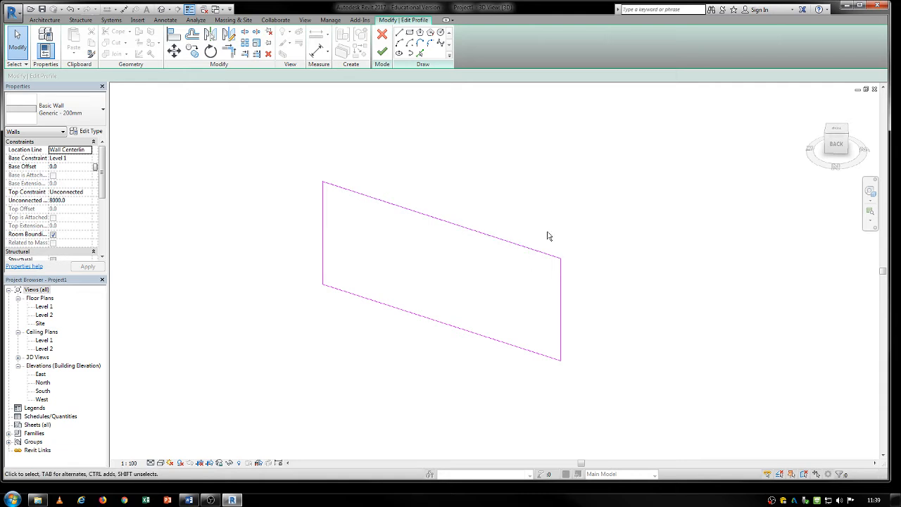
click(382, 33)
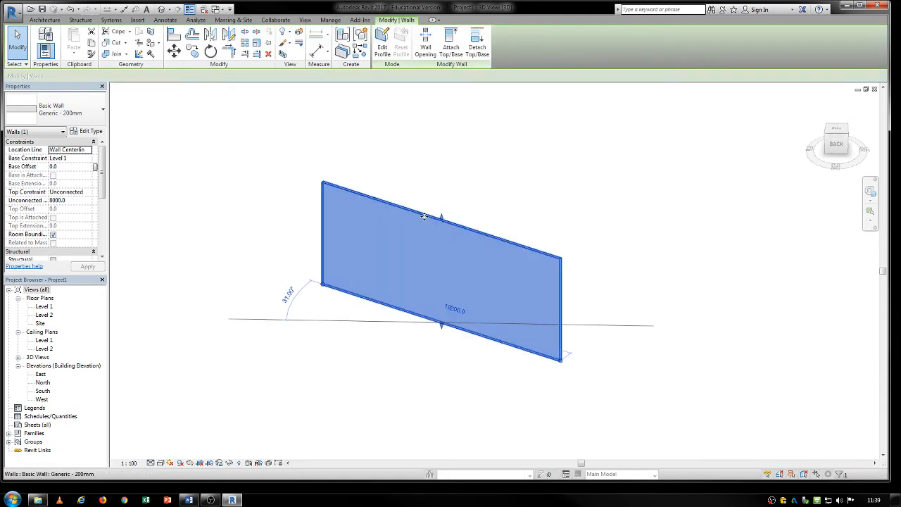
- Edit the wall's profile by raising the free end of its upper edge and slanting the adjoining side edge outward, removing the blocking constraints
click(382, 44)
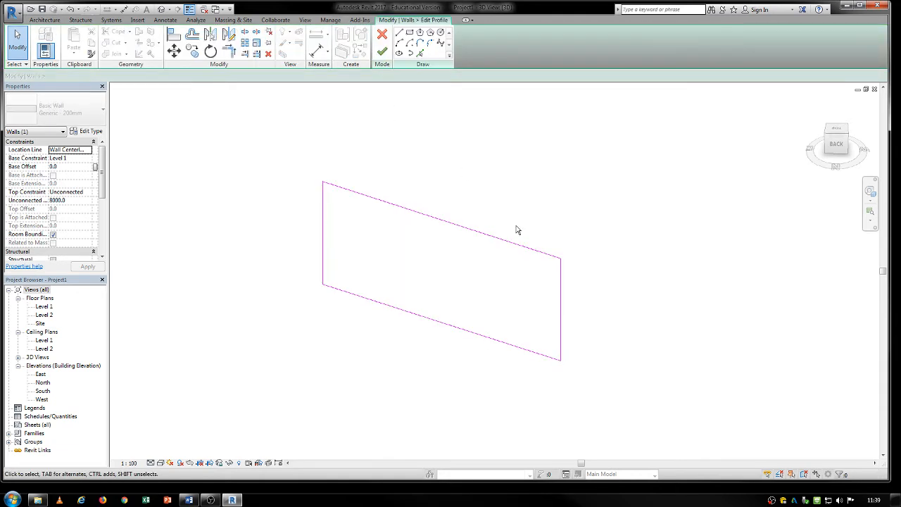
click(532, 252)
drag(561, 259, 553, 183)
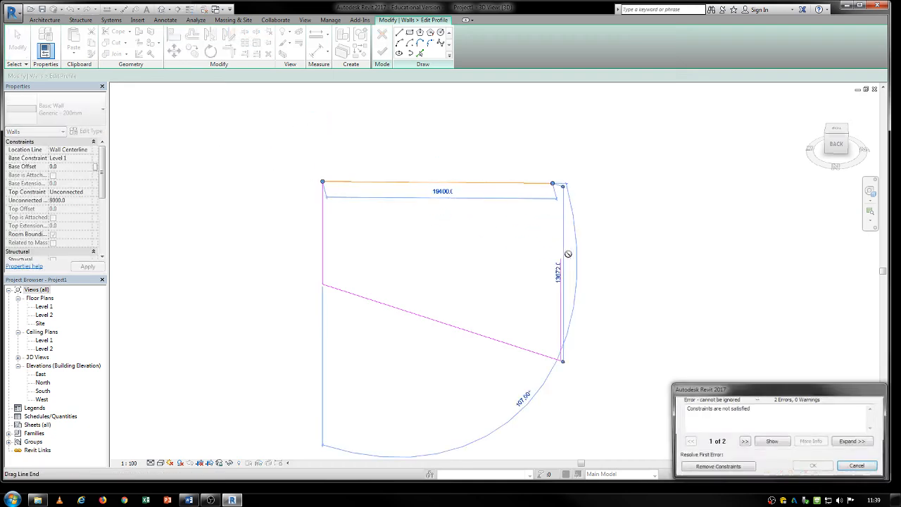
click(716, 466)
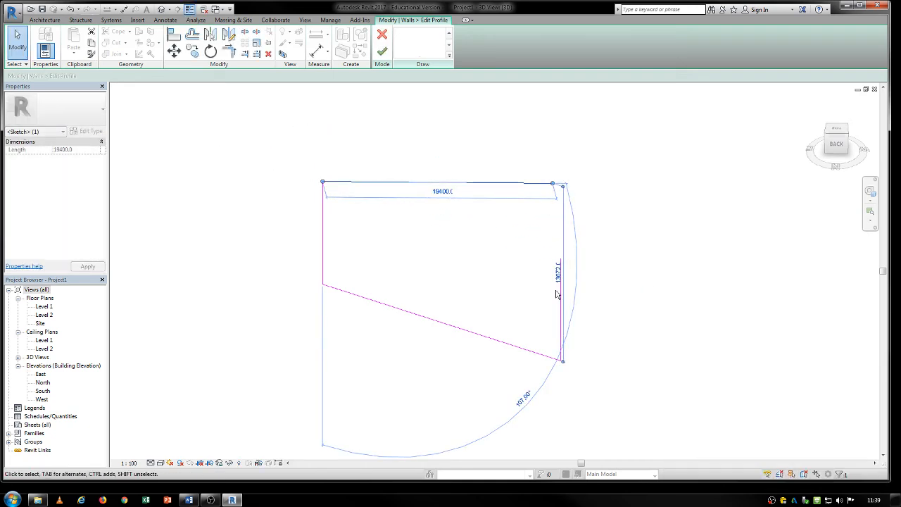
drag(564, 258, 628, 259)
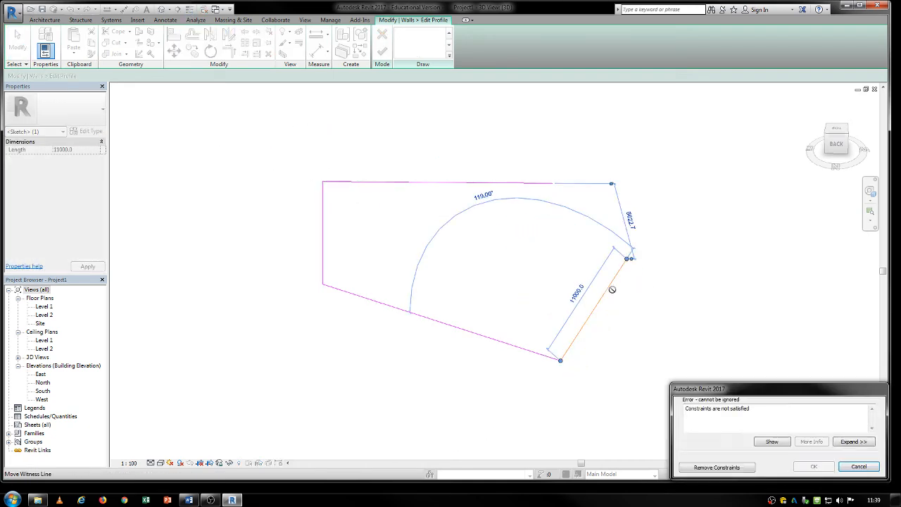
click(696, 466)
- Trim the slanted side edge and the upper edge of the profile to a closed corner, and finish the profile edit
key(t)
key(r)
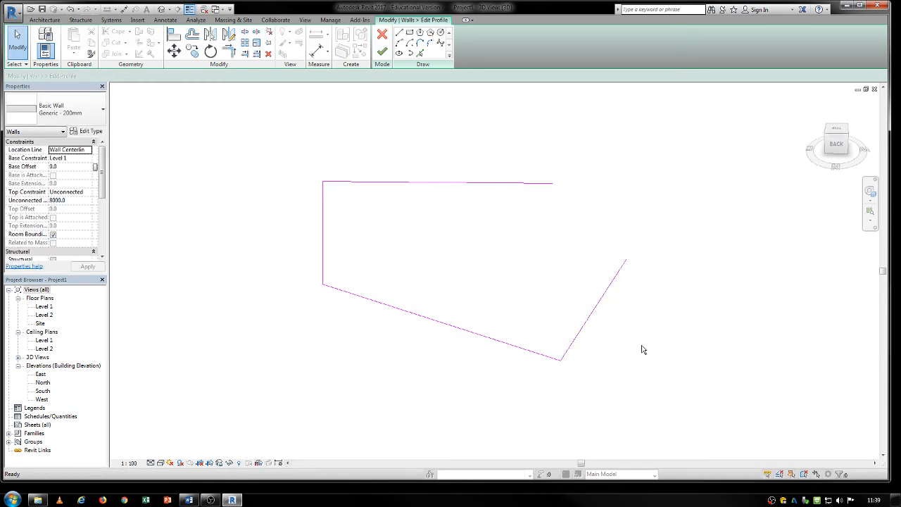
click(617, 275)
click(518, 185)
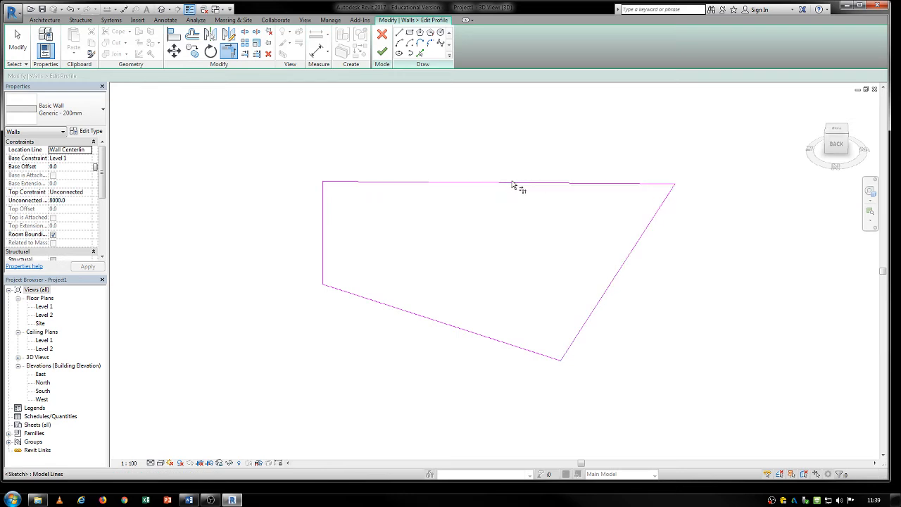
click(382, 51)
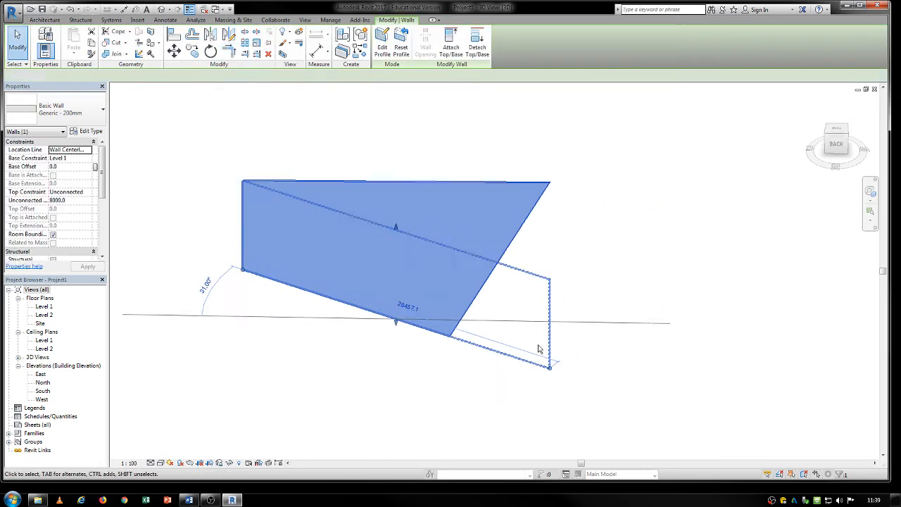
- Draw a second Generic - 200mm wall about 7000 mm long along the base line of the reshaped wall, overlapping it
click(538, 345)
scroll(537, 345, down, 1)
shift+middle_drag(582, 347, 493, 264)
click(494, 265)
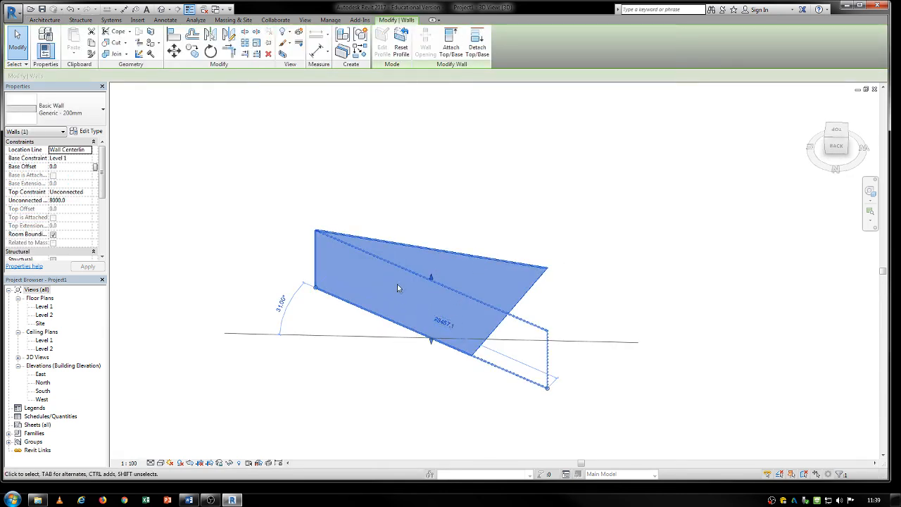
click(404, 220)
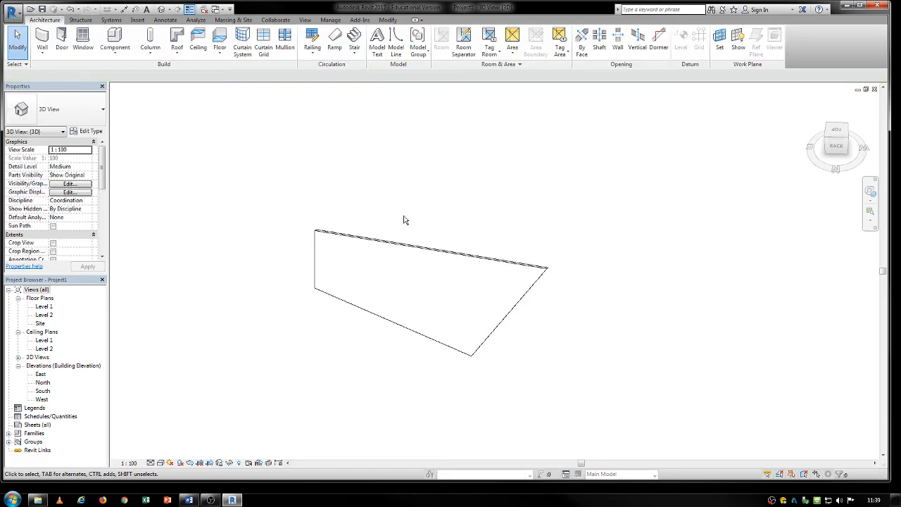
click(42, 35)
click(369, 304)
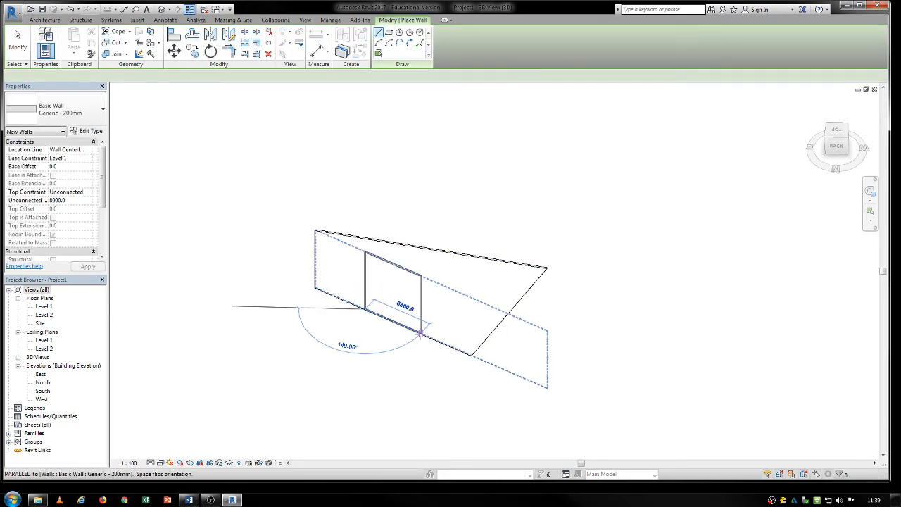
click(421, 334)
key(Escape)
key(Escape)
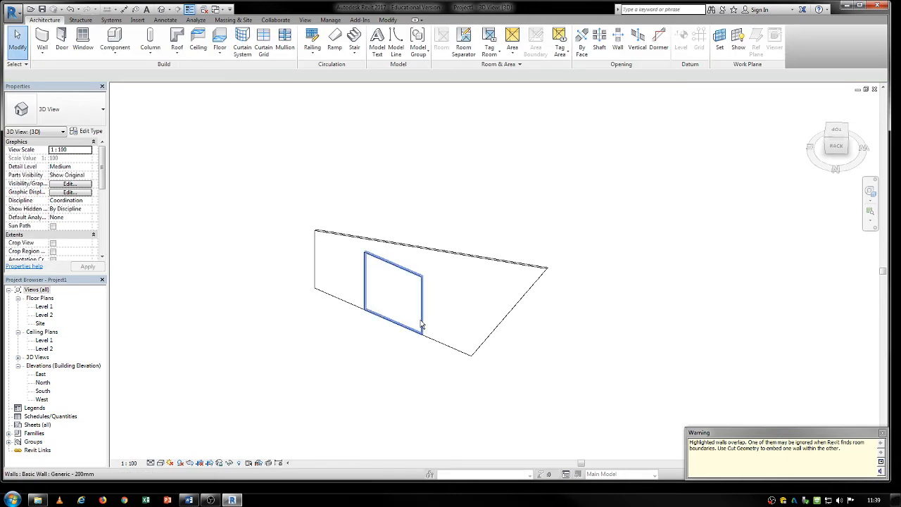
- Open the inner wall's profile and pull the upper end of one side edge outward to a length of about 11300 mm, removing the constraints
click(425, 324)
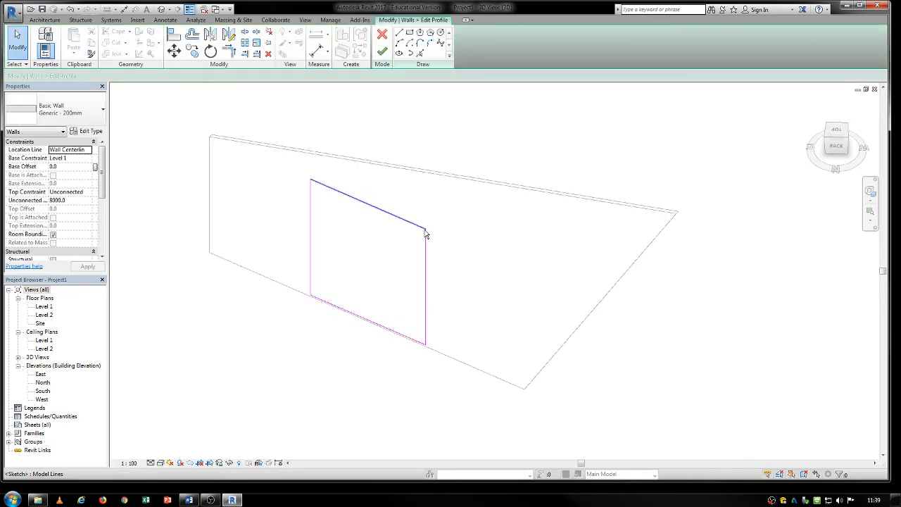
key(Tab)
key(Tab)
click(424, 230)
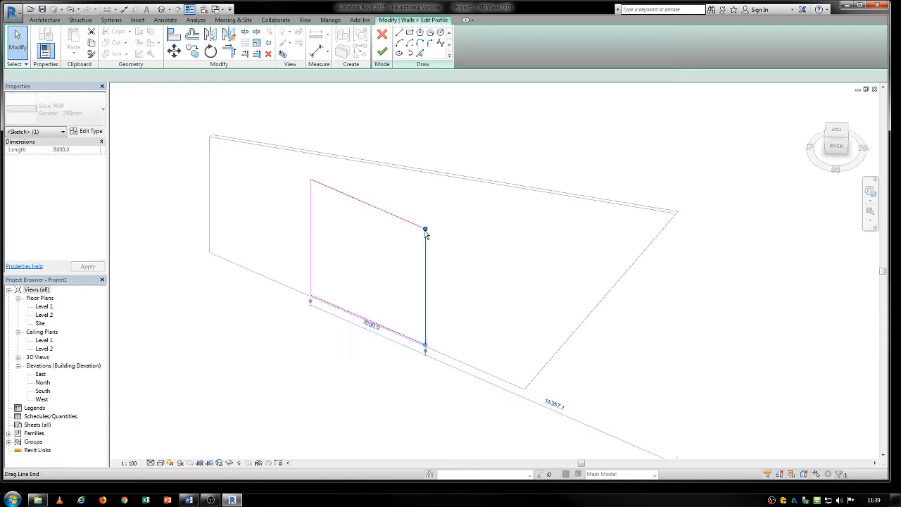
drag(425, 230, 481, 210)
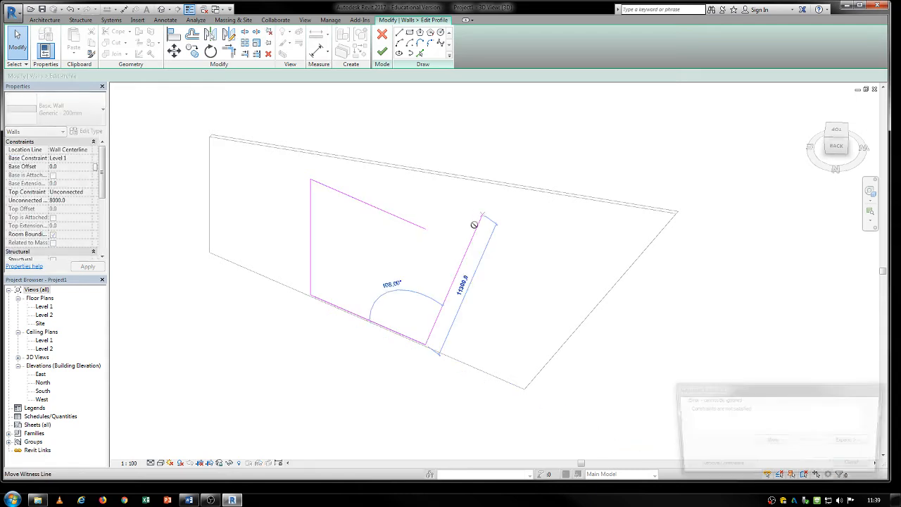
click(717, 468)
- Raise the inner profile's lower edge off the base and slant the opposite side by moving its lower corner outward, removing the constraints
click(397, 332)
drag(397, 329, 398, 287)
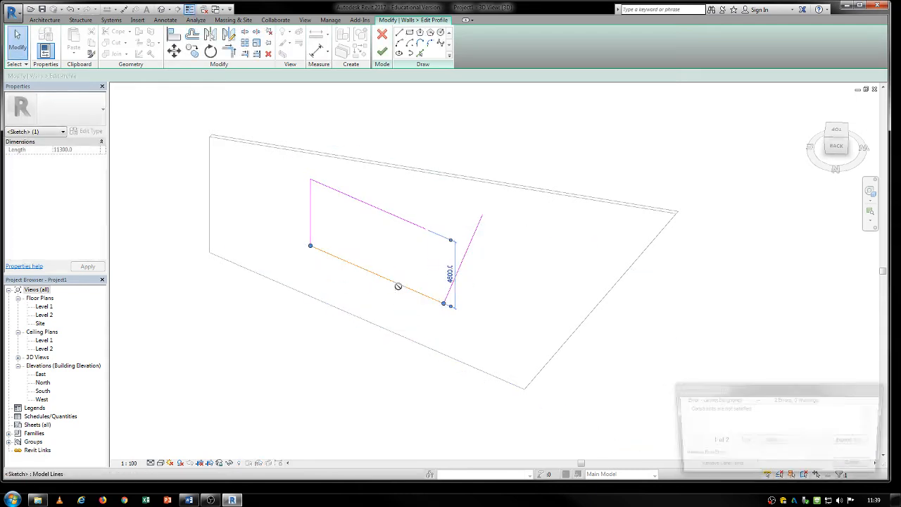
click(697, 467)
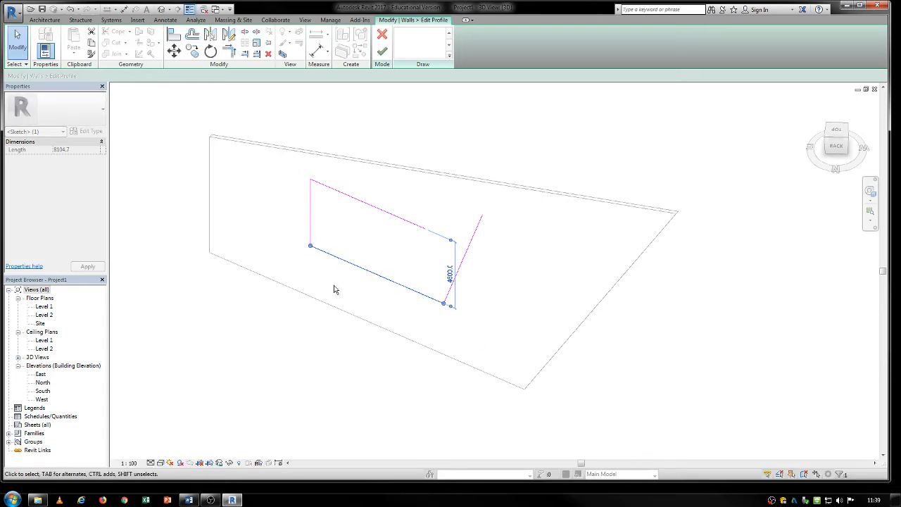
drag(310, 246, 264, 250)
click(312, 244)
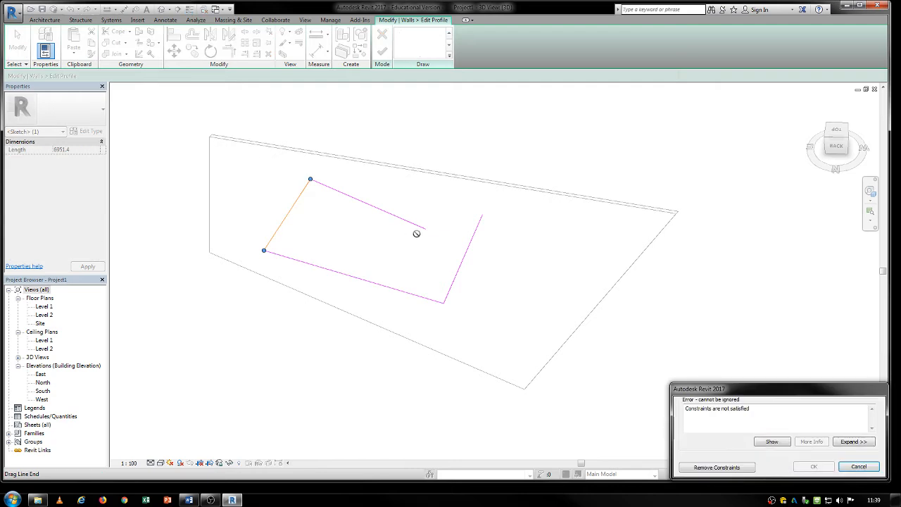
click(717, 468)
- Extend the inner profile's upper edge to about 10500 mm to meet the opposite slanted side, and finish the profile edit
click(422, 230)
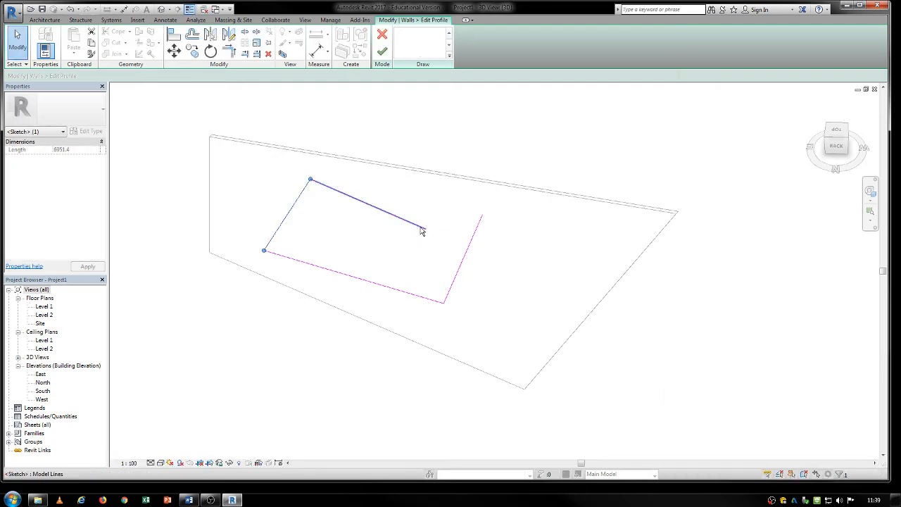
mouse_move(425, 228)
mouse_down()
mouse_move(486, 207)
mouse_move(483, 215)
mouse_up()
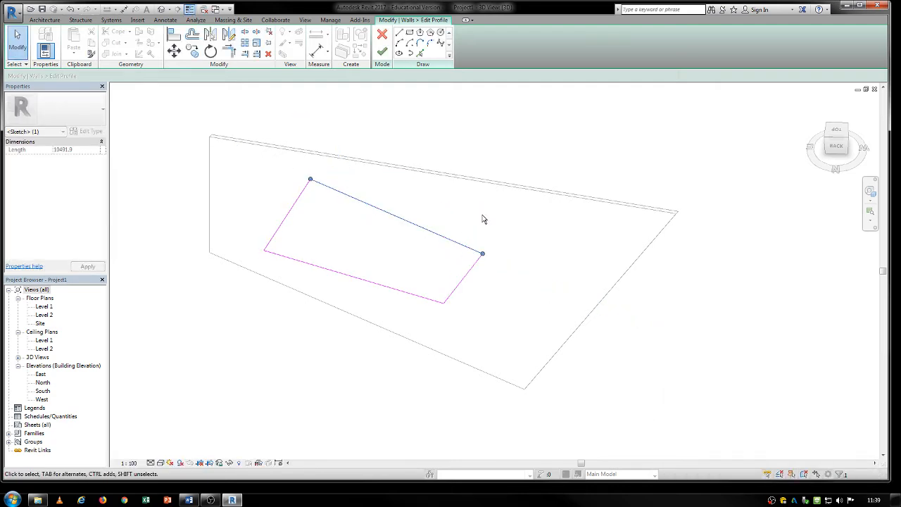
drag(310, 182, 313, 195)
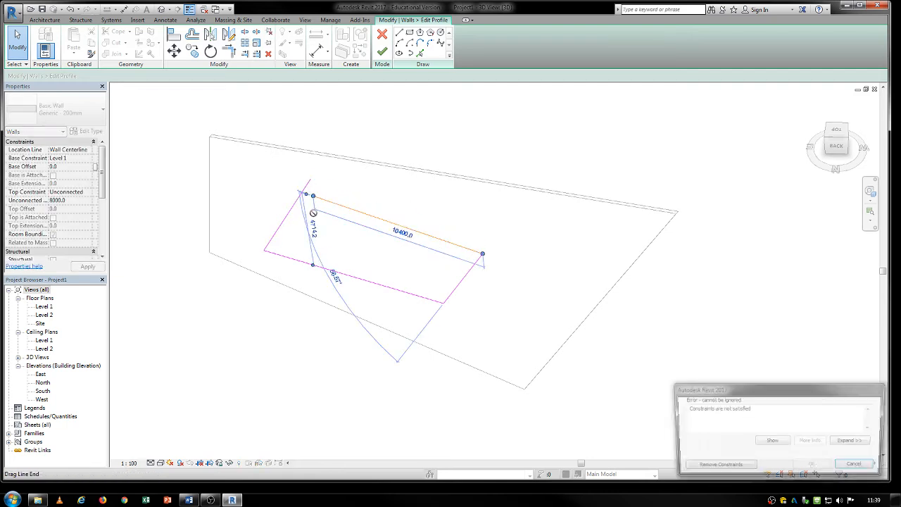
click(858, 467)
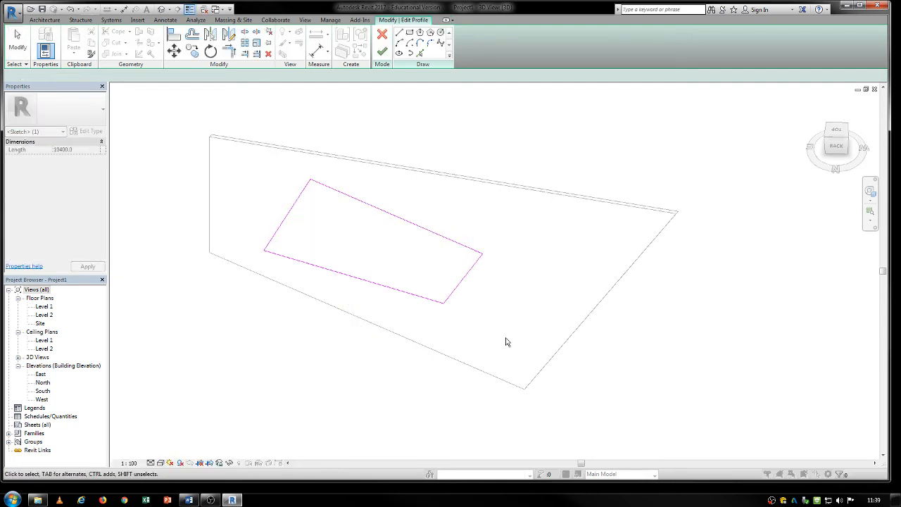
mouse_move(505, 341)
shift+middle_down()
mouse_move(415, 420)
mouse_move(585, 267)
mouse_move(416, 258)
mouse_move(420, 358)
shift+middle_up()
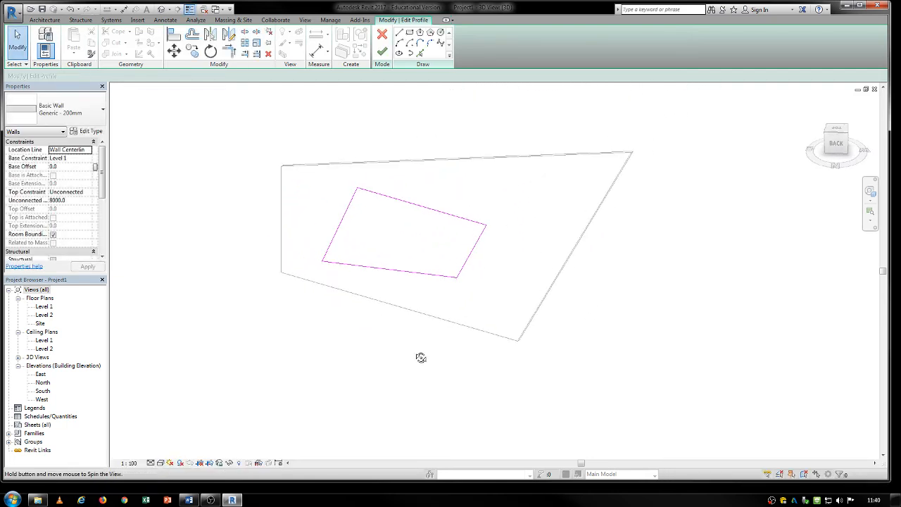
click(382, 51)
click(421, 118)
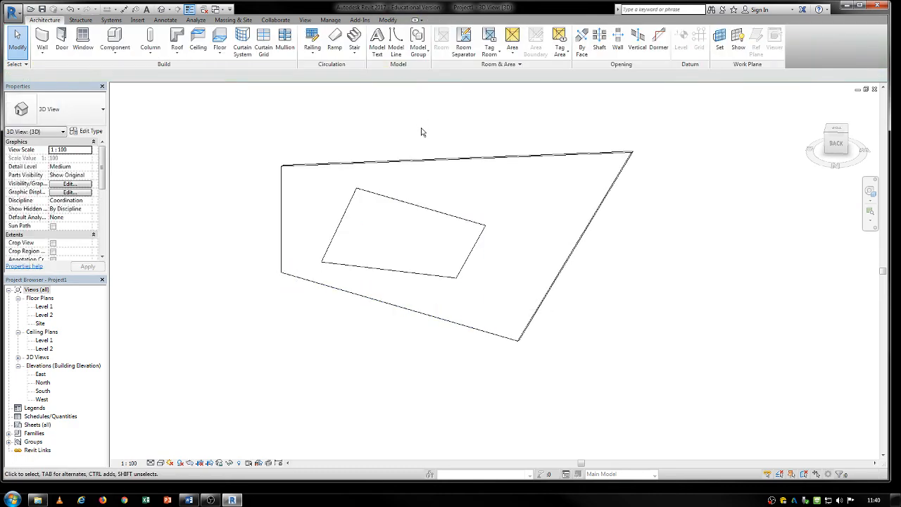
- Change the inner wall's type from Generic - 200mm to Curtain Wall
click(416, 209)
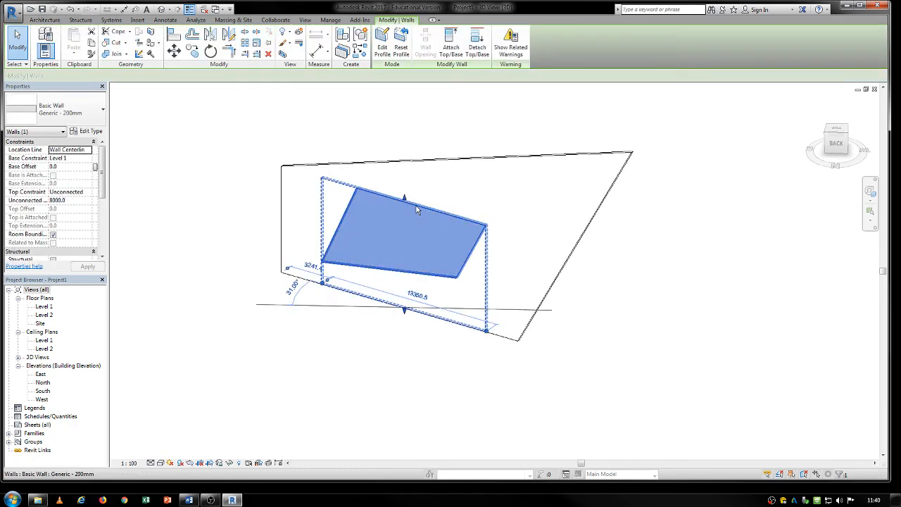
click(45, 20)
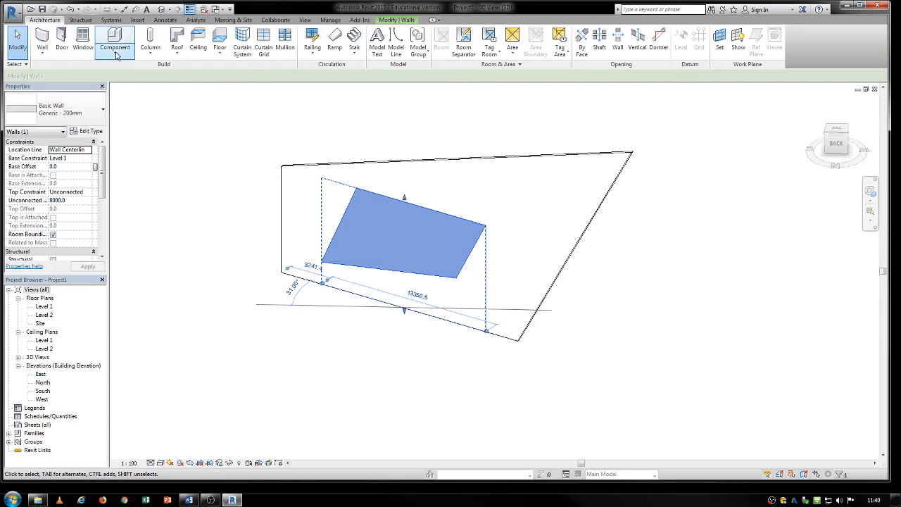
click(60, 109)
scroll(124, 368, down, 10)
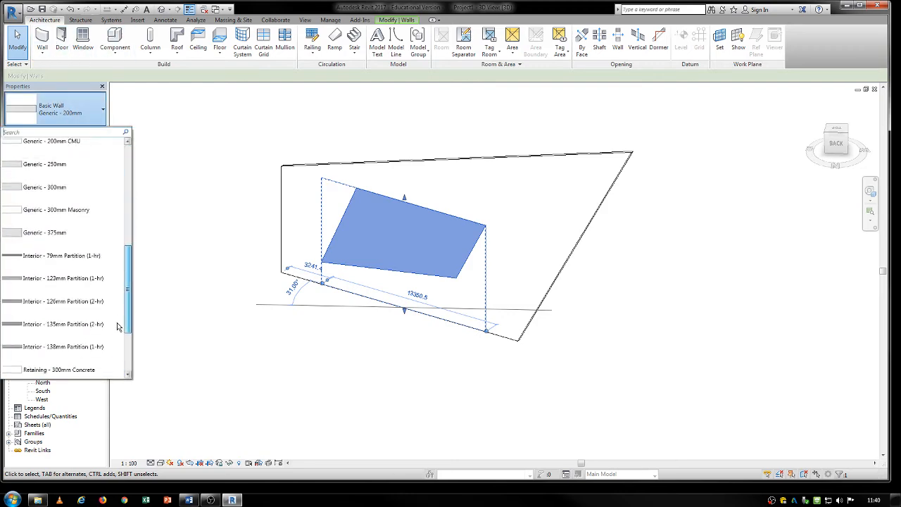
click(33, 300)
click(275, 334)
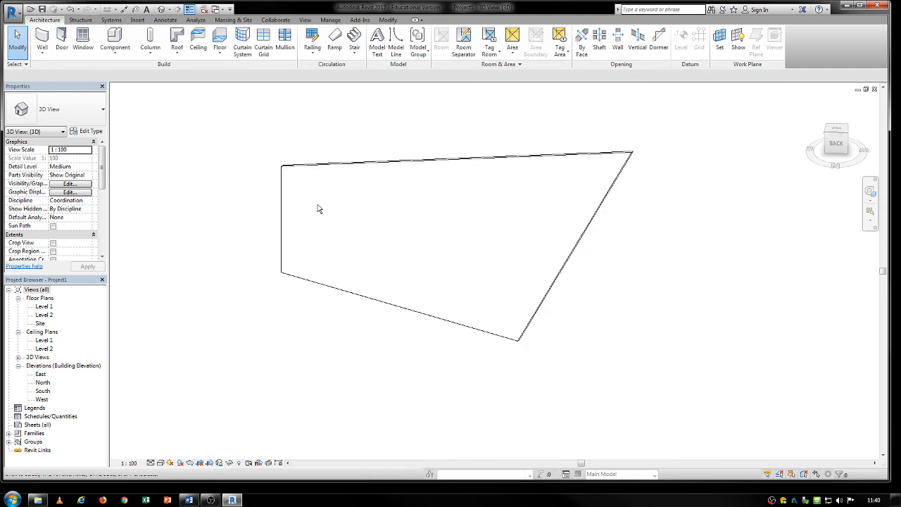
- Enable Automatically Embed in the Curtain Wall type properties so the inner wall cuts into the outer wall
click(433, 217)
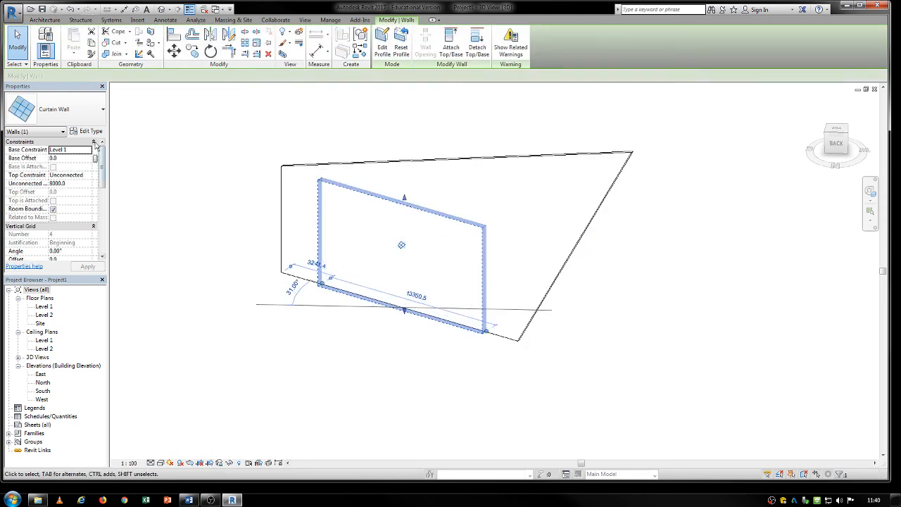
click(90, 132)
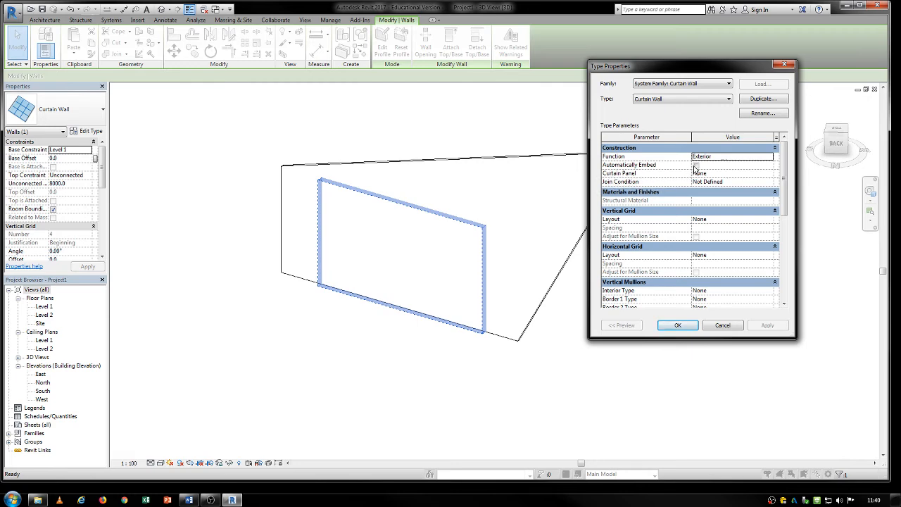
click(701, 168)
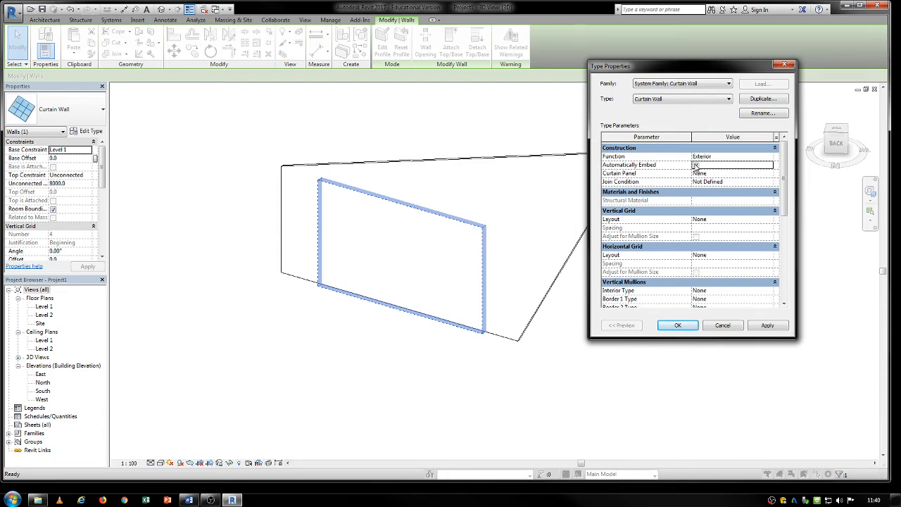
click(678, 326)
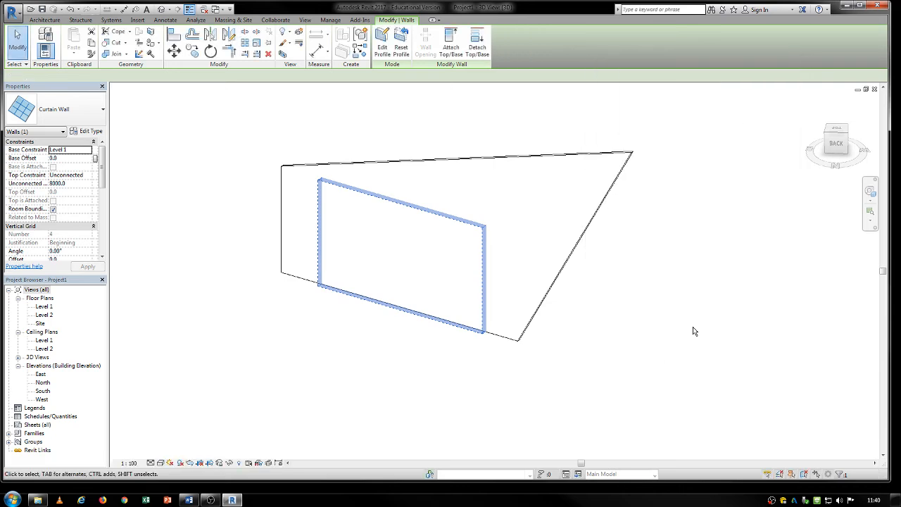
click(401, 425)
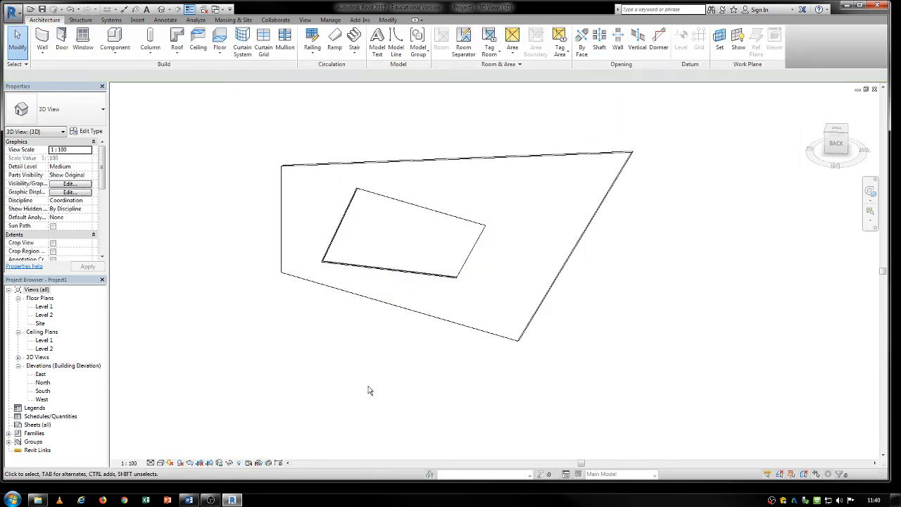
- Set the 3D view's visual style to Shaded and look at the embedded curtain wall up close
click(165, 464)
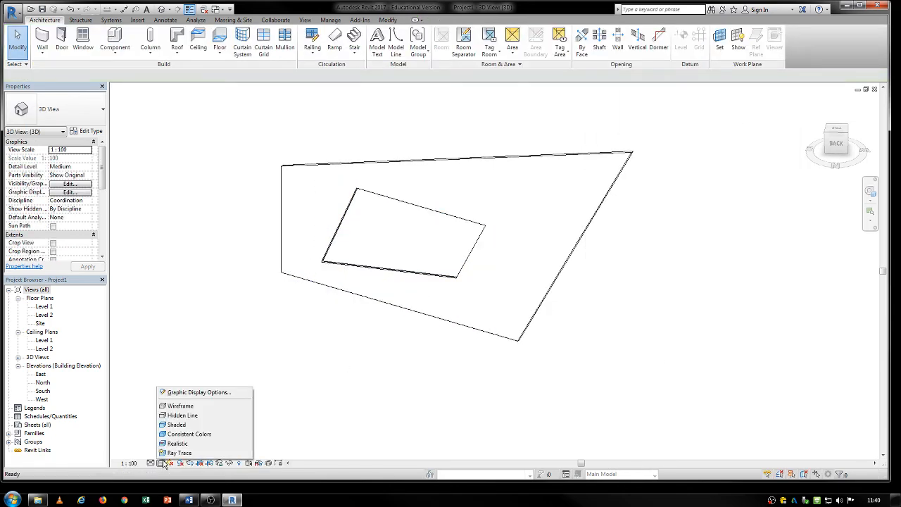
click(176, 428)
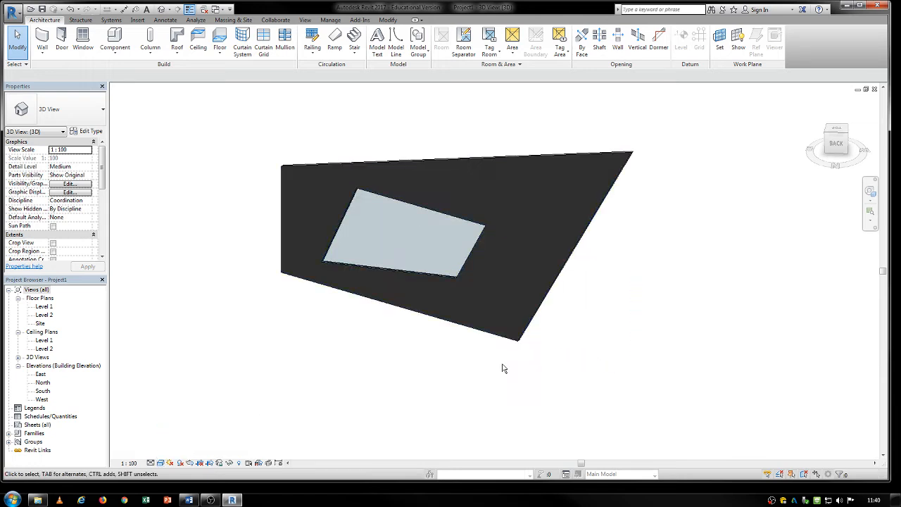
mouse_move(502, 368)
shift+middle_down()
mouse_move(266, 384)
mouse_move(464, 419)
mouse_move(455, 364)
mouse_move(462, 294)
mouse_move(449, 254)
shift+middle_up()
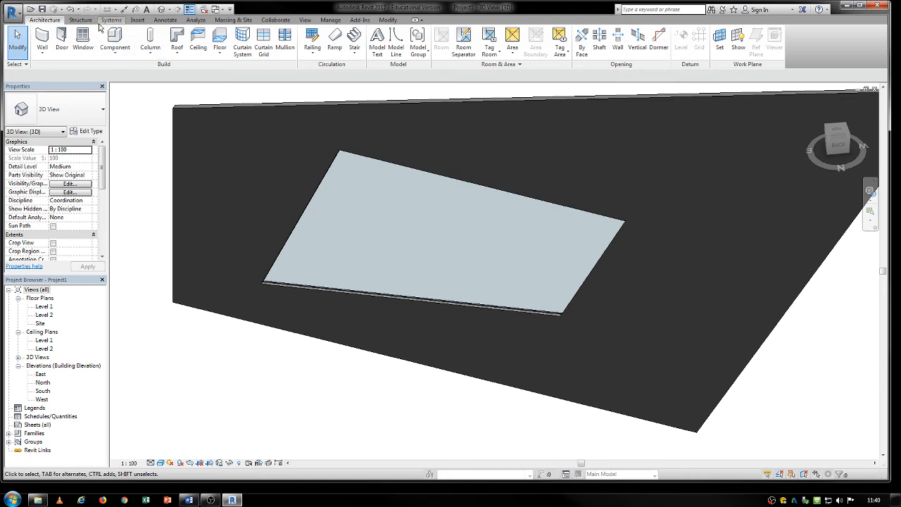
- Place 50mm x 150mm Rectangular Mullions along all four boundary edges of the curtain wall, and end the mullion command
click(285, 39)
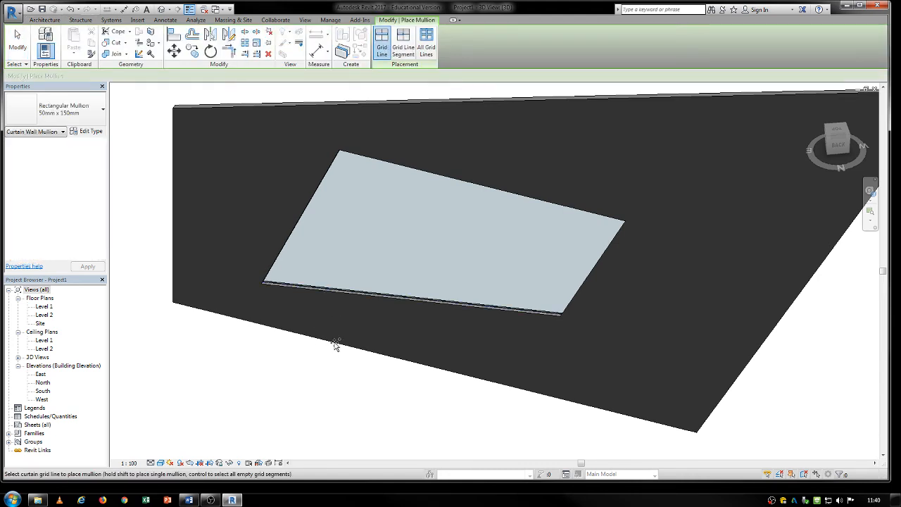
shift+middle_drag(338, 279, 223, 199)
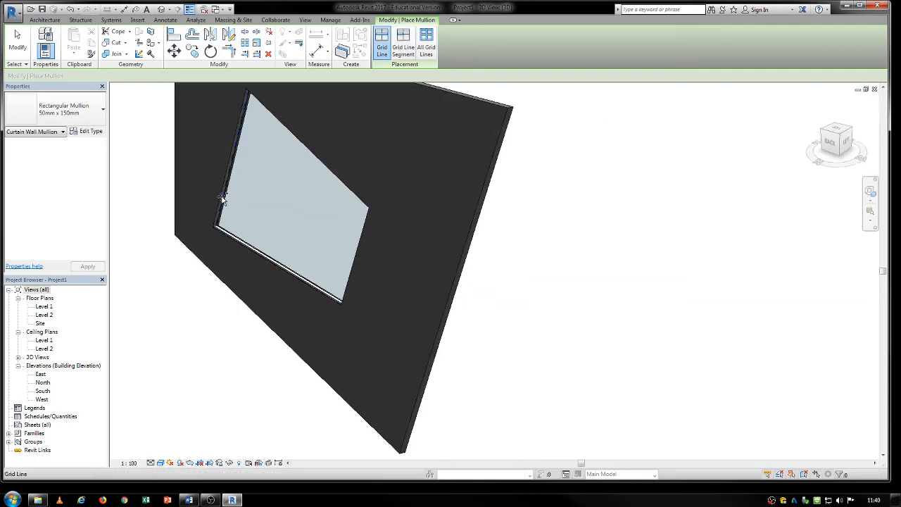
shift+middle_drag(258, 263, 570, 316)
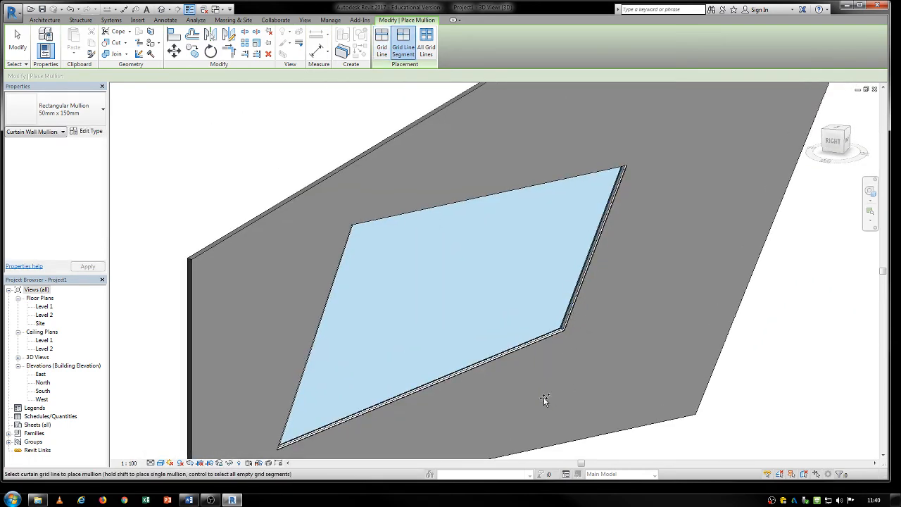
shift+middle_drag(543, 401, 528, 221)
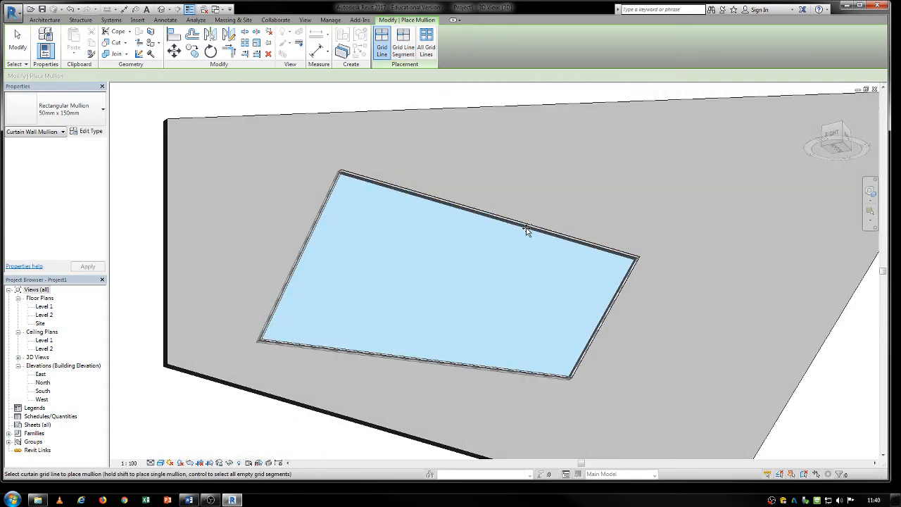
scroll(551, 297, down, 3)
shift+middle_drag(551, 297, 441, 290)
middle_drag(589, 332, 523, 267)
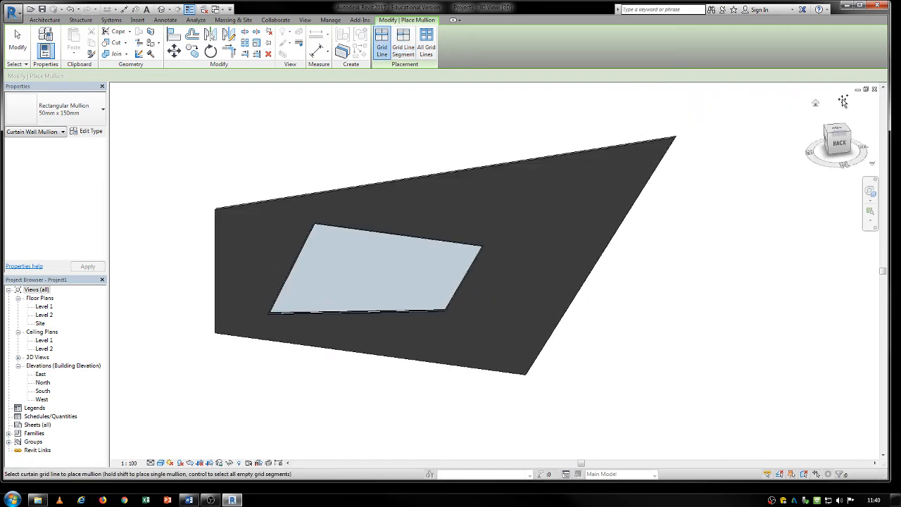
key(Escape)
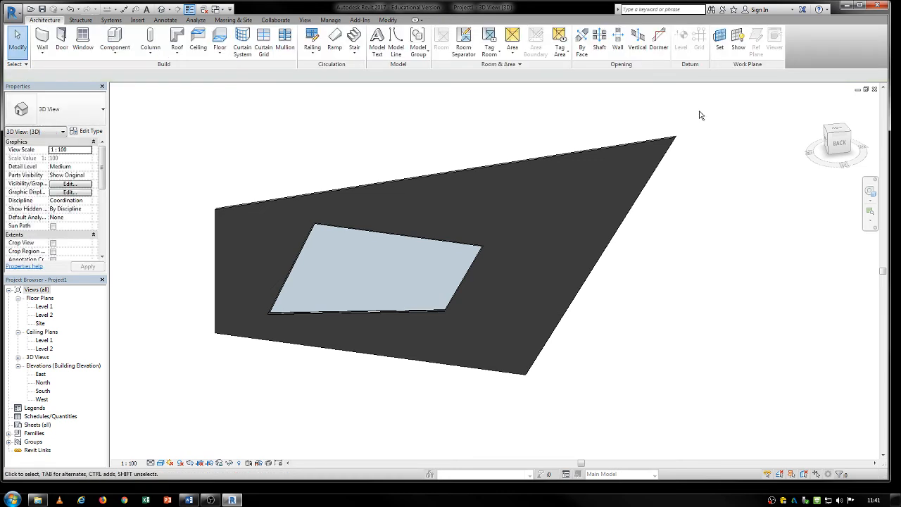
- Delete the outer wall together with the embedded curtain wall and its mullions
scroll(700, 113, down, 5)
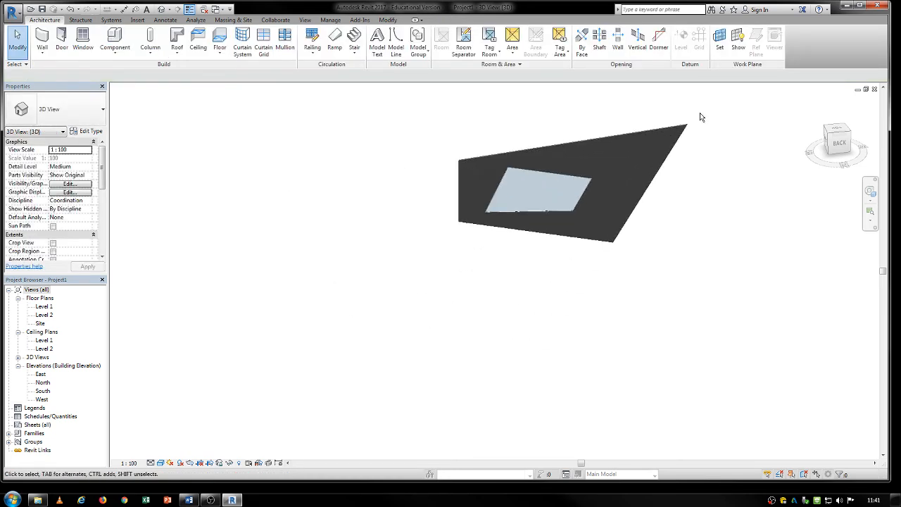
middle_drag(437, 220, 470, 274)
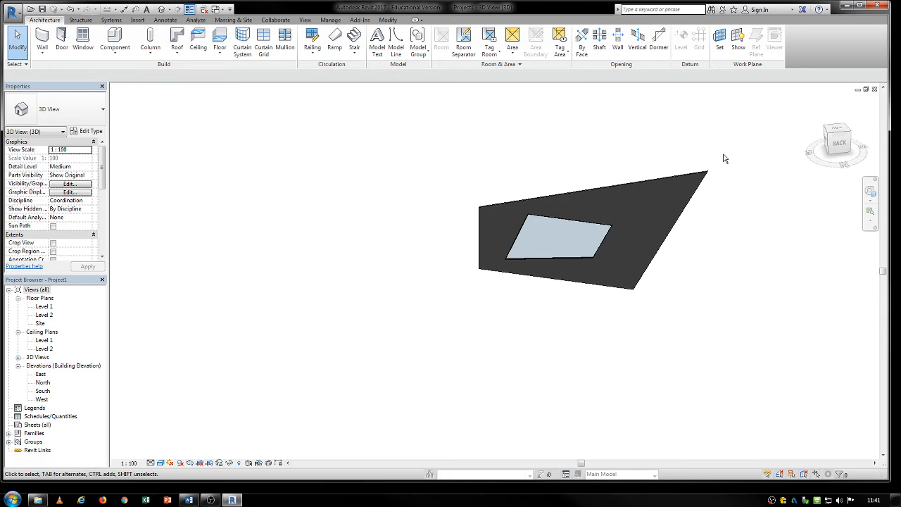
drag(722, 140, 380, 321)
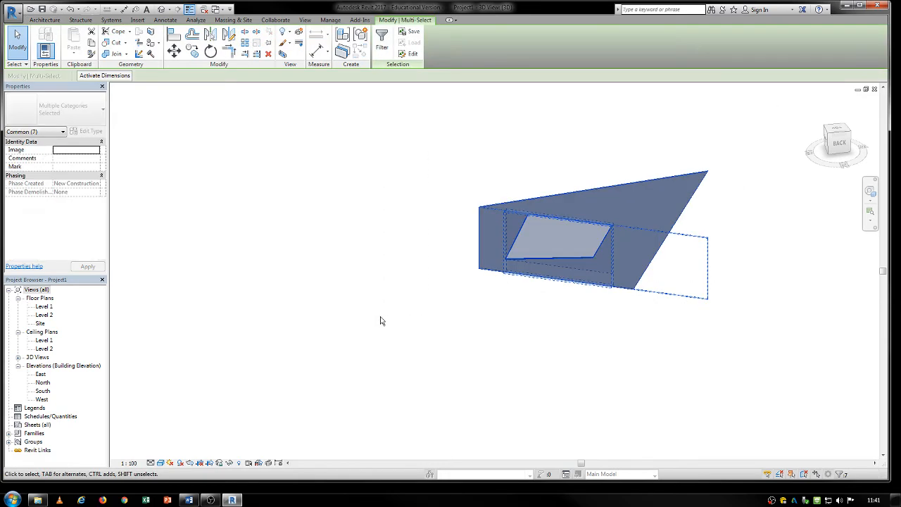
key(Delete)
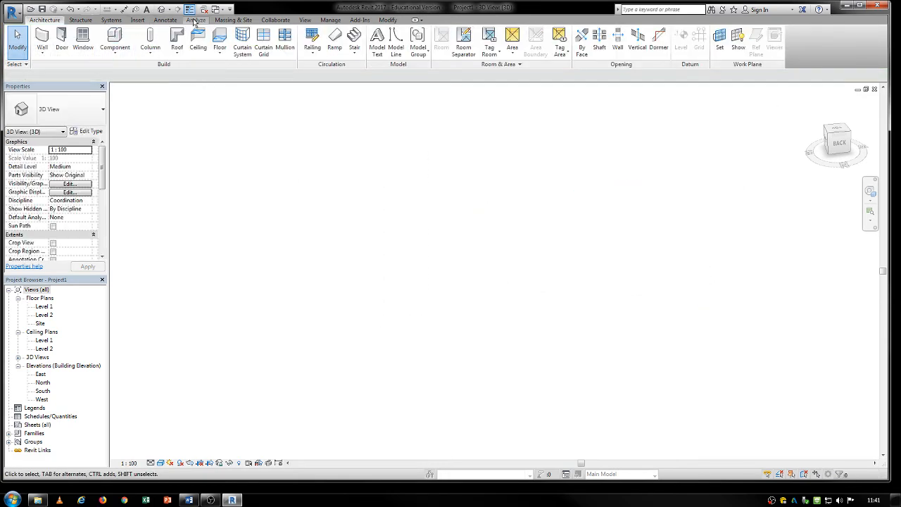
- Create a new family from the Metric Generic Model.rft template and open its default 3D view
click(233, 20)
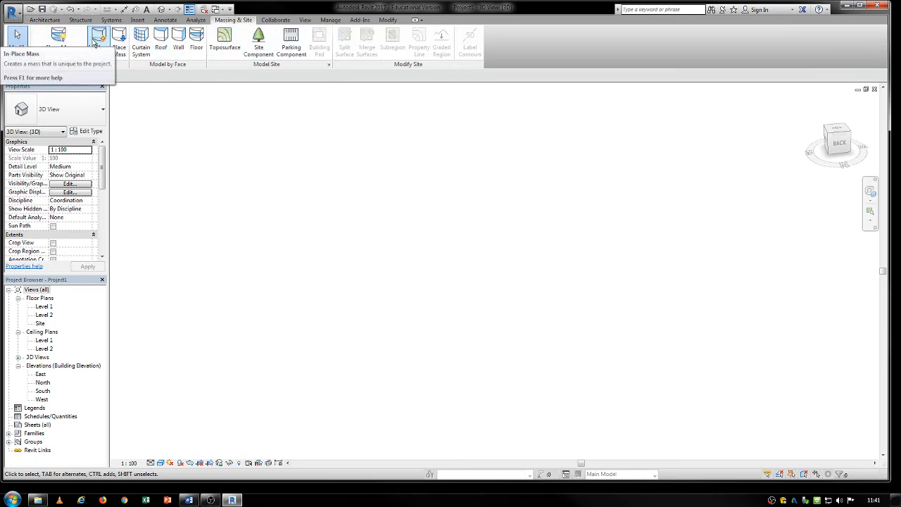
click(13, 14)
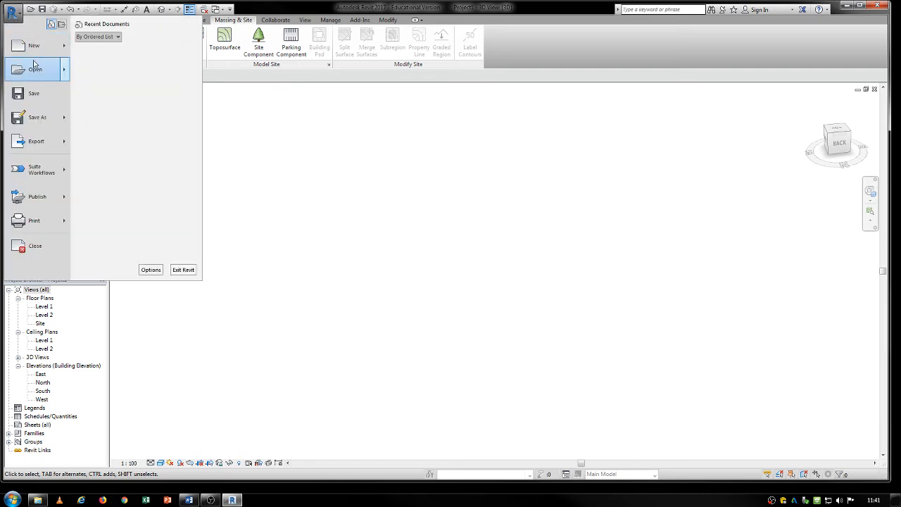
mouse_move(33, 49)
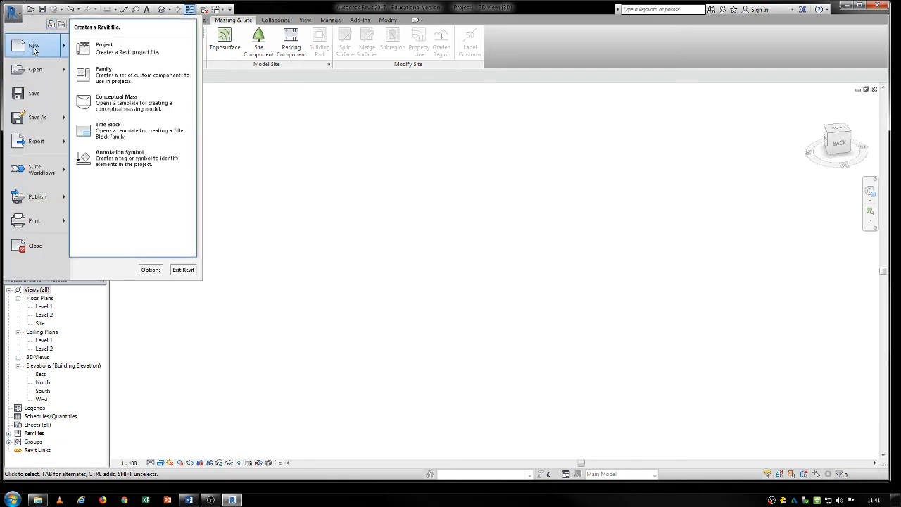
click(111, 79)
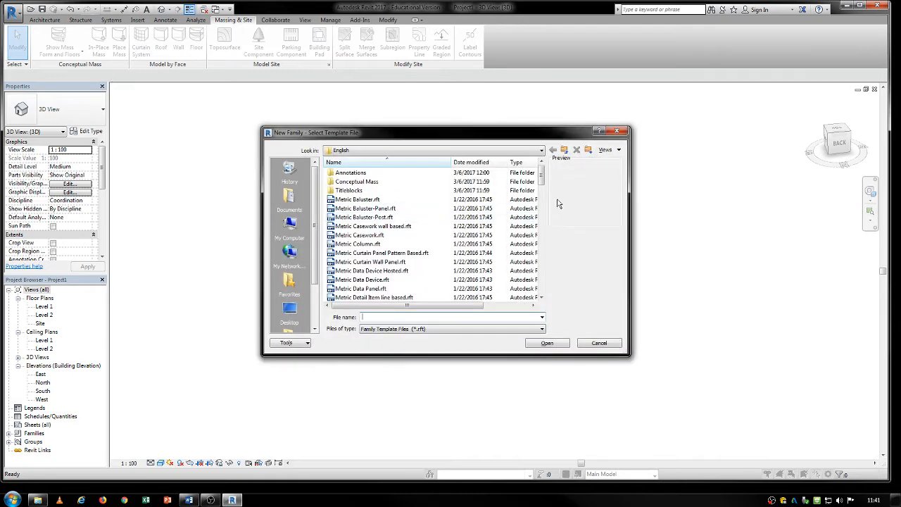
drag(543, 180, 543, 221)
click(369, 289)
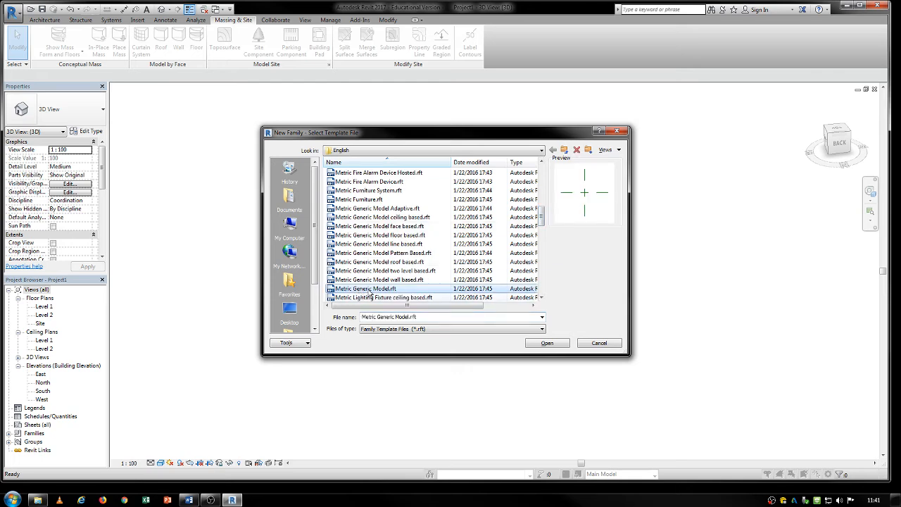
click(542, 345)
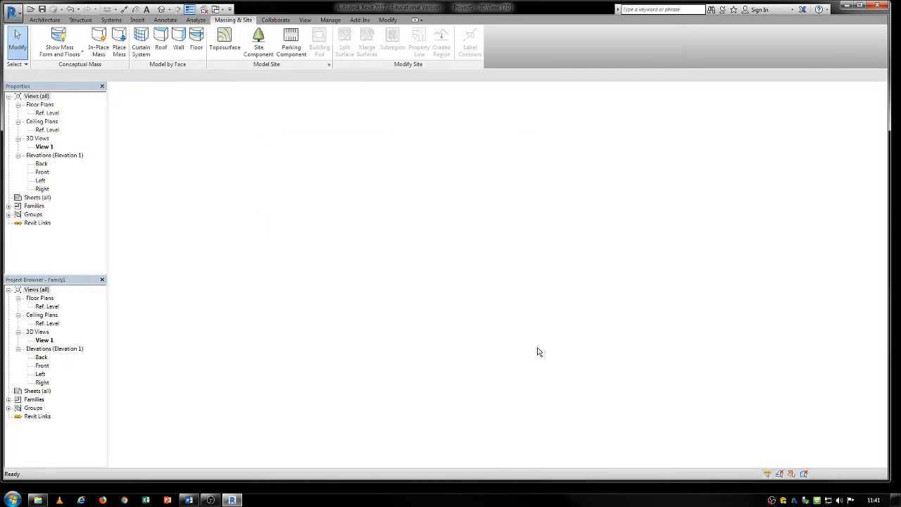
click(167, 10)
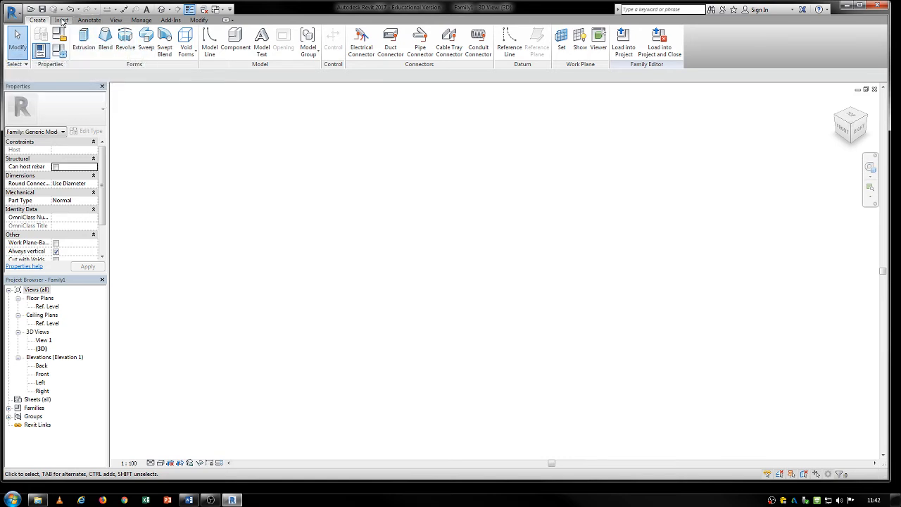
- Create a 250 mm deep solid extrusion from a freehand rectangle of about 2000 by 1780 mm
click(83, 39)
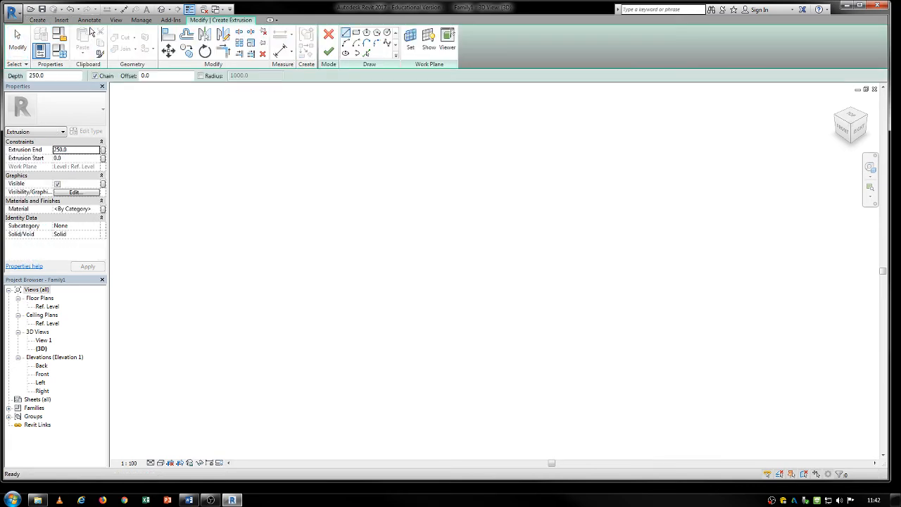
click(356, 33)
click(469, 270)
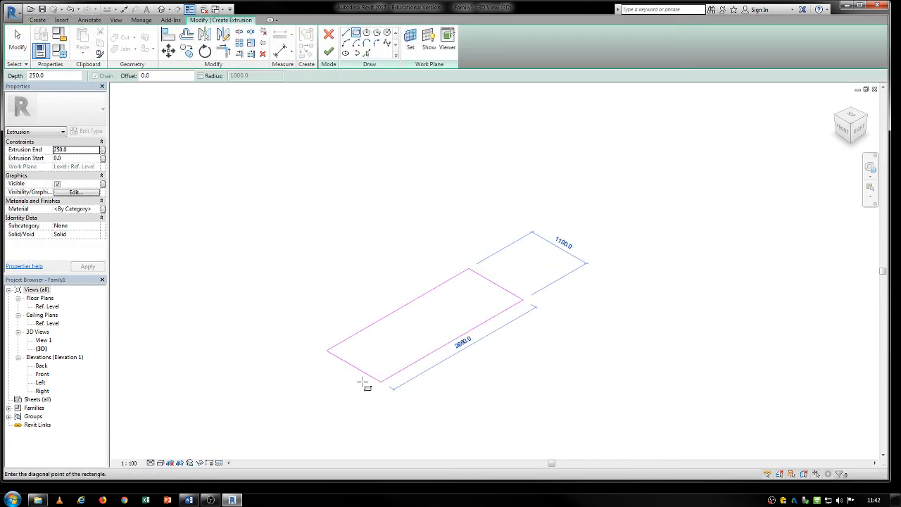
click(458, 377)
key(Escape)
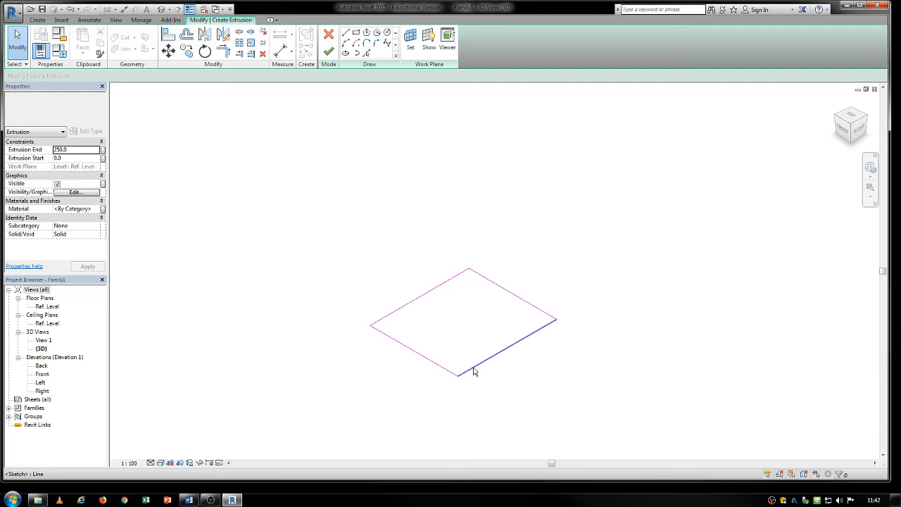
click(474, 372)
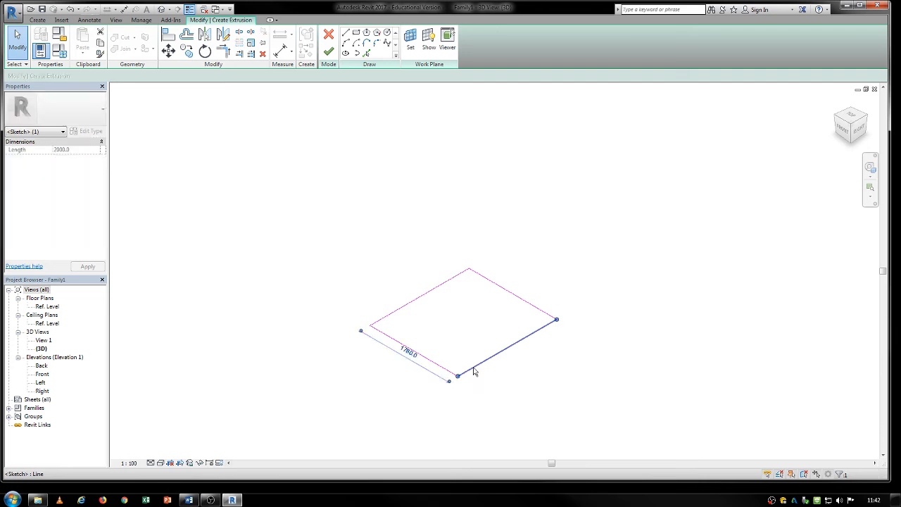
click(327, 54)
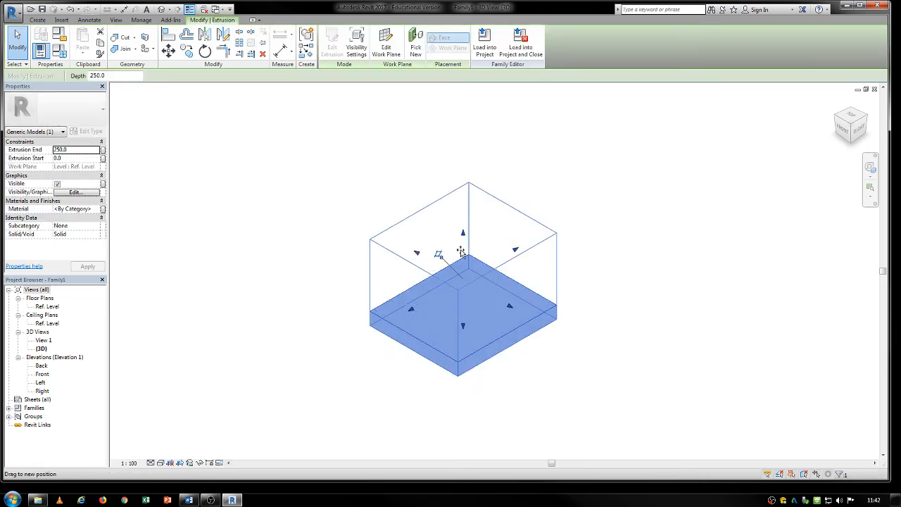
- Stretch the extrusion's top face up to an Extrusion End of 2327.5 and pull one side face outward to lengthen the box
drag(460, 252, 349, 285)
click(312, 261)
click(345, 257)
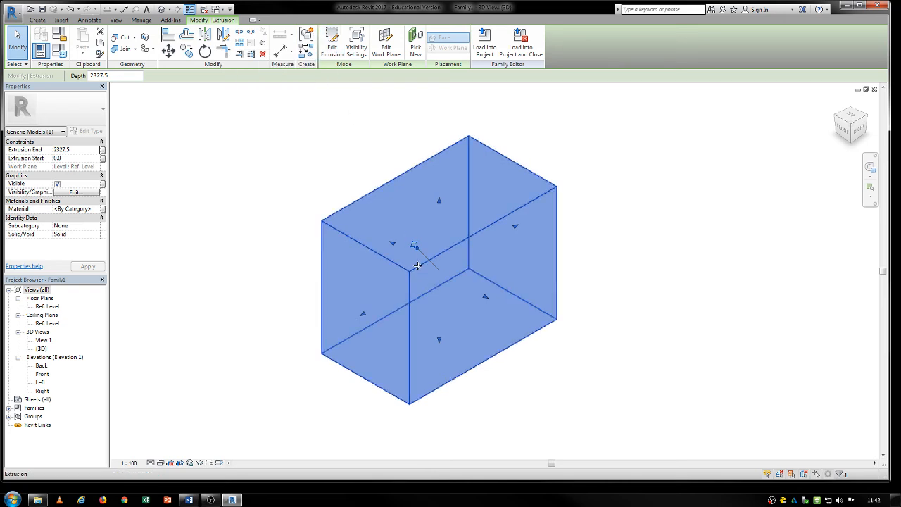
- Cycle the selection to the box's right-hand long side face, move that face outward to widen the box, and clear the selection
key(Tab)
key(Tab)
key(Tab)
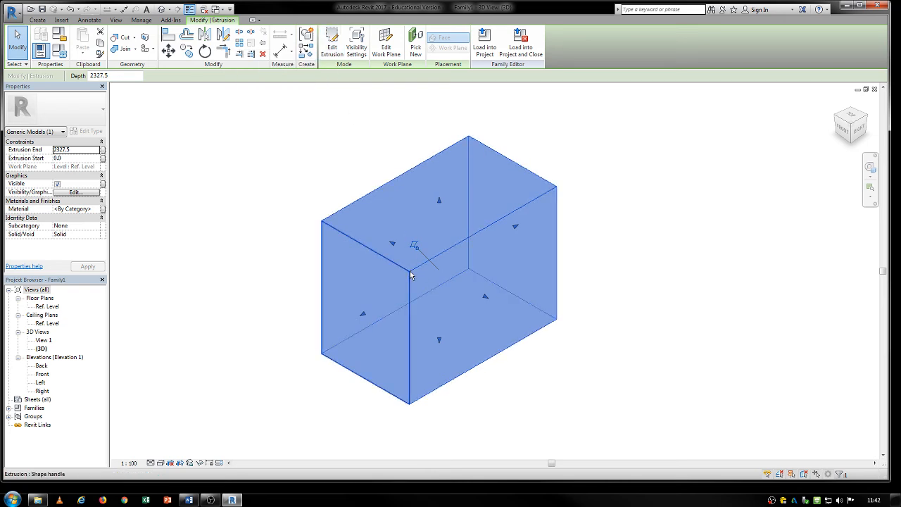
click(411, 271)
click(300, 189)
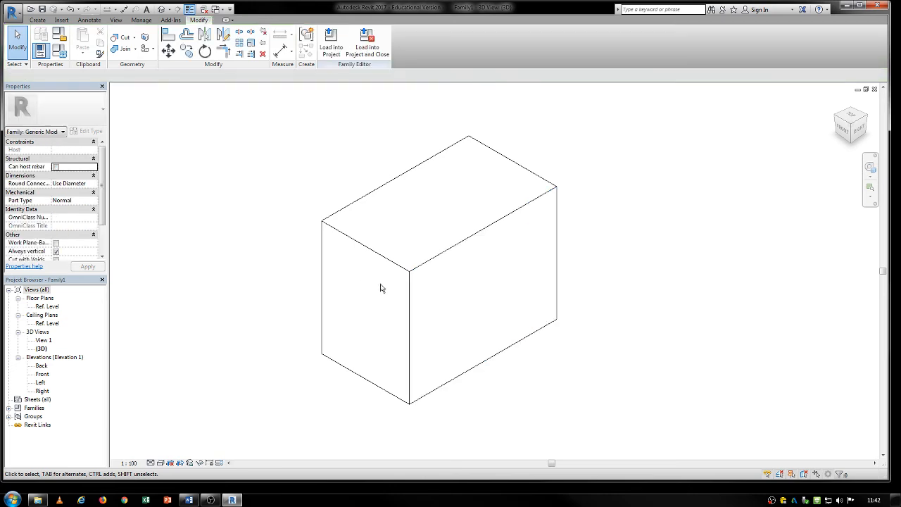
key(Tab)
click(412, 275)
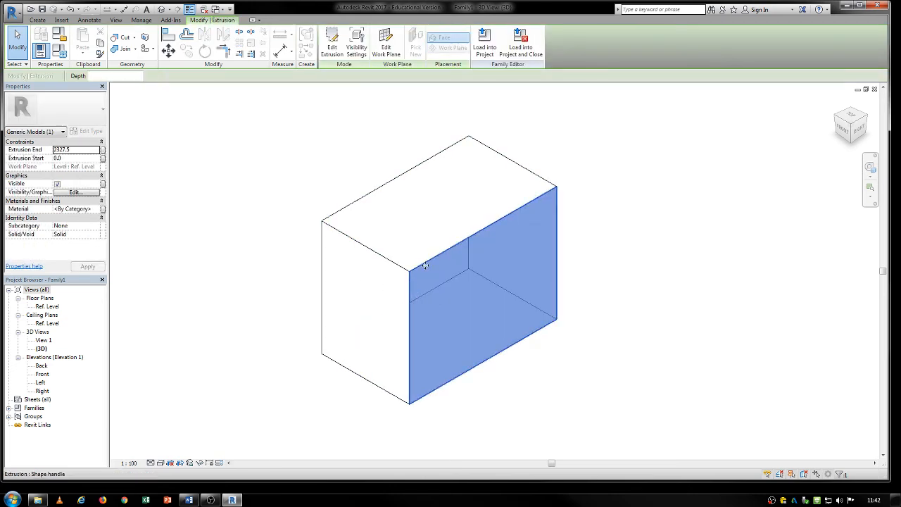
drag(425, 266, 473, 292)
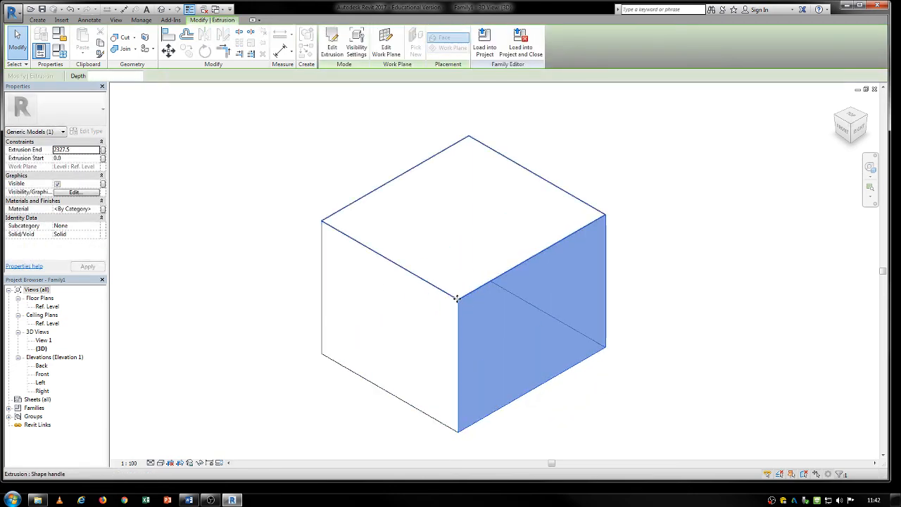
click(457, 300)
key(Escape)
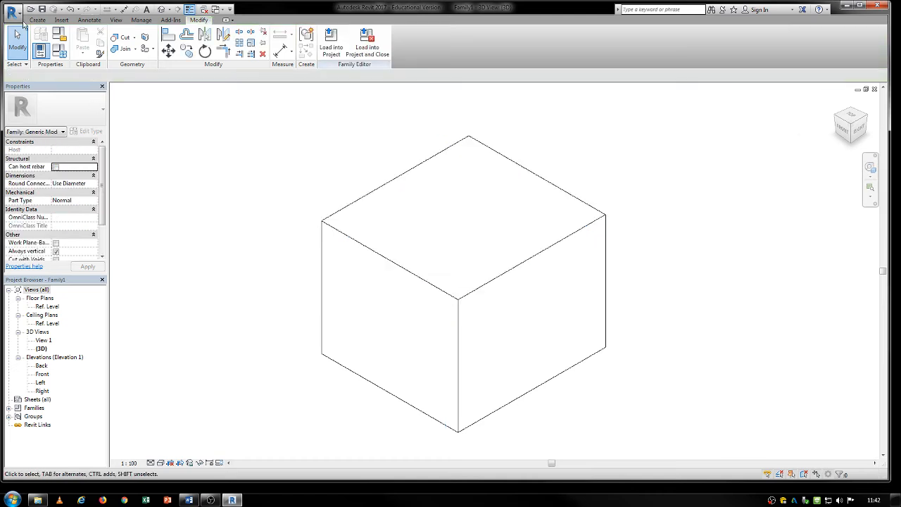
- Open the box extrusion's sketch for editing, delete all its profile lines, and discard the sketch edit
click(37, 20)
middle_drag(204, 170, 331, 155)
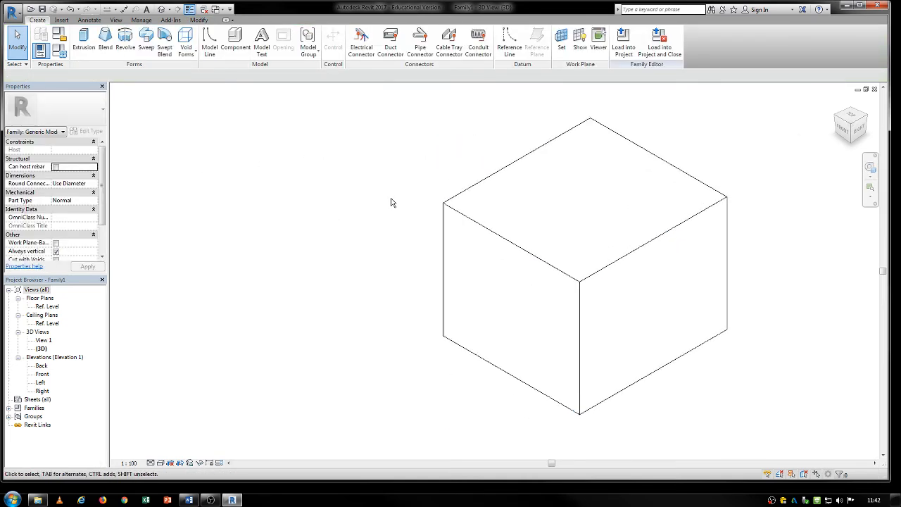
double_click(470, 220)
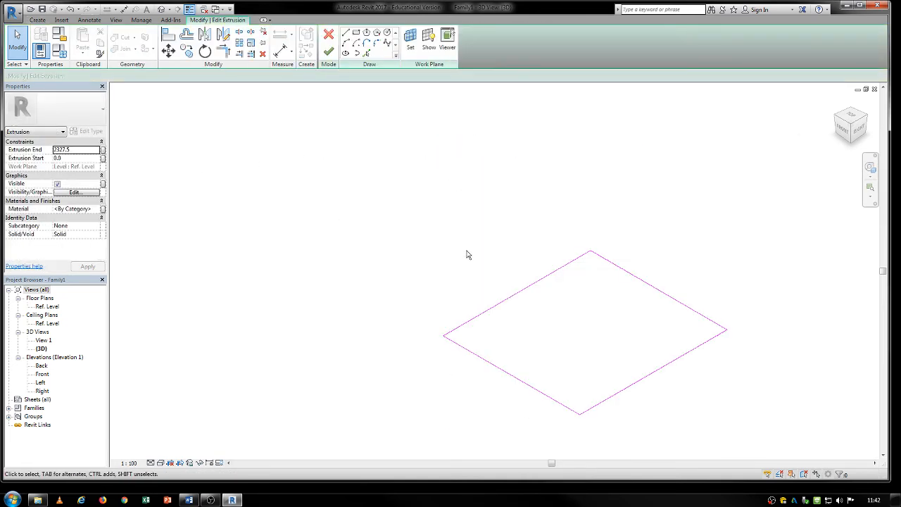
click(470, 322)
mouse_move(779, 215)
mouse_down()
mouse_move(472, 435)
mouse_move(364, 448)
mouse_up()
key(Delete)
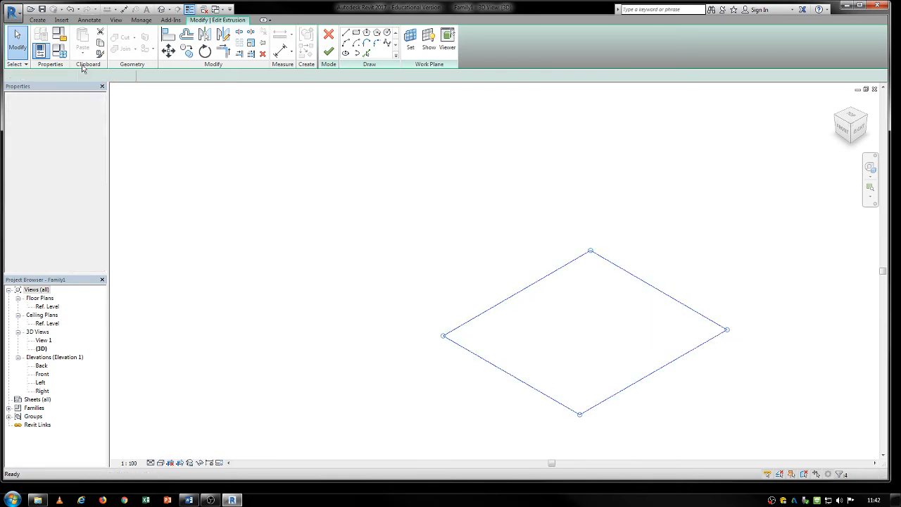
click(41, 21)
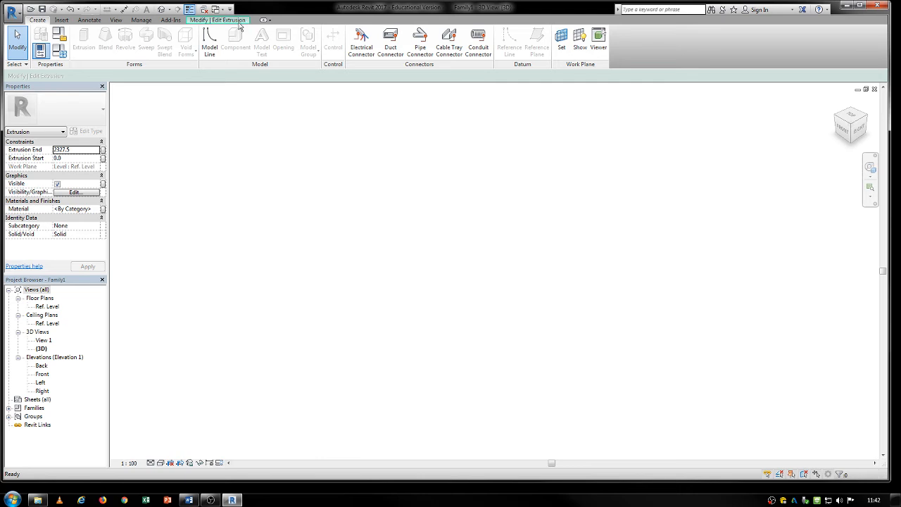
click(229, 20)
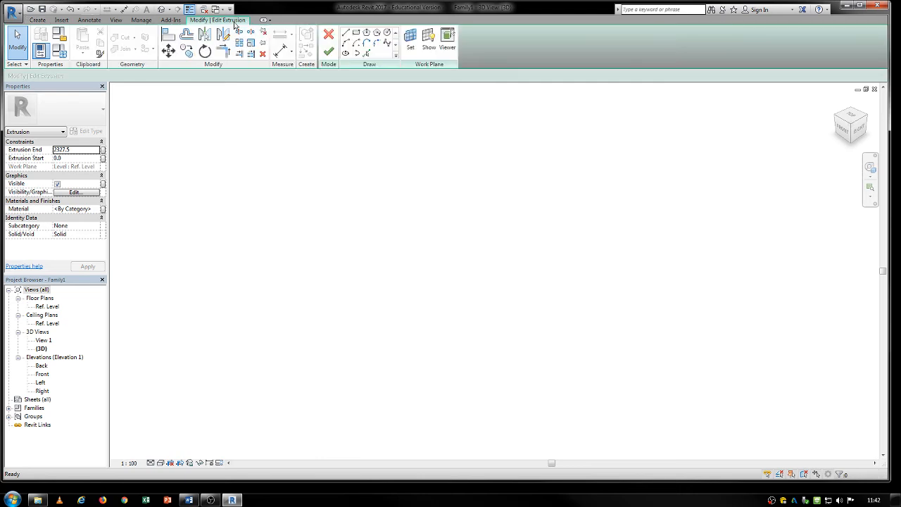
click(328, 39)
click(473, 255)
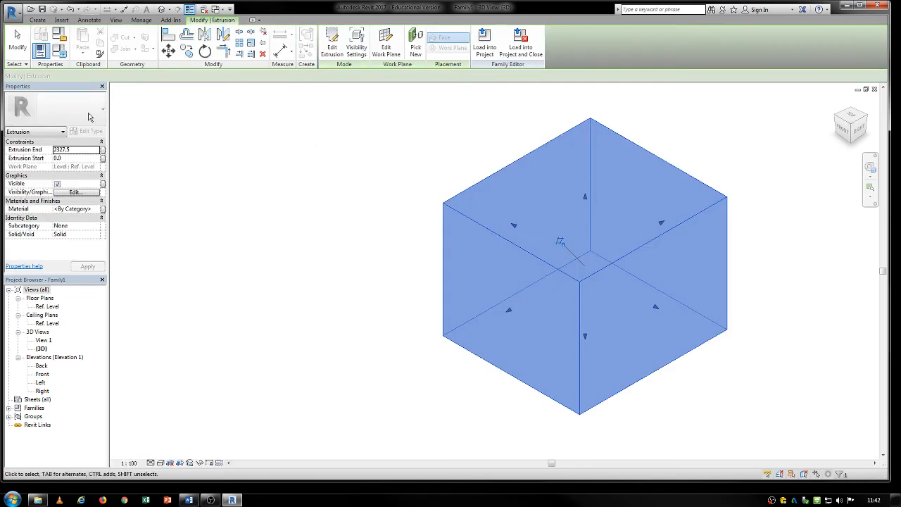
click(37, 21)
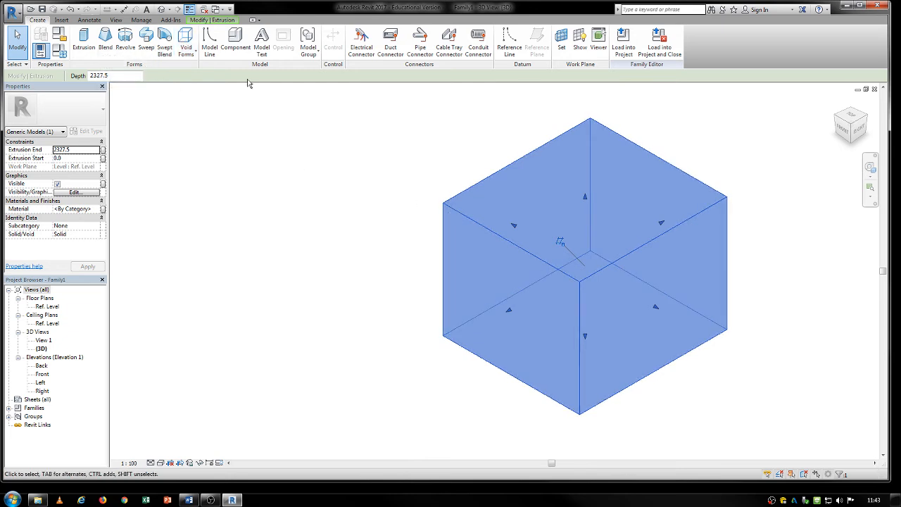
click(162, 43)
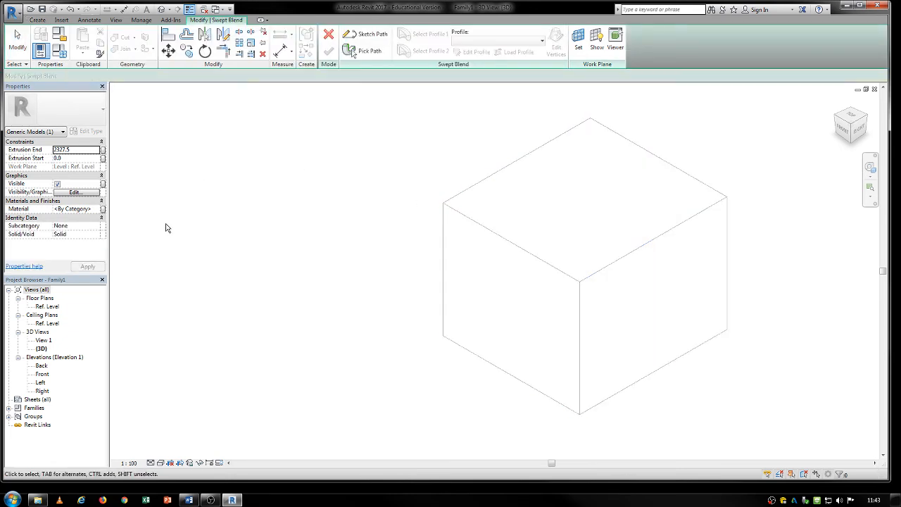
middle_drag(195, 157, 292, 186)
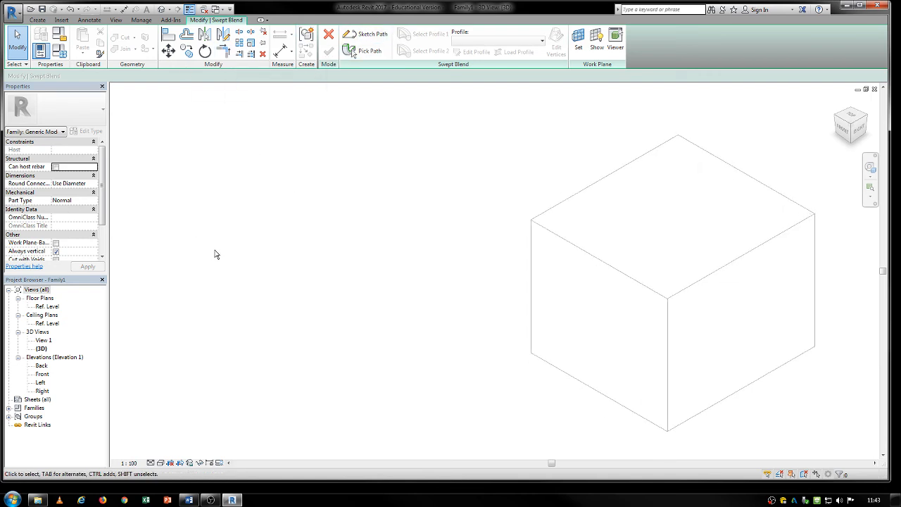
click(328, 41)
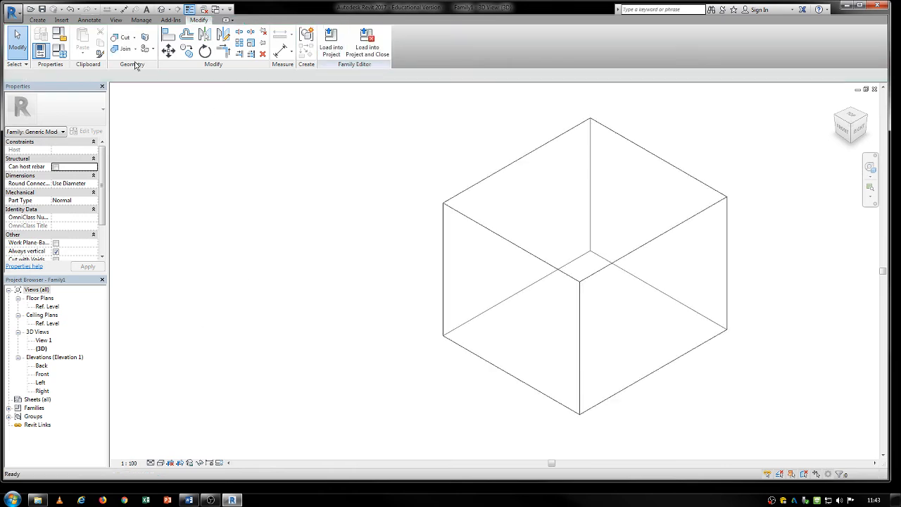
- Create a 250 mm deep void extrusion from a circle of about 1640 mm radius overlapping the box's left corner
click(36, 20)
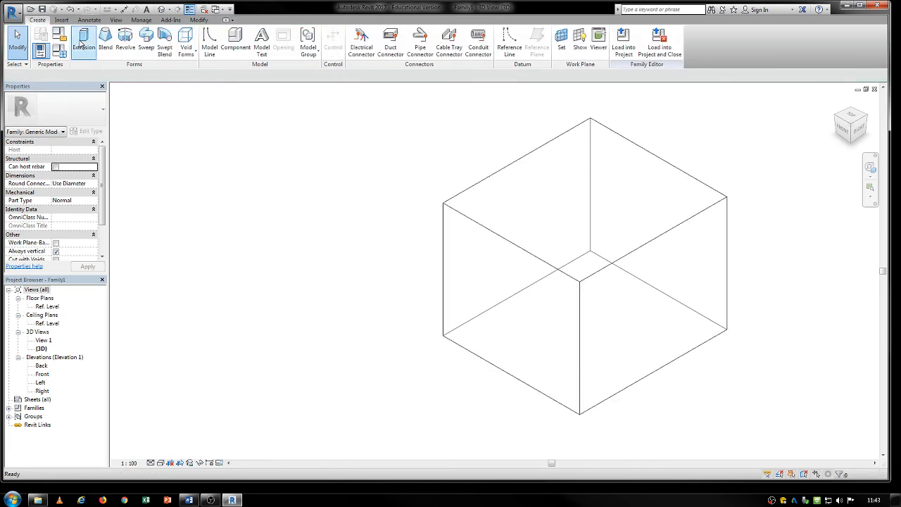
click(186, 49)
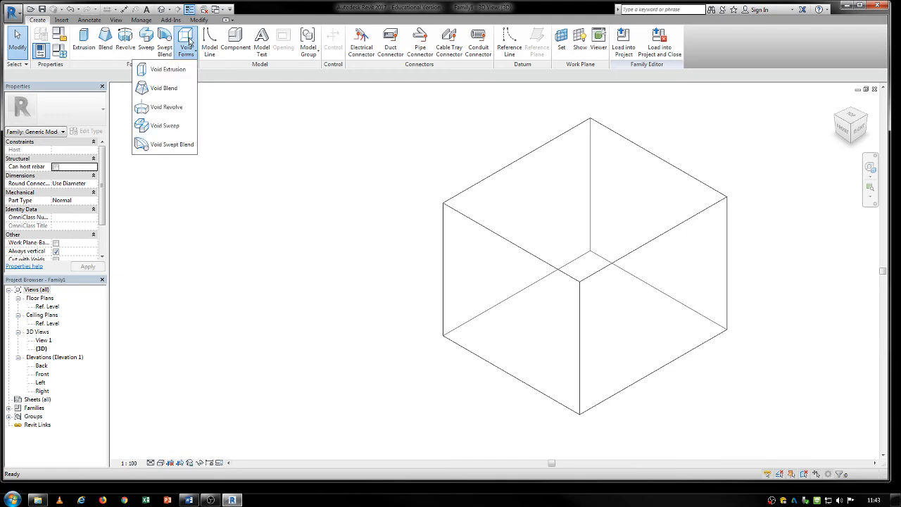
click(175, 71)
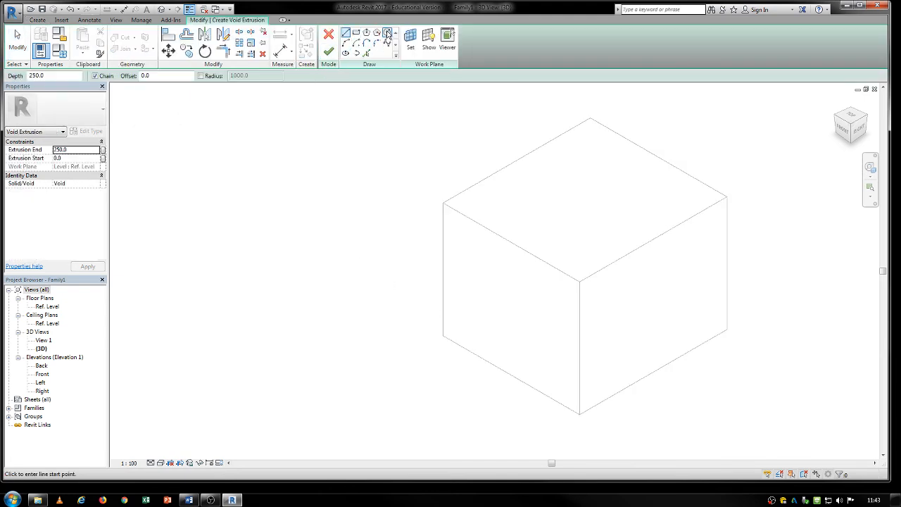
click(387, 33)
click(425, 318)
click(444, 382)
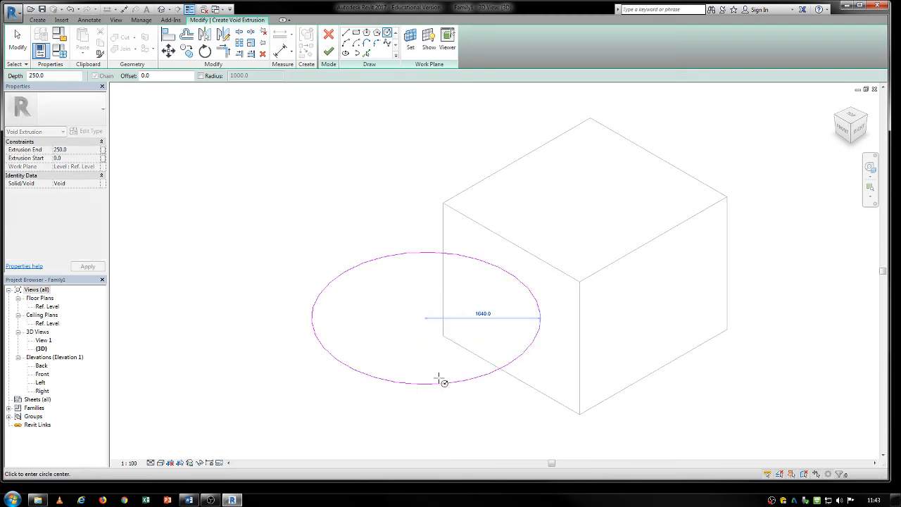
key(Escape)
click(427, 384)
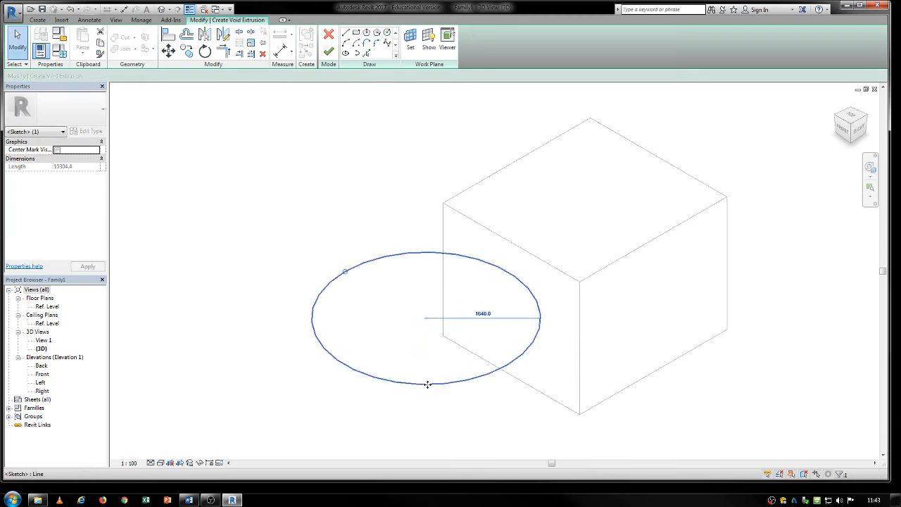
click(329, 52)
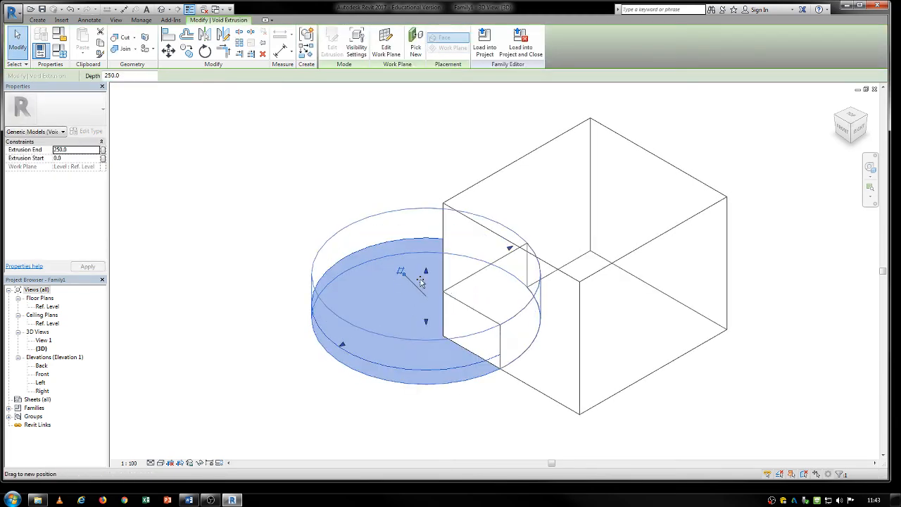
- Raise the circular void's top face, deselect it, and look at the cut corner of the box from the left and below
click(307, 305)
shift+middle_drag(553, 402, 598, 148)
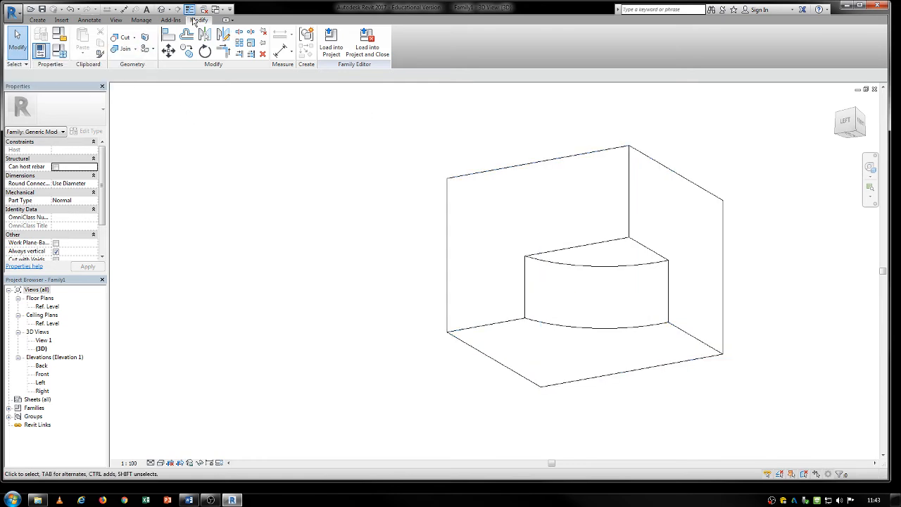
click(40, 20)
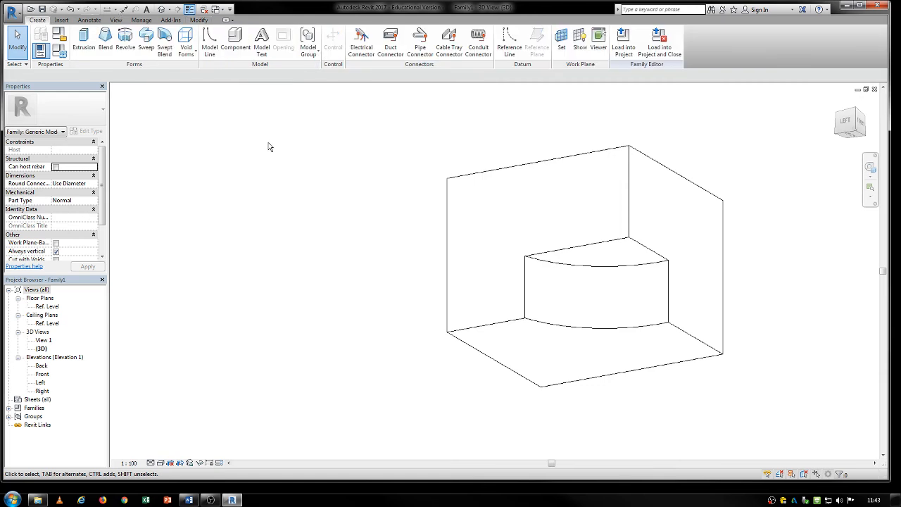
- Close all open views of Family1 and discard its changes to return to the project
click(875, 90)
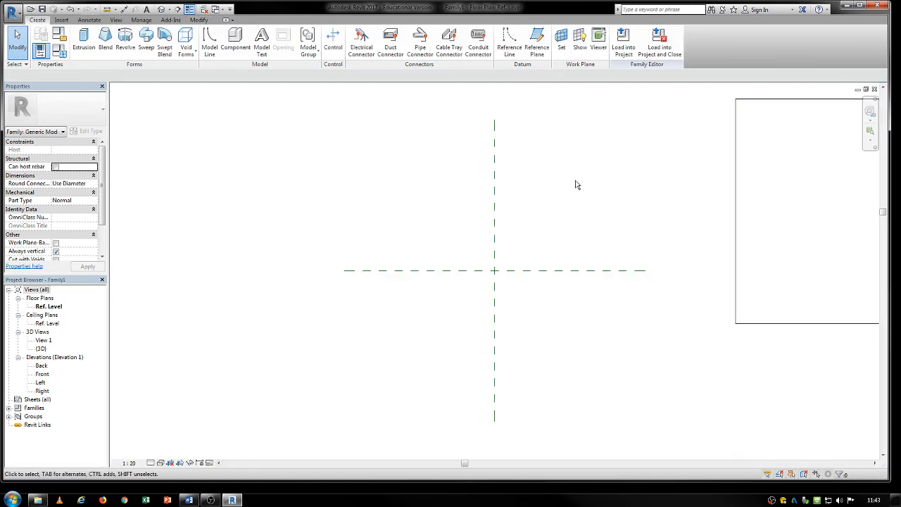
click(874, 89)
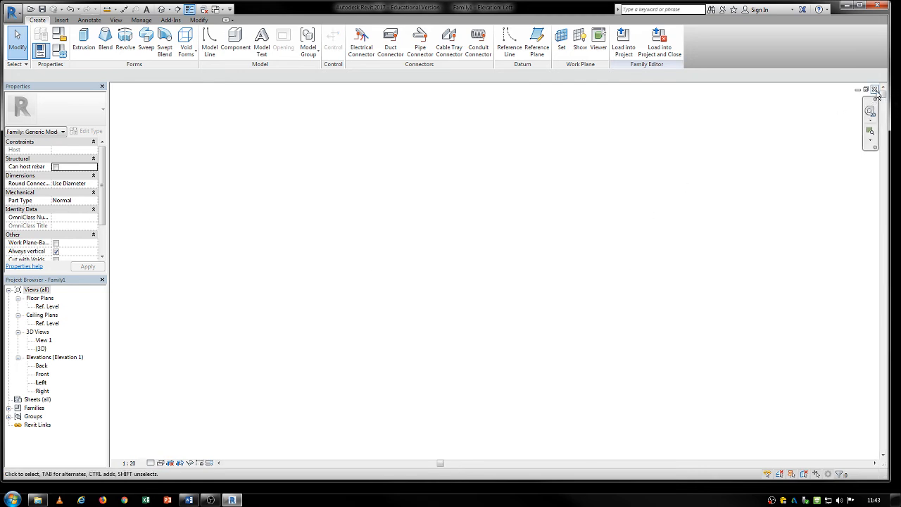
click(875, 89)
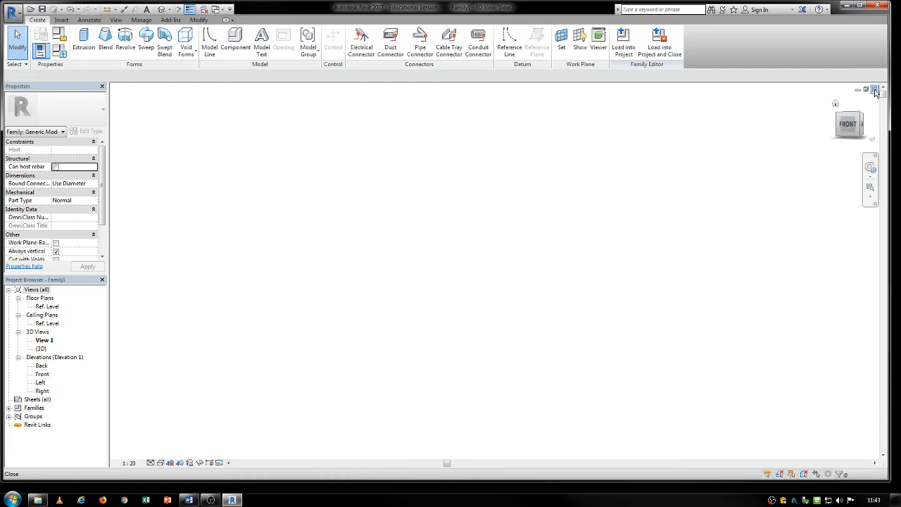
click(874, 90)
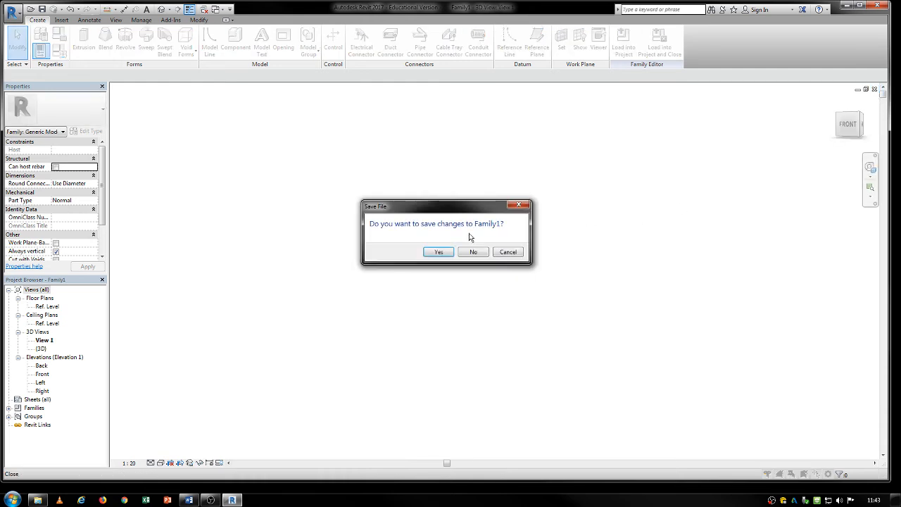
click(480, 254)
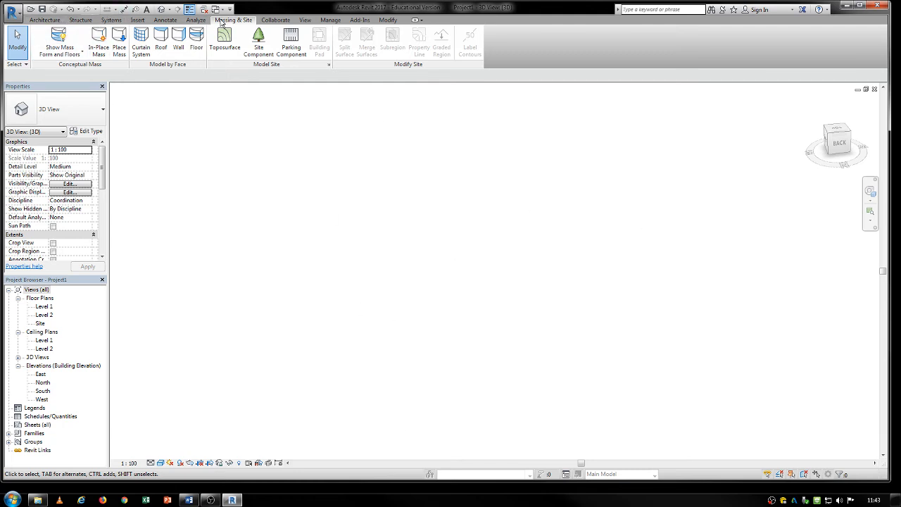
- Start an in-place mass named Mass 1 and draw a rectangle of about 12700 by 14000 mm on Level 1
click(100, 43)
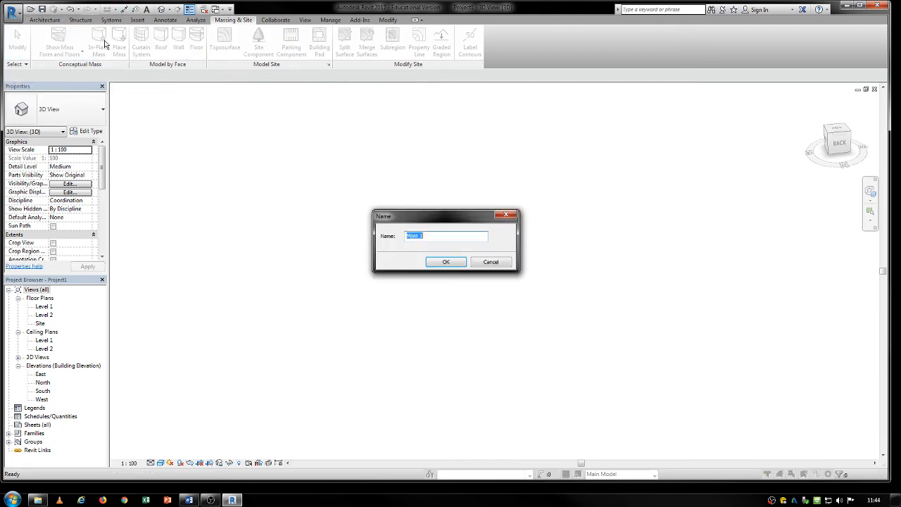
click(444, 262)
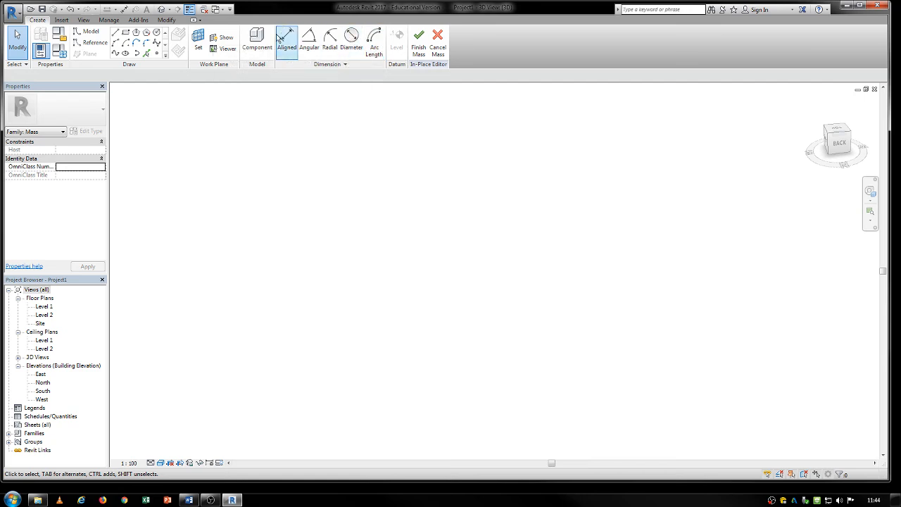
click(127, 34)
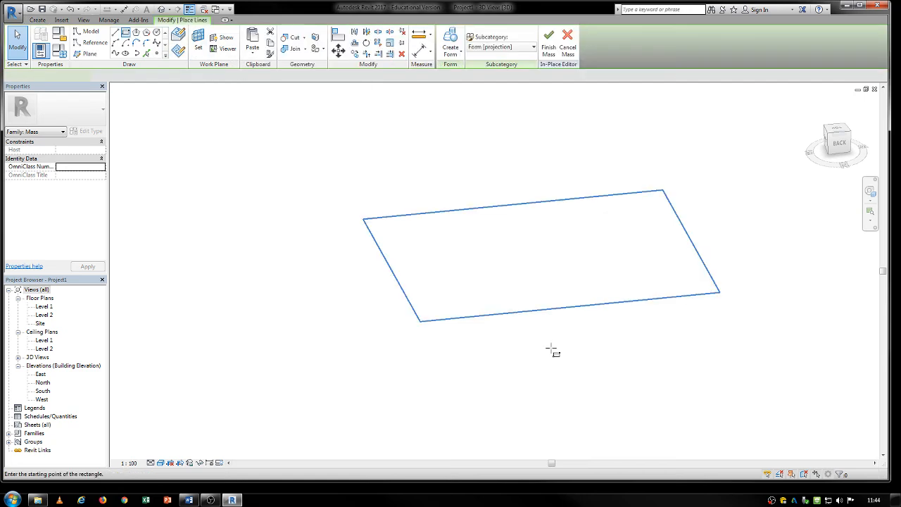
click(576, 215)
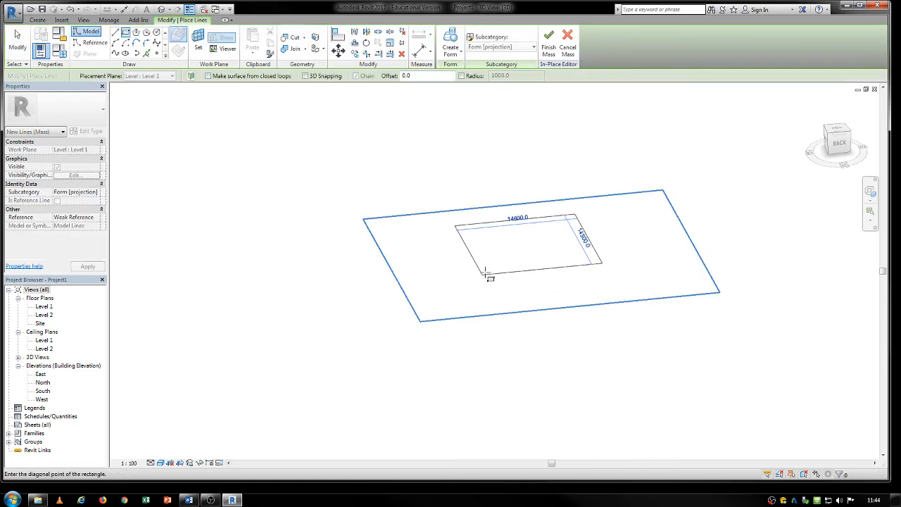
click(484, 268)
key(Escape)
key(Escape)
- Create a solid form from the rectangle and raise its top face to a height of about 12843 mm
middle_drag(484, 268, 433, 394)
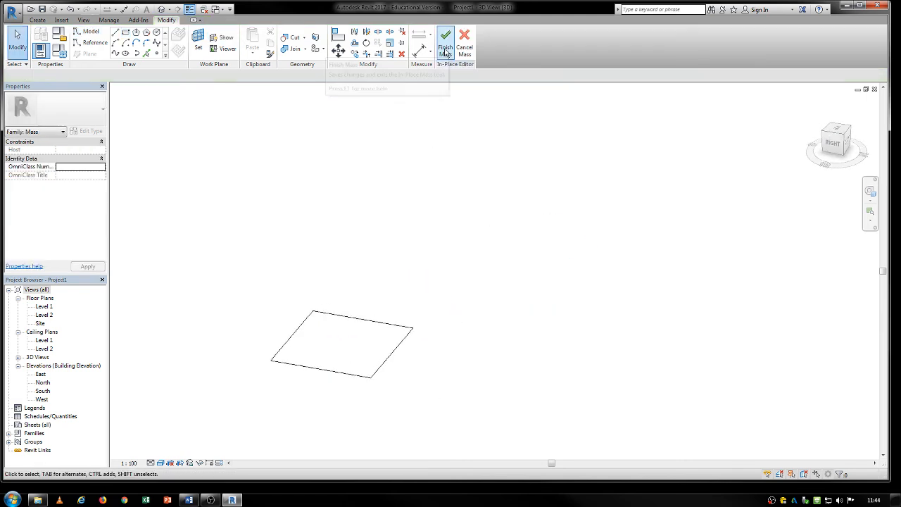
key(Tab)
click(365, 382)
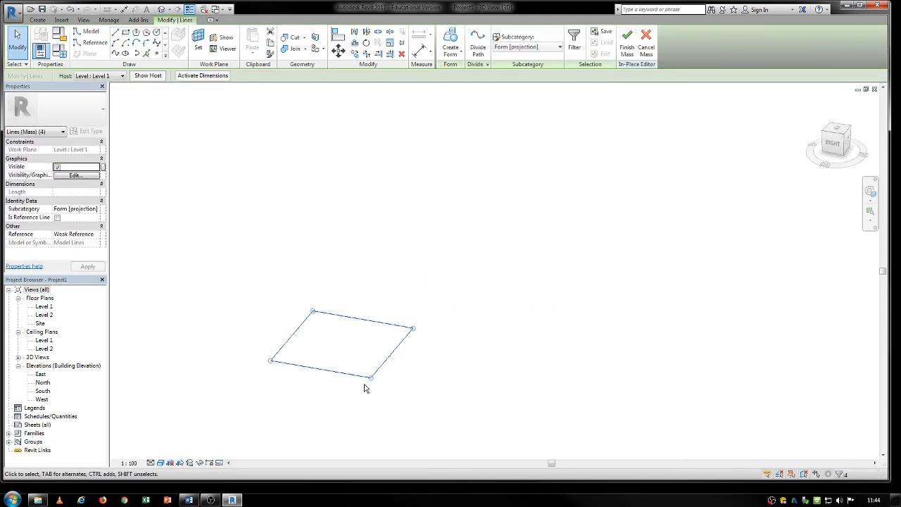
click(451, 53)
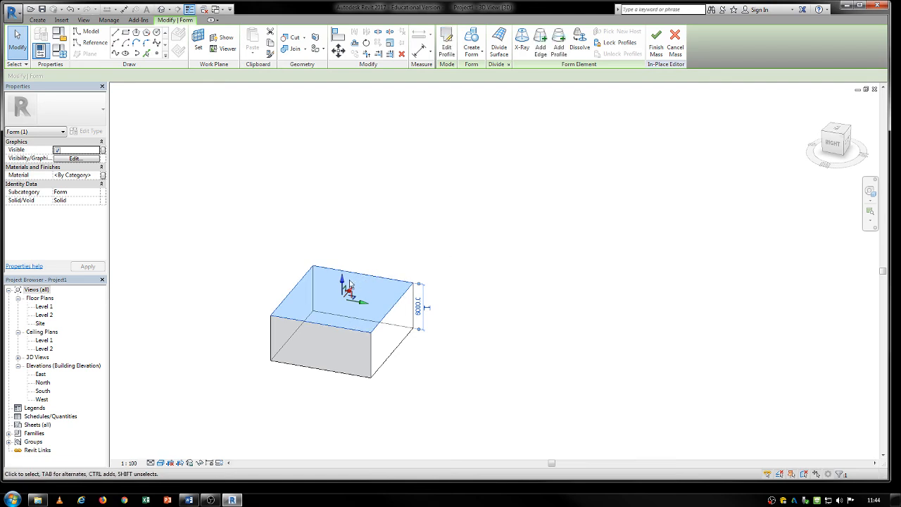
drag(342, 277, 332, 231)
click(483, 258)
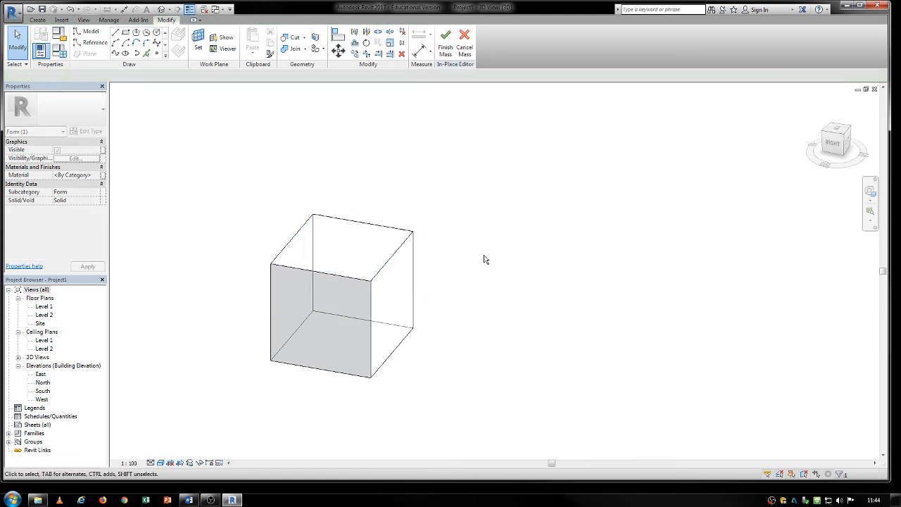
- Raise one top corner vertex of the box form, and pull the vertical edge below it outward
click(414, 233)
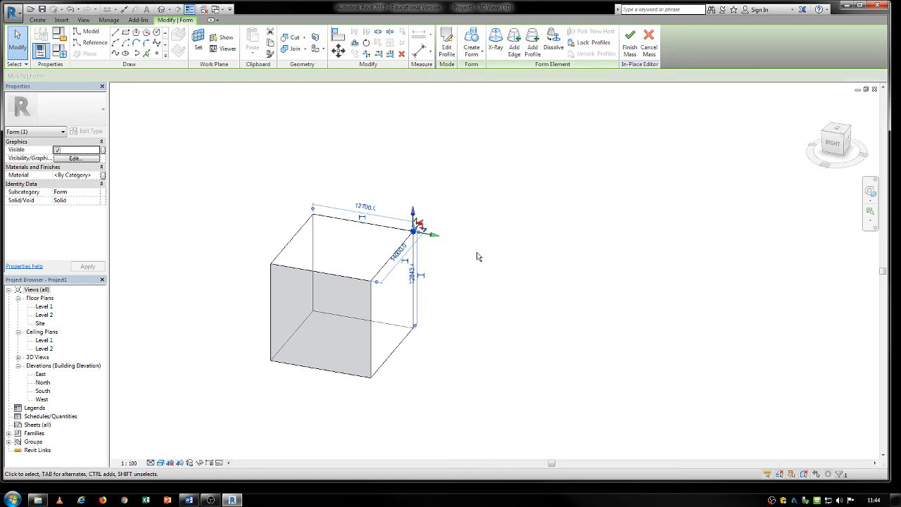
shift+middle_drag(483, 258, 428, 252)
drag(427, 266, 470, 218)
drag(461, 232, 460, 171)
click(448, 258)
drag(455, 263, 499, 250)
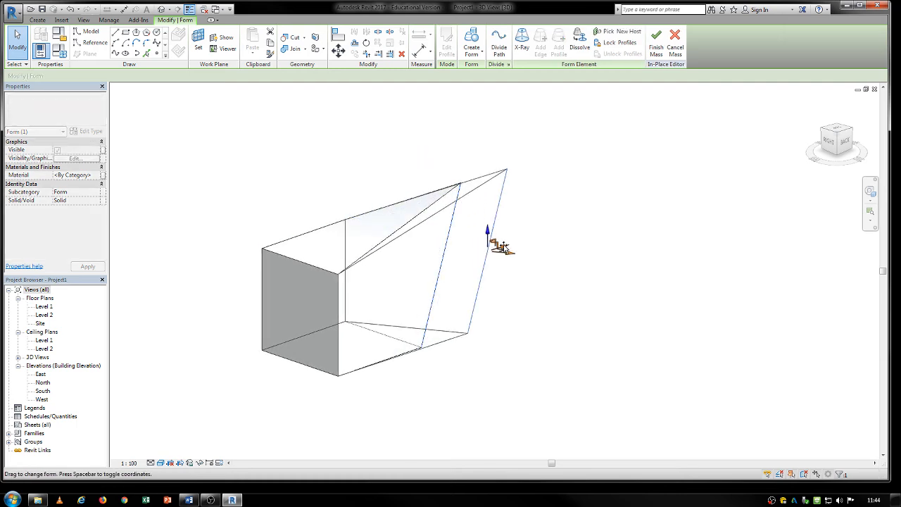
- Pull the form's end face outward until the straight top edge is about 24794 mm long, then deselect it
click(330, 272)
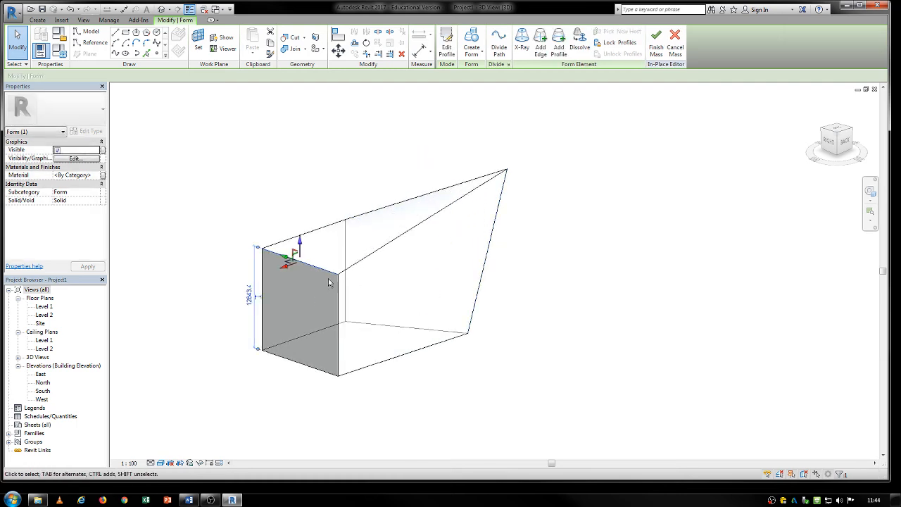
click(332, 273)
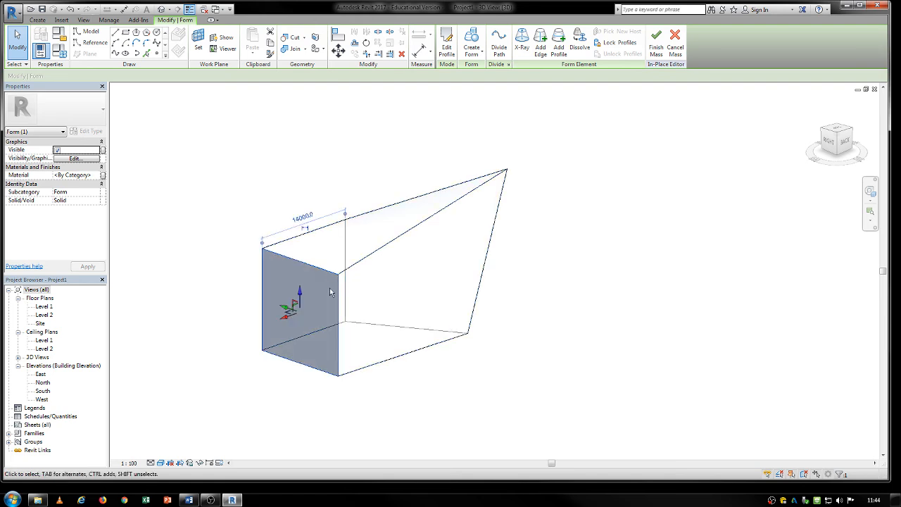
drag(281, 308, 217, 330)
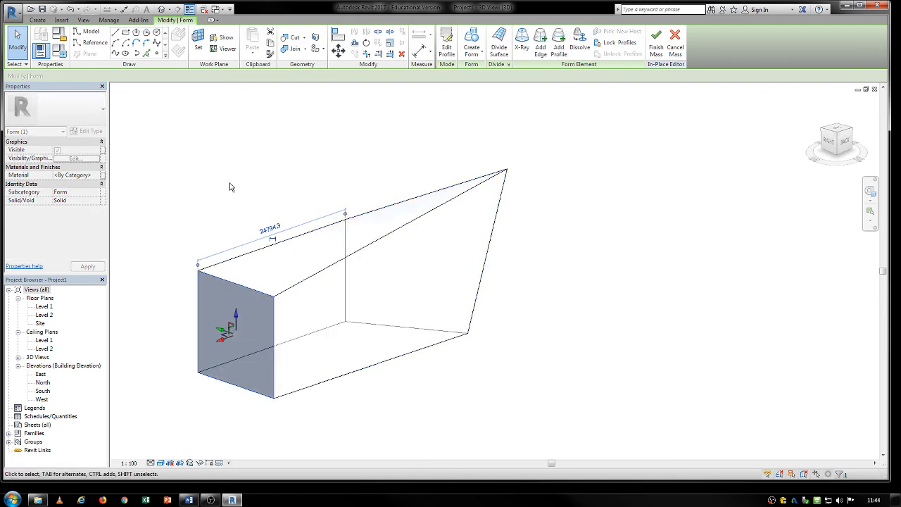
click(232, 187)
- Select the whole reshaped box form and delete it
shift+middle_drag(339, 176, 323, 306)
scroll(323, 303, down, 2)
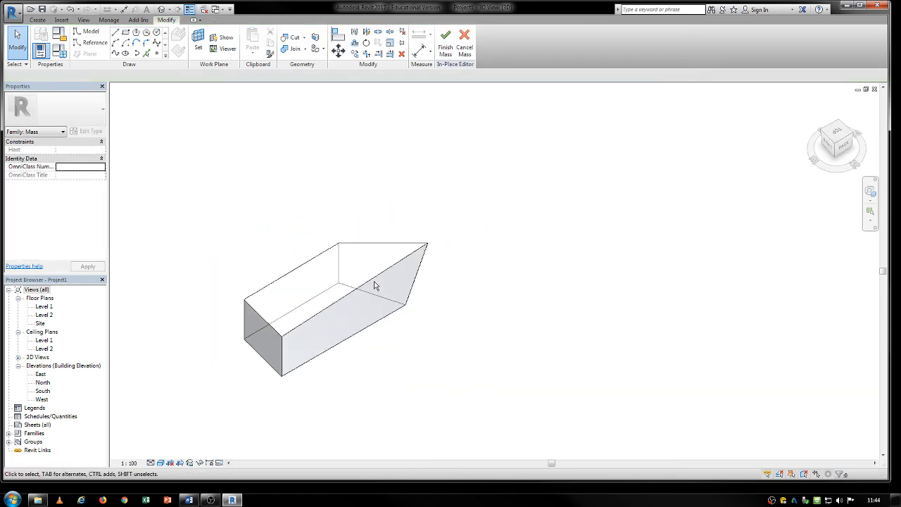
drag(557, 165, 452, 222)
drag(198, 409, 198, 408)
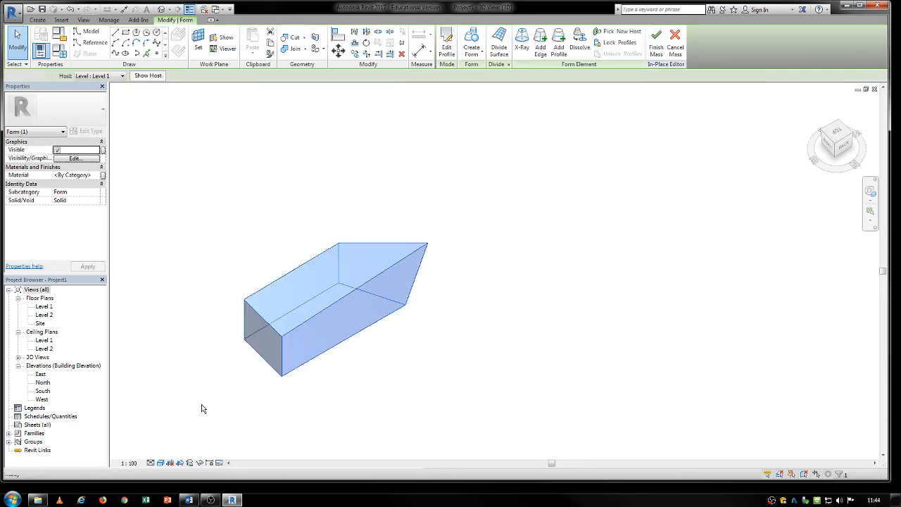
key(Delete)
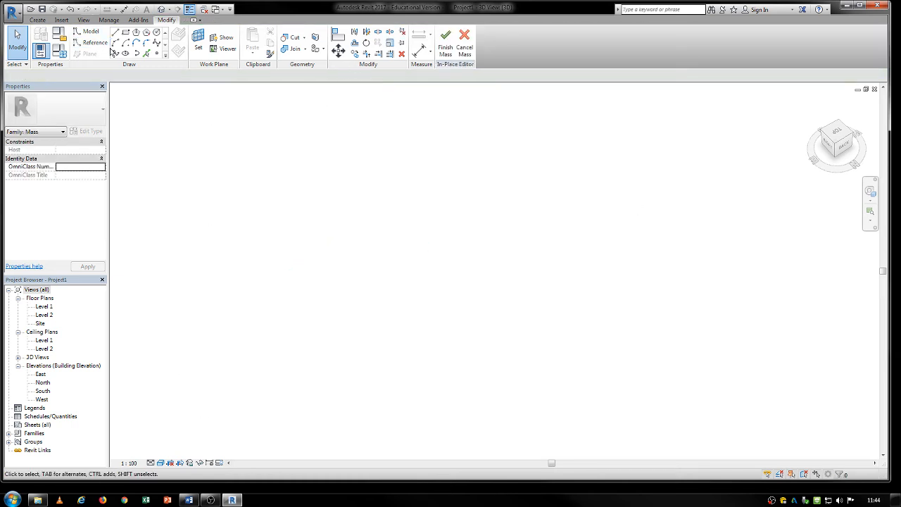
- Draw a curving model-line spline through five points in the 3D view and end it
click(115, 54)
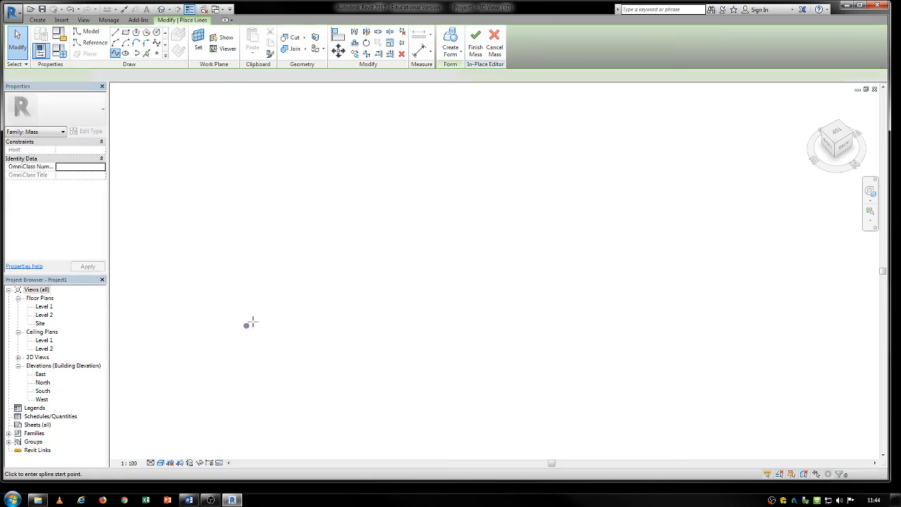
click(240, 326)
click(361, 307)
click(415, 419)
click(673, 392)
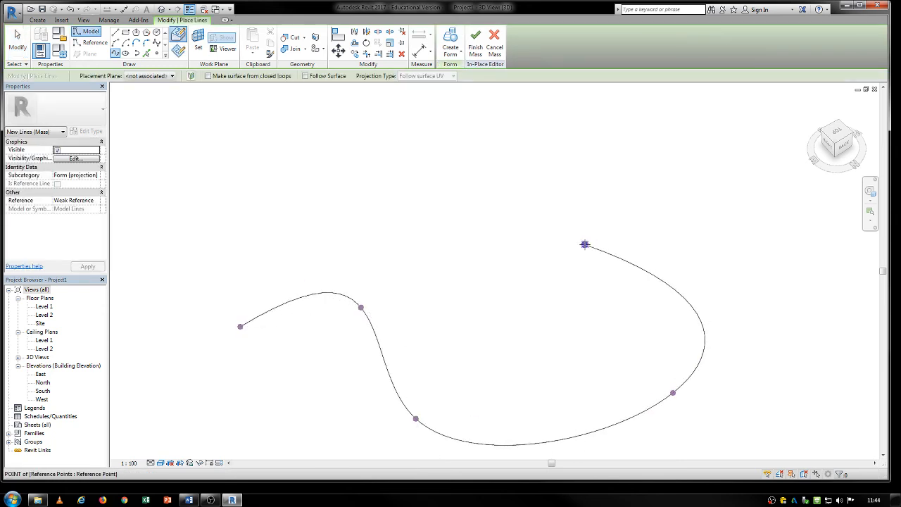
click(585, 245)
right_click(540, 256)
click(566, 265)
- Draw a second four-point spline behind the first one and leave the spline command
middle_drag(476, 240, 452, 296)
scroll(452, 296, down, 2)
click(286, 284)
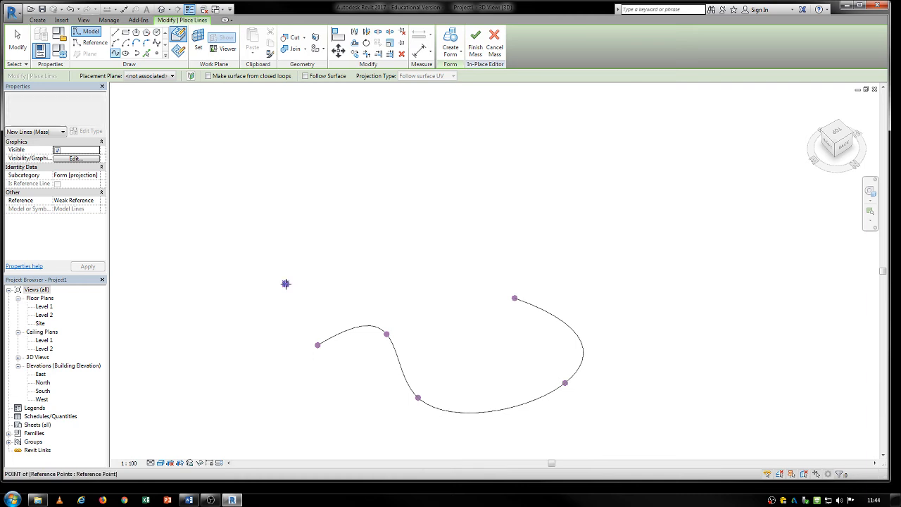
click(367, 218)
click(459, 312)
click(461, 225)
key(Escape)
key(Escape)
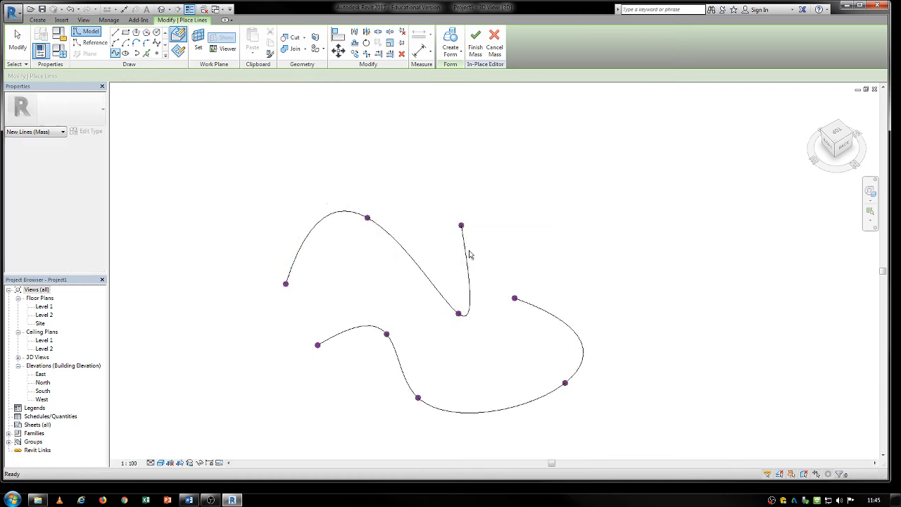
- Raise the third point of the rear spline by about 34108 mm
shift+middle_drag(421, 394, 471, 288)
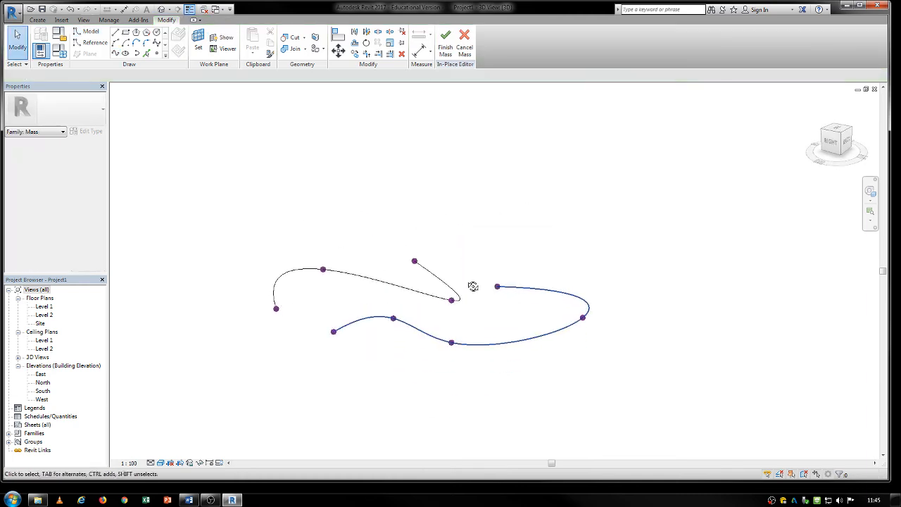
click(452, 301)
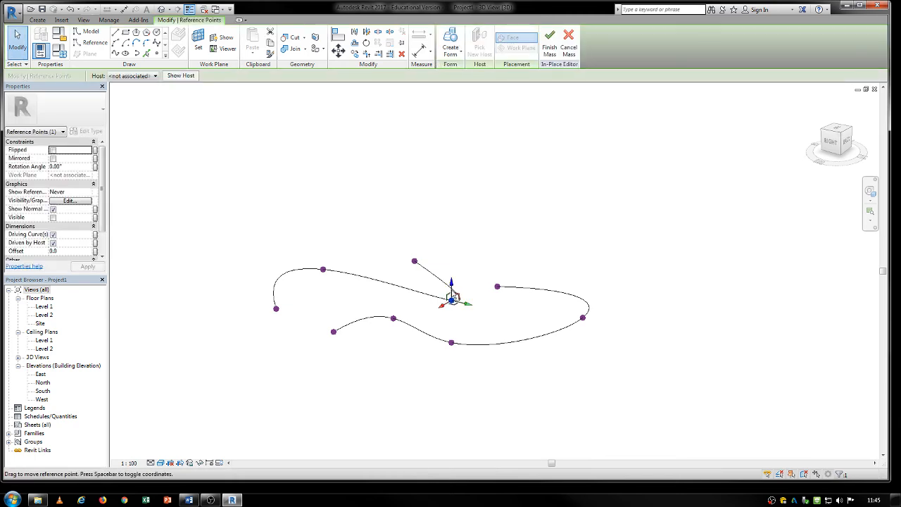
drag(452, 301, 438, 216)
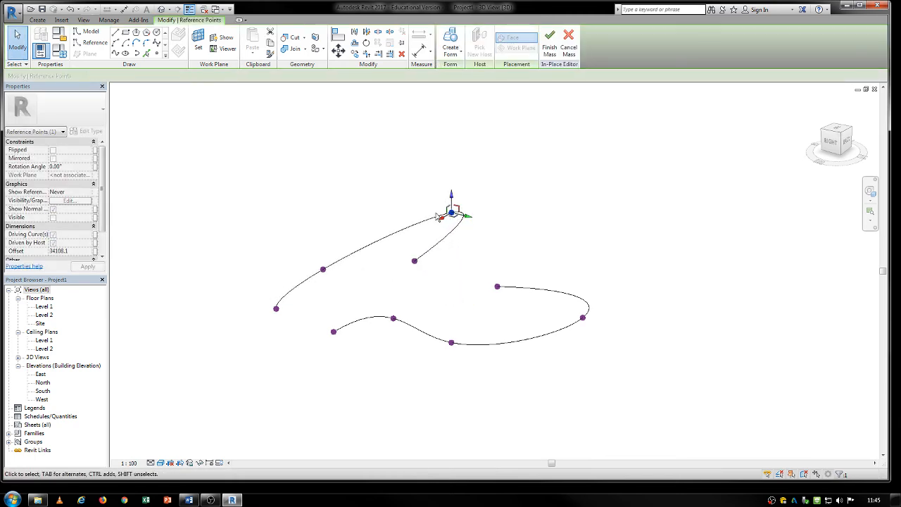
- Lower the front spline's middle point by about 26633 mm and raise its open end point by about 11677 mm
click(451, 345)
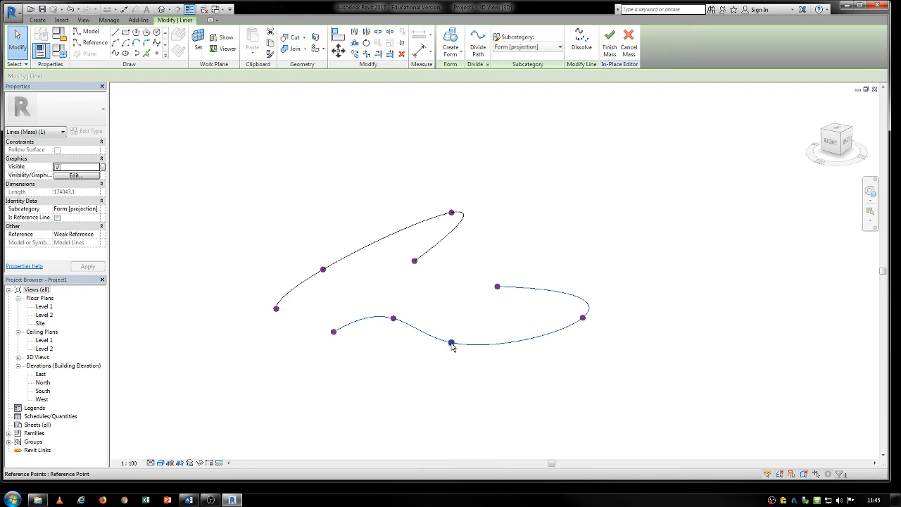
click(452, 343)
drag(451, 343, 451, 410)
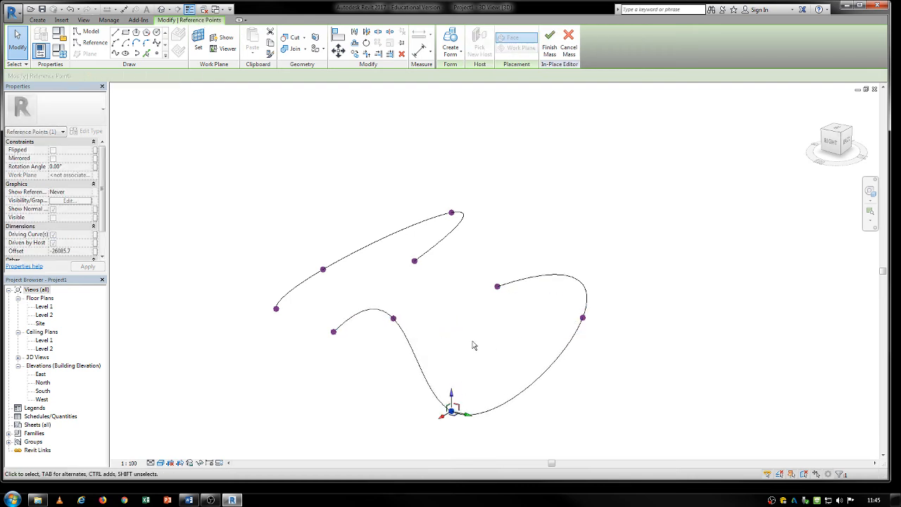
click(497, 287)
drag(497, 275, 497, 243)
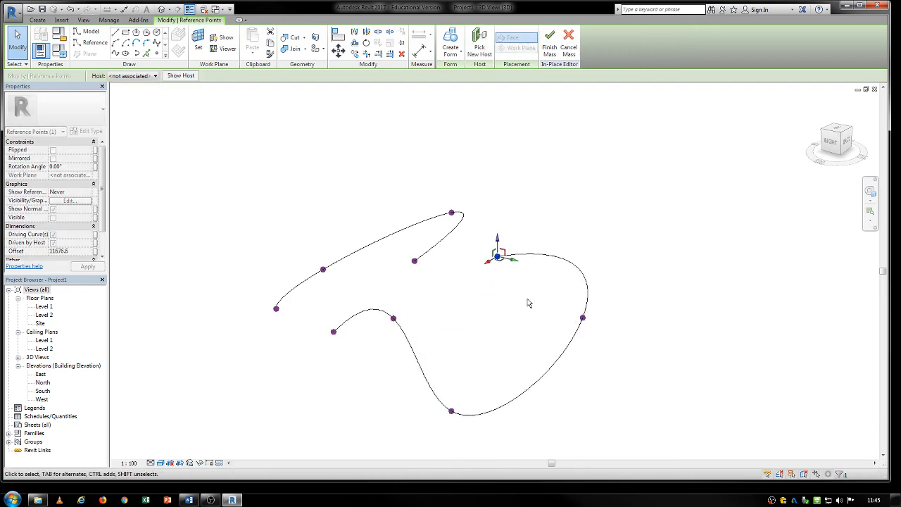
- Create a surface form from both splines and finish the in-place mass
drag(610, 222, 399, 277)
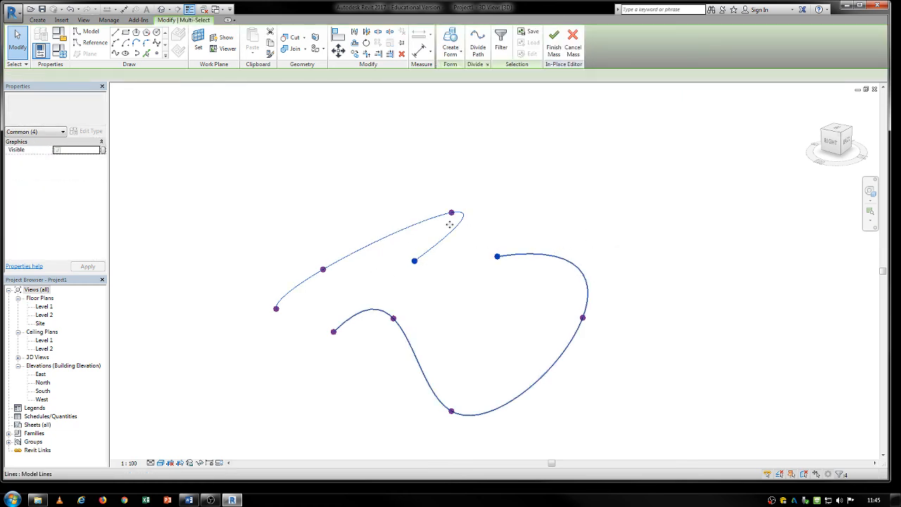
click(450, 40)
shift+middle_drag(328, 362, 435, 416)
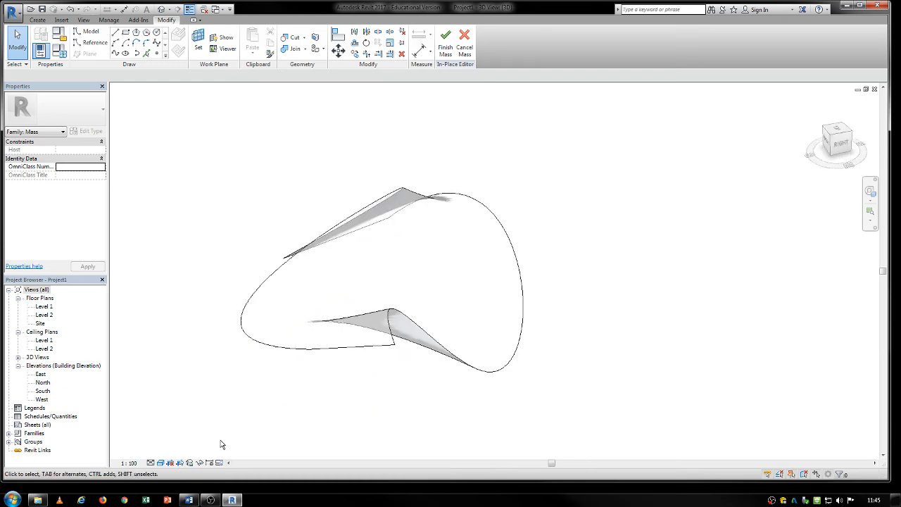
click(445, 39)
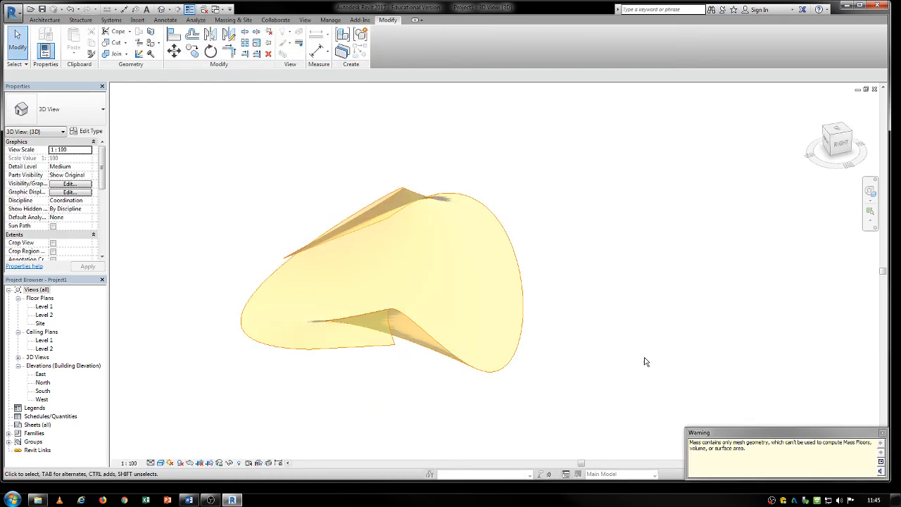
shift+middle_drag(547, 247, 570, 270)
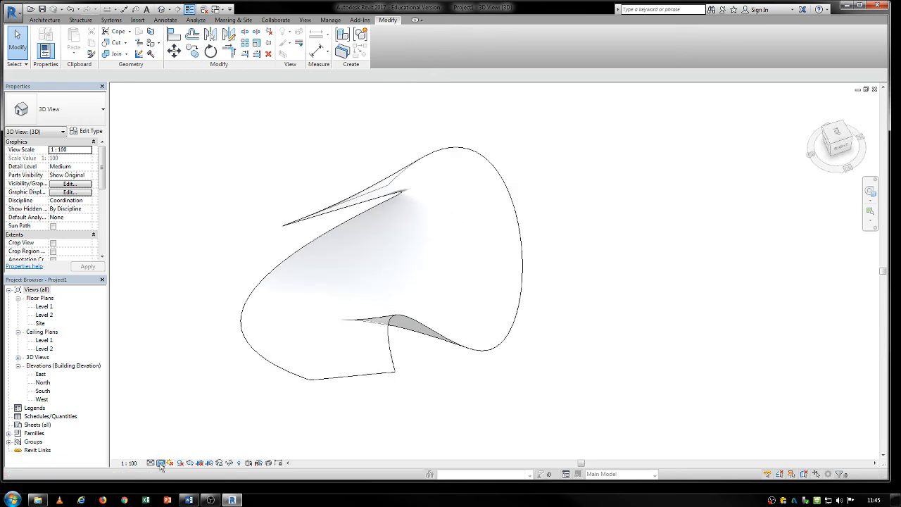
- Switch the 3D view to an unshaded visual style and look at the curved mass from above
click(160, 462)
click(193, 415)
mouse_move(302, 391)
shift+middle_down()
mouse_move(241, 322)
mouse_move(296, 251)
mouse_move(308, 354)
mouse_move(221, 282)
mouse_move(123, 304)
mouse_move(356, 358)
shift+middle_up()
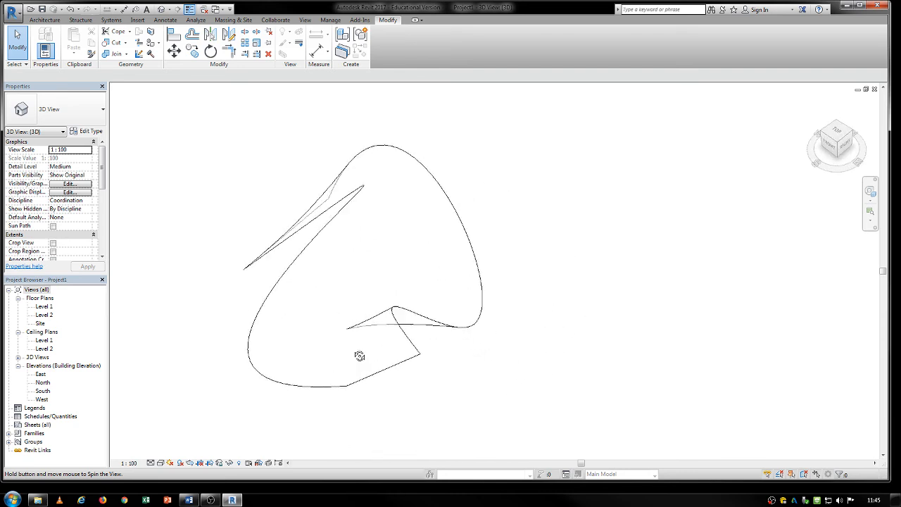
- Open the curved mass for in-place editing
click(293, 273)
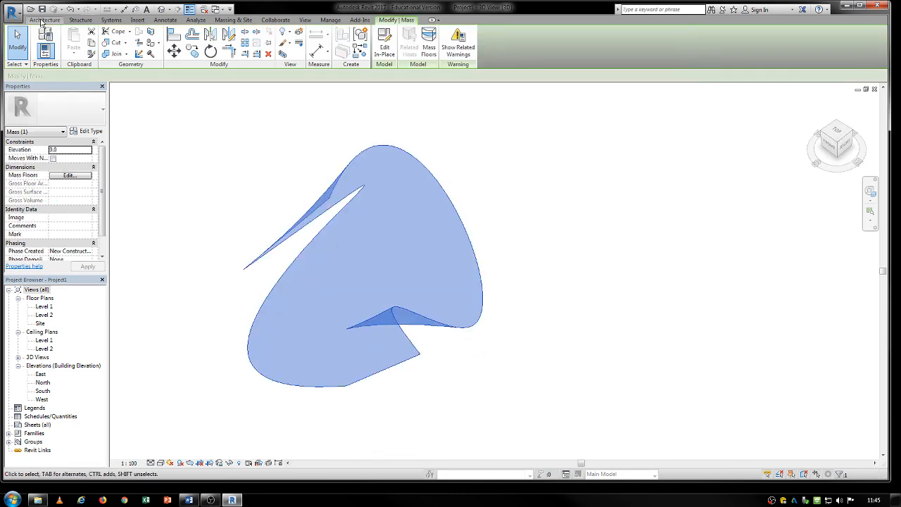
double_click(354, 195)
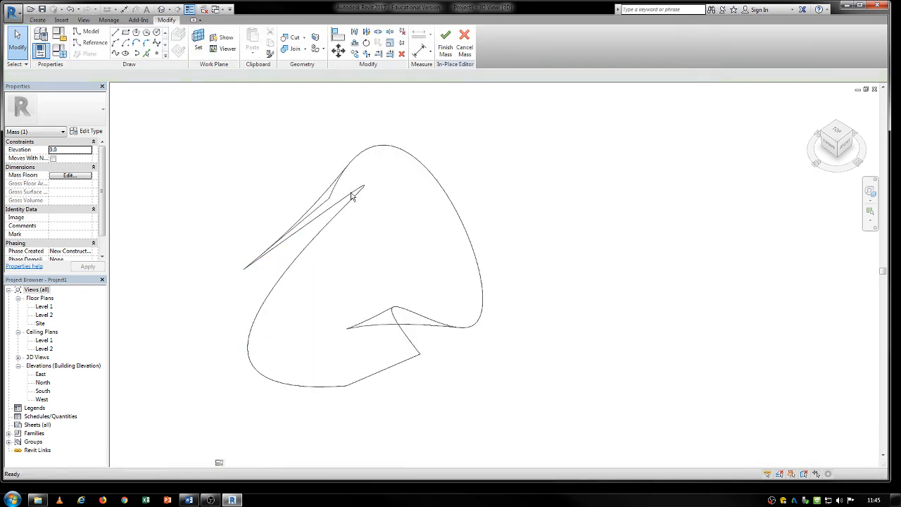
- Try to split the curved face with a single line between two points on its boundary edge
click(315, 38)
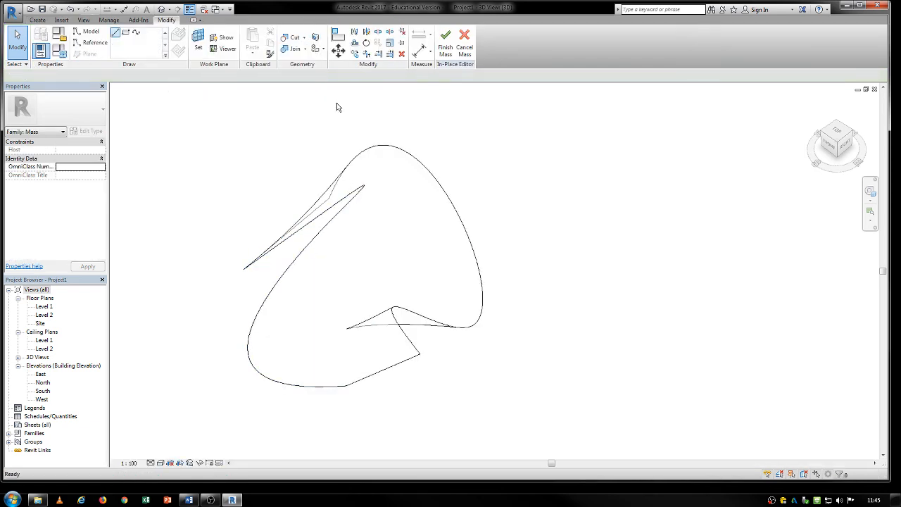
click(383, 148)
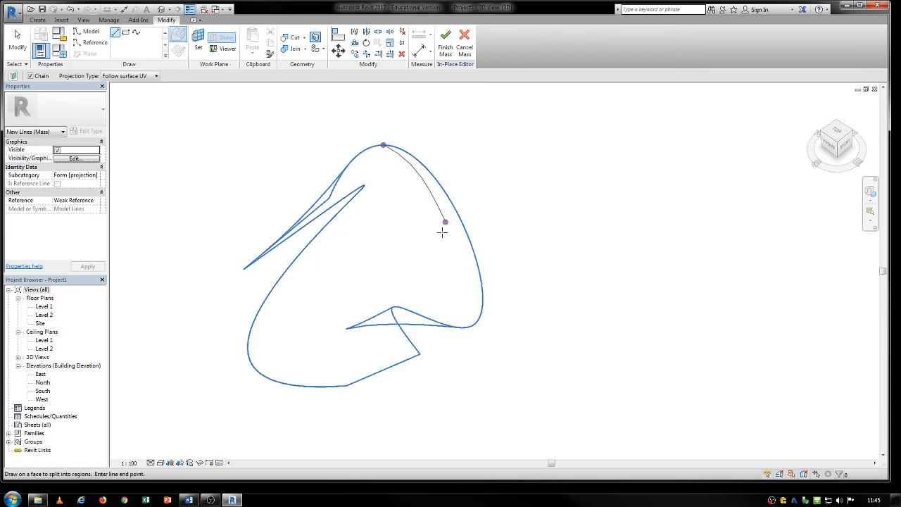
shift+middle_drag(420, 282, 249, 356)
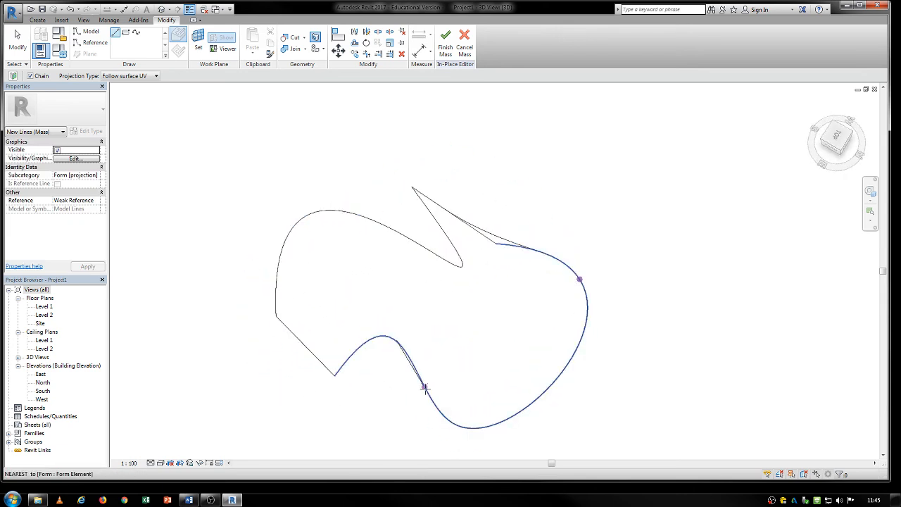
click(426, 390)
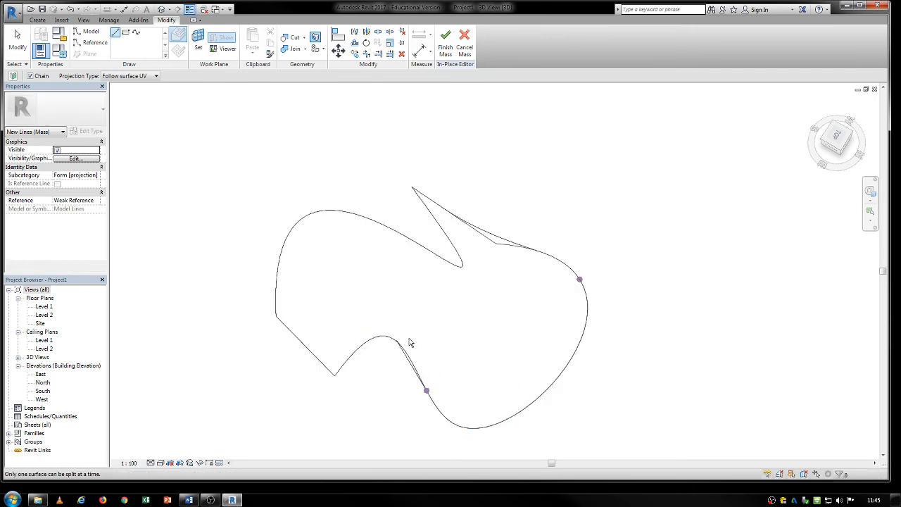
scroll(404, 352, down, 4)
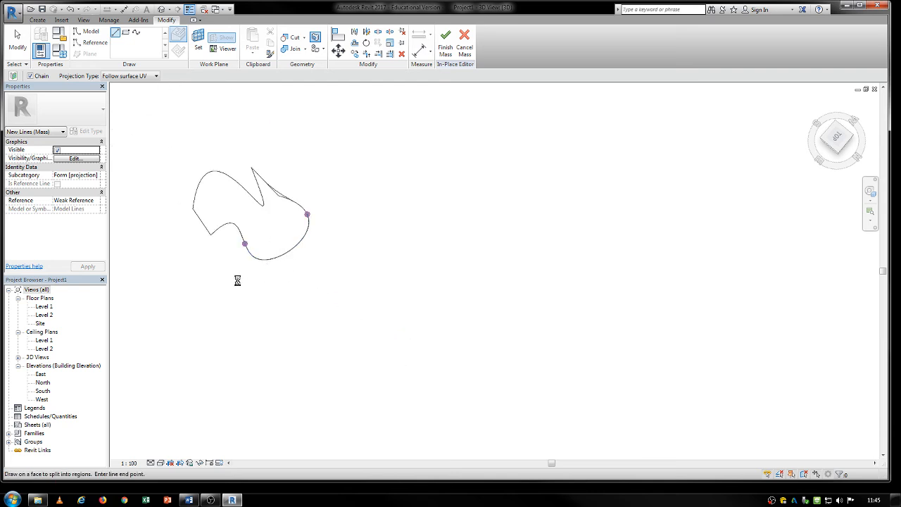
scroll(237, 280, up, 3)
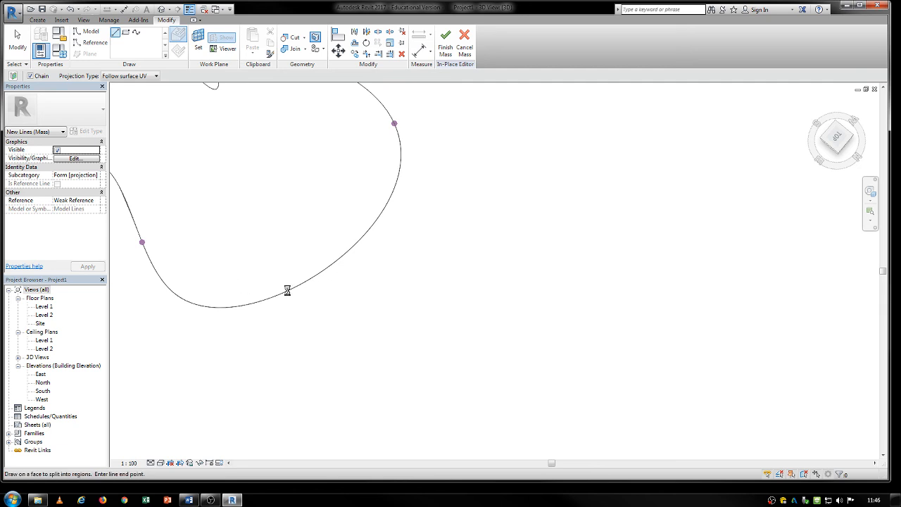
middle_drag(288, 290, 295, 297)
shift+middle_drag(294, 252, 333, 282)
key(Escape)
key(Escape)
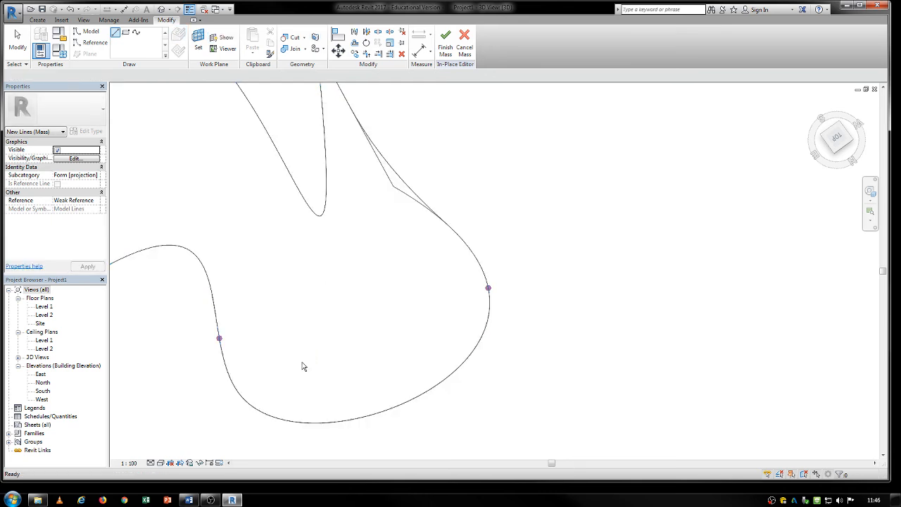
- Split off a small corner region at the rounded end of the curved face with two connected lines and finish the mass
scroll(306, 366, down, 2)
middle_drag(458, 265, 328, 127)
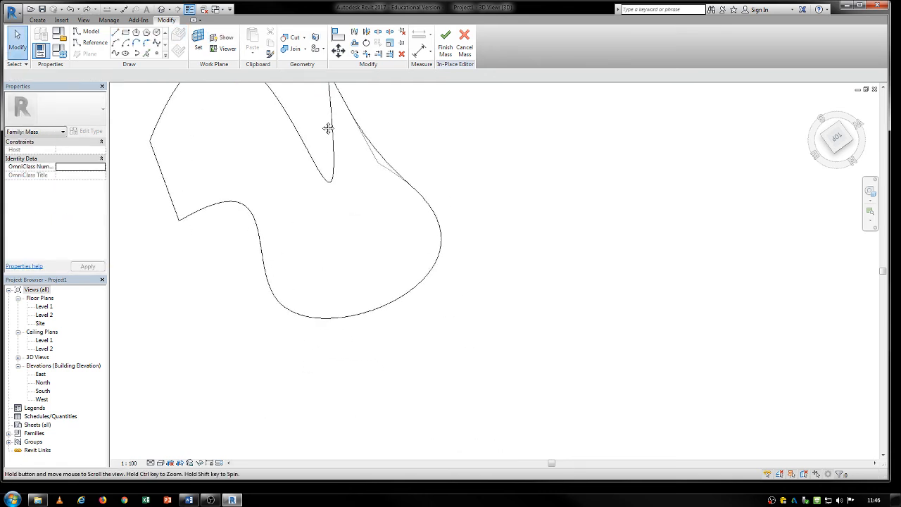
key(l)
key(i)
click(443, 237)
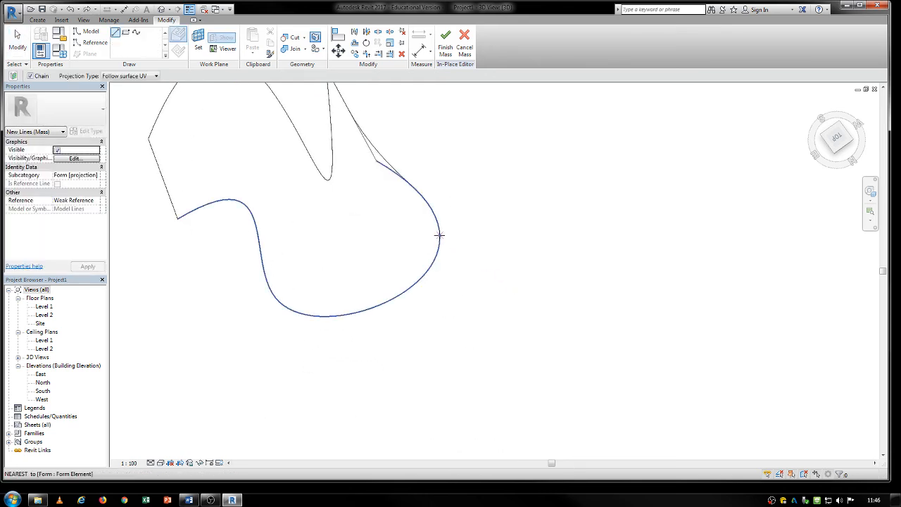
scroll(411, 253, up, 2)
click(404, 263)
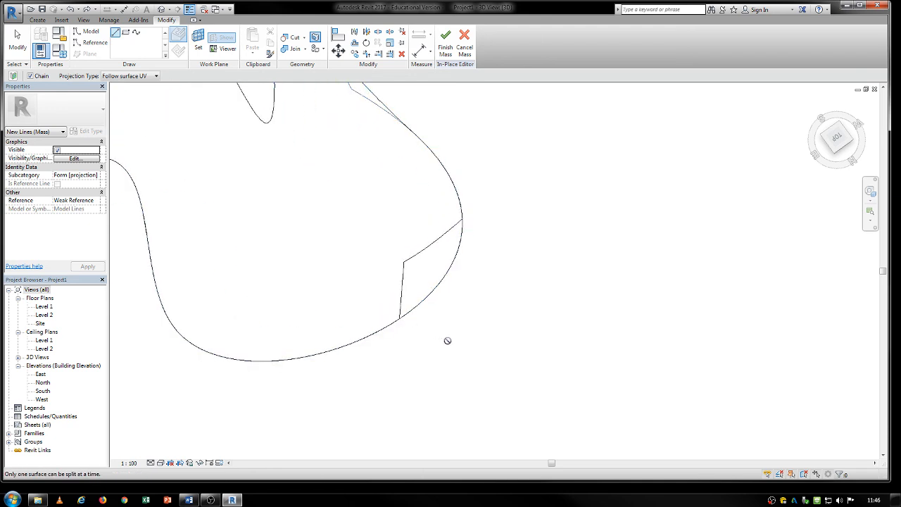
right_click(518, 315)
click(536, 320)
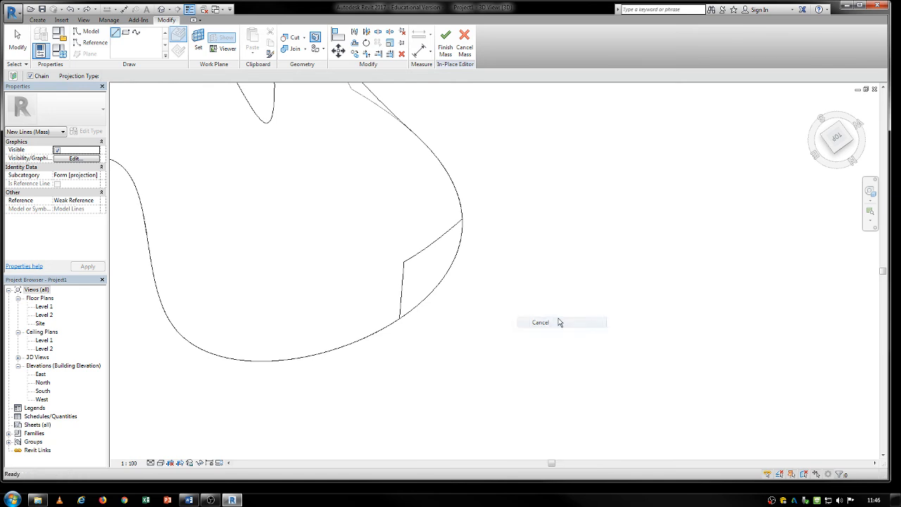
click(445, 42)
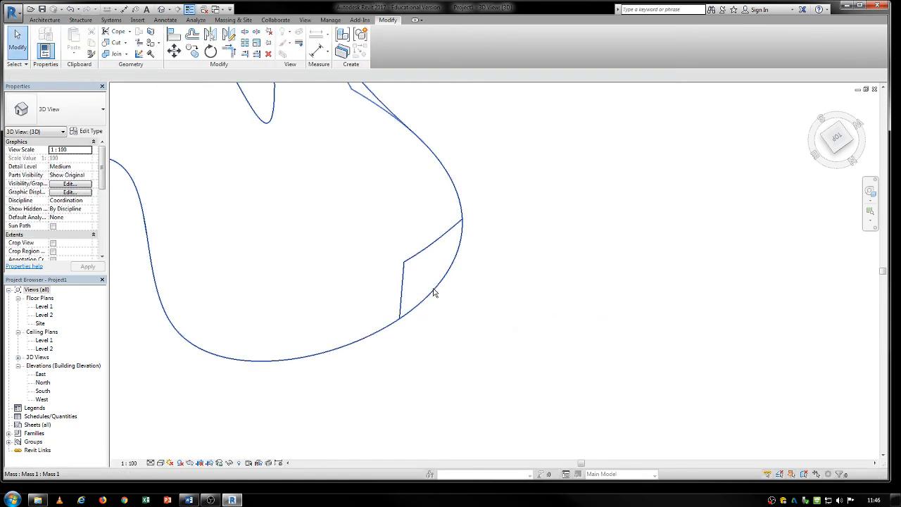
- Place a Generic - 200mm basic wall by face on the small corner region of the mass
click(282, 312)
middle_drag(283, 311, 325, 294)
click(44, 20)
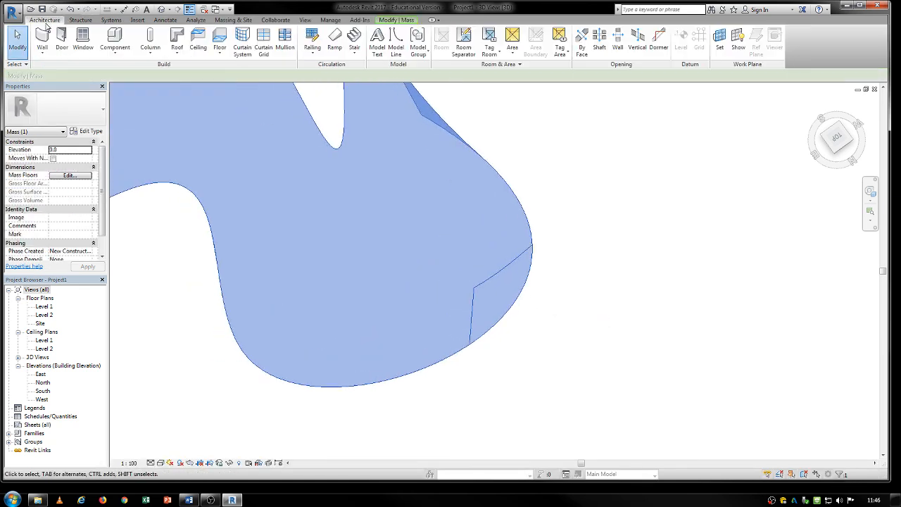
click(42, 50)
click(39, 105)
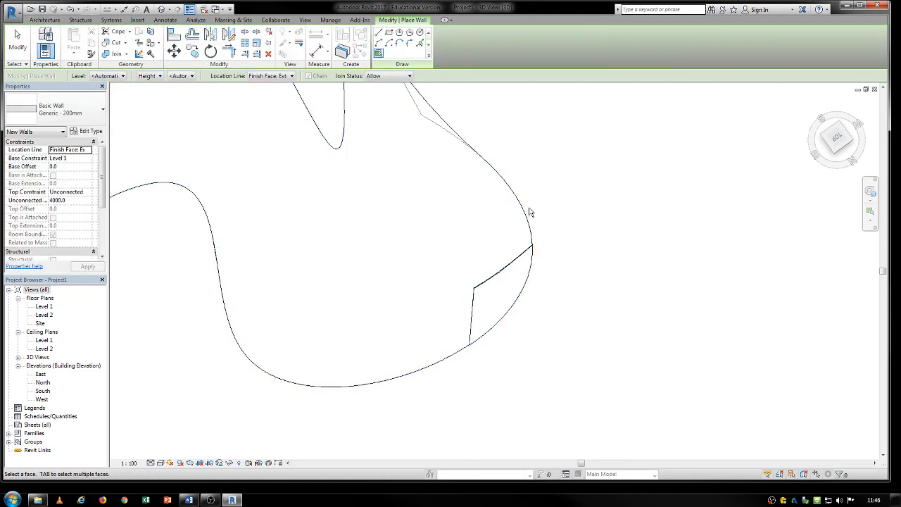
key(Escape)
- Select the wall on the corner region and examine how it follows the curved mass from several angles
scroll(538, 262, up, 3)
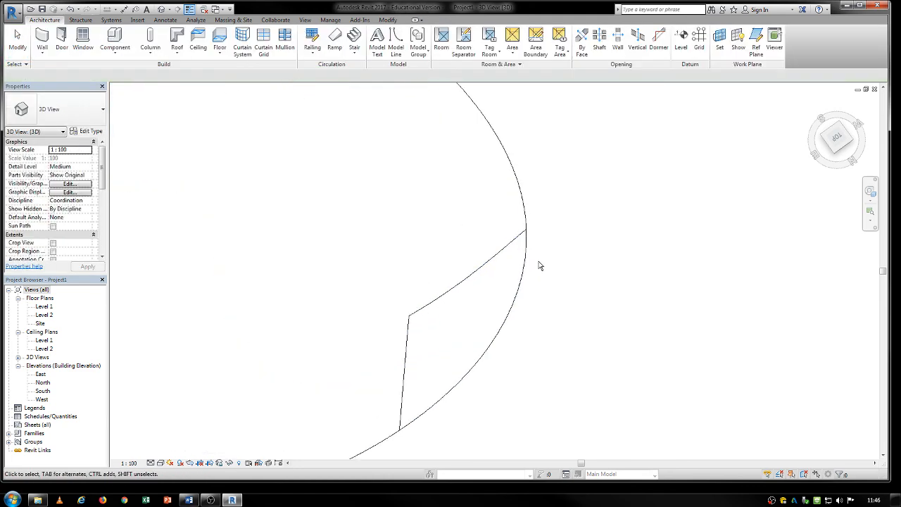
shift+middle_drag(538, 263, 449, 80)
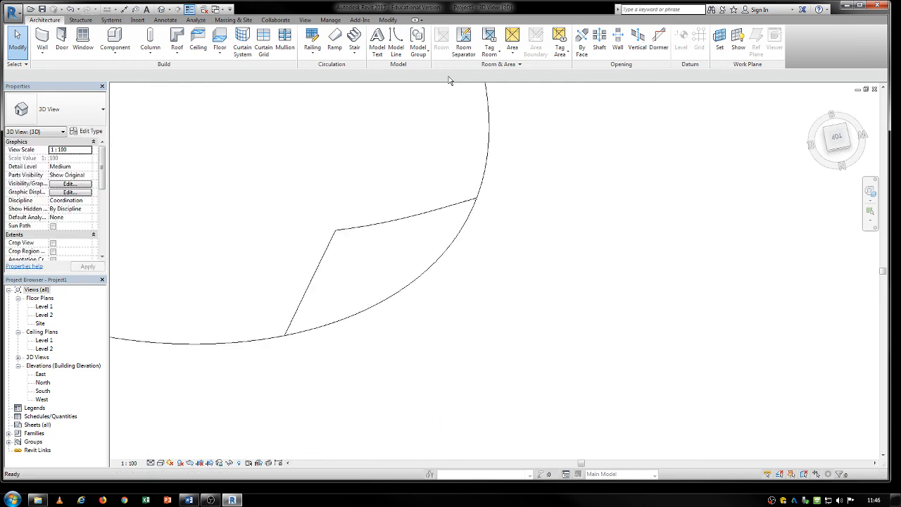
click(437, 260)
scroll(399, 261, down, 4)
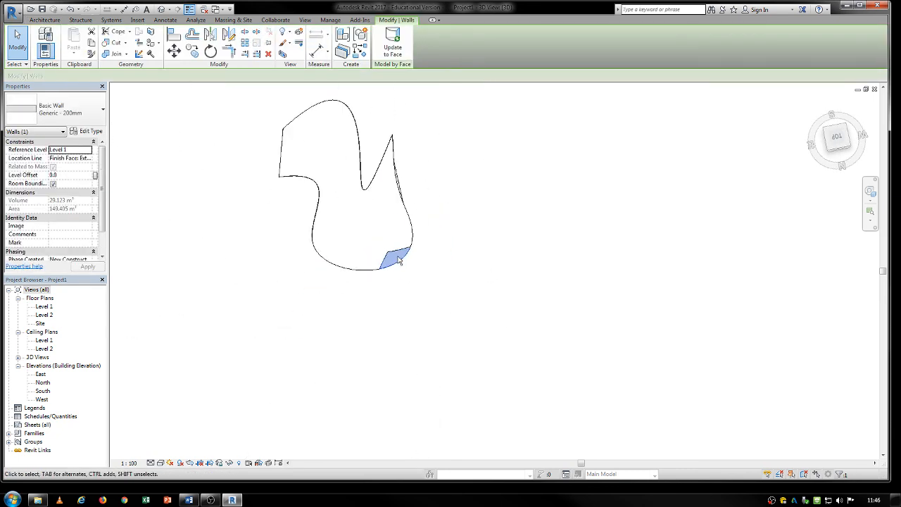
middle_drag(390, 249, 371, 317)
shift+middle_drag(328, 236, 257, 301)
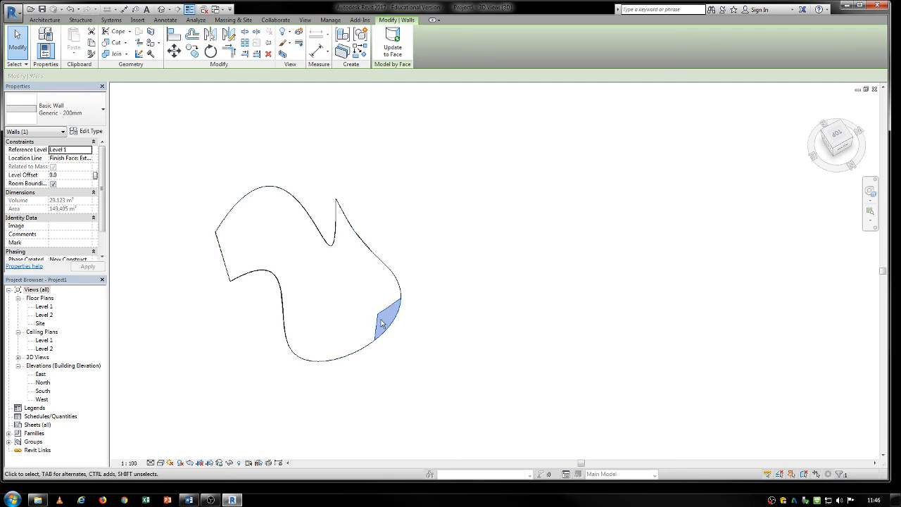
key(Escape)
- Reopen the curved mass for in-place editing and remove the corner split from its face
scroll(381, 324, up, 3)
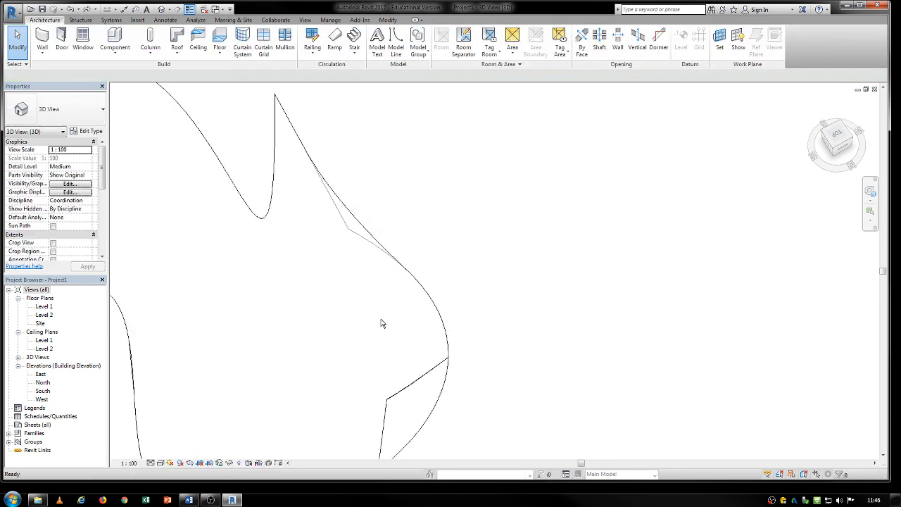
scroll(429, 253, up, 2)
scroll(422, 257, down, 2)
double_click(420, 258)
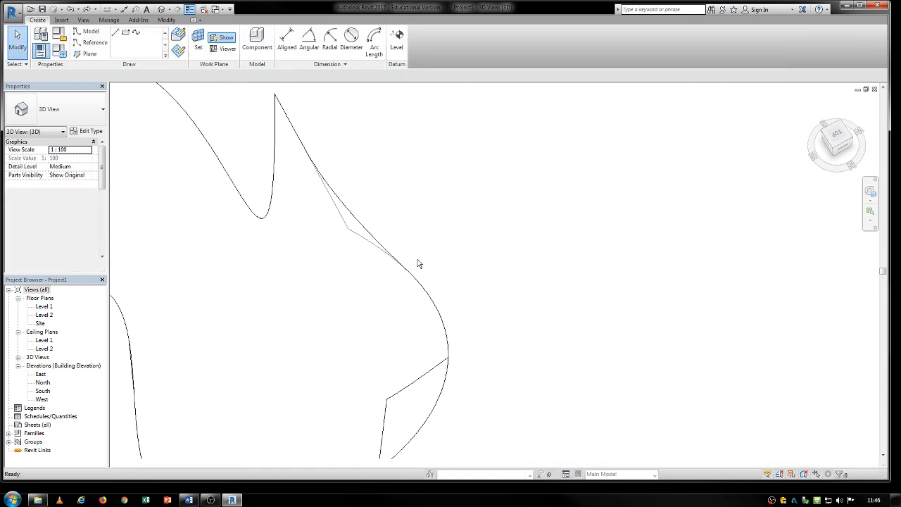
middle_drag(372, 227, 449, 313)
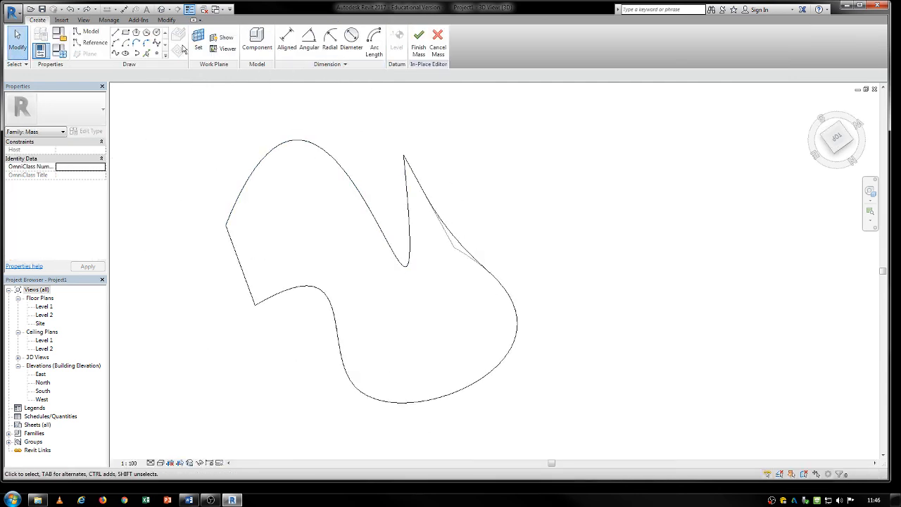
- Split the curved face with a chain of three lines from its straight short edge to the rounded far edge
click(171, 20)
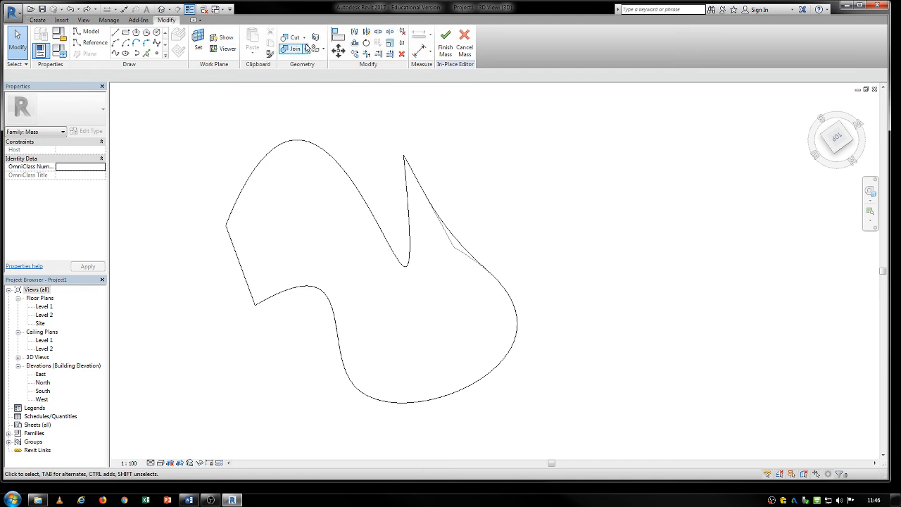
key(l)
key(i)
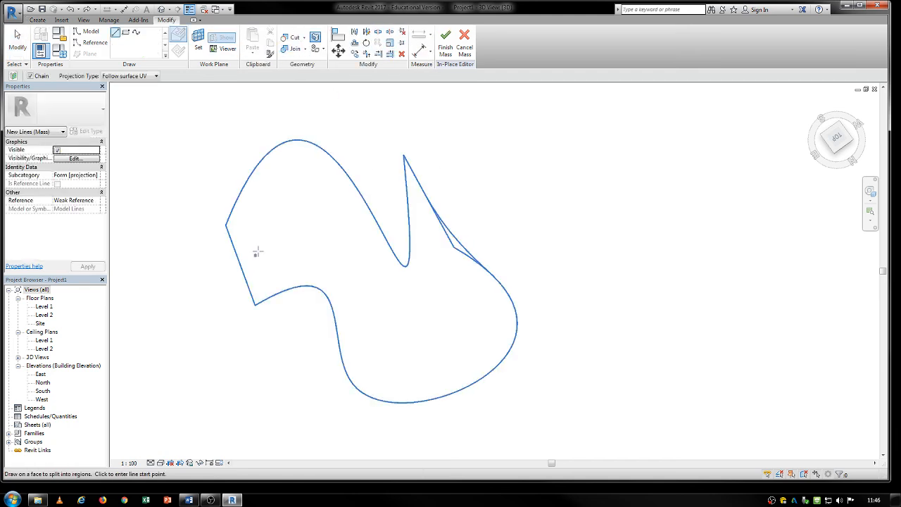
click(235, 246)
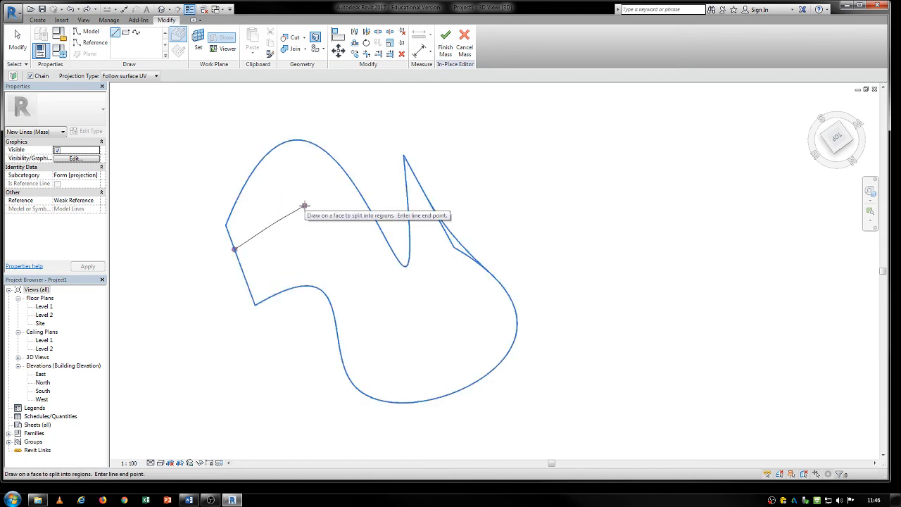
click(327, 256)
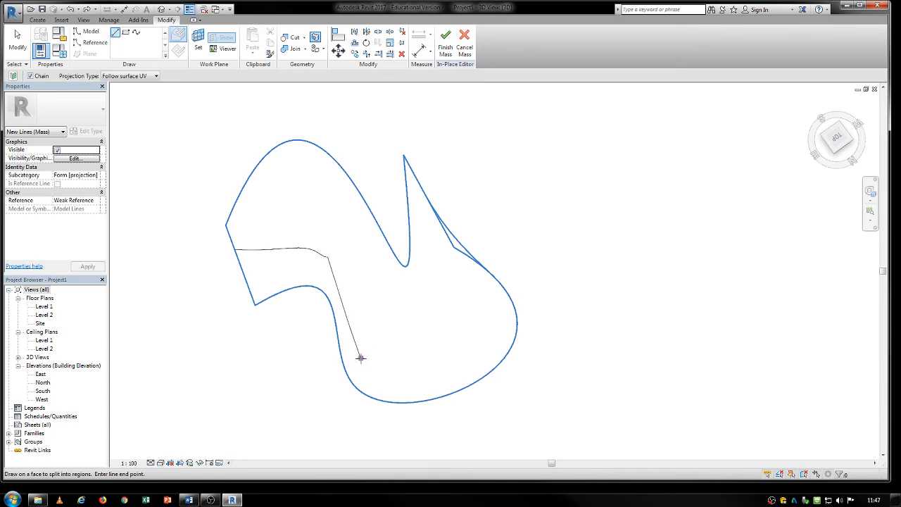
click(360, 358)
shift+middle_drag(360, 357, 385, 338)
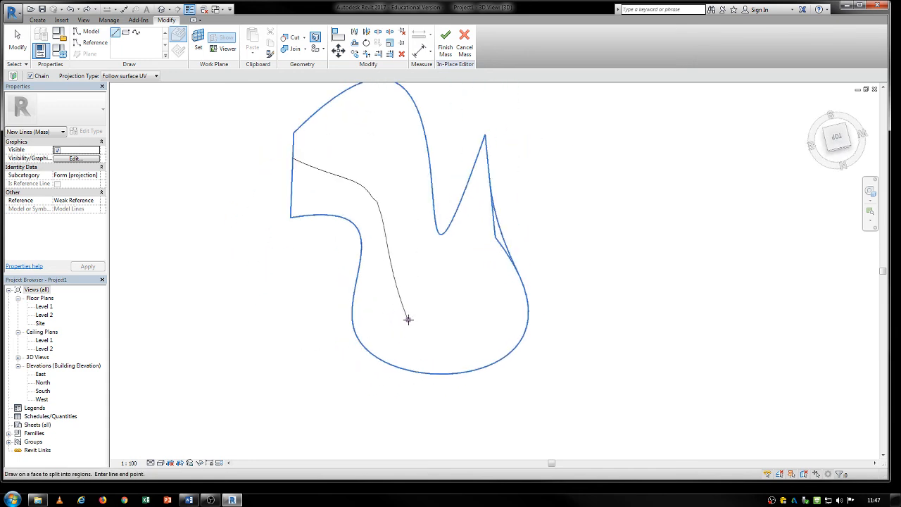
shift+middle_drag(485, 349, 512, 217)
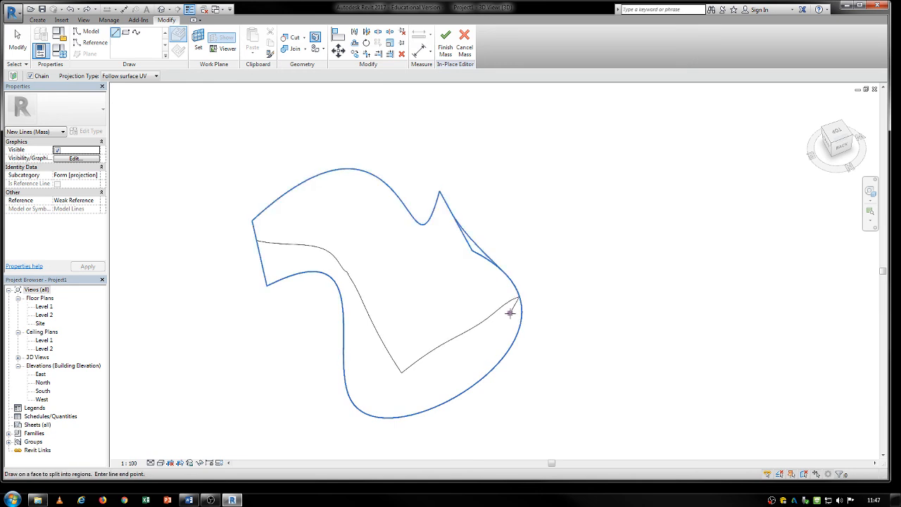
key(Escape)
- Draw a second chain of split lines beside the first to enclose a winding band, and finish the mass
click(511, 280)
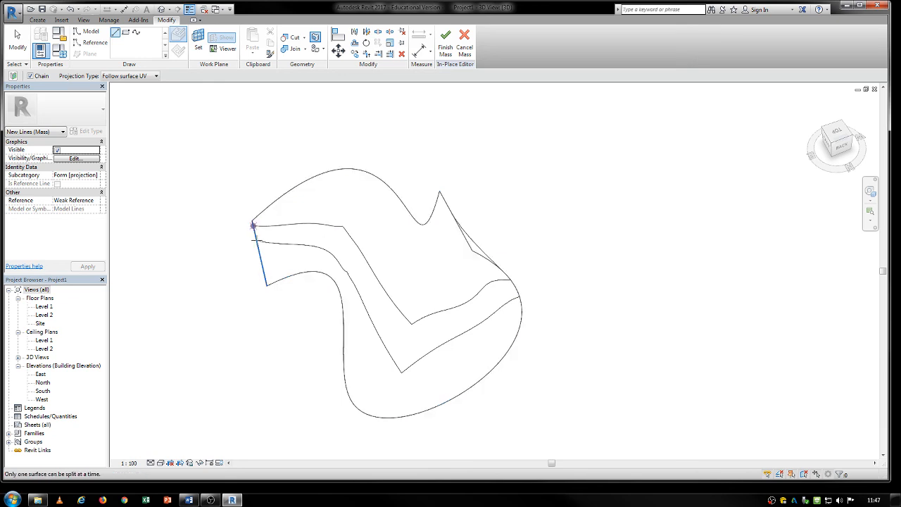
click(253, 226)
key(Escape)
click(445, 44)
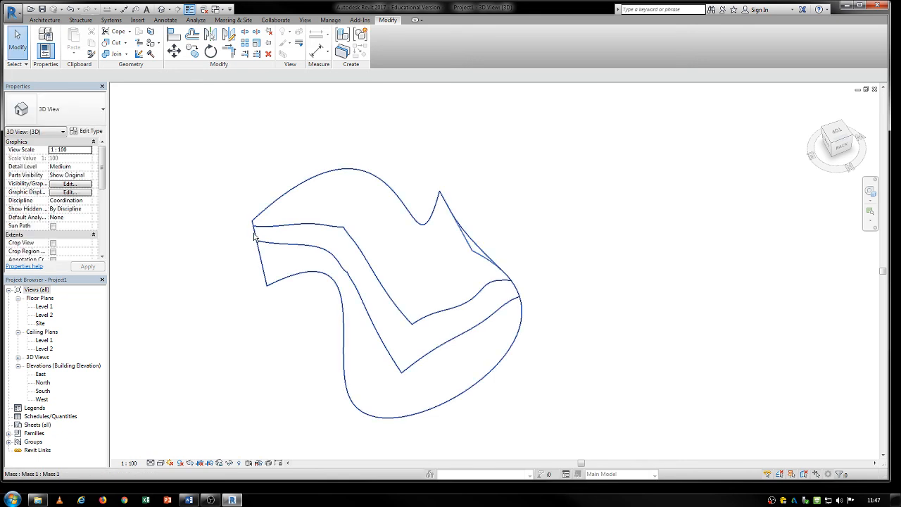
- Try to create a 1500 x 3000mm curtain system by face on the winding band of the mass
click(44, 20)
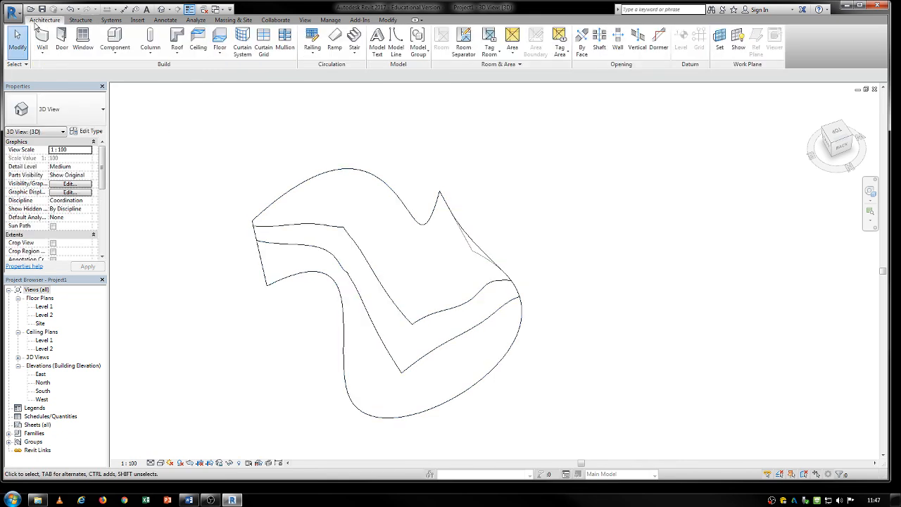
click(241, 42)
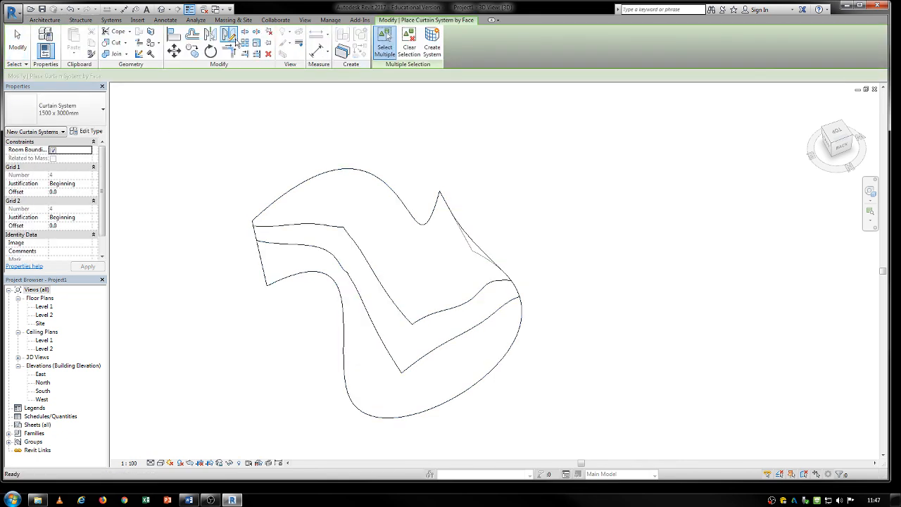
click(261, 238)
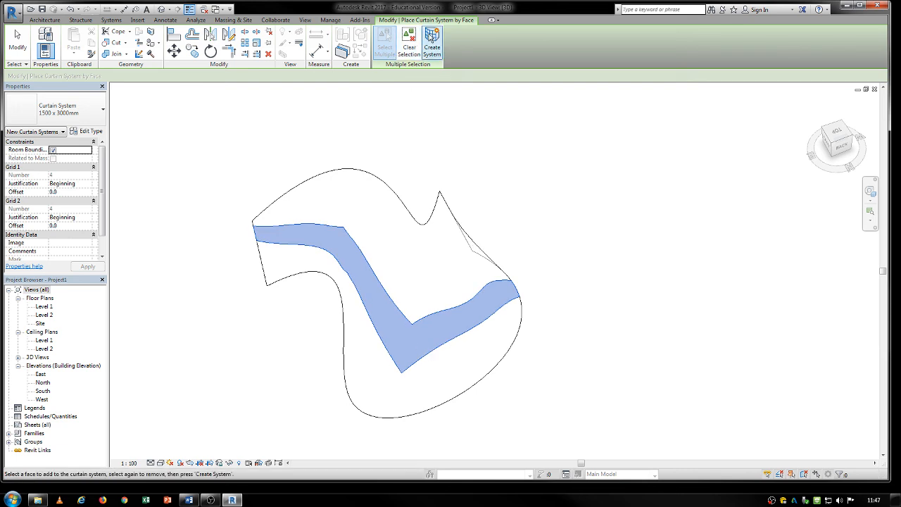
click(432, 47)
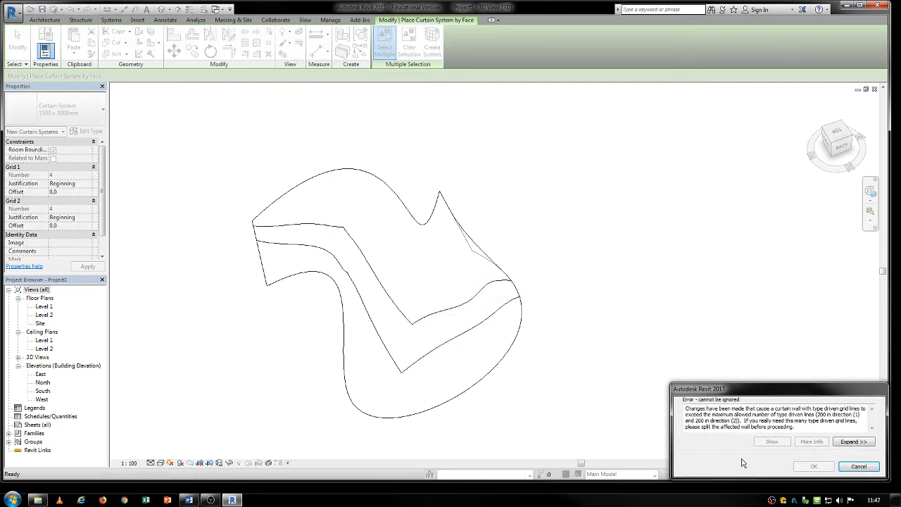
click(859, 466)
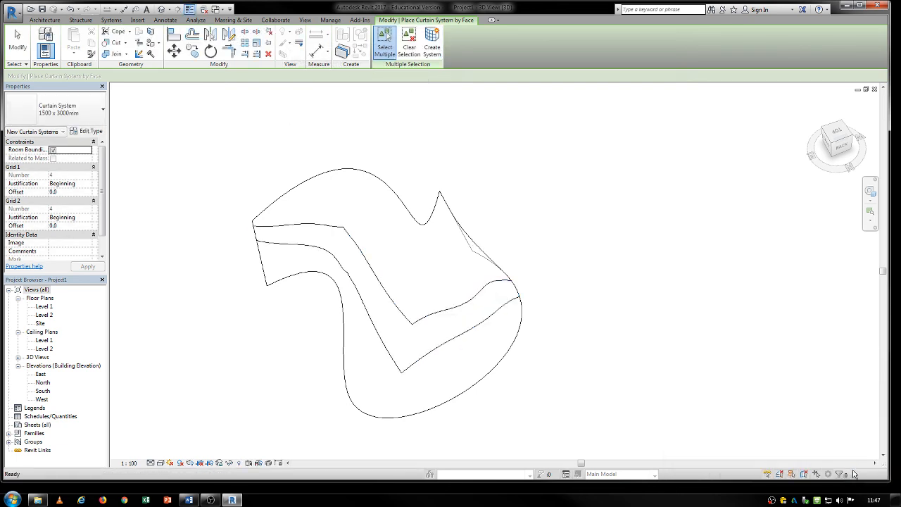
key(Escape)
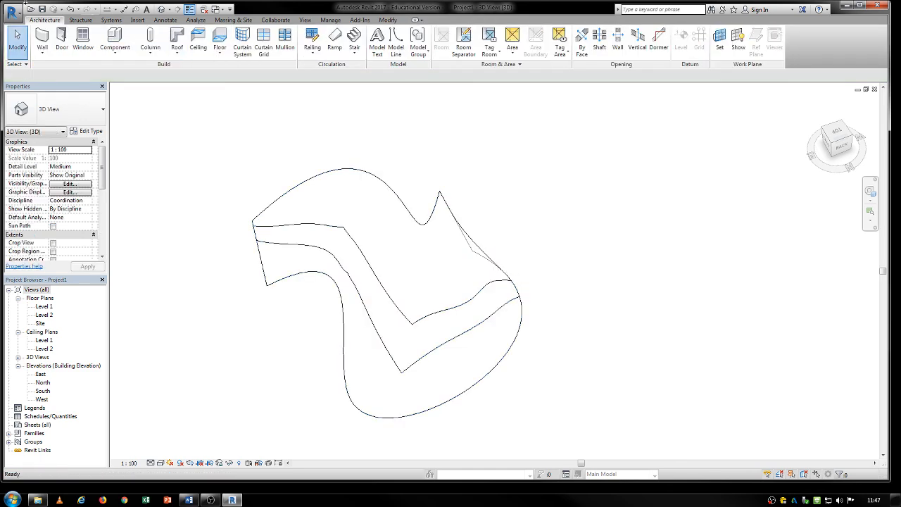
click(43, 44)
key(Escape)
click(44, 53)
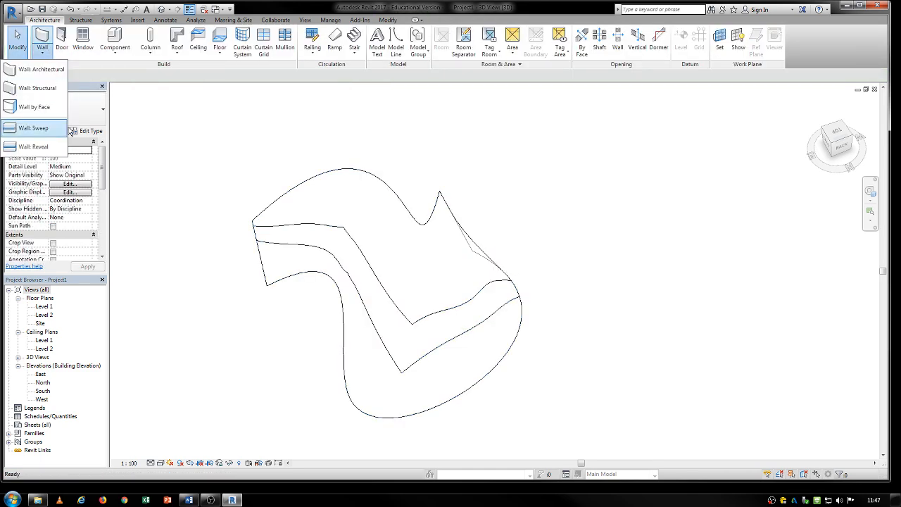
click(32, 109)
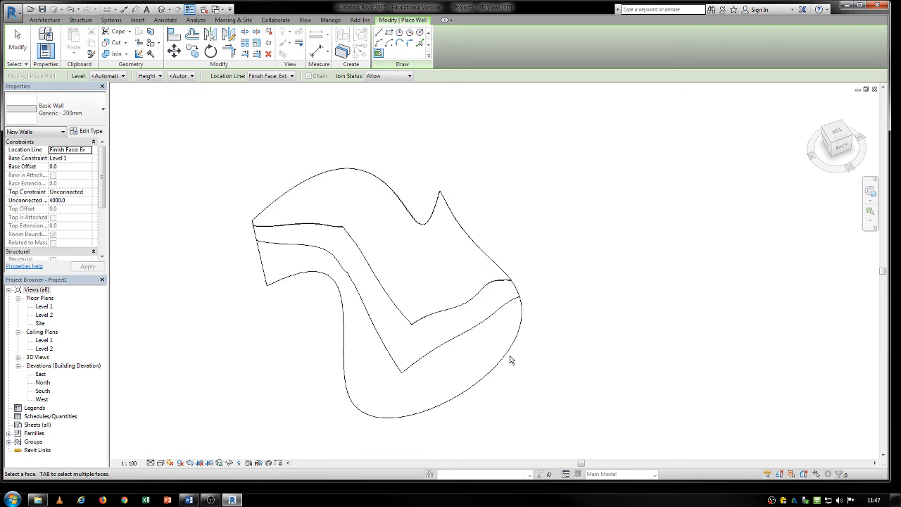
key(Escape)
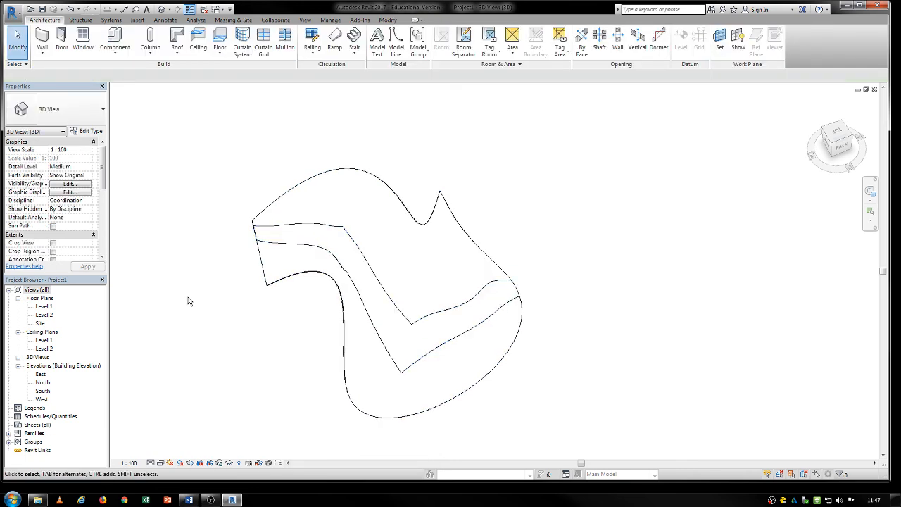
- Examine the curved mass and its winding split band from a lower right-back viewing angle
middle_drag(162, 301, 223, 262)
scroll(328, 175, down, 1)
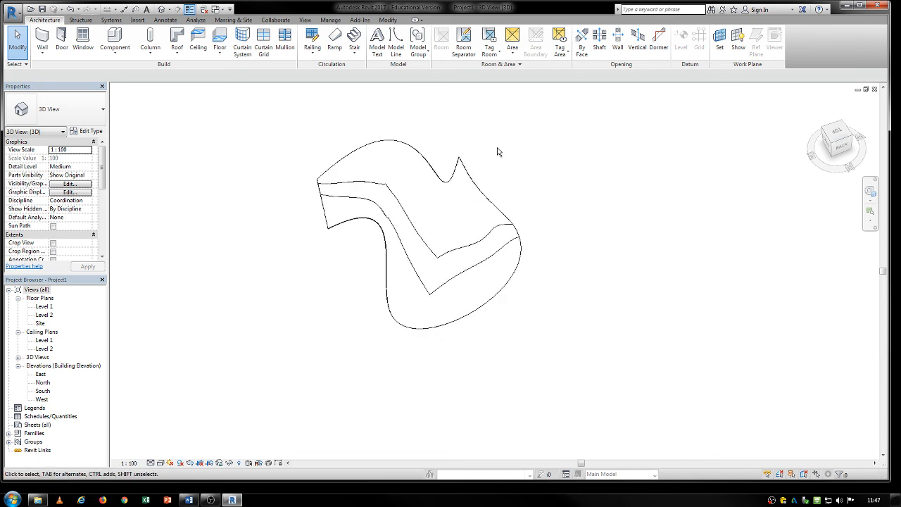
middle_drag(497, 152, 434, 190)
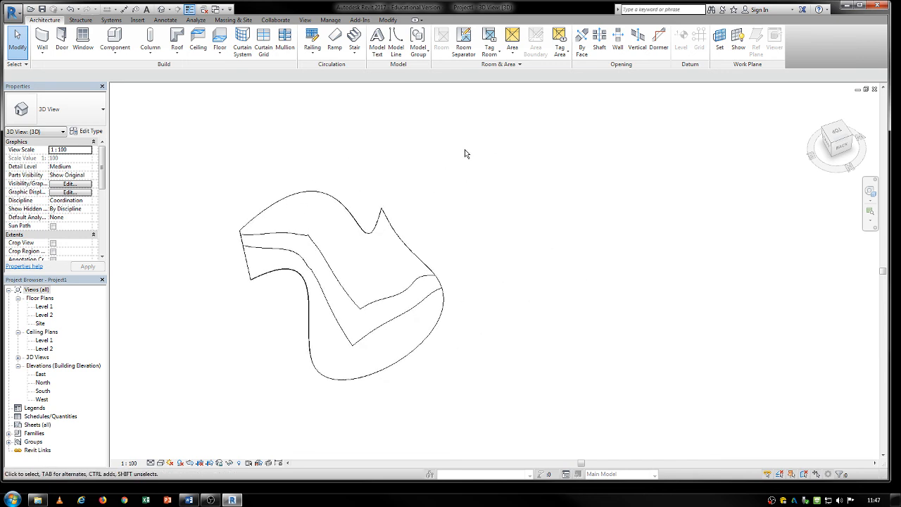
shift+middle_drag(399, 273, 437, 210)
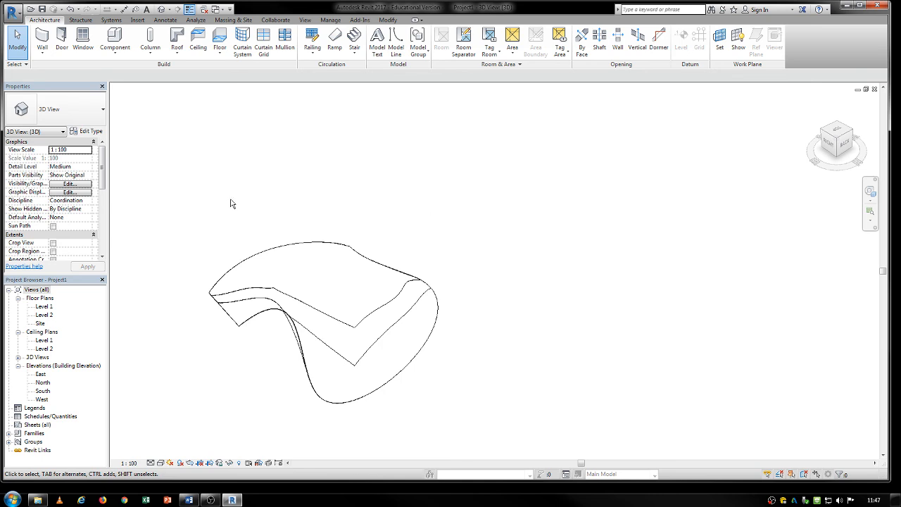
click(229, 20)
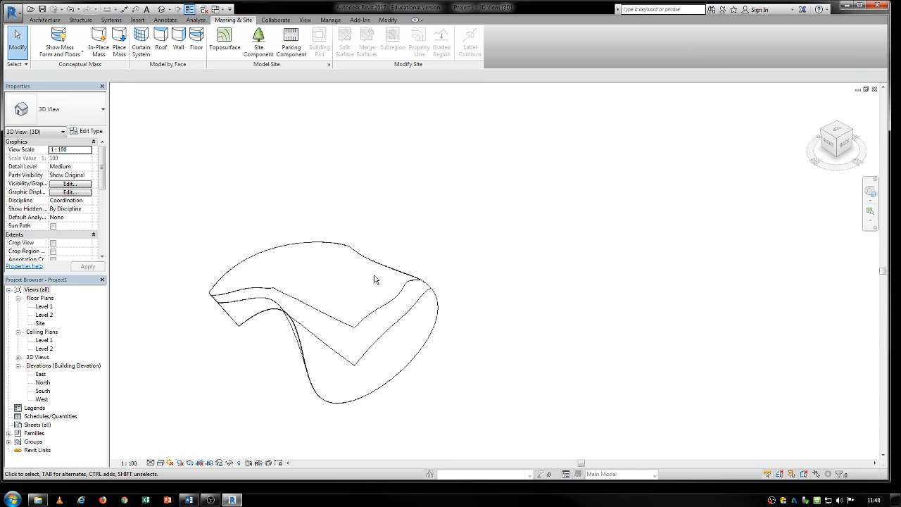
scroll(355, 392, down, 2)
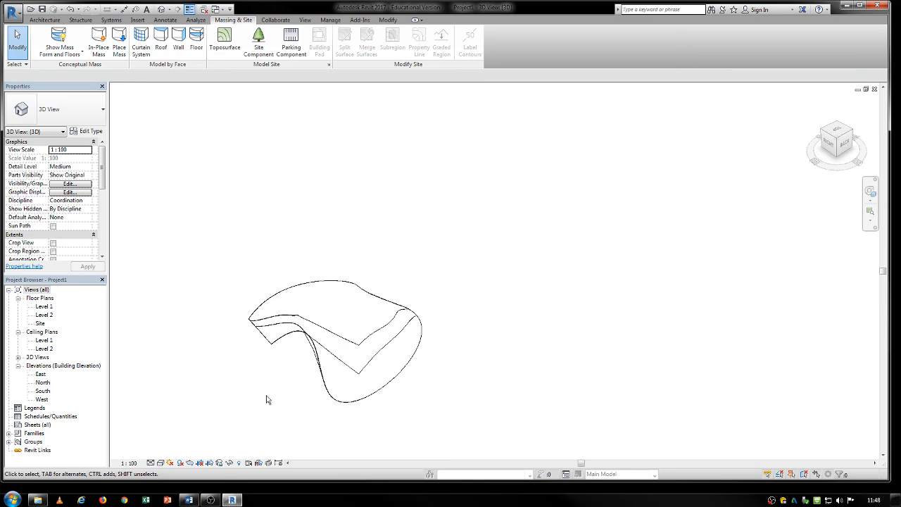
middle_drag(267, 396, 321, 395)
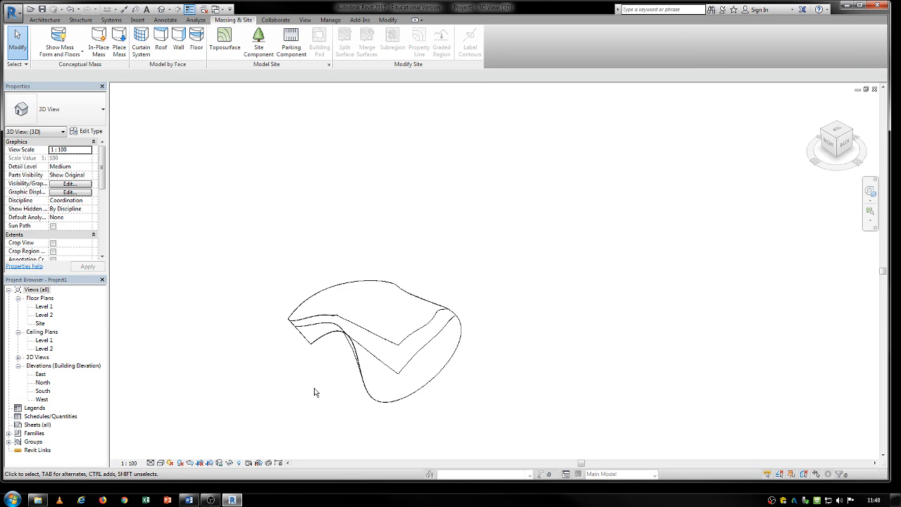
scroll(356, 377, down, 1)
middle_drag(357, 376, 363, 377)
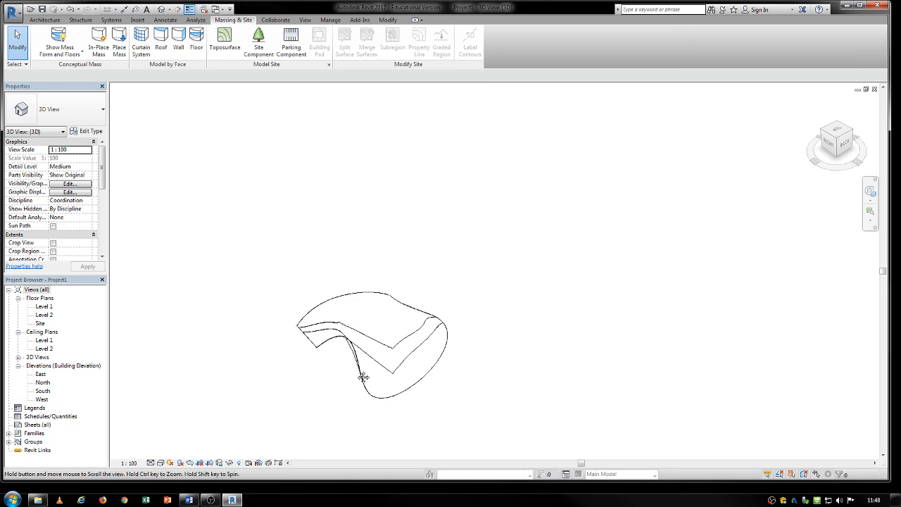
middle_drag(363, 377, 282, 322)
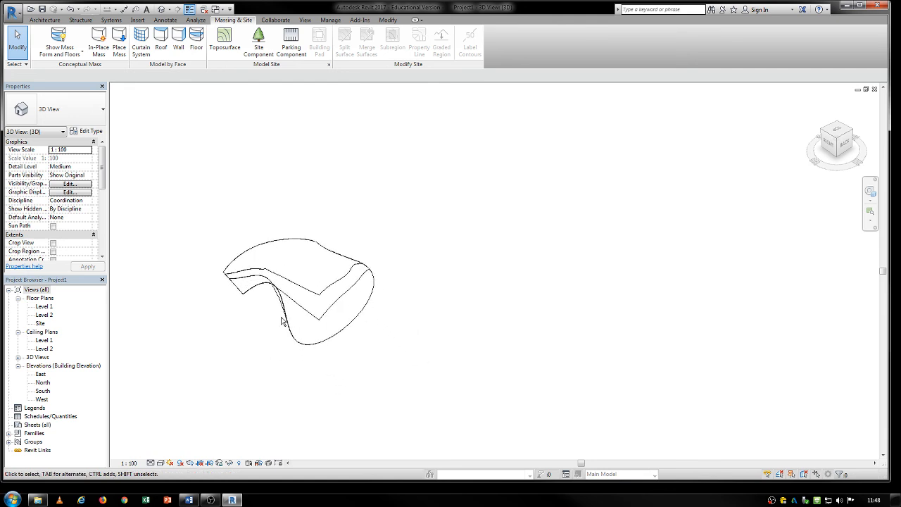